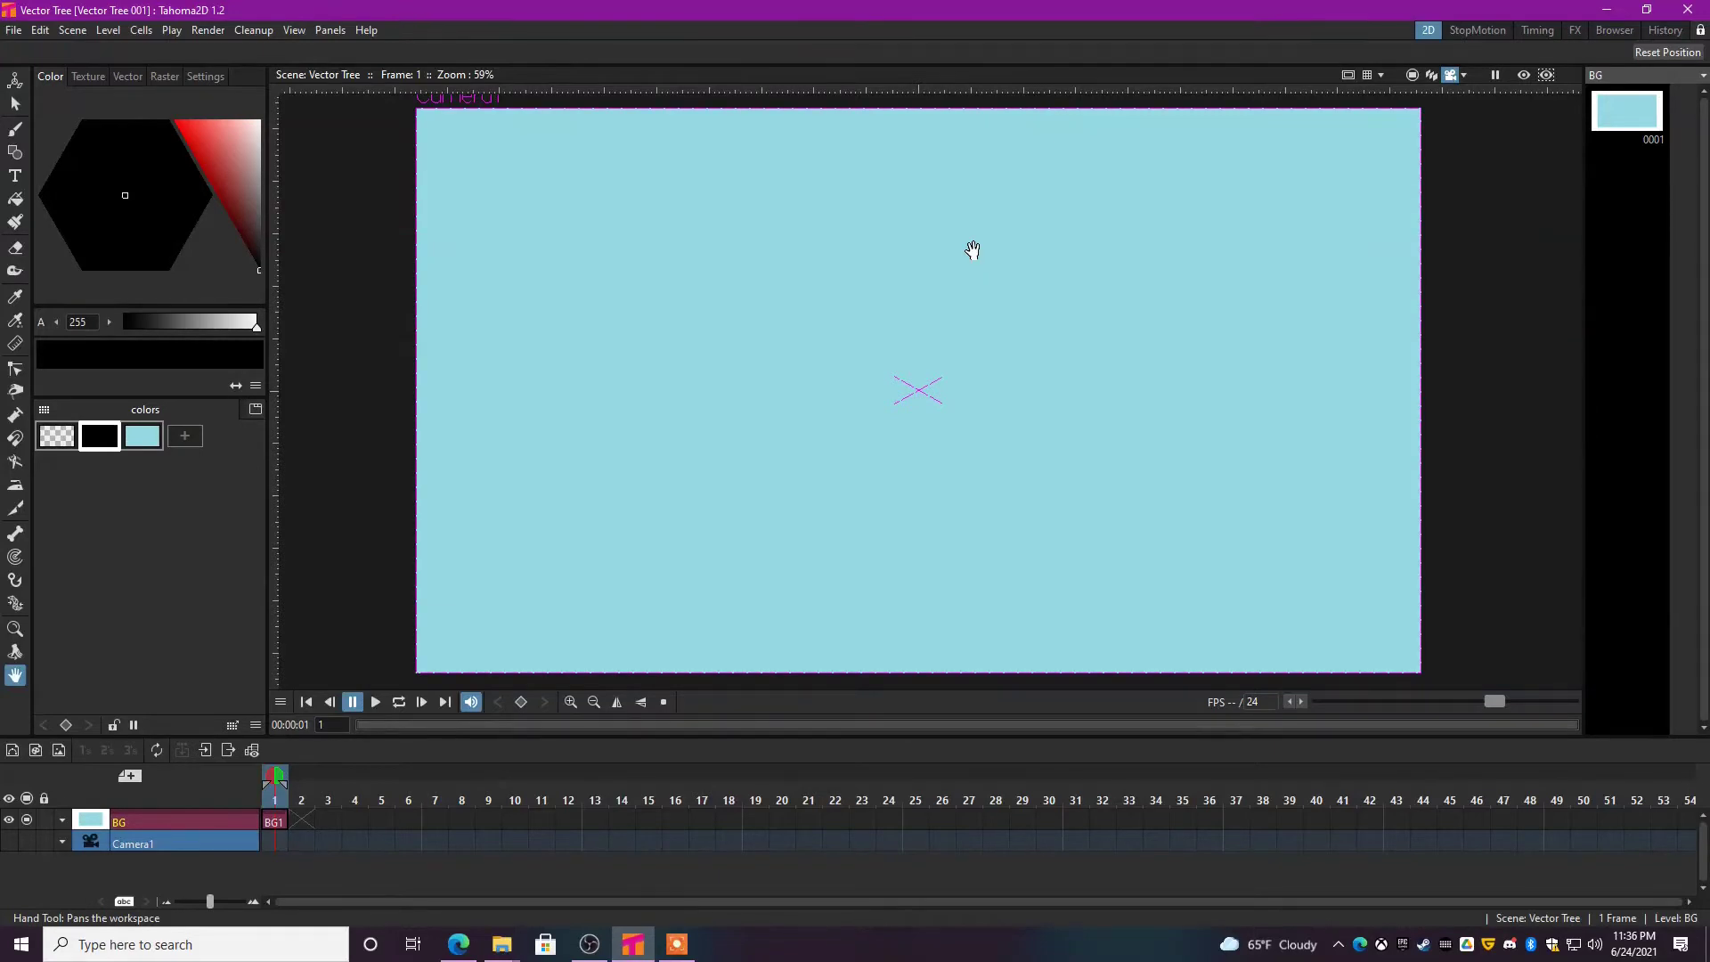
- Create a new vector level named Tree above the background level
{"action": "key", "text": "b"}
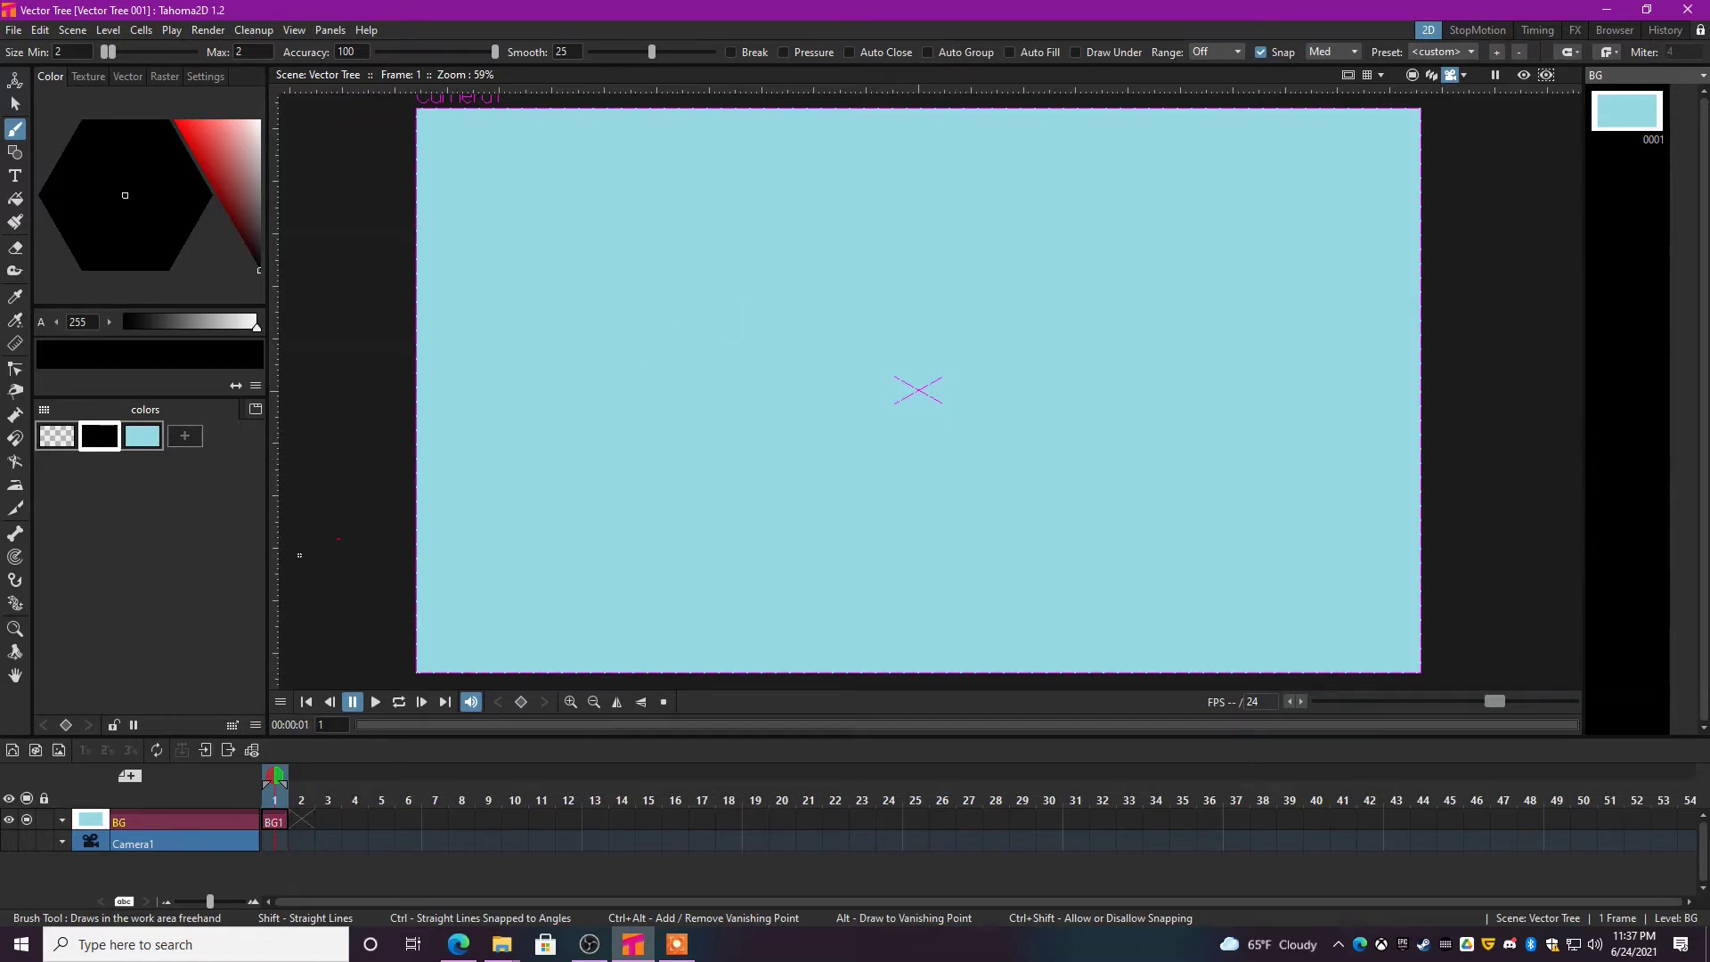
{"action": "left_click", "coordinate": [128, 778]}
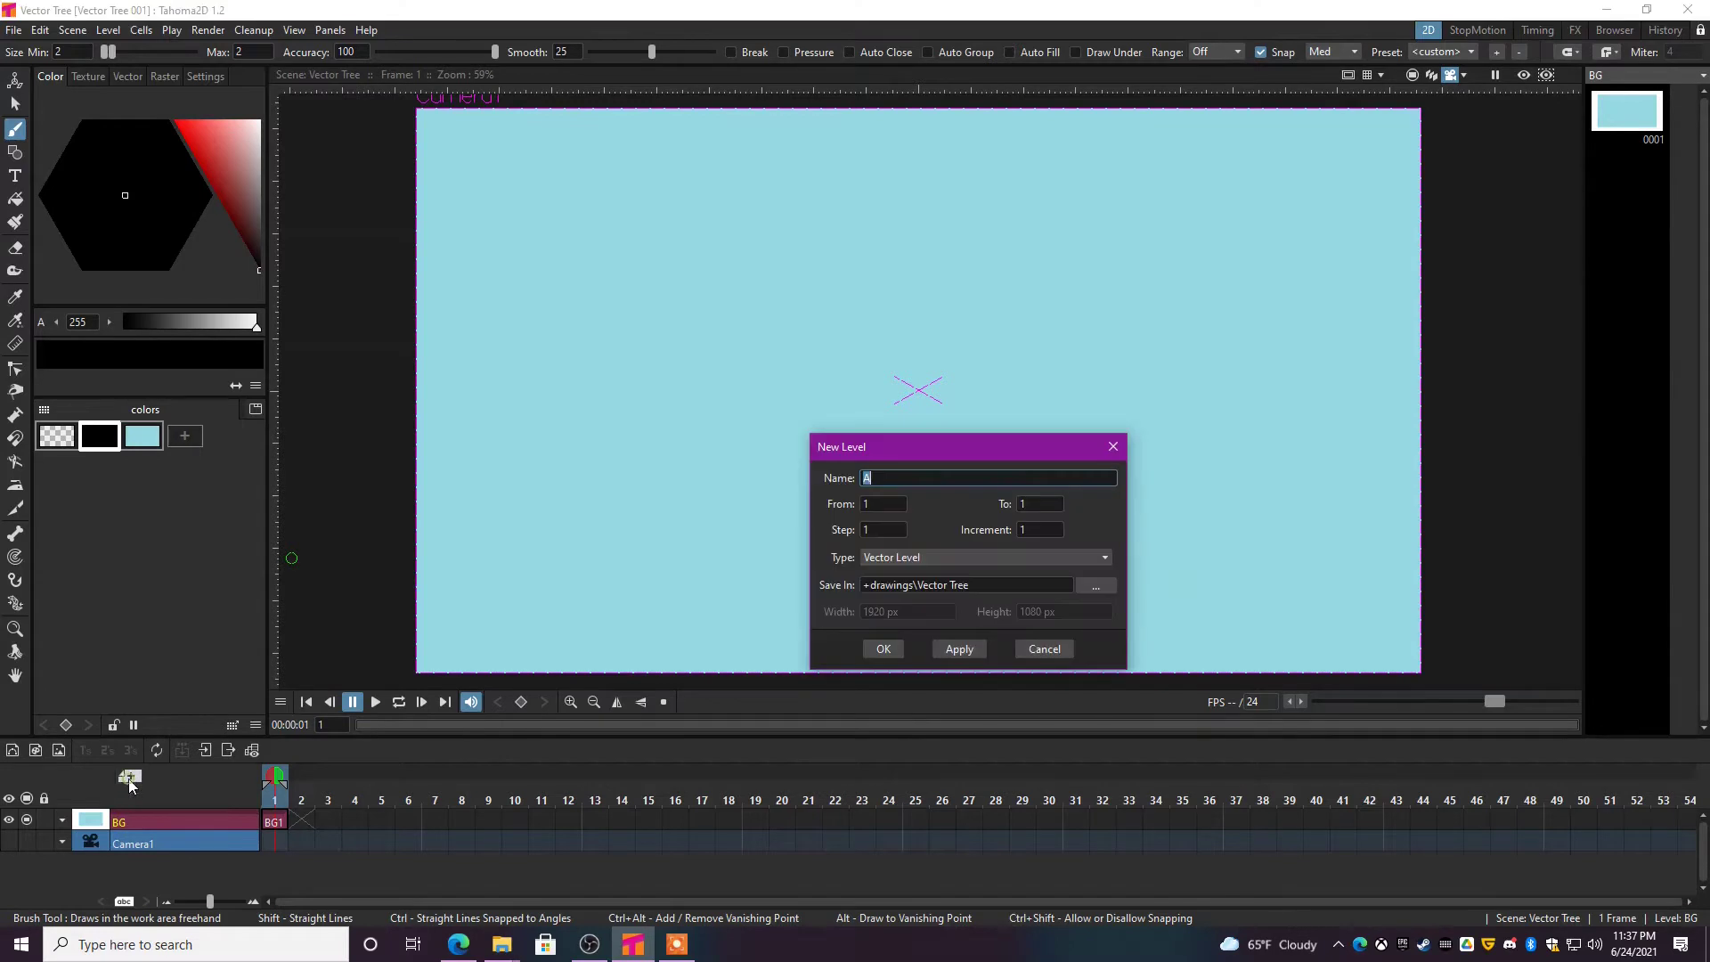
{"action": "left_click", "coordinate": [889, 560]}
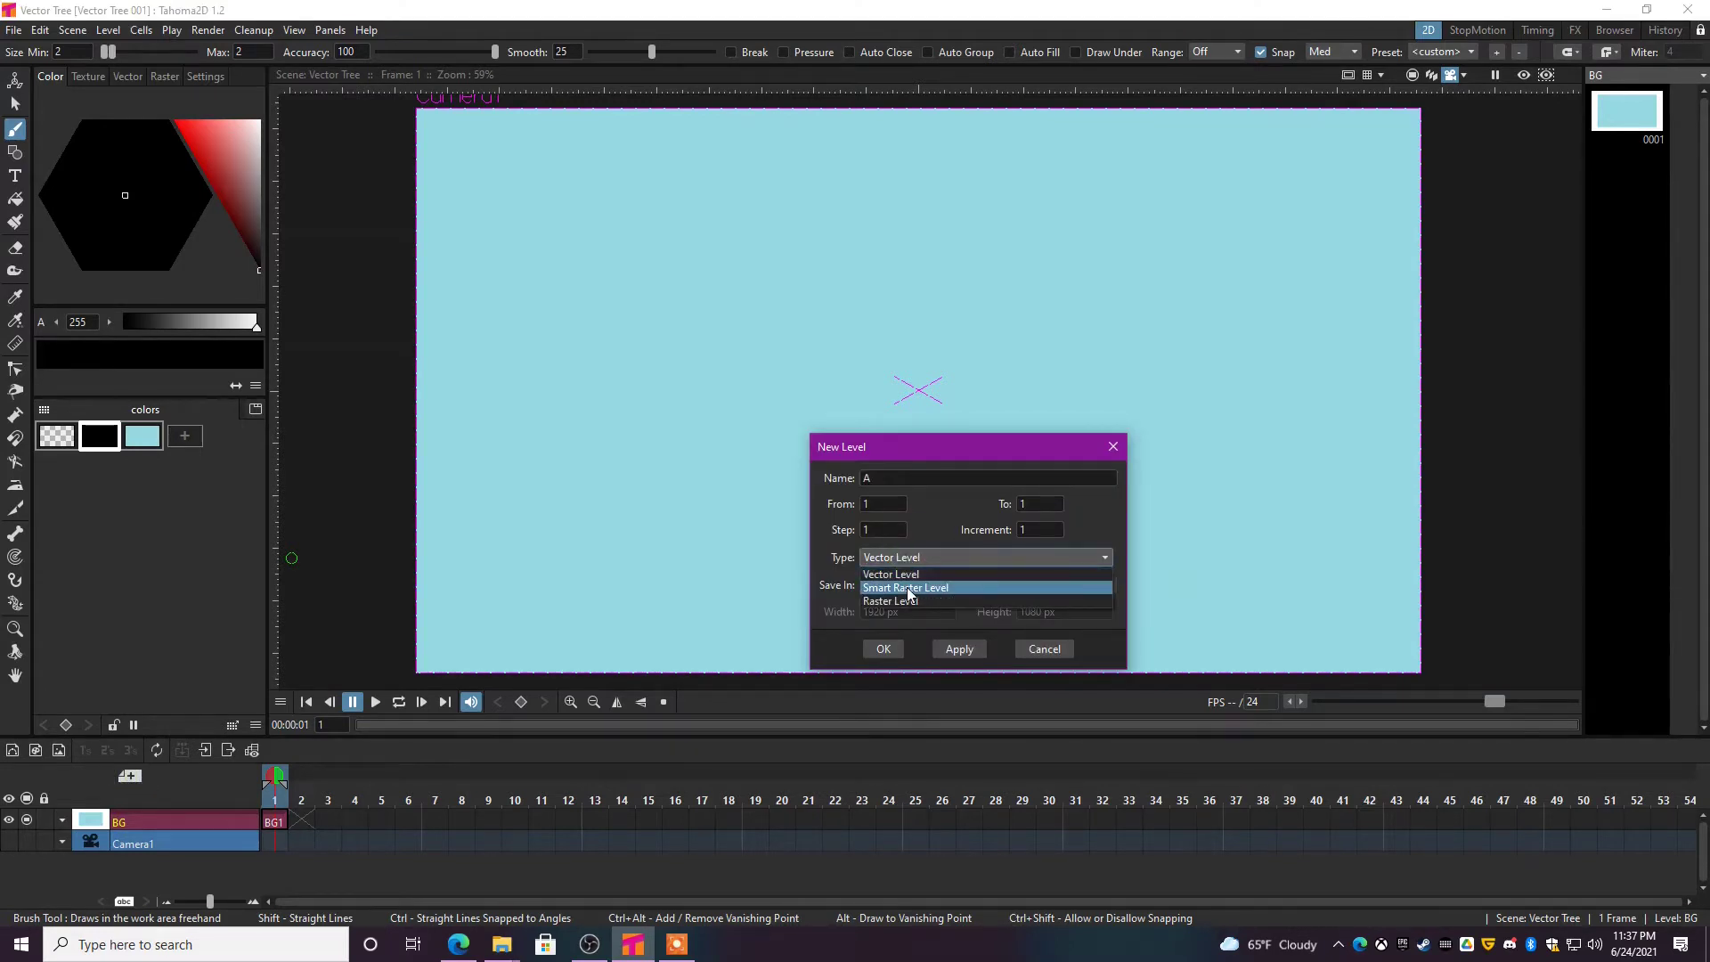
{"action": "left_click", "coordinate": [904, 574]}
{"action": "left_click", "coordinate": [888, 480]}
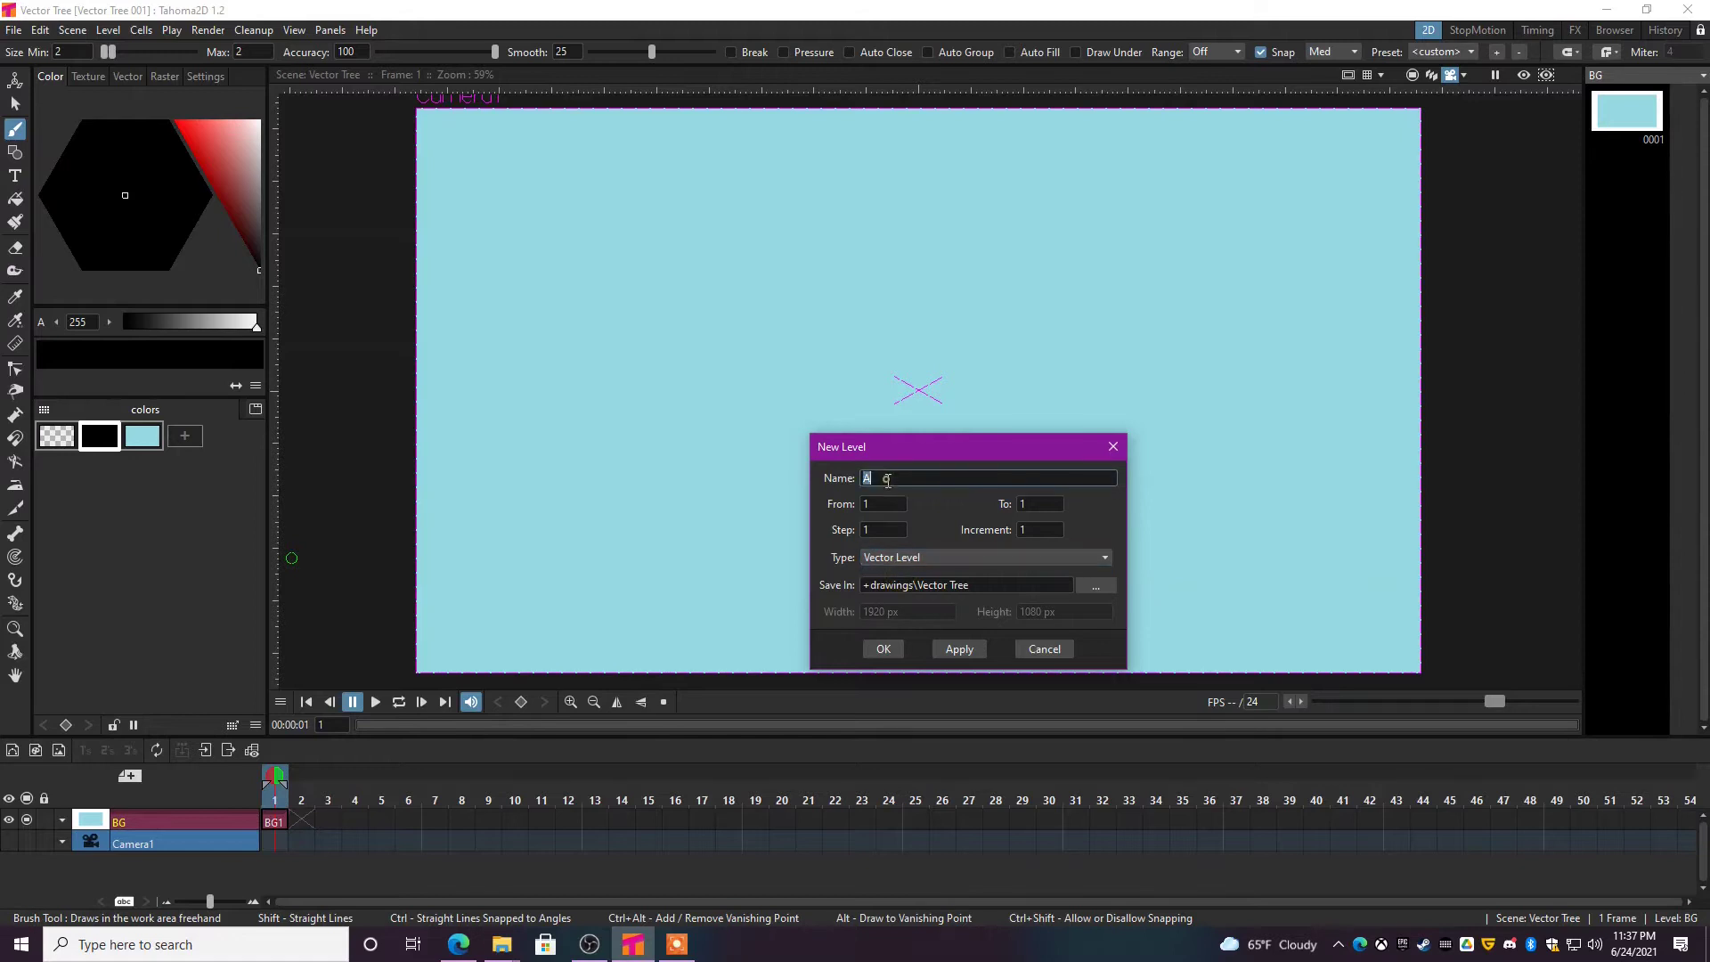
{"action": "type", "text": "Tree"}
{"action": "left_click", "coordinate": [883, 650]}
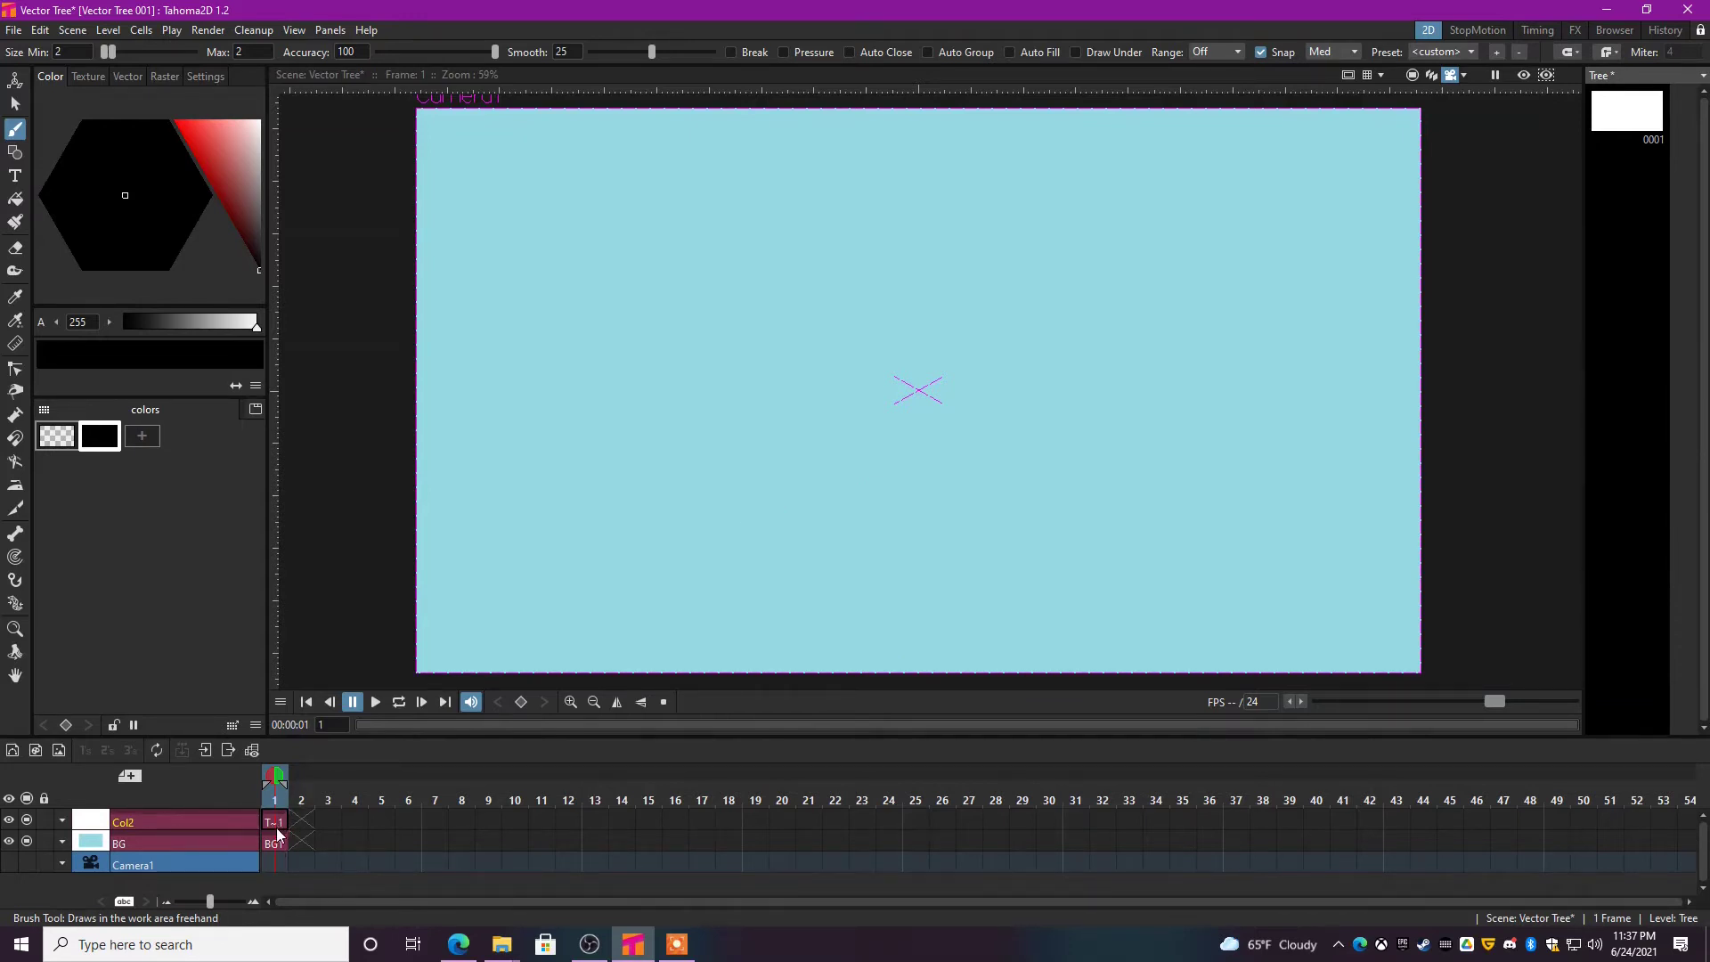
- Draw a closed, cloud-shaped canopy outline freehand with the black size 2 brush in the upper middle of the Tree drawing
{"action": "left_click", "coordinate": [209, 821]}
{"action": "left_click", "coordinate": [15, 131]}
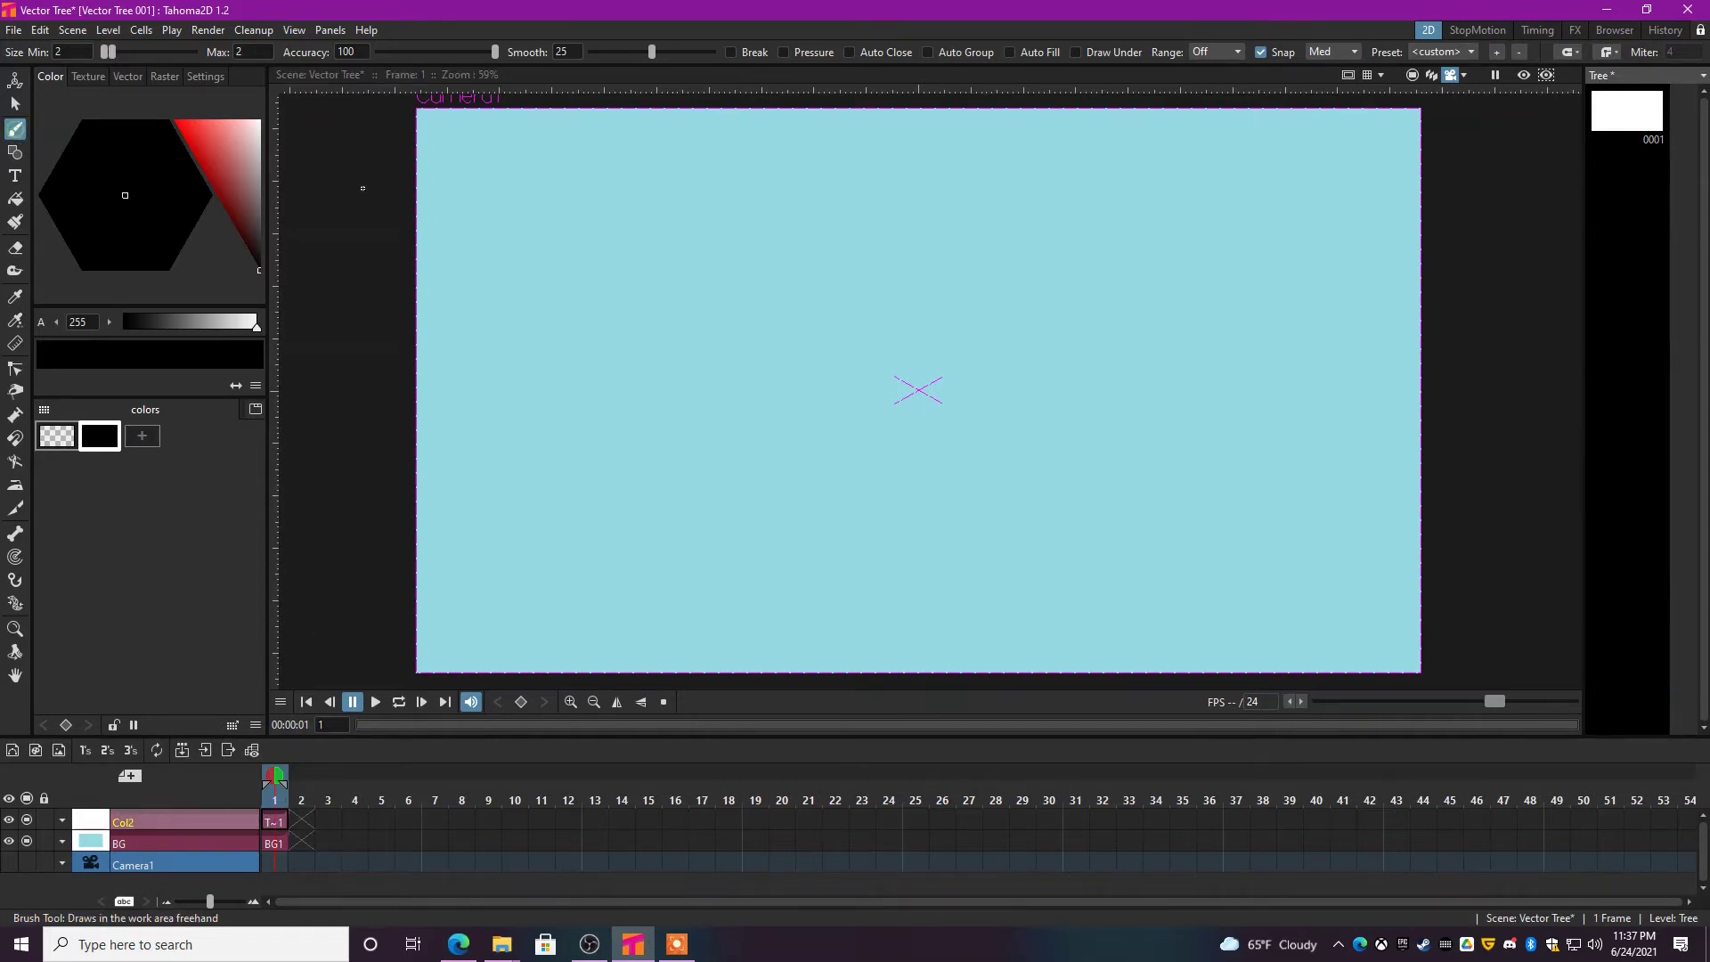
{"action": "mouse_move", "coordinate": [851, 205]}
{"action": "left_mouse_down"}
{"action": "mouse_move", "coordinate": [703, 259]}
{"action": "mouse_move", "coordinate": [733, 481]}
{"action": "mouse_move", "coordinate": [972, 437]}
{"action": "mouse_move", "coordinate": [944, 317]}
{"action": "mouse_move", "coordinate": [863, 323]}
{"action": "mouse_move", "coordinate": [839, 399]}
{"action": "mouse_move", "coordinate": [873, 375]}
{"action": "left_mouse_up"}
{"action": "key", "text": "ctrl+z"}
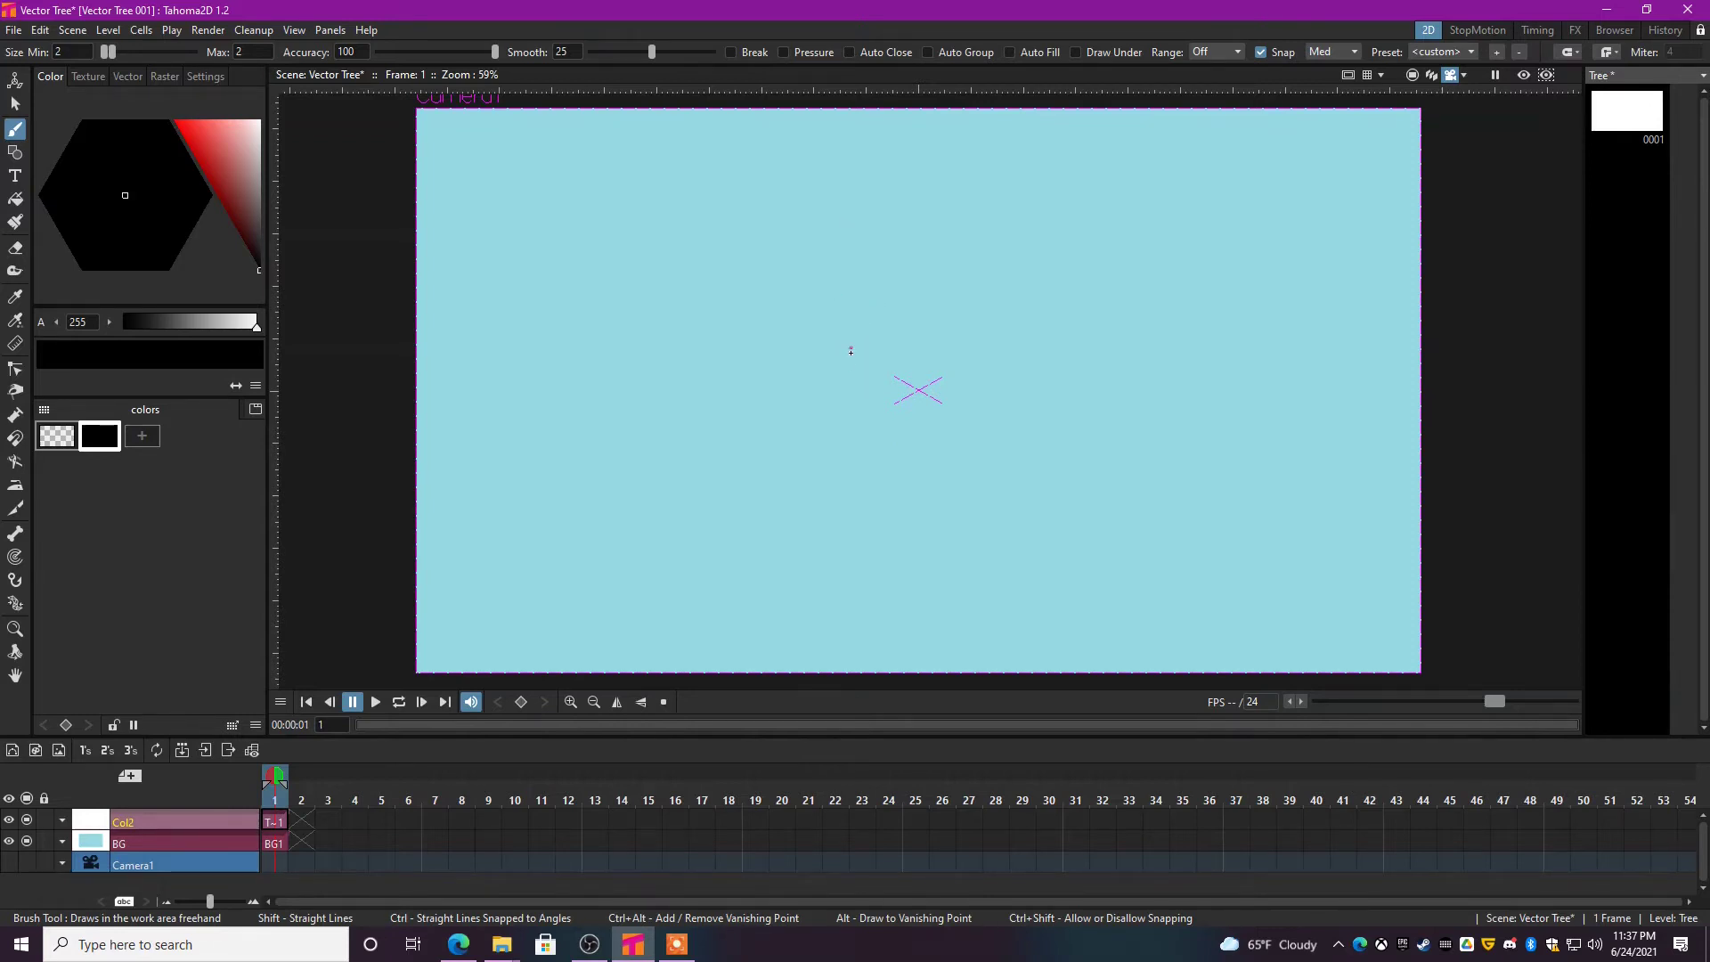
{"action": "mouse_move", "coordinate": [888, 361]}
{"action": "left_mouse_down"}
{"action": "mouse_move", "coordinate": [822, 374]}
{"action": "mouse_move", "coordinate": [805, 331]}
{"action": "mouse_move", "coordinate": [741, 327]}
{"action": "mouse_move", "coordinate": [725, 306]}
{"action": "mouse_move", "coordinate": [741, 241]}
{"action": "mouse_move", "coordinate": [779, 236]}
{"action": "mouse_move", "coordinate": [763, 213]}
{"action": "mouse_move", "coordinate": [792, 172]}
{"action": "mouse_move", "coordinate": [834, 181]}
{"action": "mouse_move", "coordinate": [899, 143]}
{"action": "mouse_move", "coordinate": [945, 166]}
{"action": "mouse_move", "coordinate": [994, 136]}
{"action": "mouse_move", "coordinate": [1049, 167]}
{"action": "mouse_move", "coordinate": [1035, 201]}
{"action": "mouse_move", "coordinate": [1103, 217]}
{"action": "mouse_move", "coordinate": [1113, 279]}
{"action": "mouse_move", "coordinate": [1071, 280]}
{"action": "mouse_move", "coordinate": [1109, 331]}
{"action": "mouse_move", "coordinate": [1055, 373]}
{"action": "mouse_move", "coordinate": [1003, 355]}
{"action": "mouse_move", "coordinate": [992, 389]}
{"action": "mouse_move", "coordinate": [889, 363]}
{"action": "left_mouse_up"}
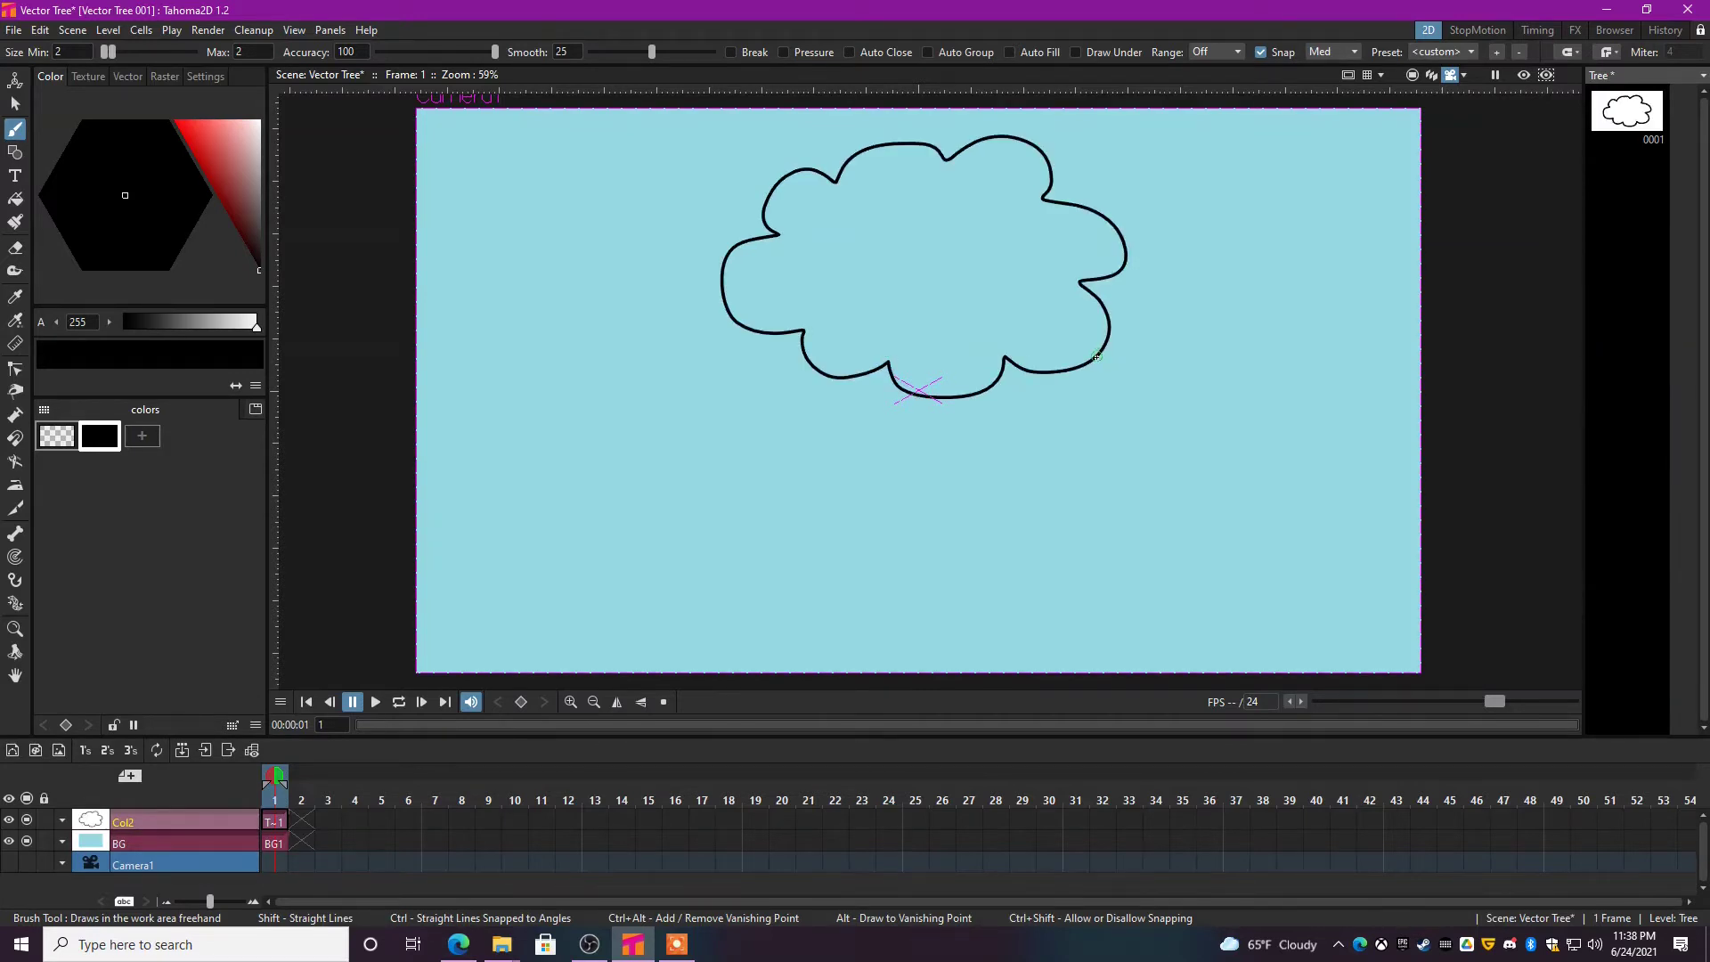
- Add a light green style to the palette and fill the canopy outline with it
{"action": "key", "text": "s"}
{"action": "left_click", "coordinate": [876, 148]}
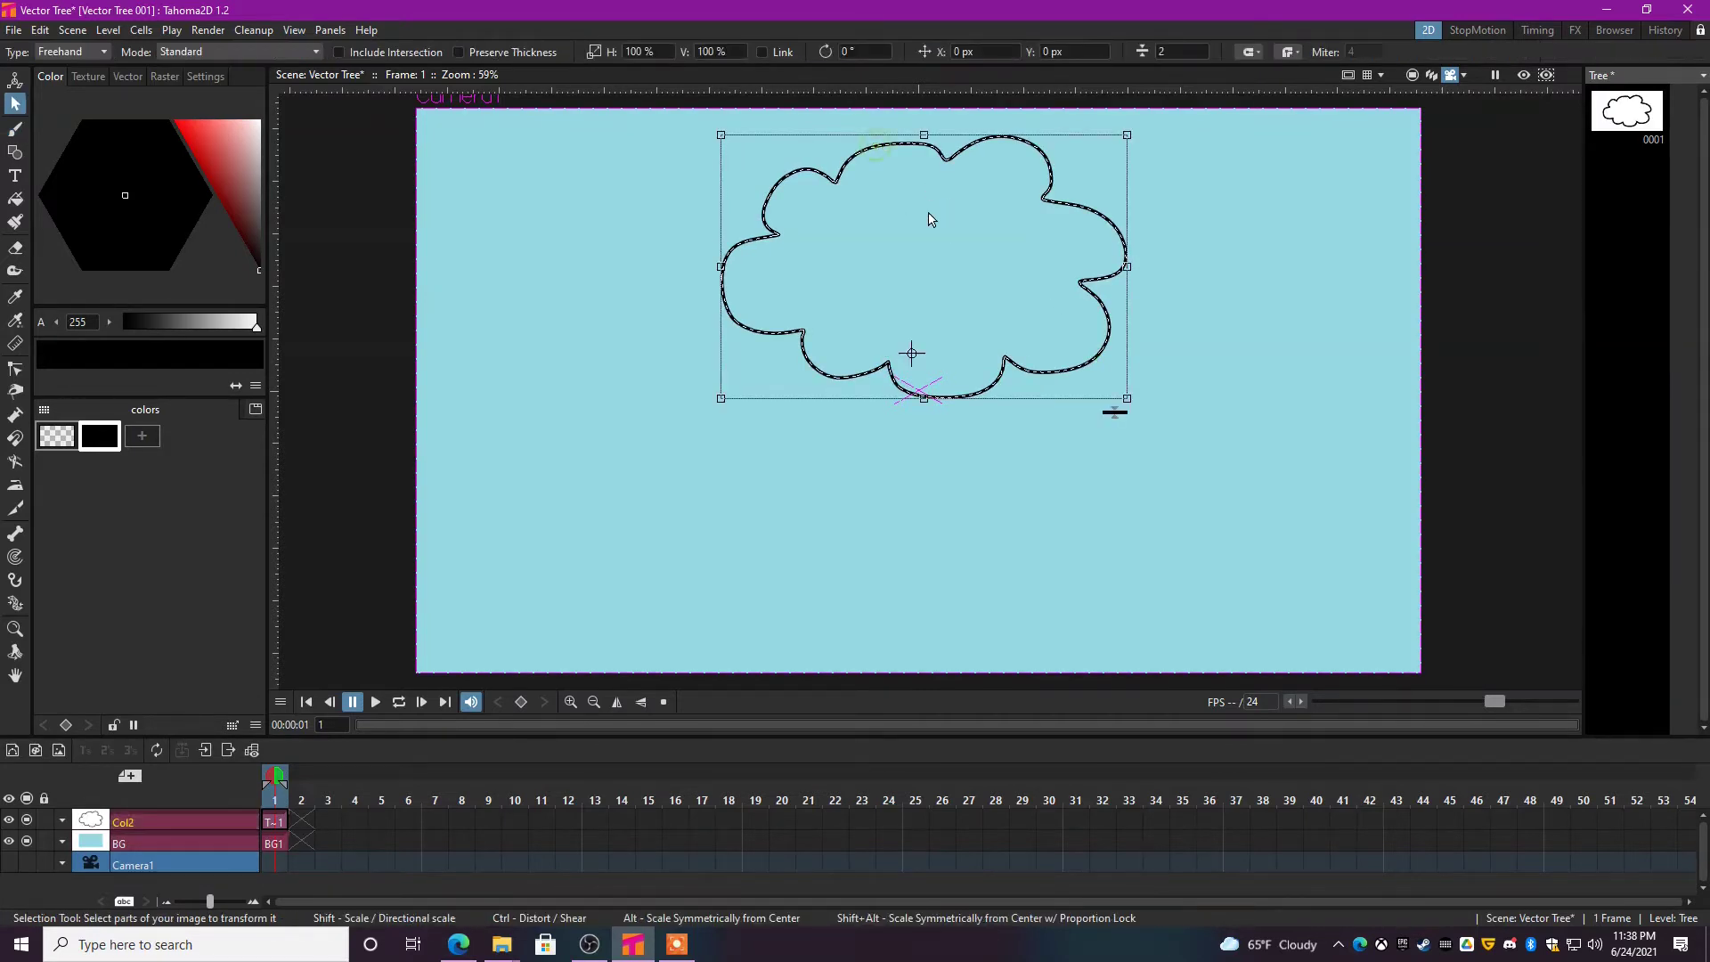
{"action": "left_click", "coordinate": [148, 436]}
{"action": "mouse_move", "coordinate": [233, 153]}
{"action": "left_mouse_down"}
{"action": "mouse_move", "coordinate": [210, 153]}
{"action": "mouse_move", "coordinate": [232, 136]}
{"action": "mouse_move", "coordinate": [226, 153]}
{"action": "left_mouse_up"}
{"action": "left_click", "coordinate": [123, 156]}
{"action": "left_click", "coordinate": [917, 240]}
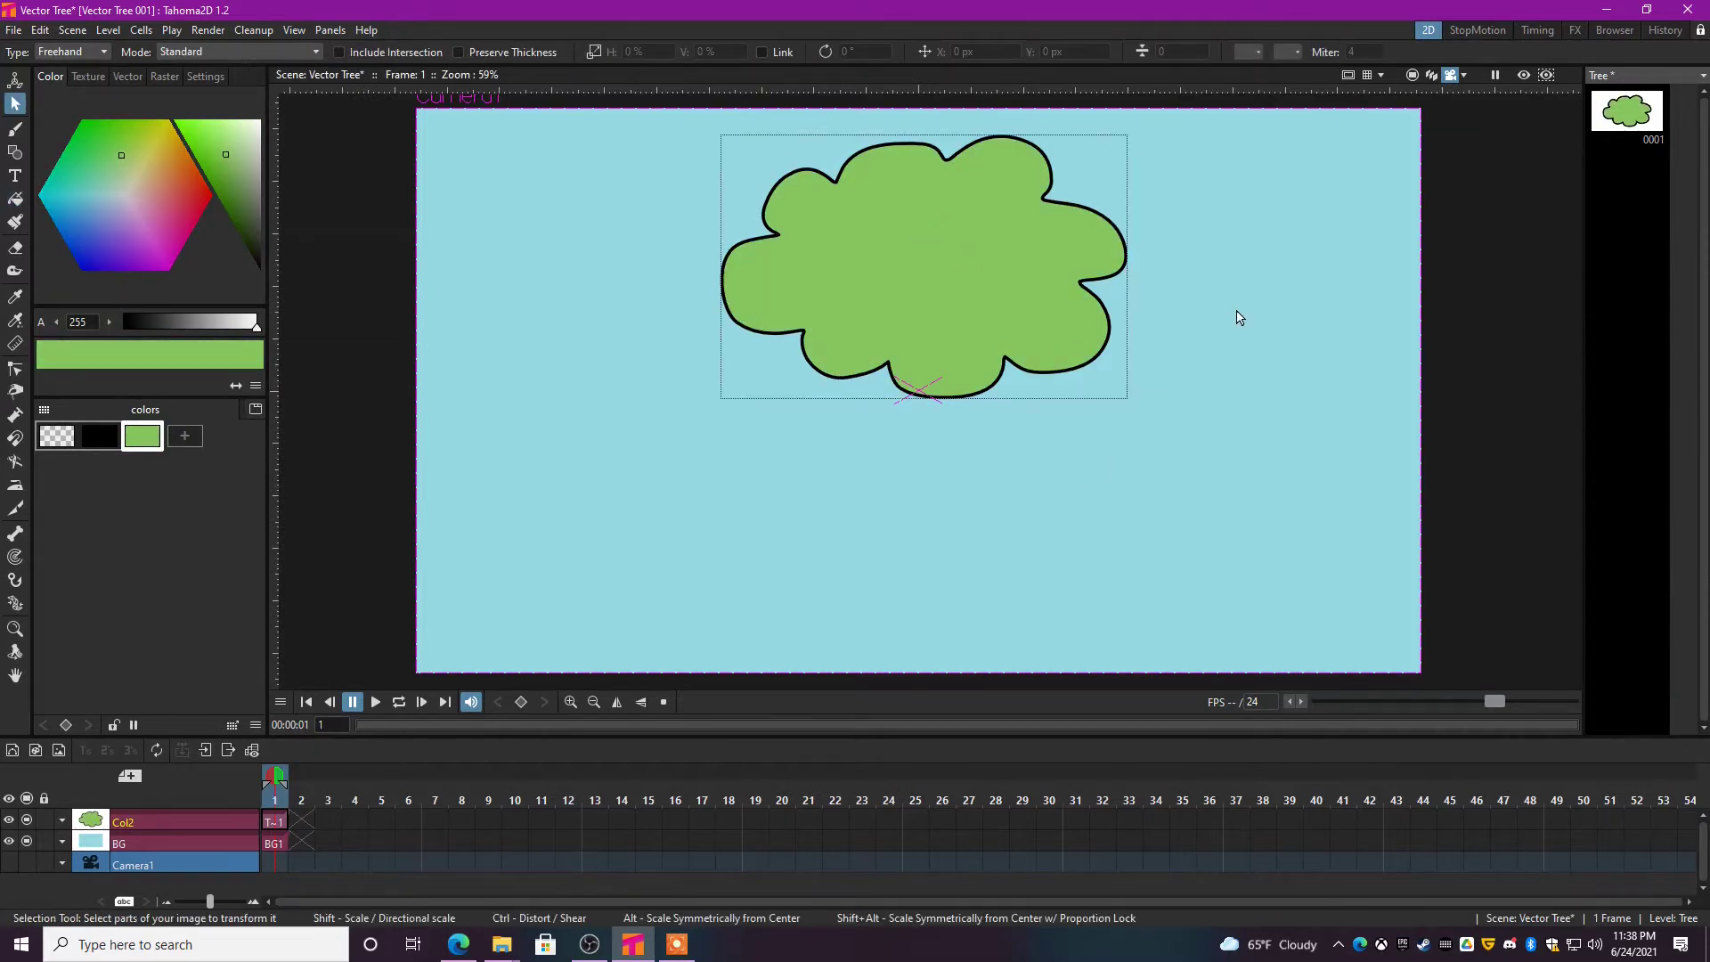
{"action": "left_click", "coordinate": [1055, 208]}
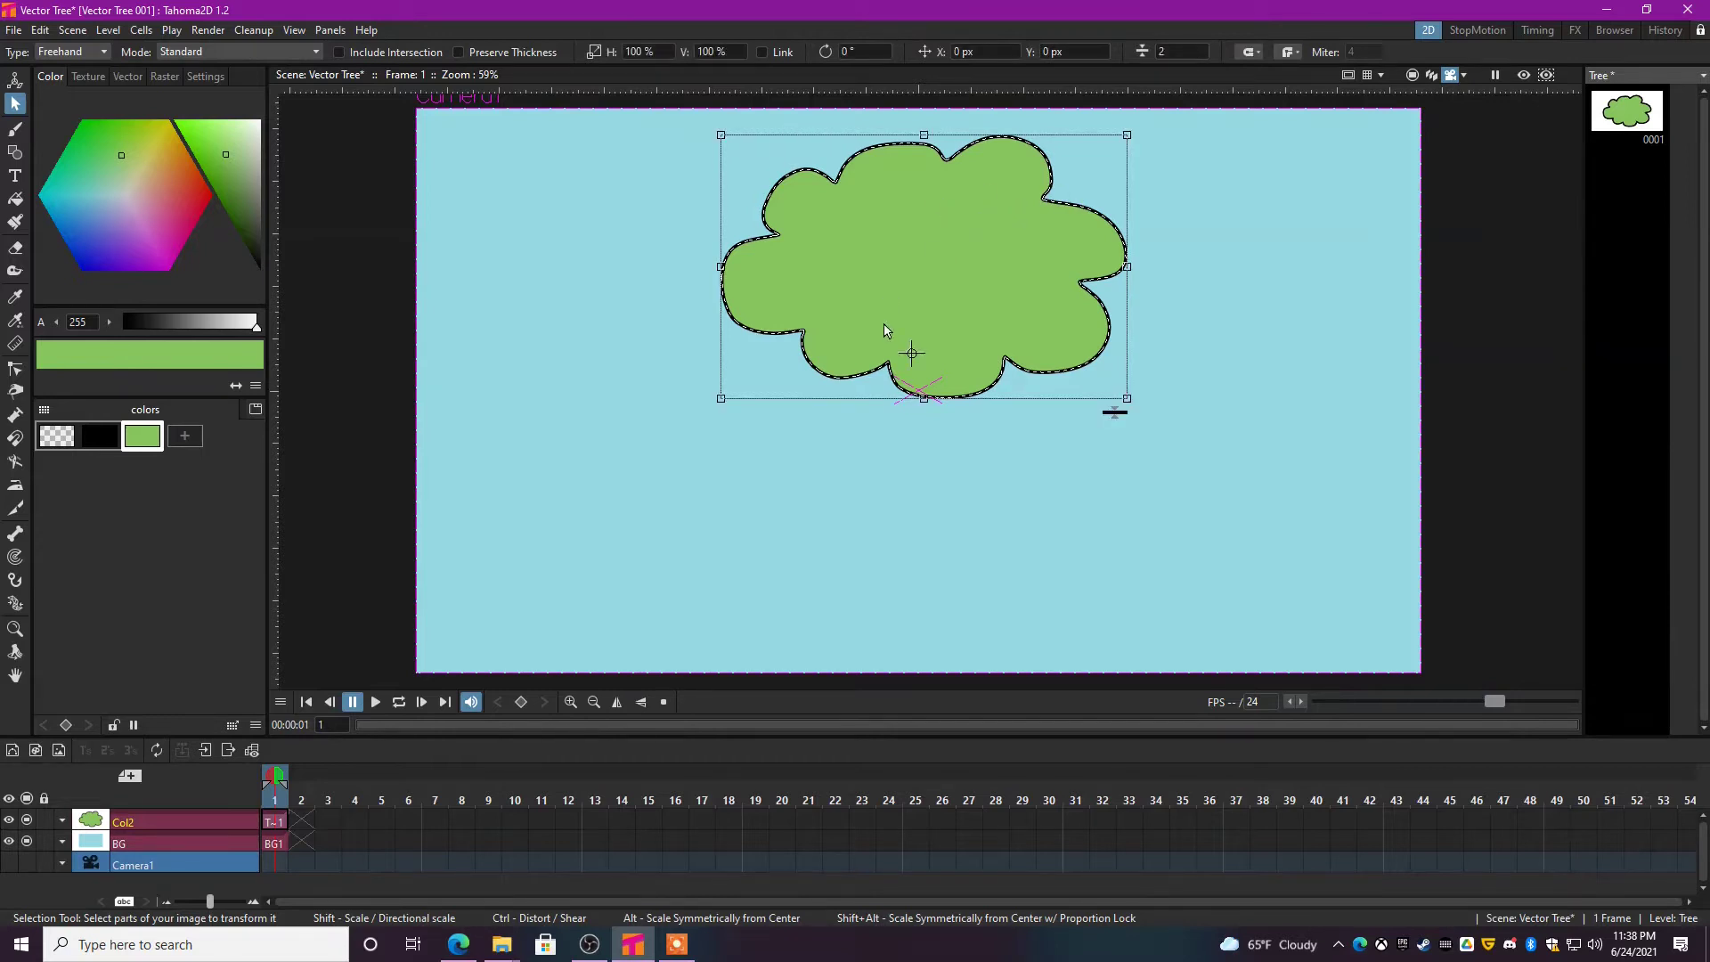
{"action": "left_click", "coordinate": [1112, 552]}
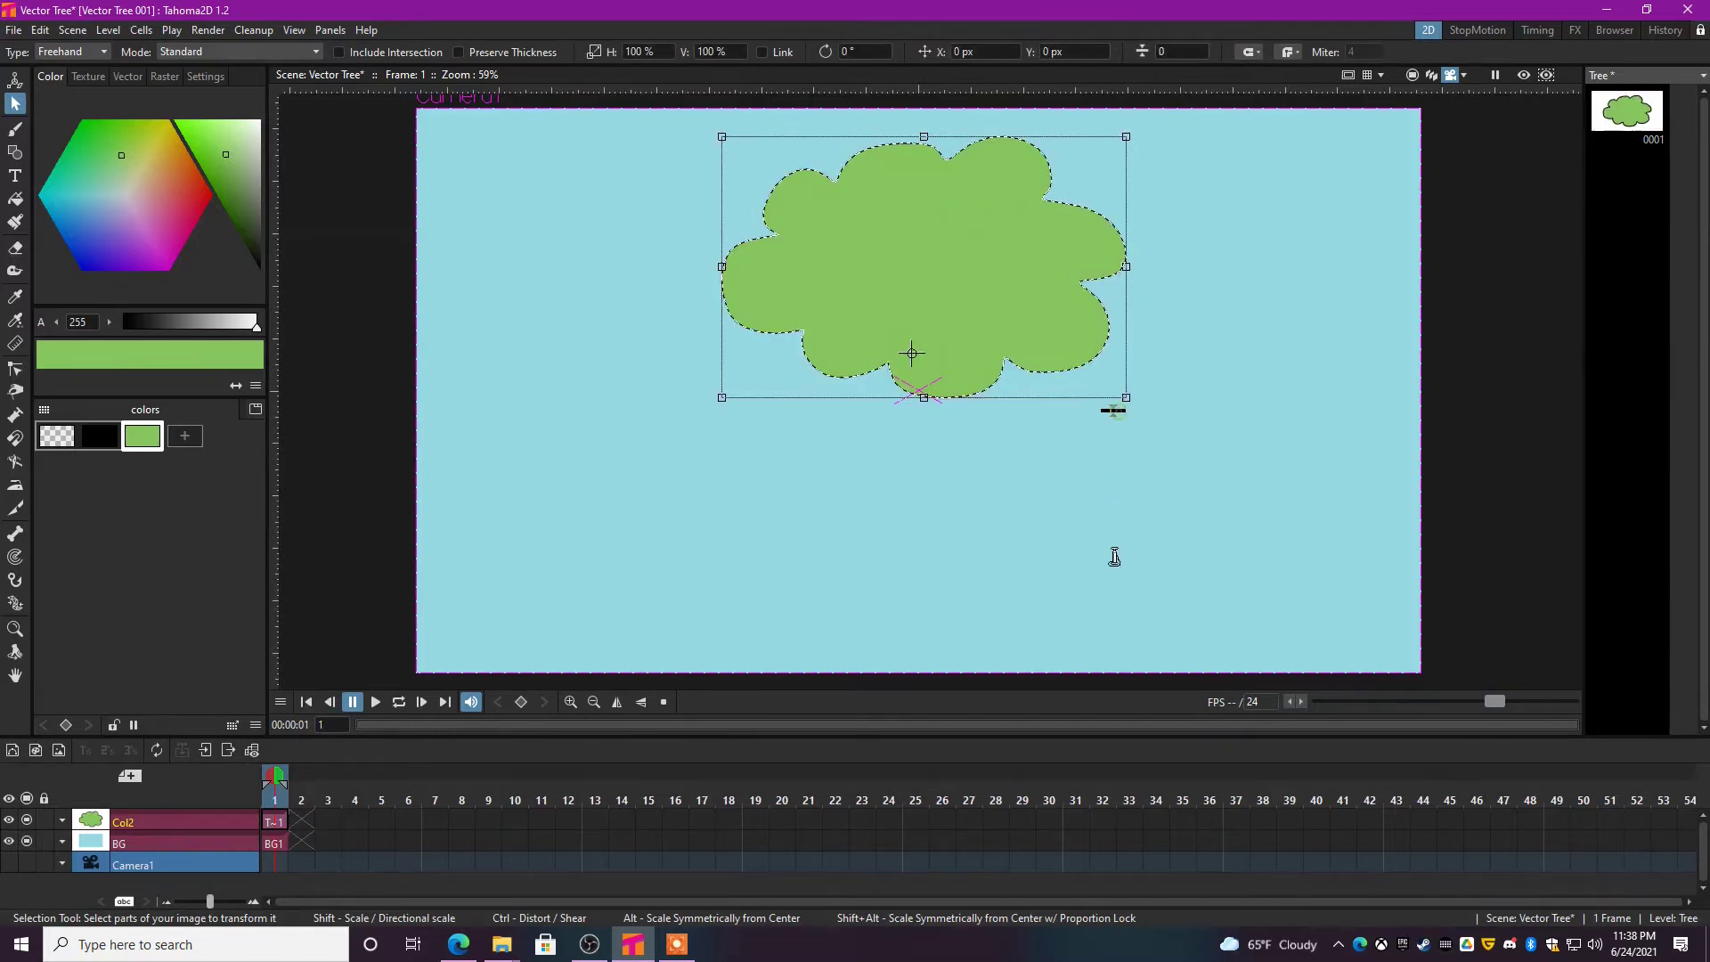
{"action": "key", "text": "ctrl+z"}
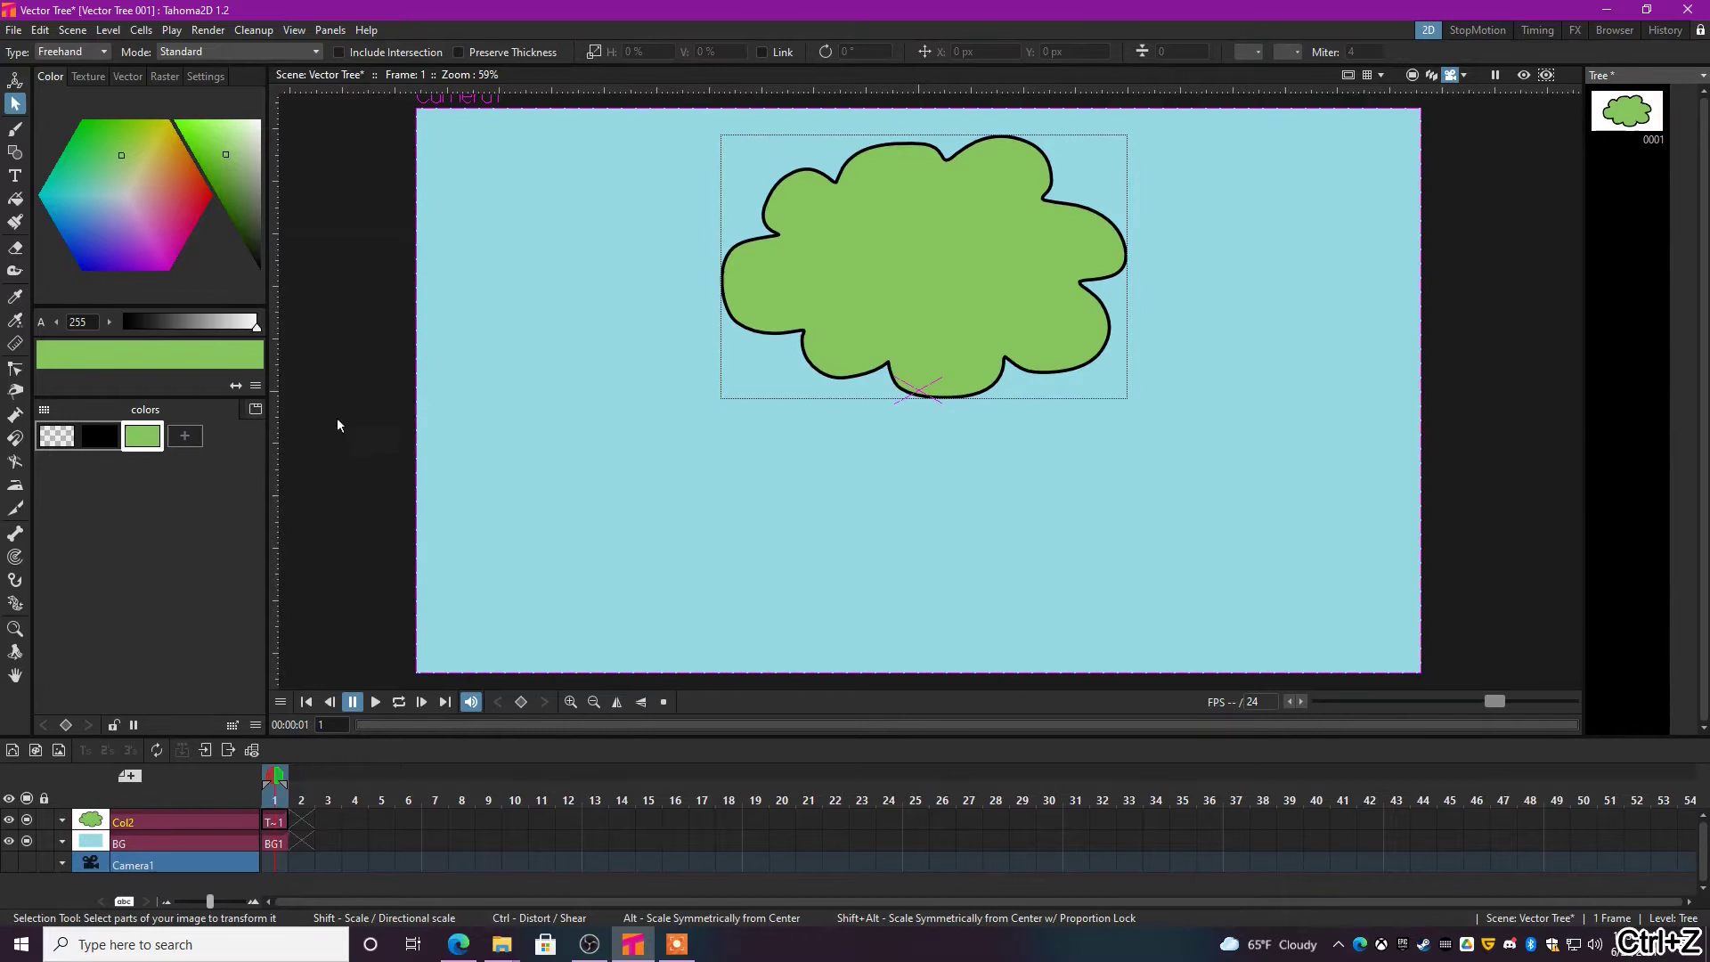
- Recolor the canopy's outline with the green style and move the canopy slightly down in the frame
{"action": "left_click", "coordinate": [785, 343]}
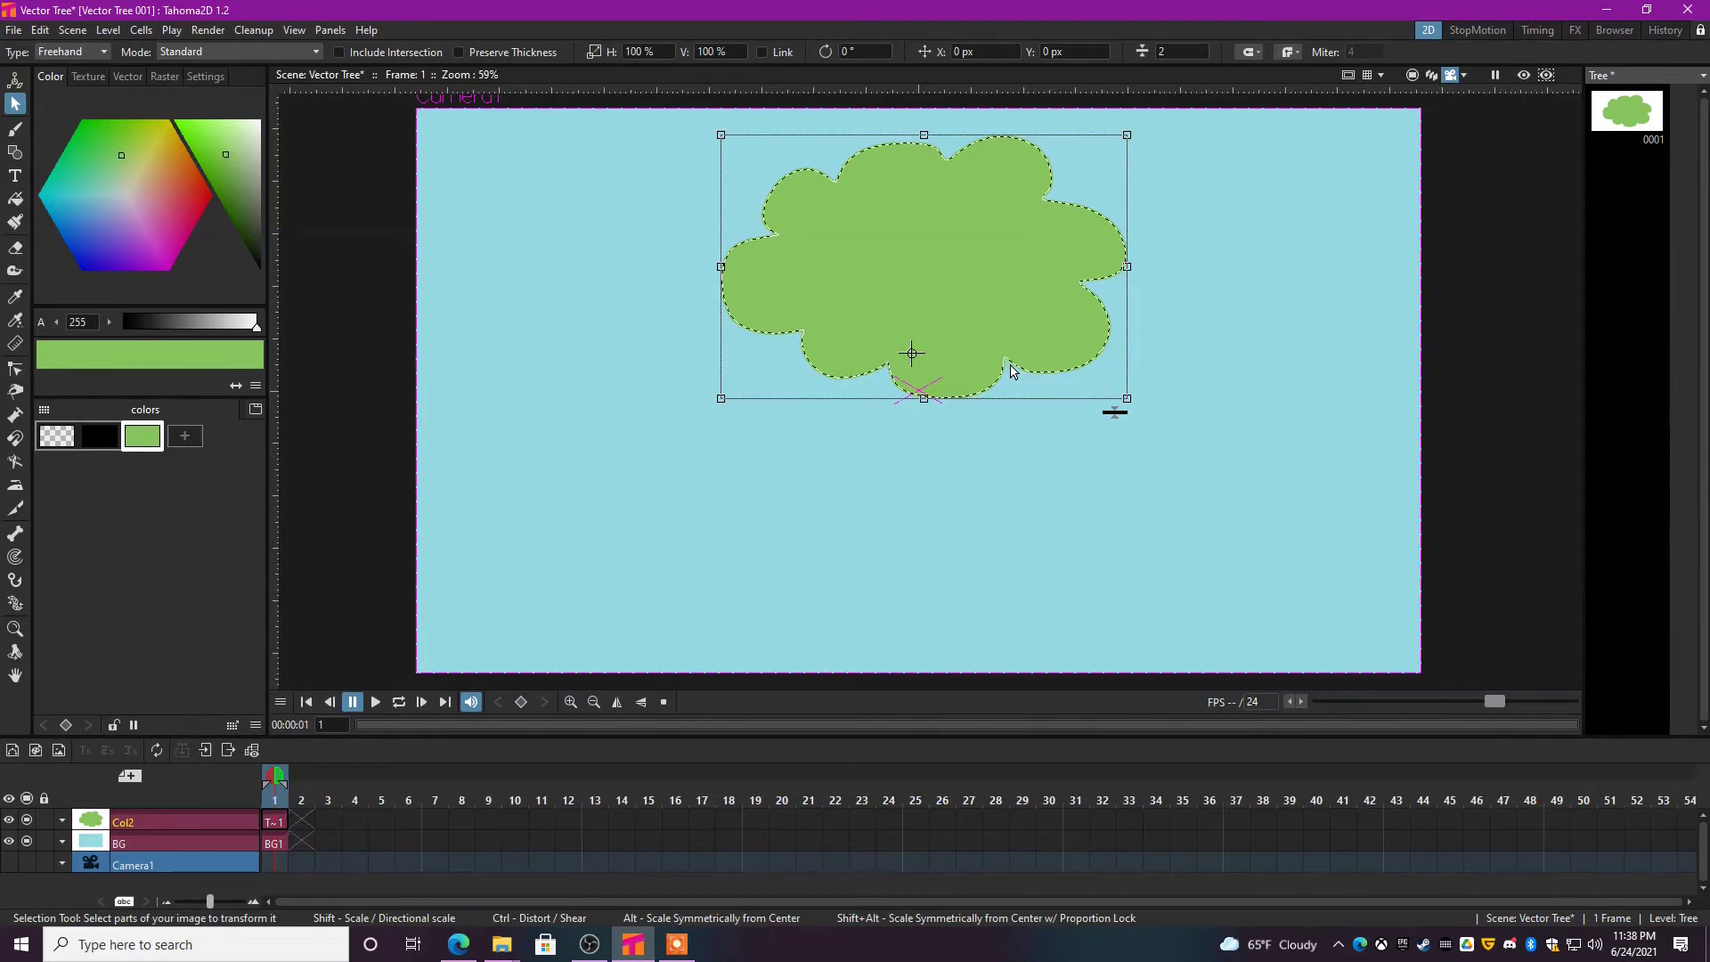
{"action": "left_click_drag", "start_coordinate": [1032, 365], "coordinate": [1027, 418]}
{"action": "left_click", "coordinate": [1196, 387]}
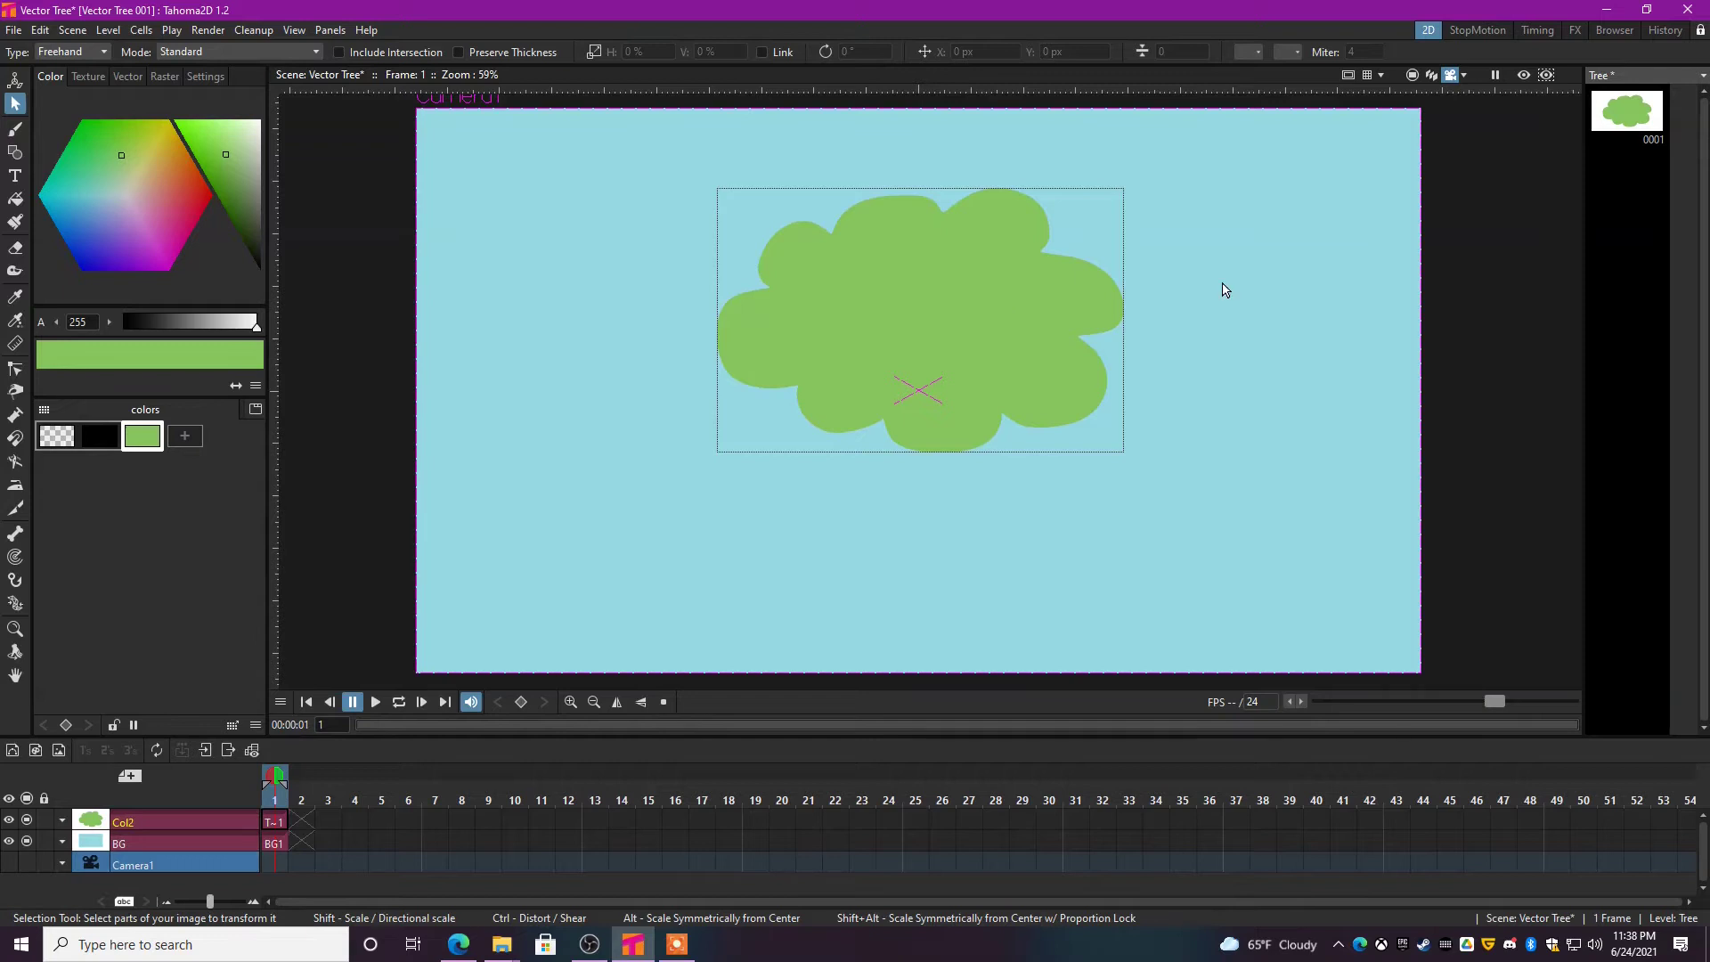
- Set the Geometry tool's shape to Polyline and add a dark brown style to the palette
{"action": "key", "text": "g"}
{"action": "left_click", "coordinate": [366, 52]}
{"action": "left_click", "coordinate": [374, 118]}
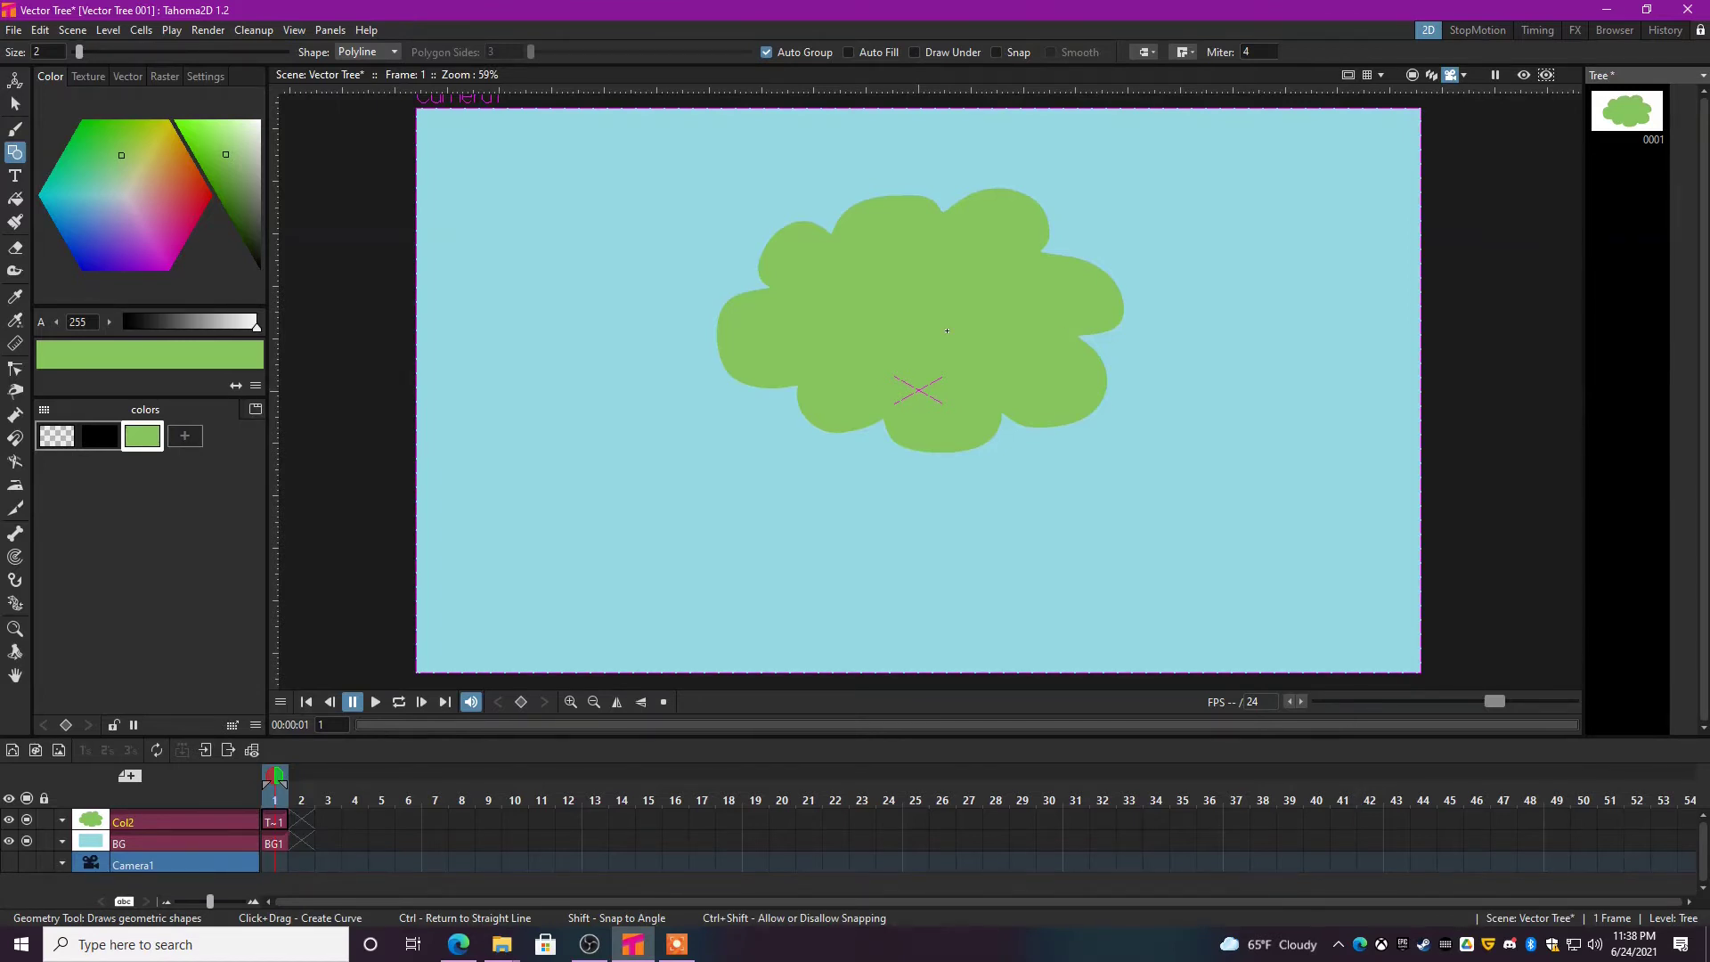
{"action": "left_click", "coordinate": [184, 436]}
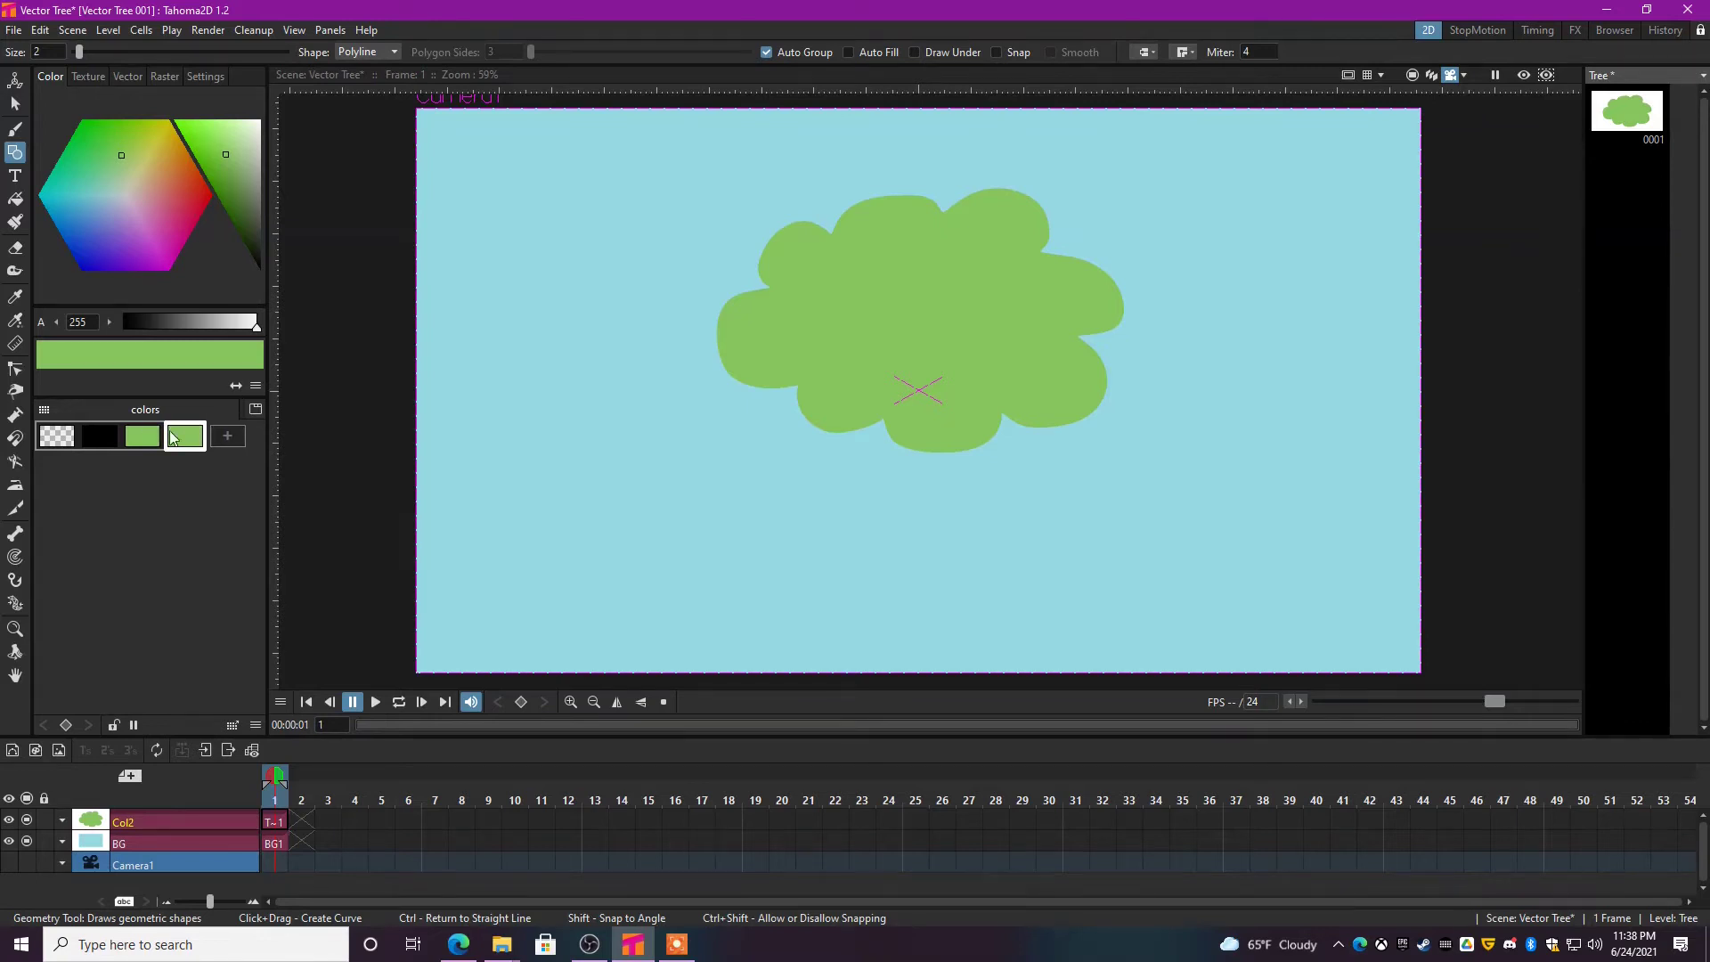
{"action": "left_click", "coordinate": [164, 162]}
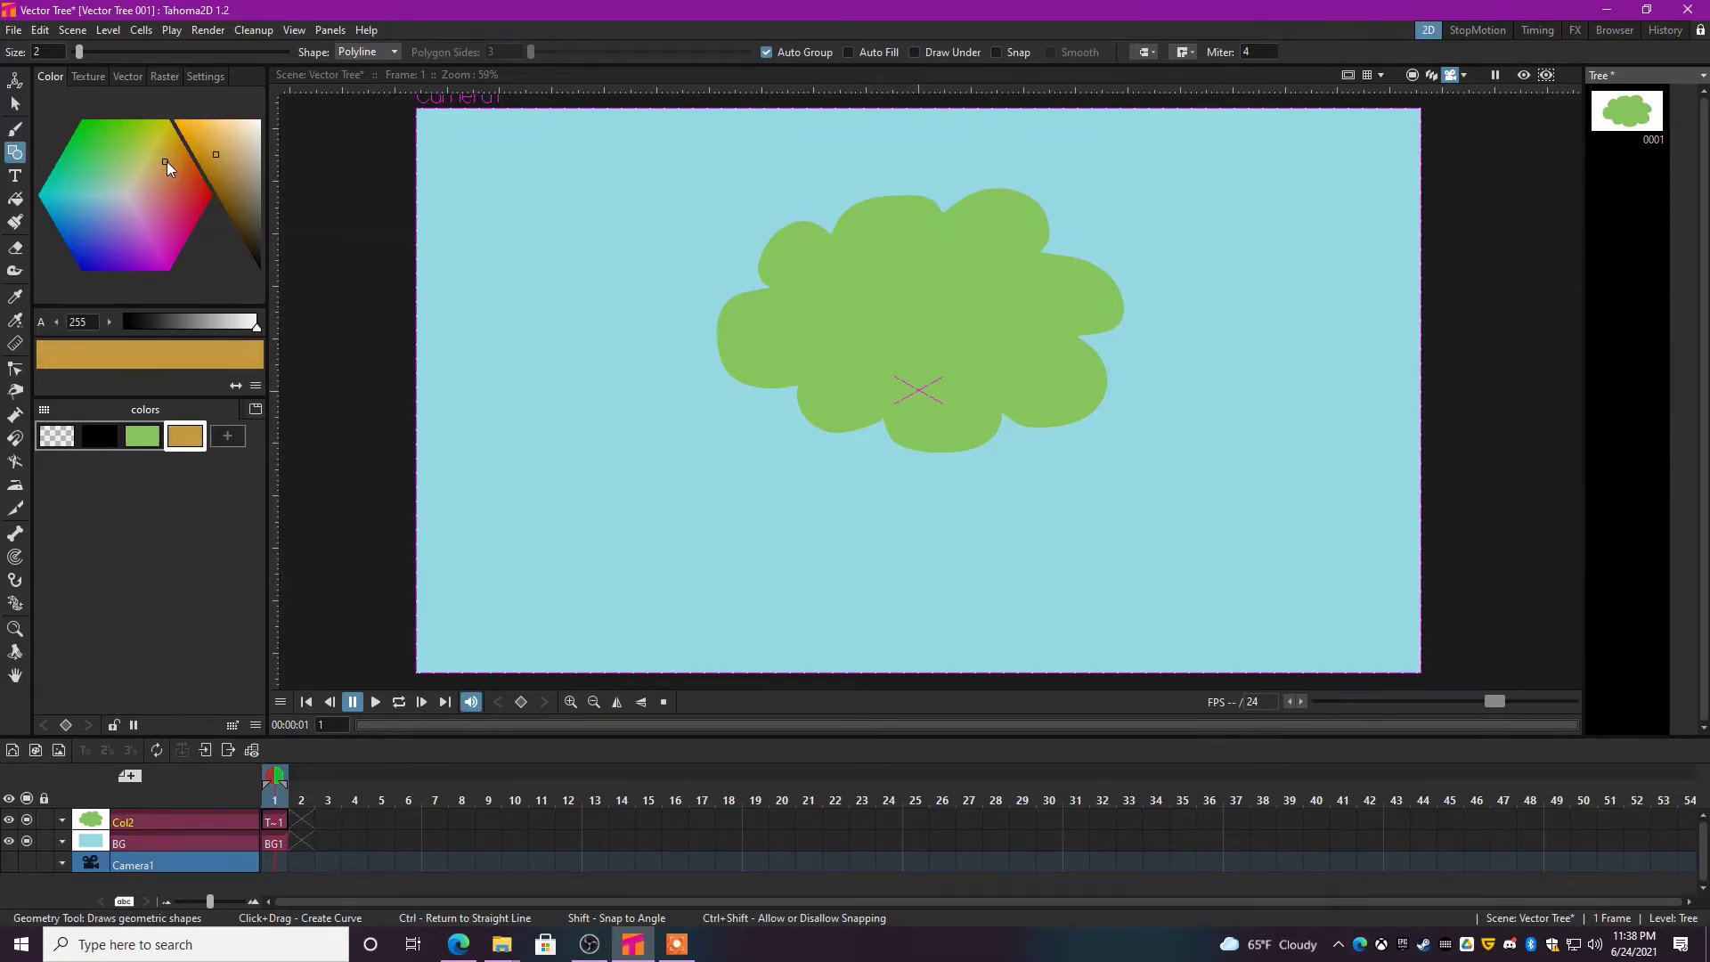
{"action": "left_click", "coordinate": [228, 185]}
{"action": "left_click_drag", "start_coordinate": [228, 185], "coordinate": [237, 202]}
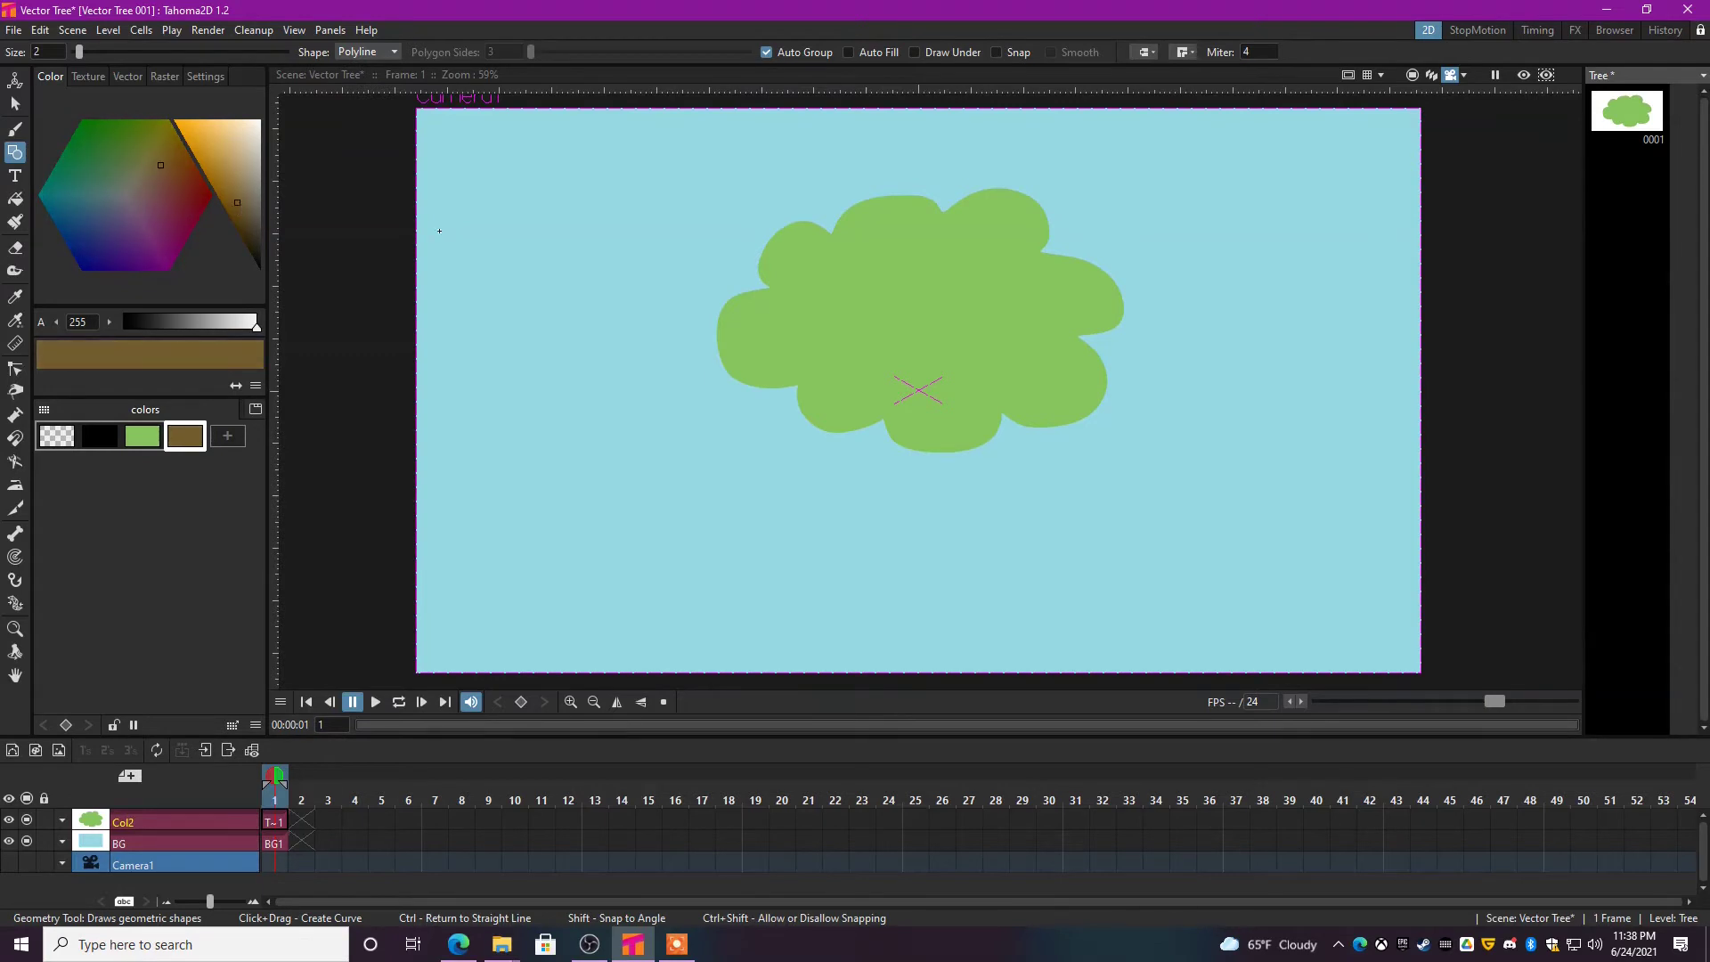
- Start the trunk polyline inside the canopy, curving down its left side and around an angular branch stub
{"action": "left_click", "coordinate": [897, 317]}
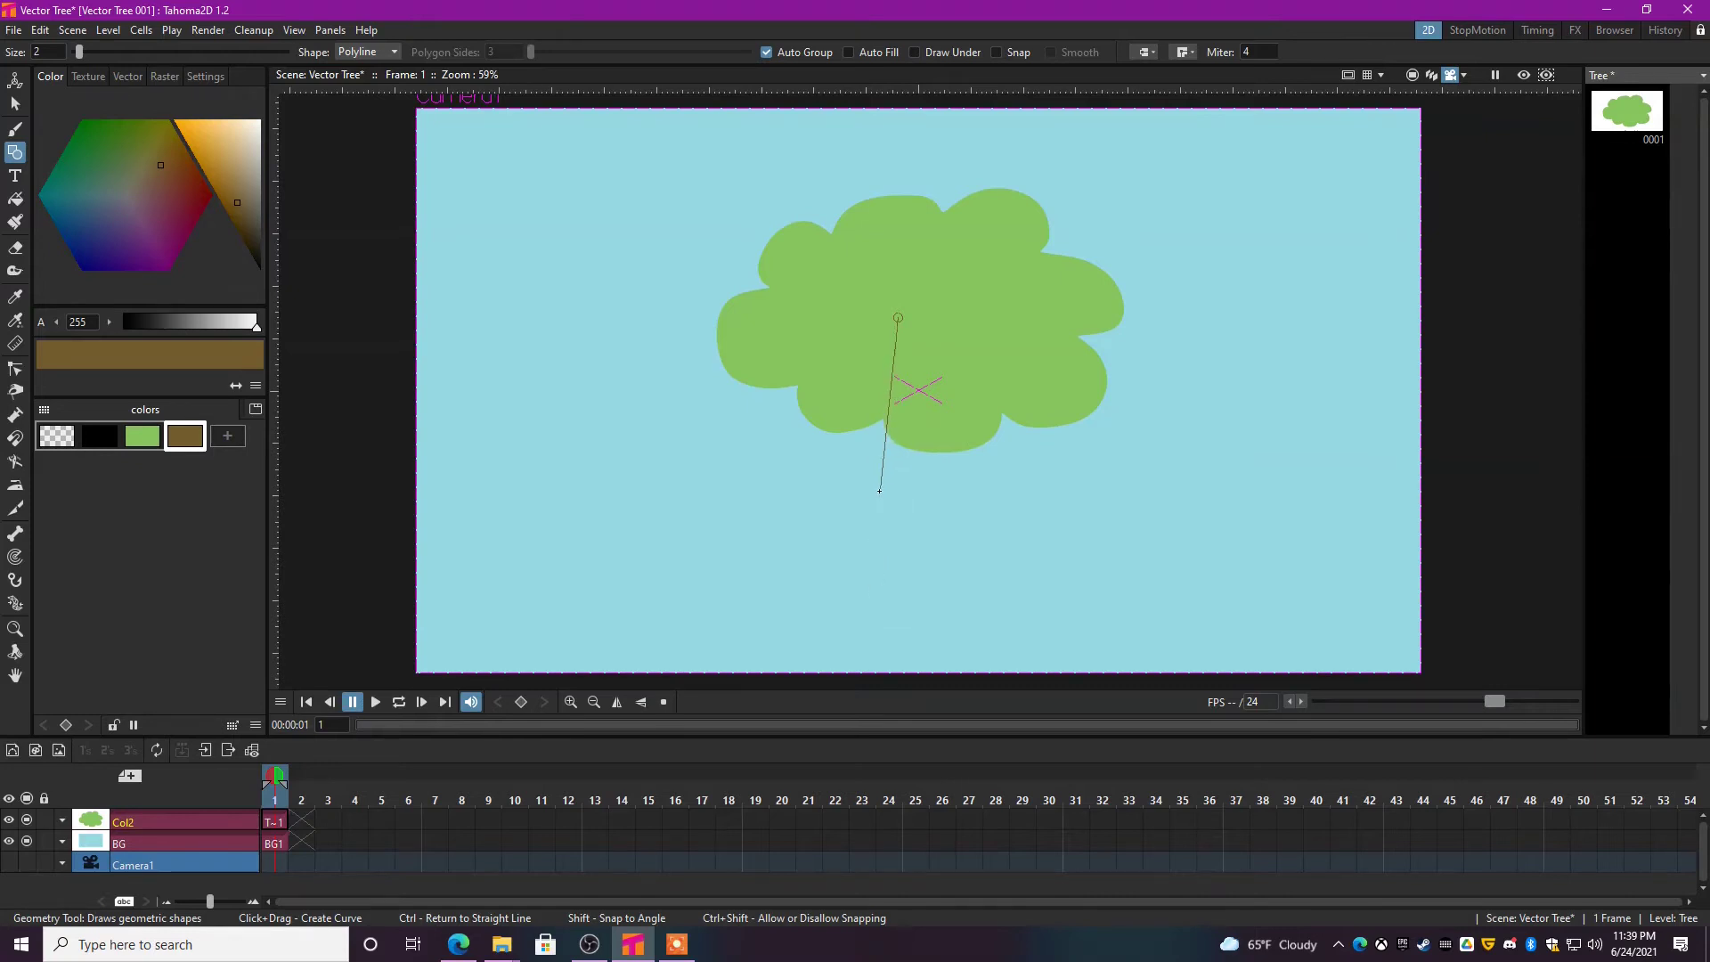
{"action": "left_click_drag", "start_coordinate": [878, 470], "coordinate": [860, 513]}
{"action": "scroll", "coordinate": [890, 488], "scroll_direction": "up", "scroll_amount": 6}
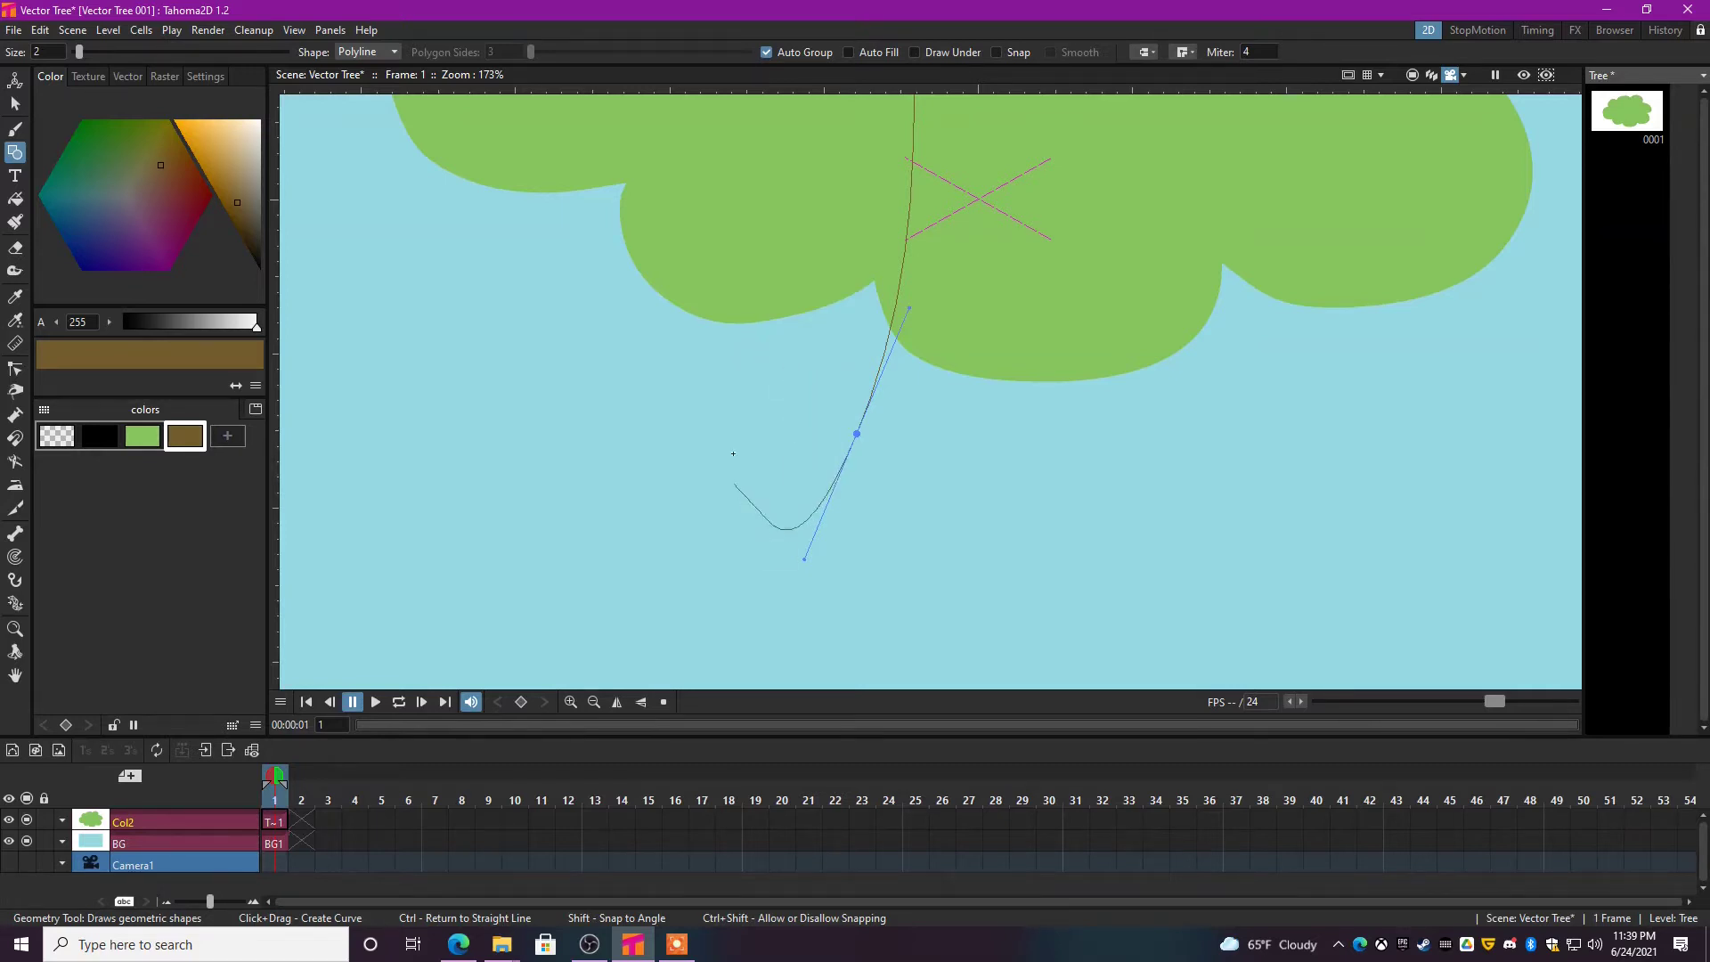
{"action": "left_click", "coordinate": [807, 371]}
{"action": "left_click", "coordinate": [764, 429]}
{"action": "left_click", "coordinate": [844, 488]}
- Extend the trunk outline down its left side, flaring outward into a curved root near the frame's lower edge
{"action": "scroll", "coordinate": [845, 488], "scroll_direction": "down", "scroll_amount": 3}
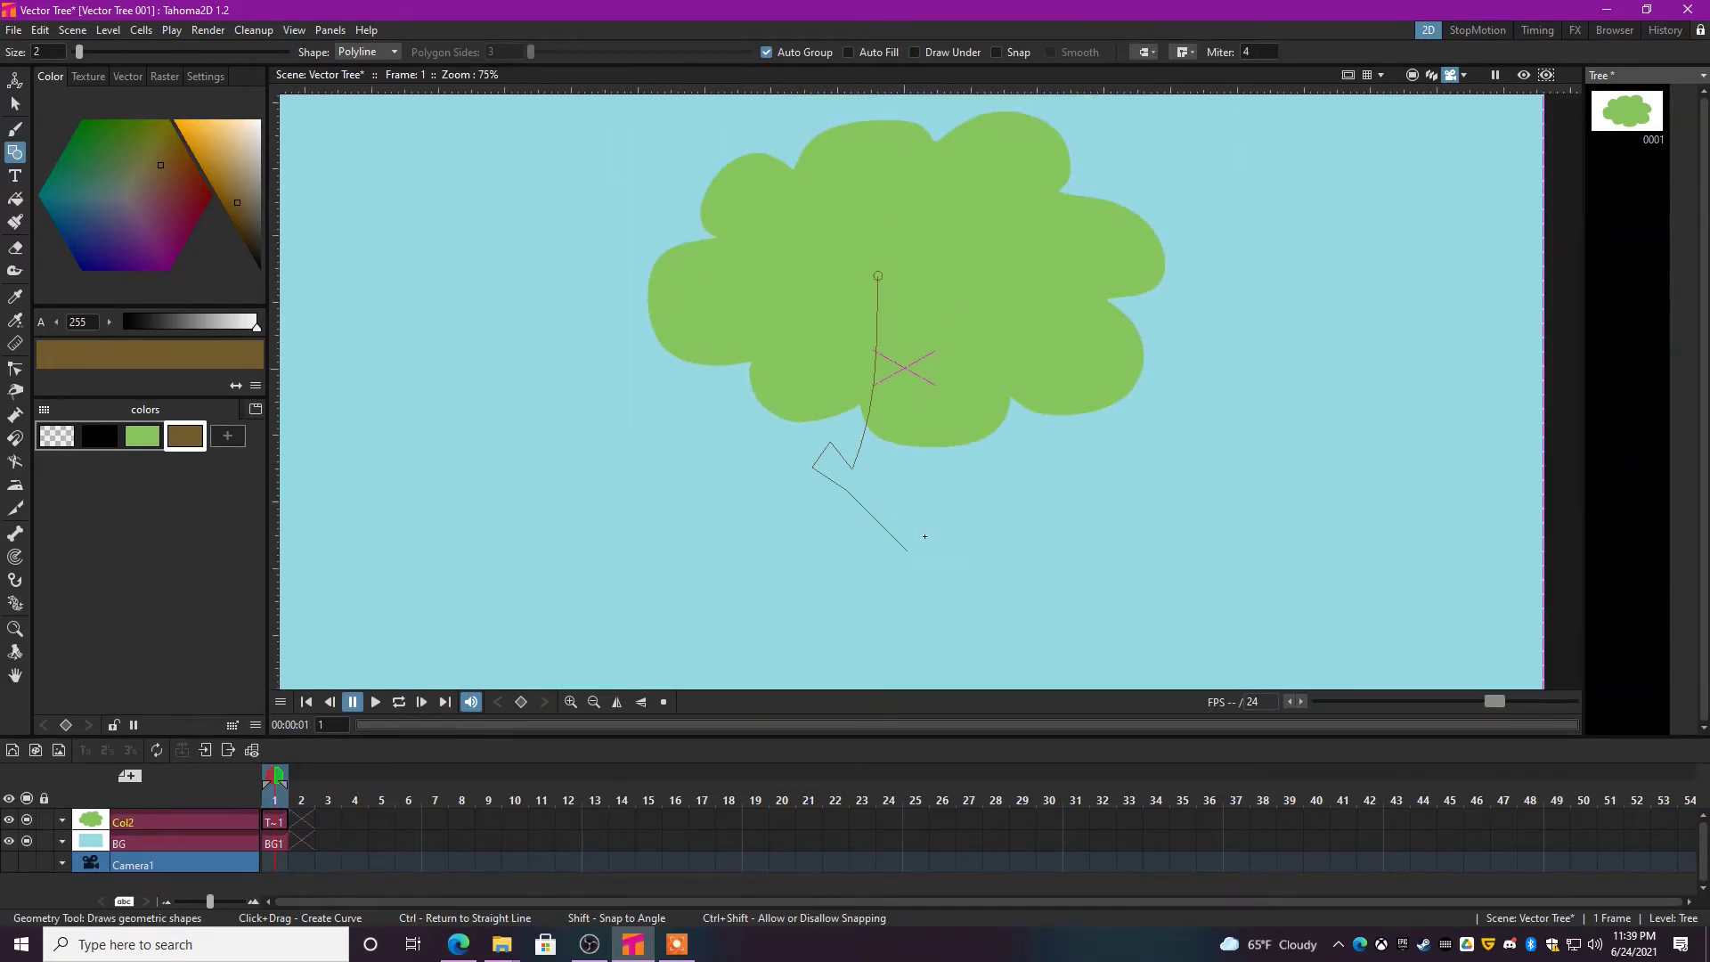
{"action": "scroll", "coordinate": [863, 534], "scroll_direction": "up", "scroll_amount": 1}
{"action": "left_click_drag", "start_coordinate": [769, 512], "coordinate": [718, 539]}
{"action": "key", "text": "ctrl+z"}
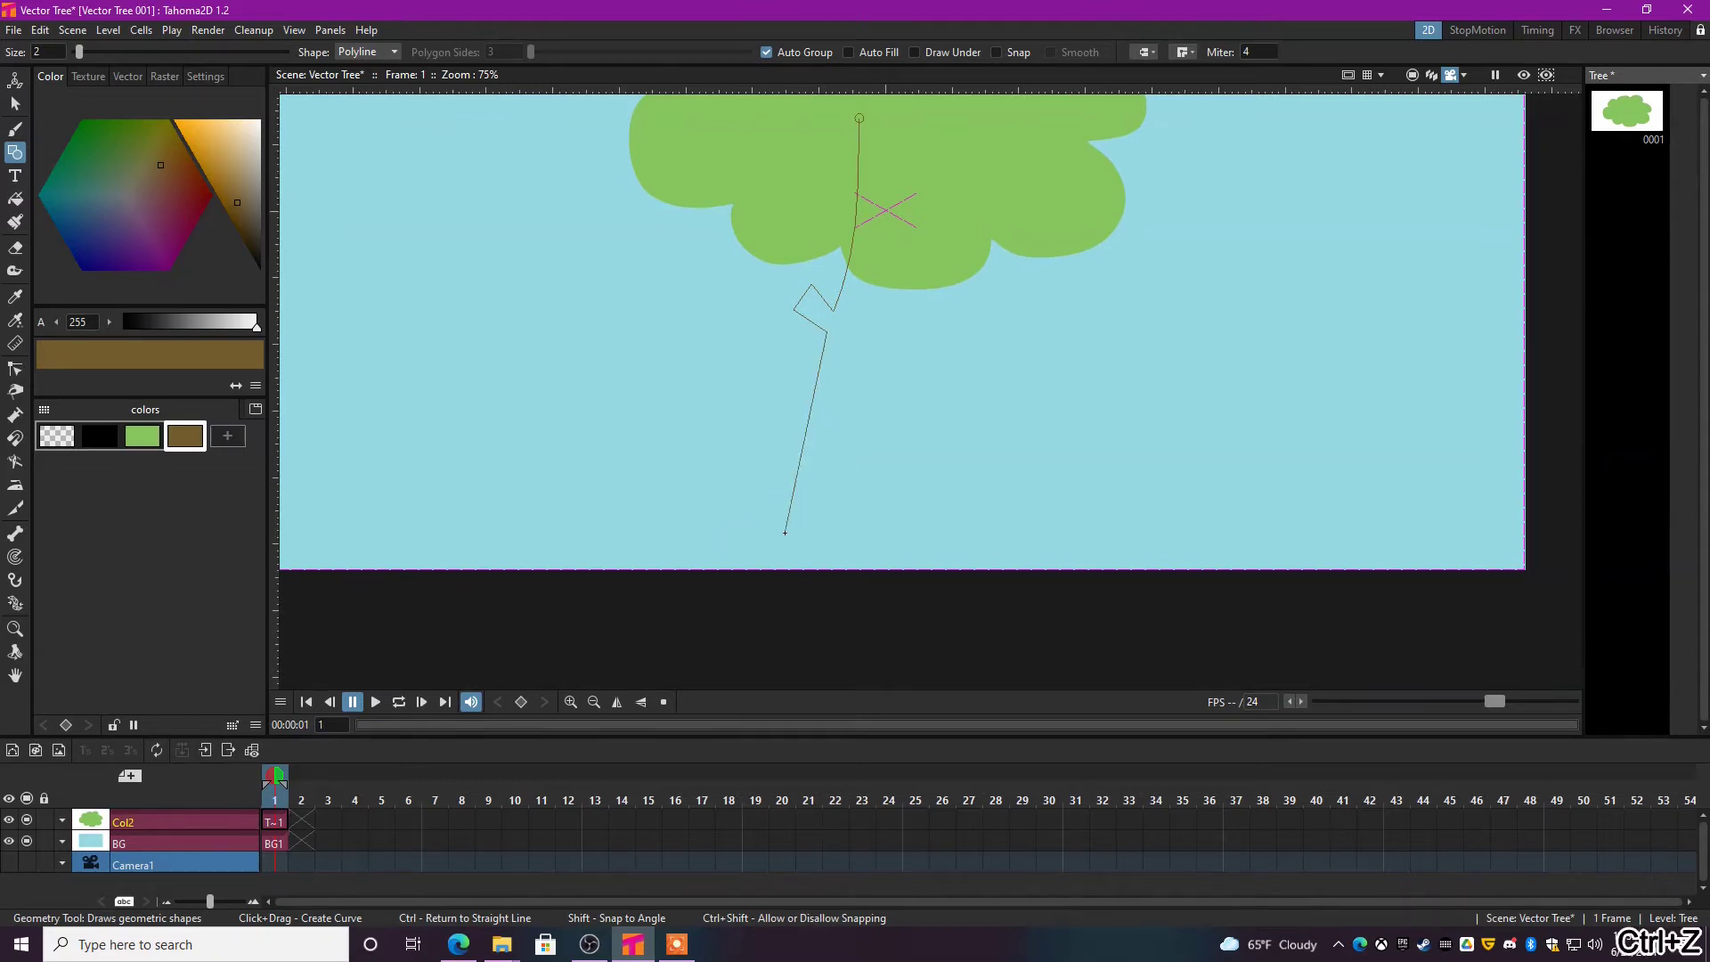
{"action": "left_click_drag", "start_coordinate": [757, 533], "coordinate": [698, 552]}
- Continue the trunk outline along a gently wavy base from the left root to the tip of the right root
{"action": "scroll", "coordinate": [766, 552], "scroll_direction": "up", "scroll_amount": 5}
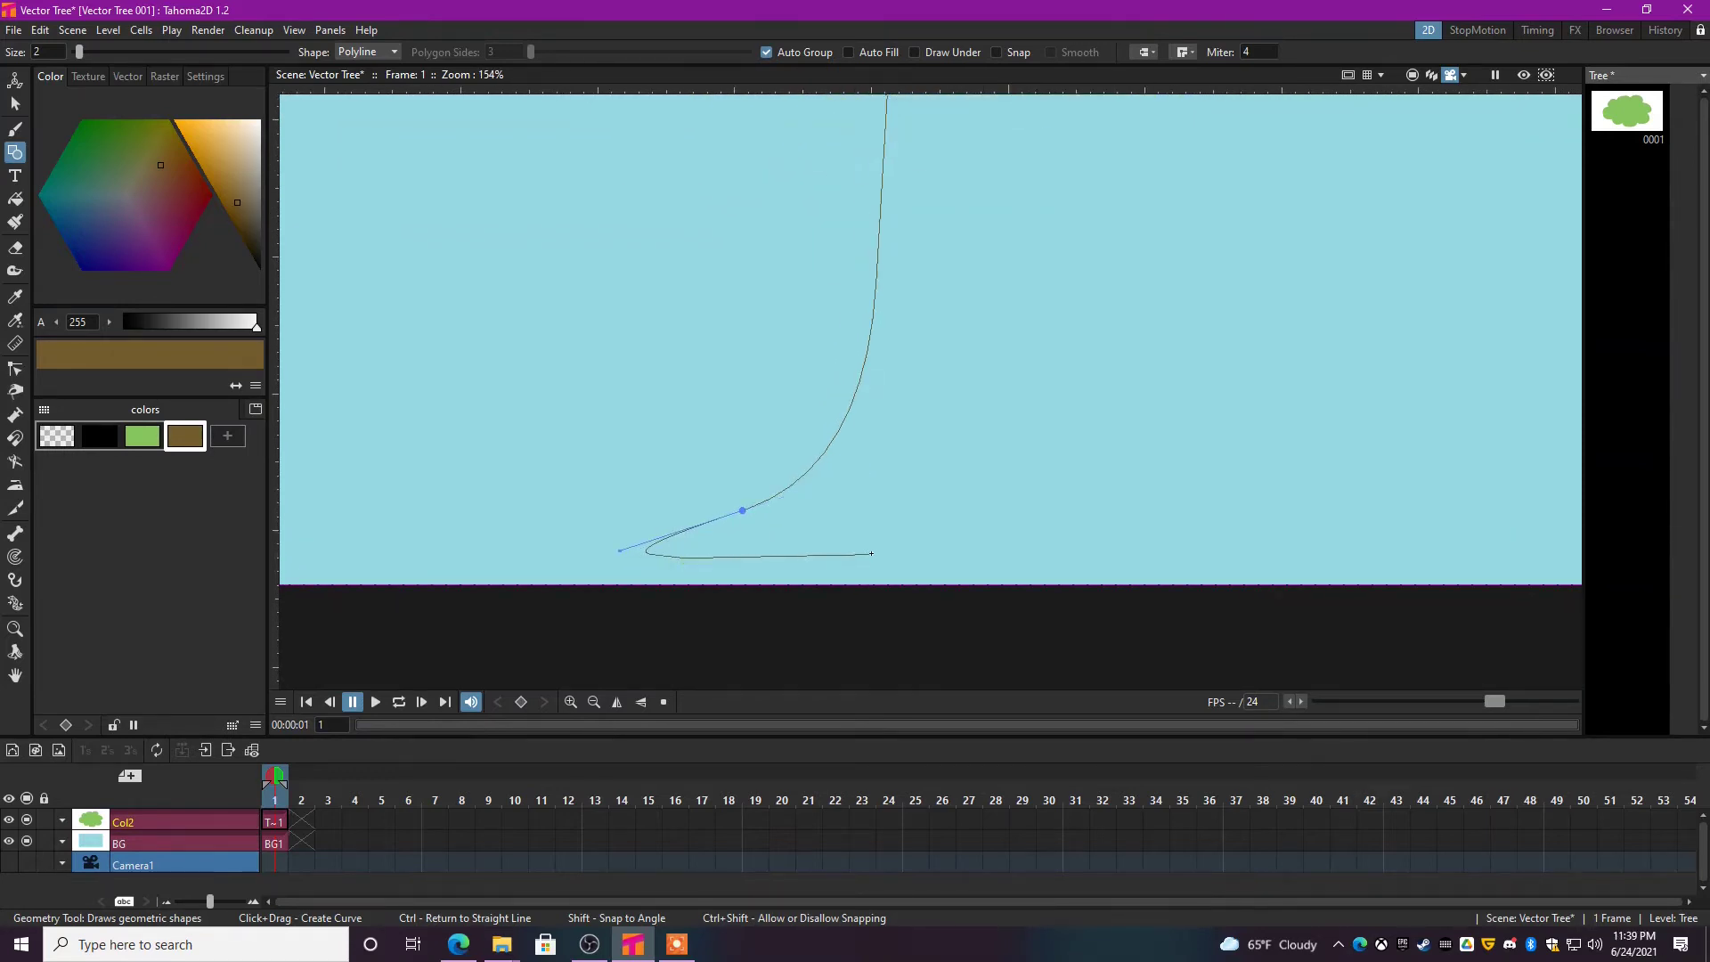
{"action": "left_click_drag", "start_coordinate": [868, 535], "coordinate": [899, 543]}
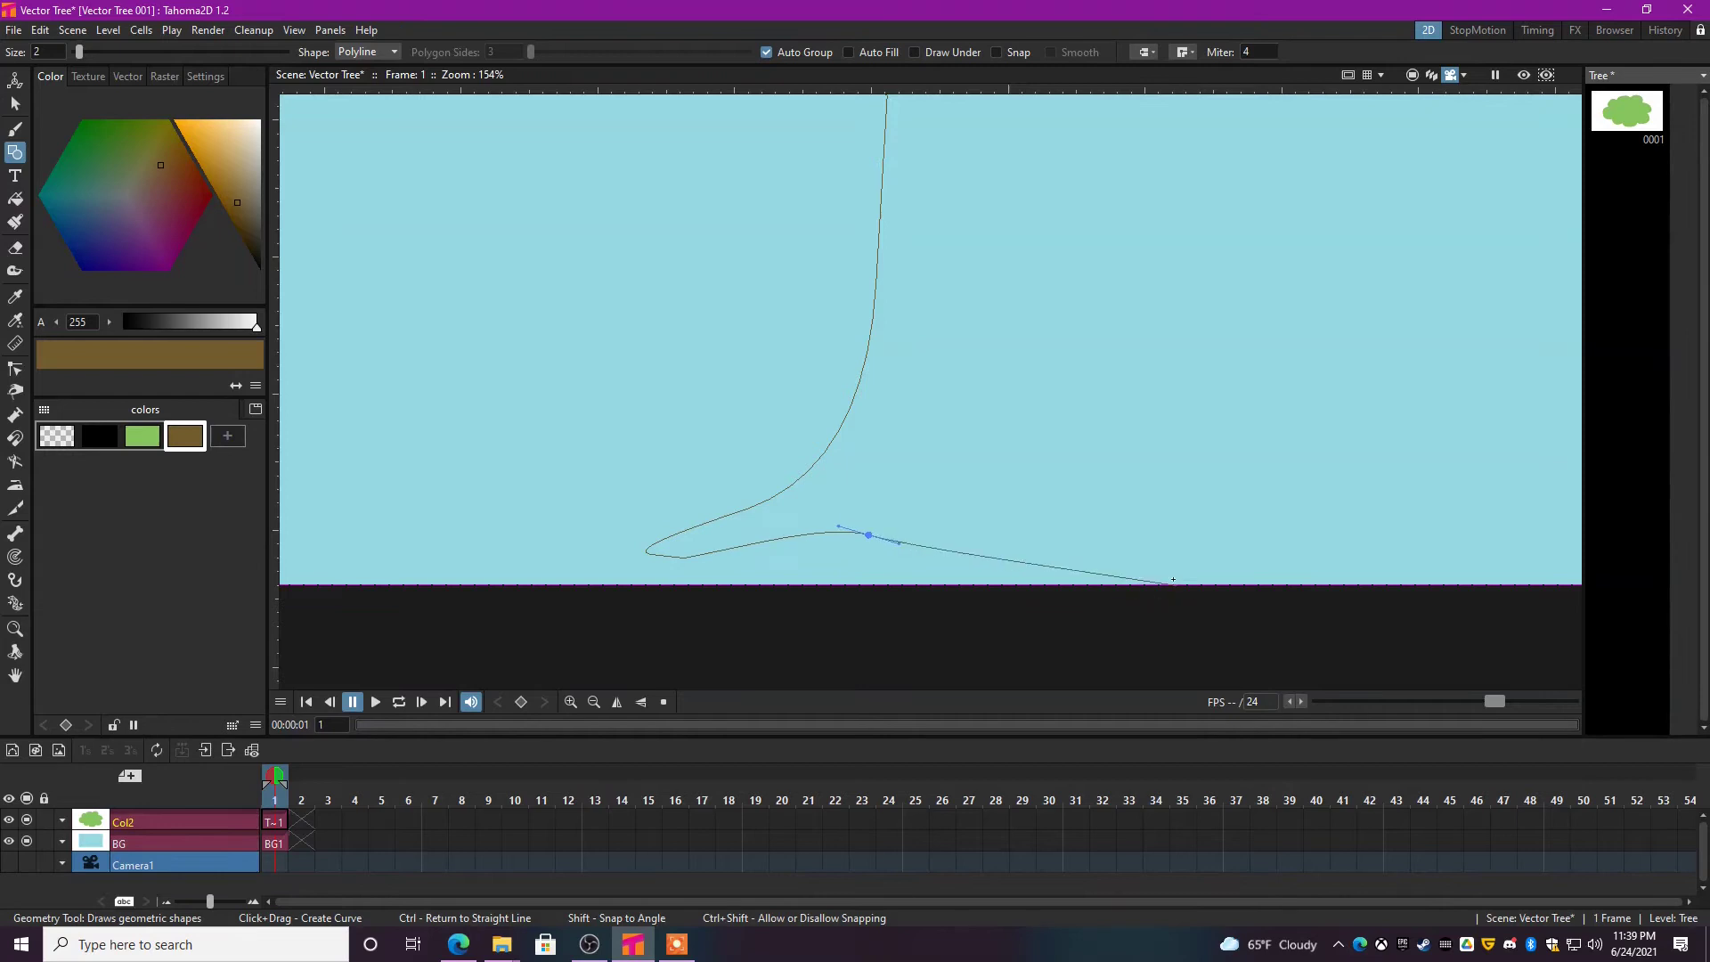
{"action": "left_click_drag", "start_coordinate": [1129, 552], "coordinate": [1267, 561]}
{"action": "scroll", "coordinate": [1212, 543], "scroll_direction": "down", "scroll_amount": 2}
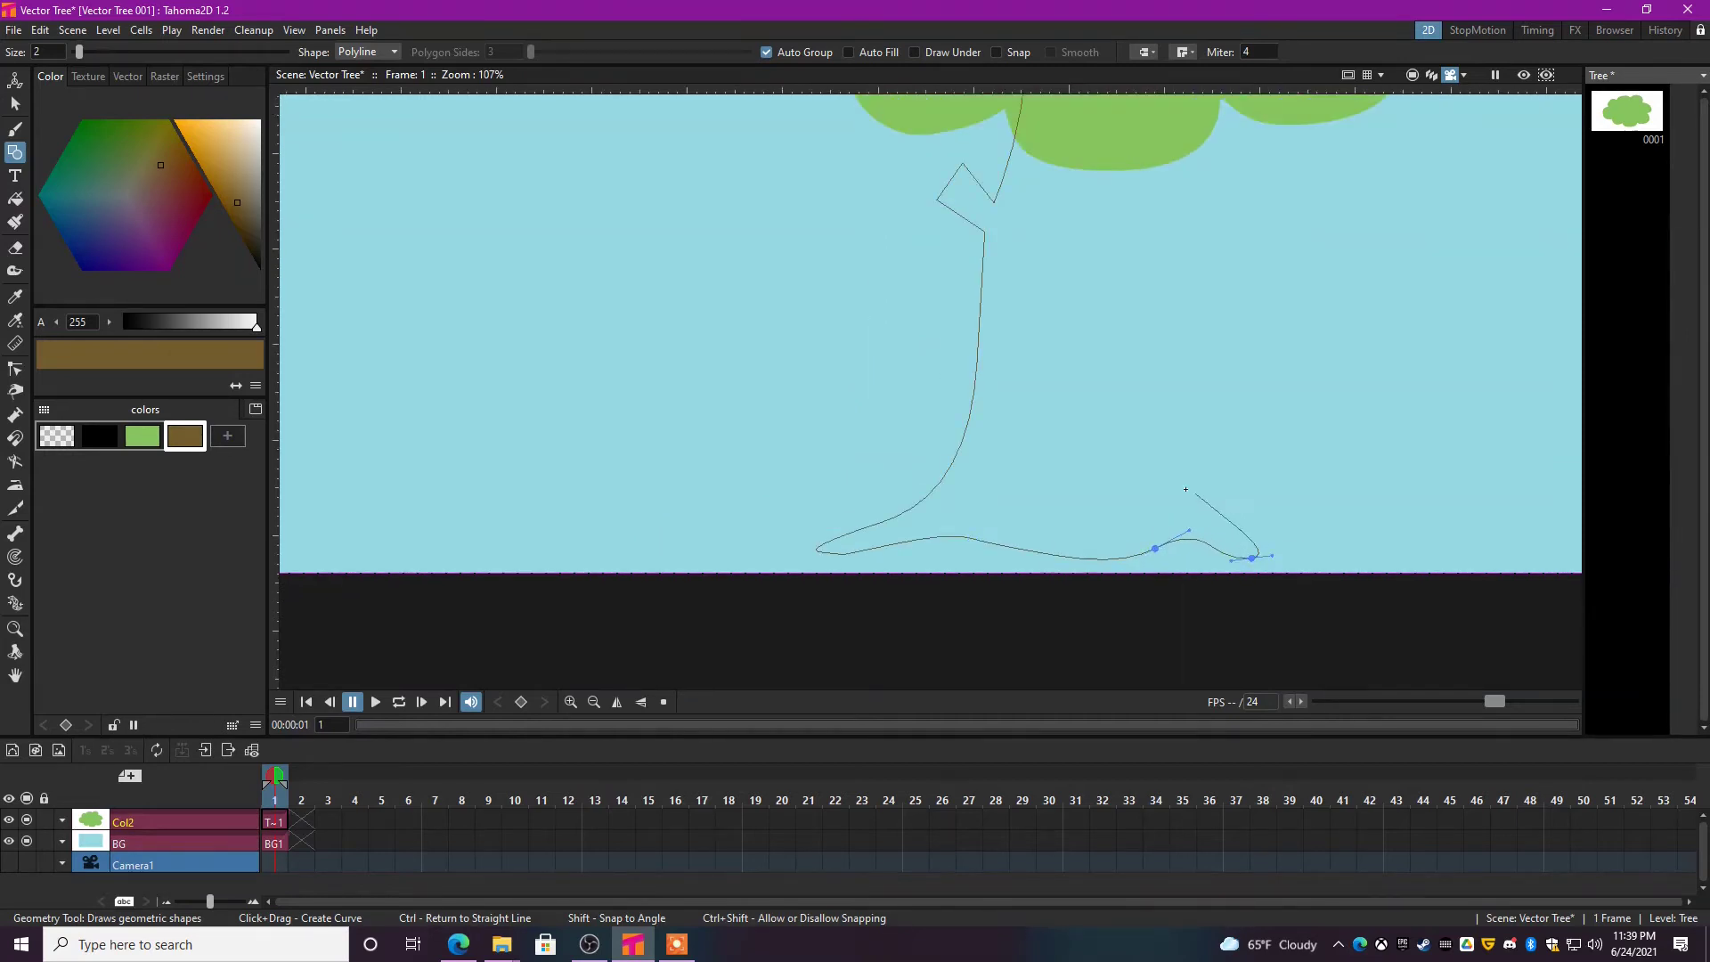
- Draw the trunk's right side upward with a short branch stub and close the outline at its starting point inside the canopy
{"action": "left_click_drag", "start_coordinate": [1144, 489], "coordinate": [1137, 477]}
{"action": "left_click_drag", "start_coordinate": [1069, 306], "coordinate": [1080, 267]}
{"action": "left_click_drag", "start_coordinate": [1101, 207], "coordinate": [881, 433]}
{"action": "left_click_drag", "start_coordinate": [868, 270], "coordinate": [885, 203]}
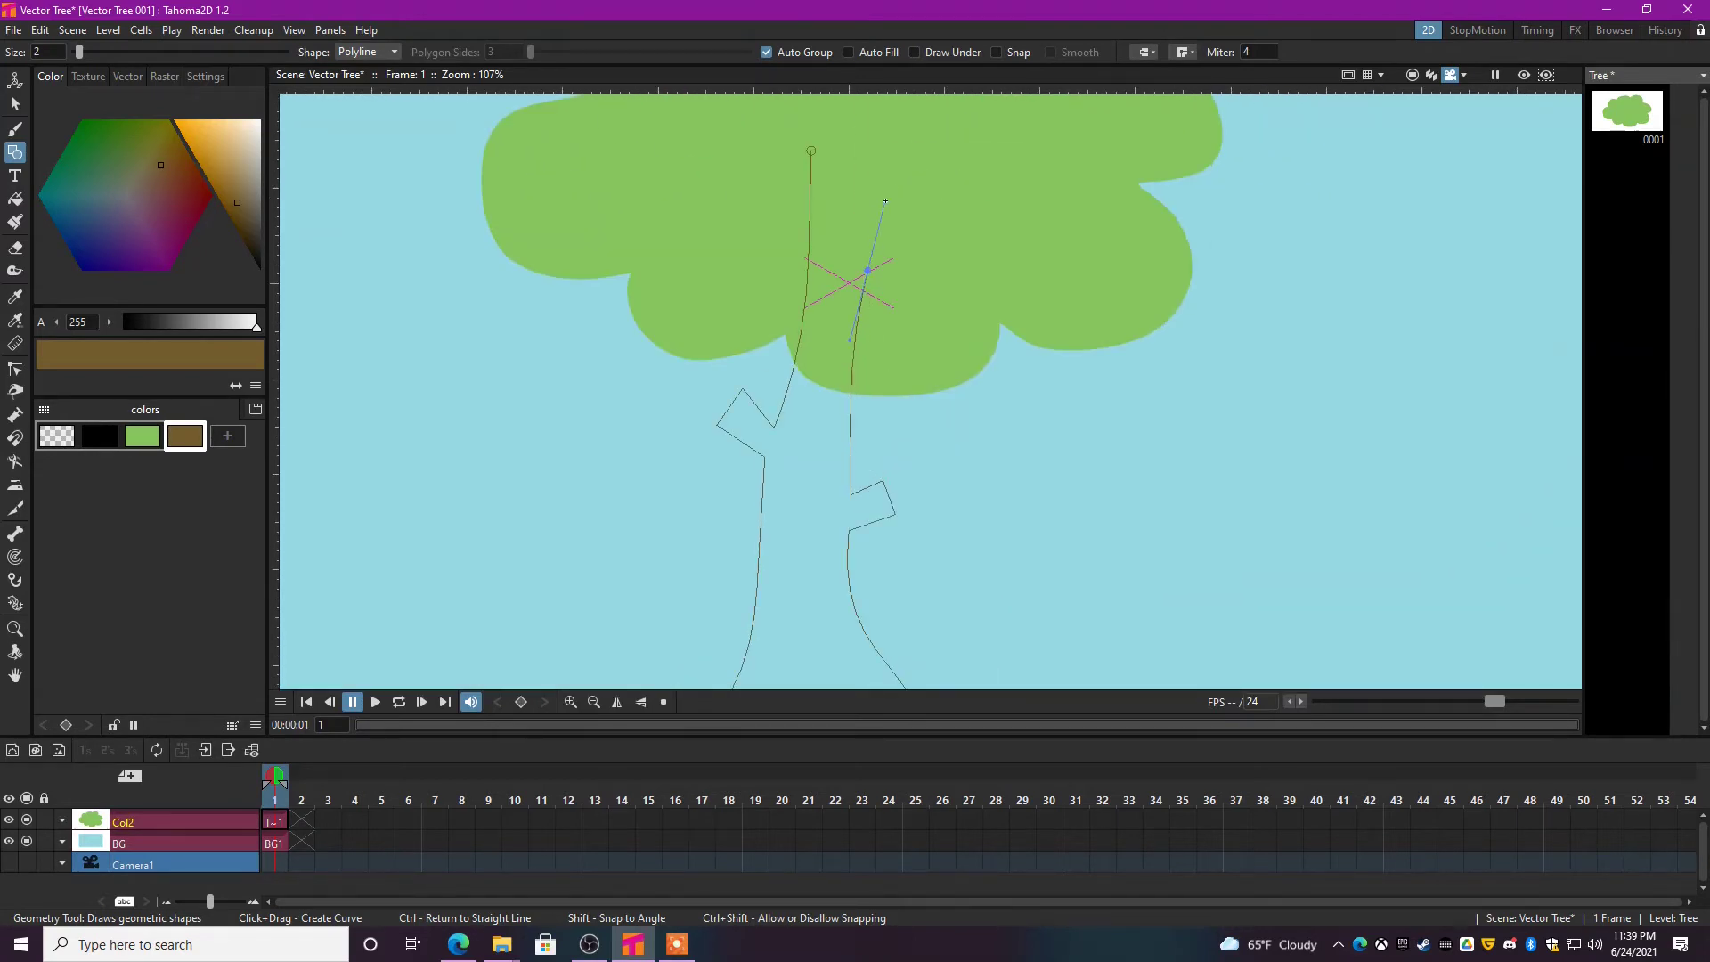
{"action": "left_click", "coordinate": [810, 152]}
- Fill the closed trunk outline with the brown style using the Fill tool
{"action": "scroll", "coordinate": [1007, 404], "scroll_direction": "down", "scroll_amount": 4}
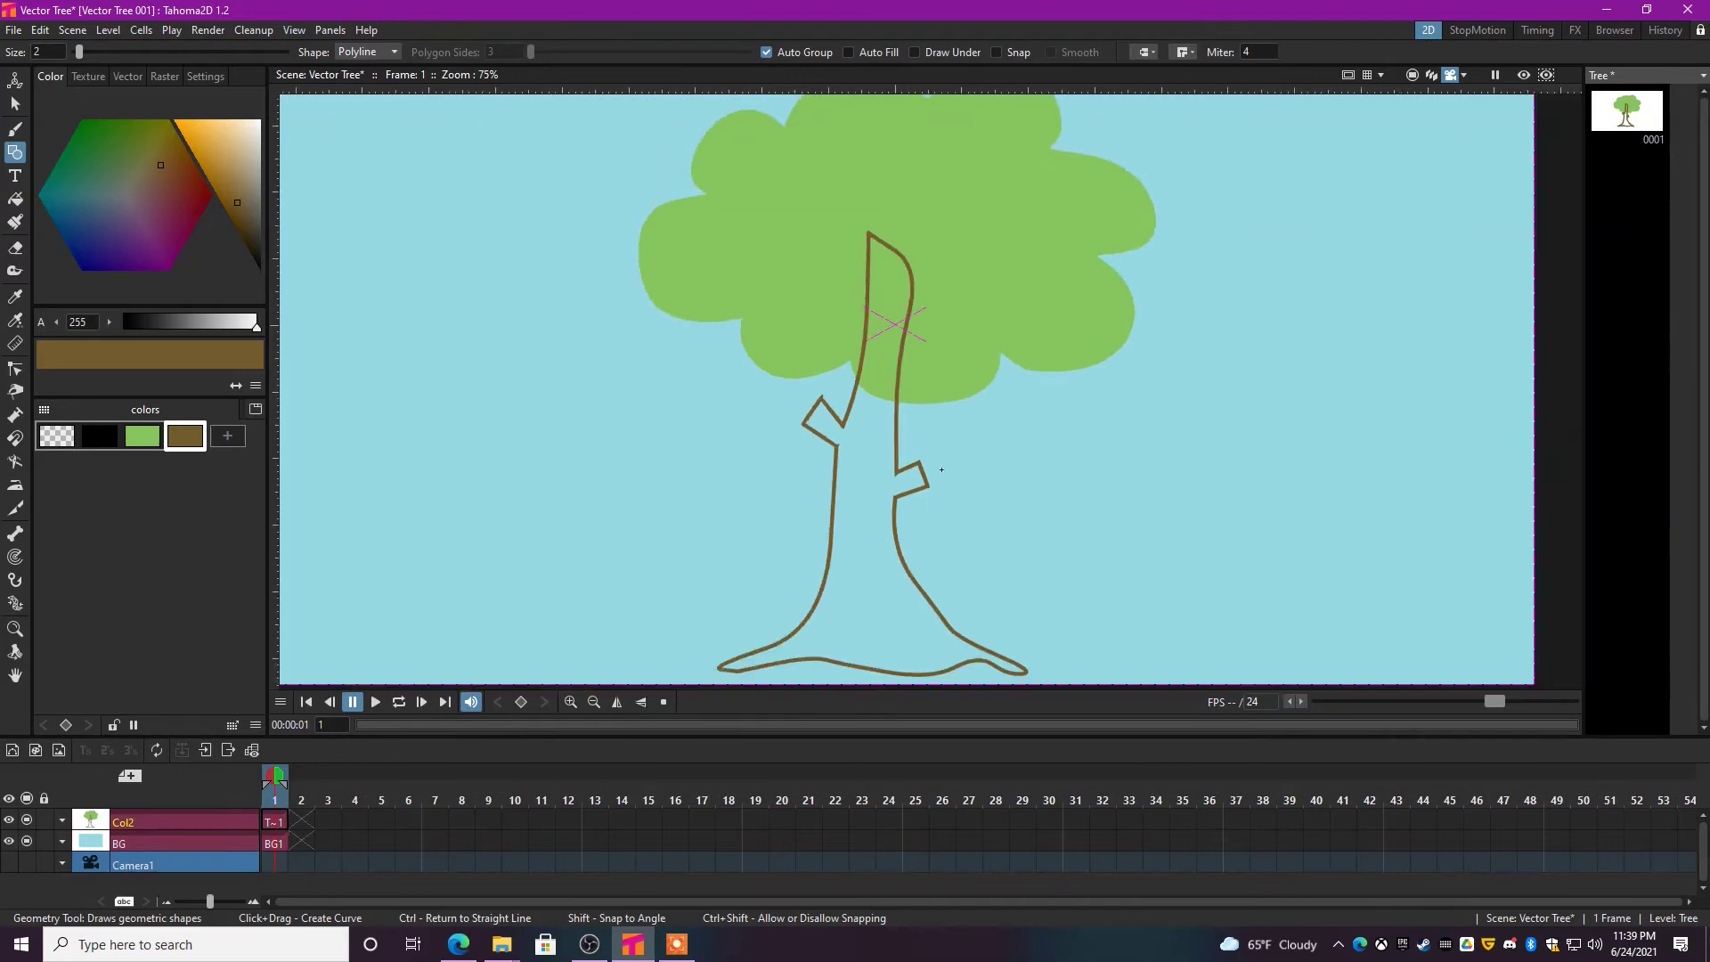
{"action": "scroll", "coordinate": [941, 469], "scroll_direction": "up", "scroll_amount": 3}
{"action": "key", "text": "f"}
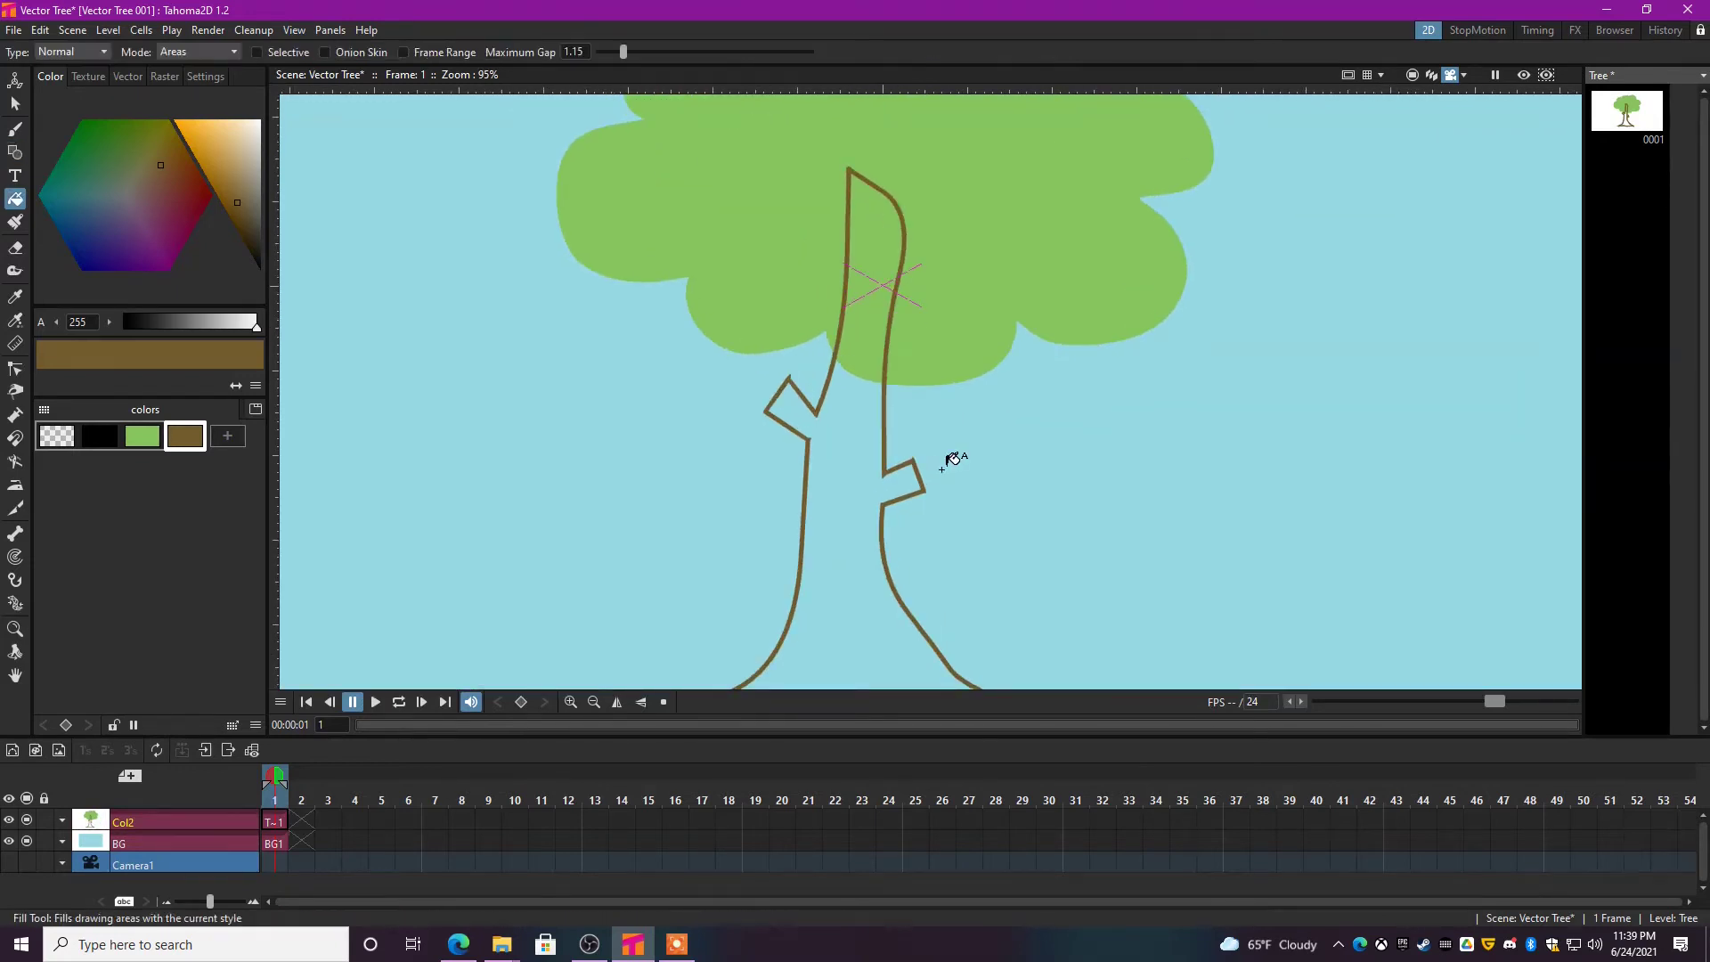
{"action": "left_click", "coordinate": [875, 329]}
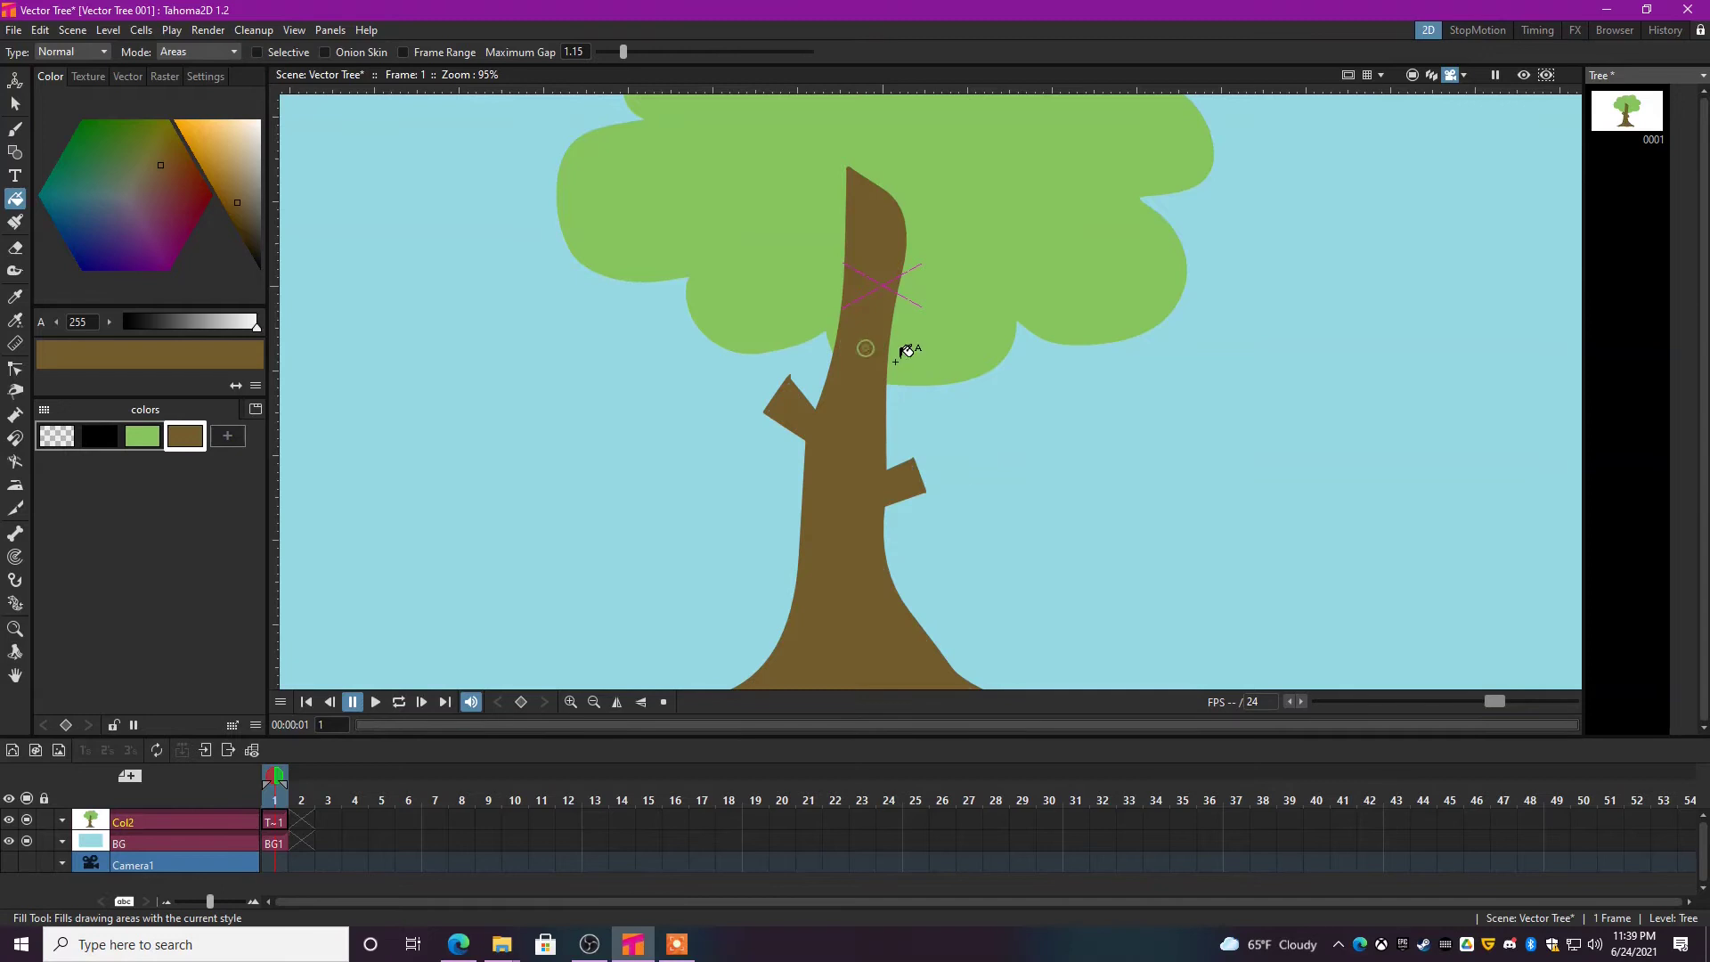
{"action": "scroll", "coordinate": [985, 459], "scroll_direction": "down", "scroll_amount": 4}
{"action": "scroll", "coordinate": [987, 455], "scroll_direction": "up", "scroll_amount": 2}
{"action": "scroll", "coordinate": [986, 454], "scroll_direction": "up", "scroll_amount": 1}
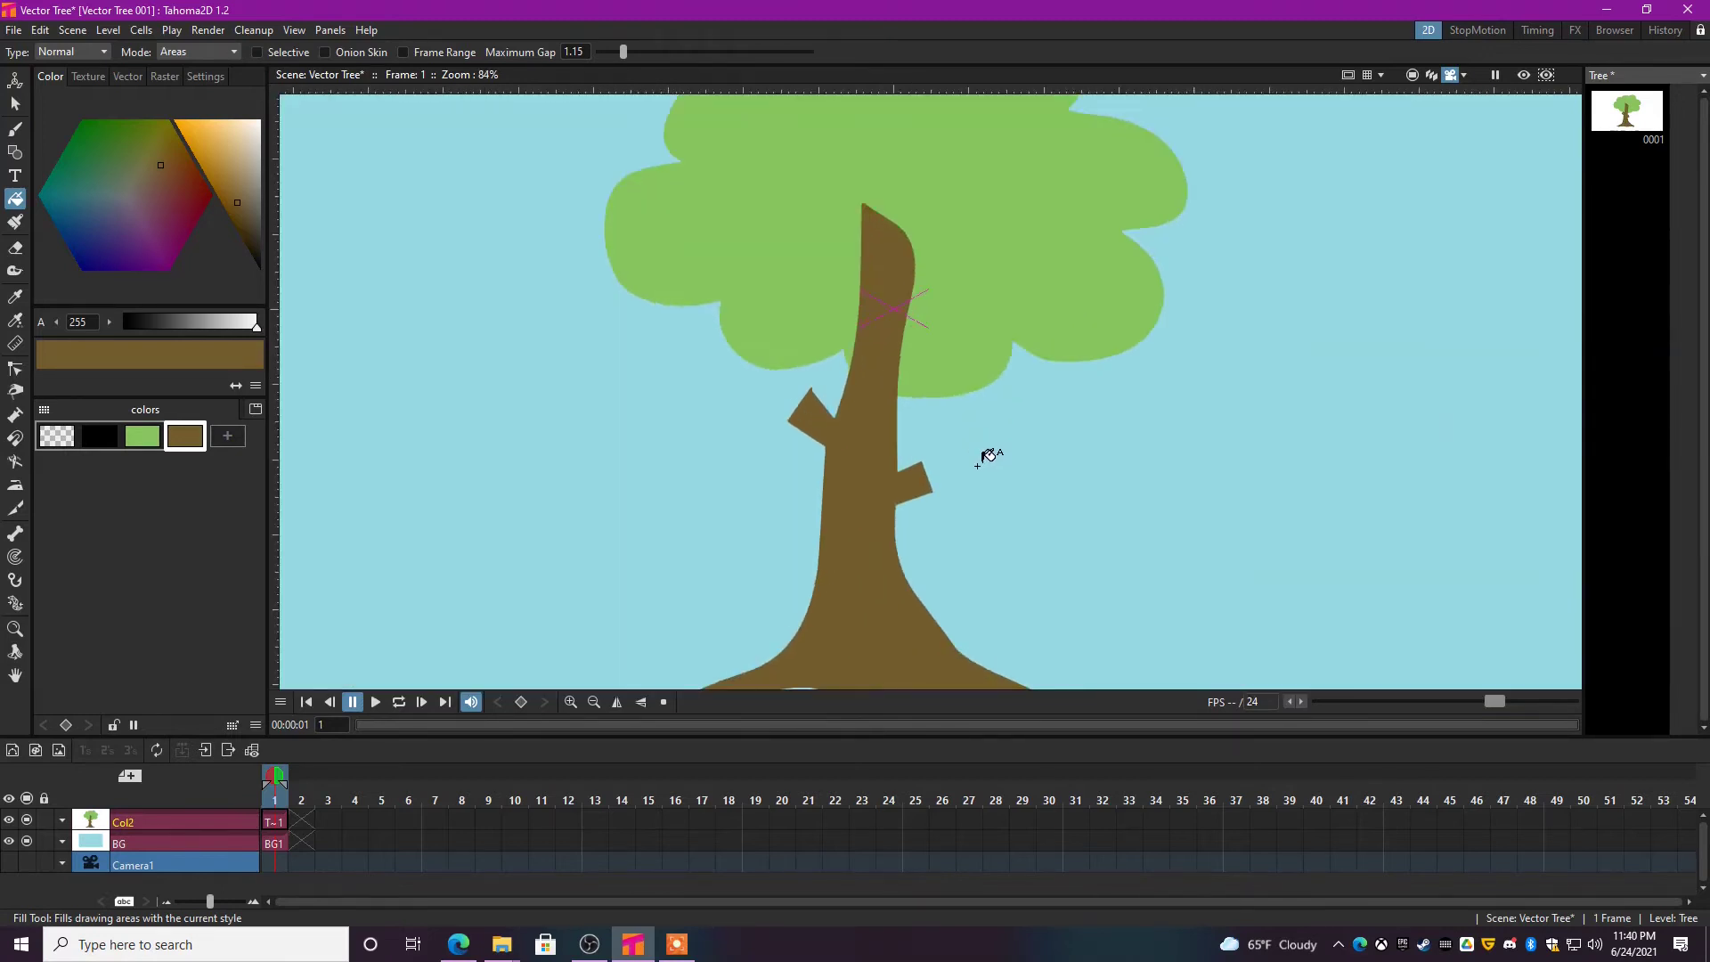
- Select the trunk and the canopy in turn with the Selection tool to examine them as separate shapes
{"action": "key", "text": "s"}
{"action": "scroll", "coordinate": [931, 392], "scroll_direction": "down", "scroll_amount": 1}
{"action": "left_click", "coordinate": [913, 436]}
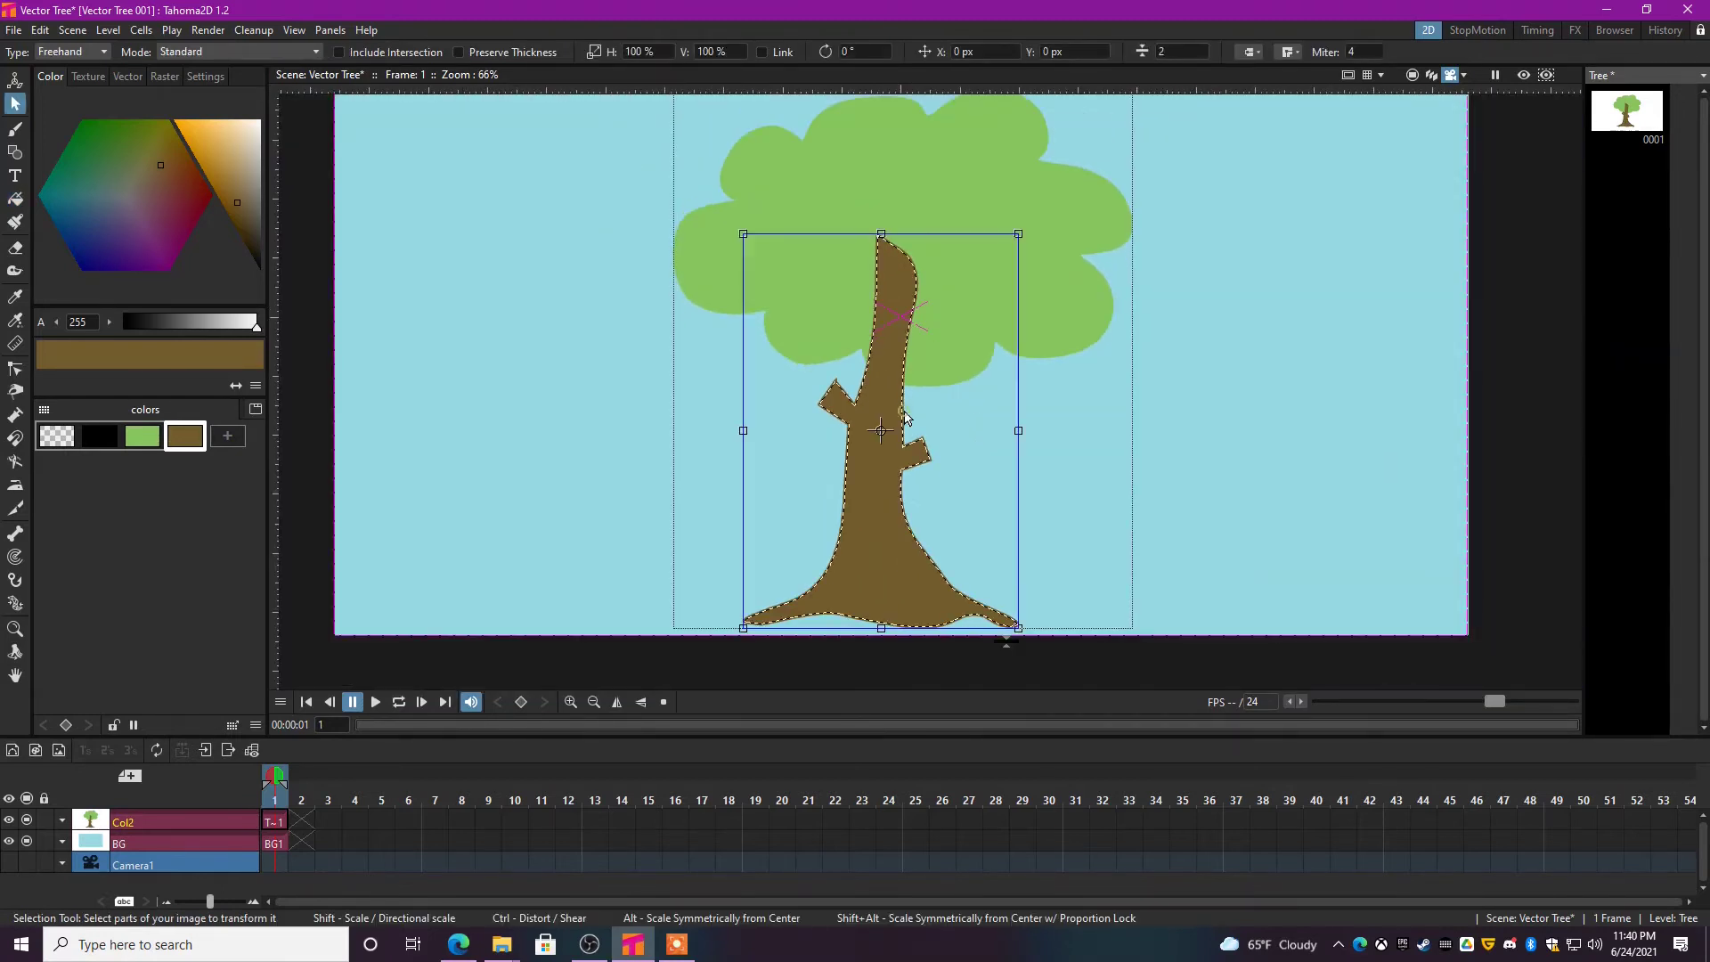
{"action": "left_click", "coordinate": [1096, 355]}
{"action": "left_click", "coordinate": [1104, 255]}
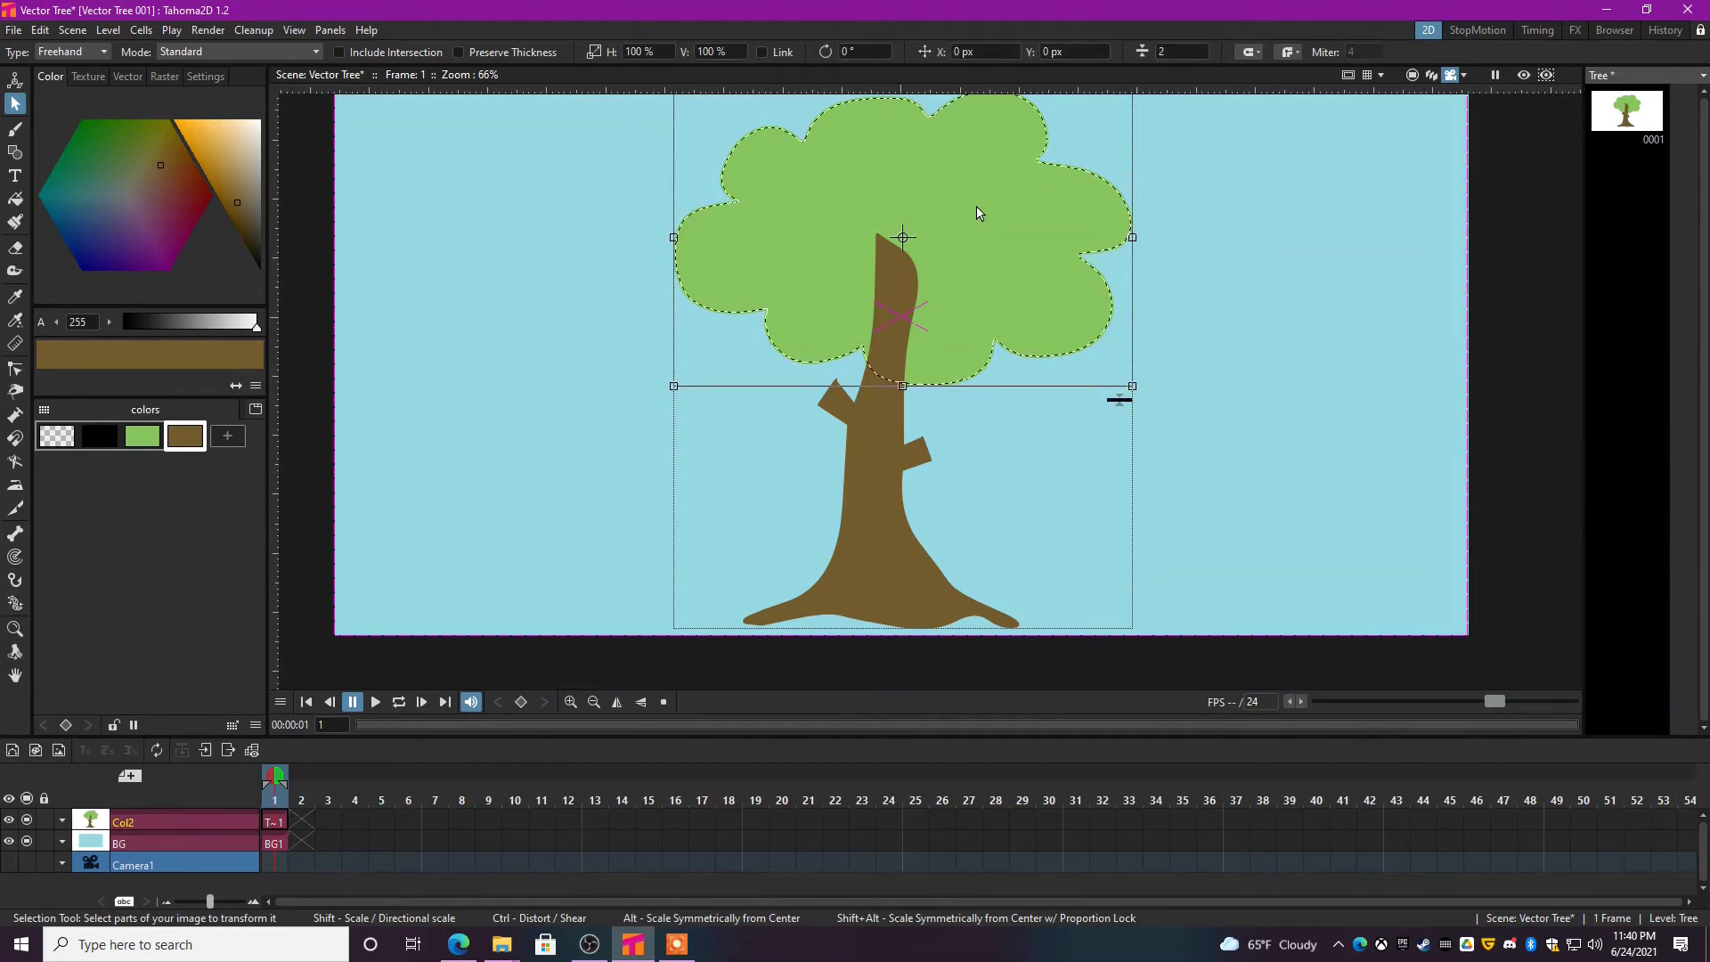
{"action": "left_click", "coordinate": [904, 504]}
{"action": "left_click", "coordinate": [1071, 361]}
{"action": "left_click", "coordinate": [1244, 365]}
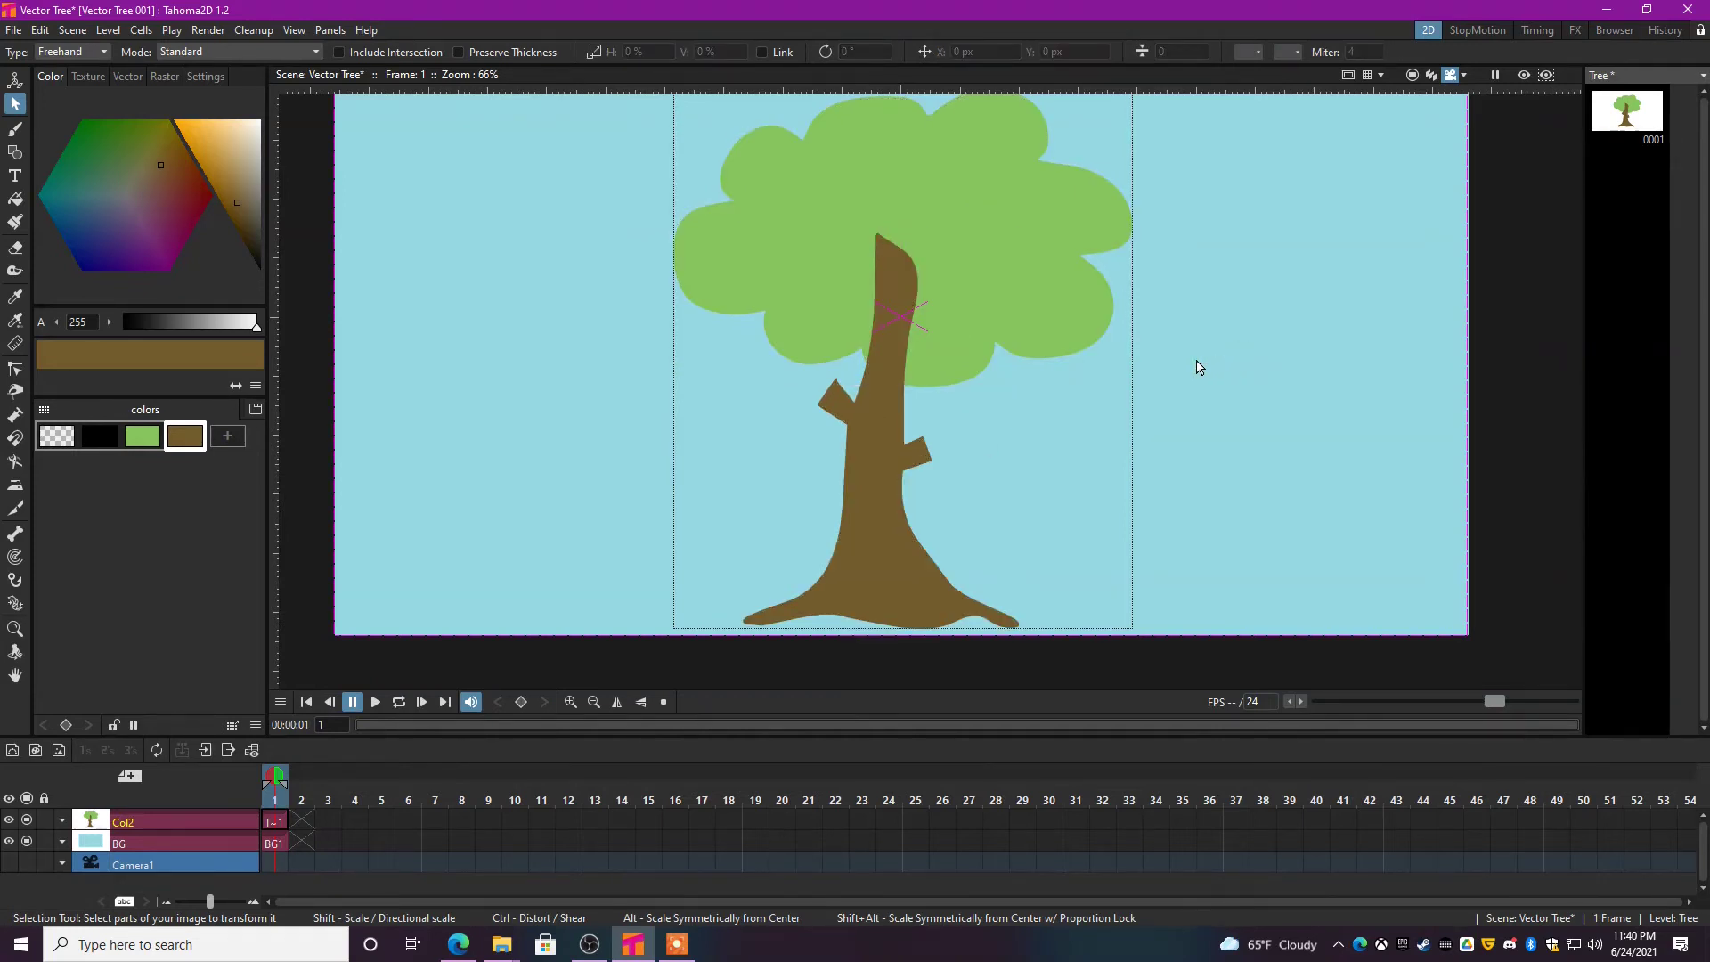
- Send the trunk behind the canopy and shift it slightly to the right
{"action": "left_click", "coordinate": [902, 417]}
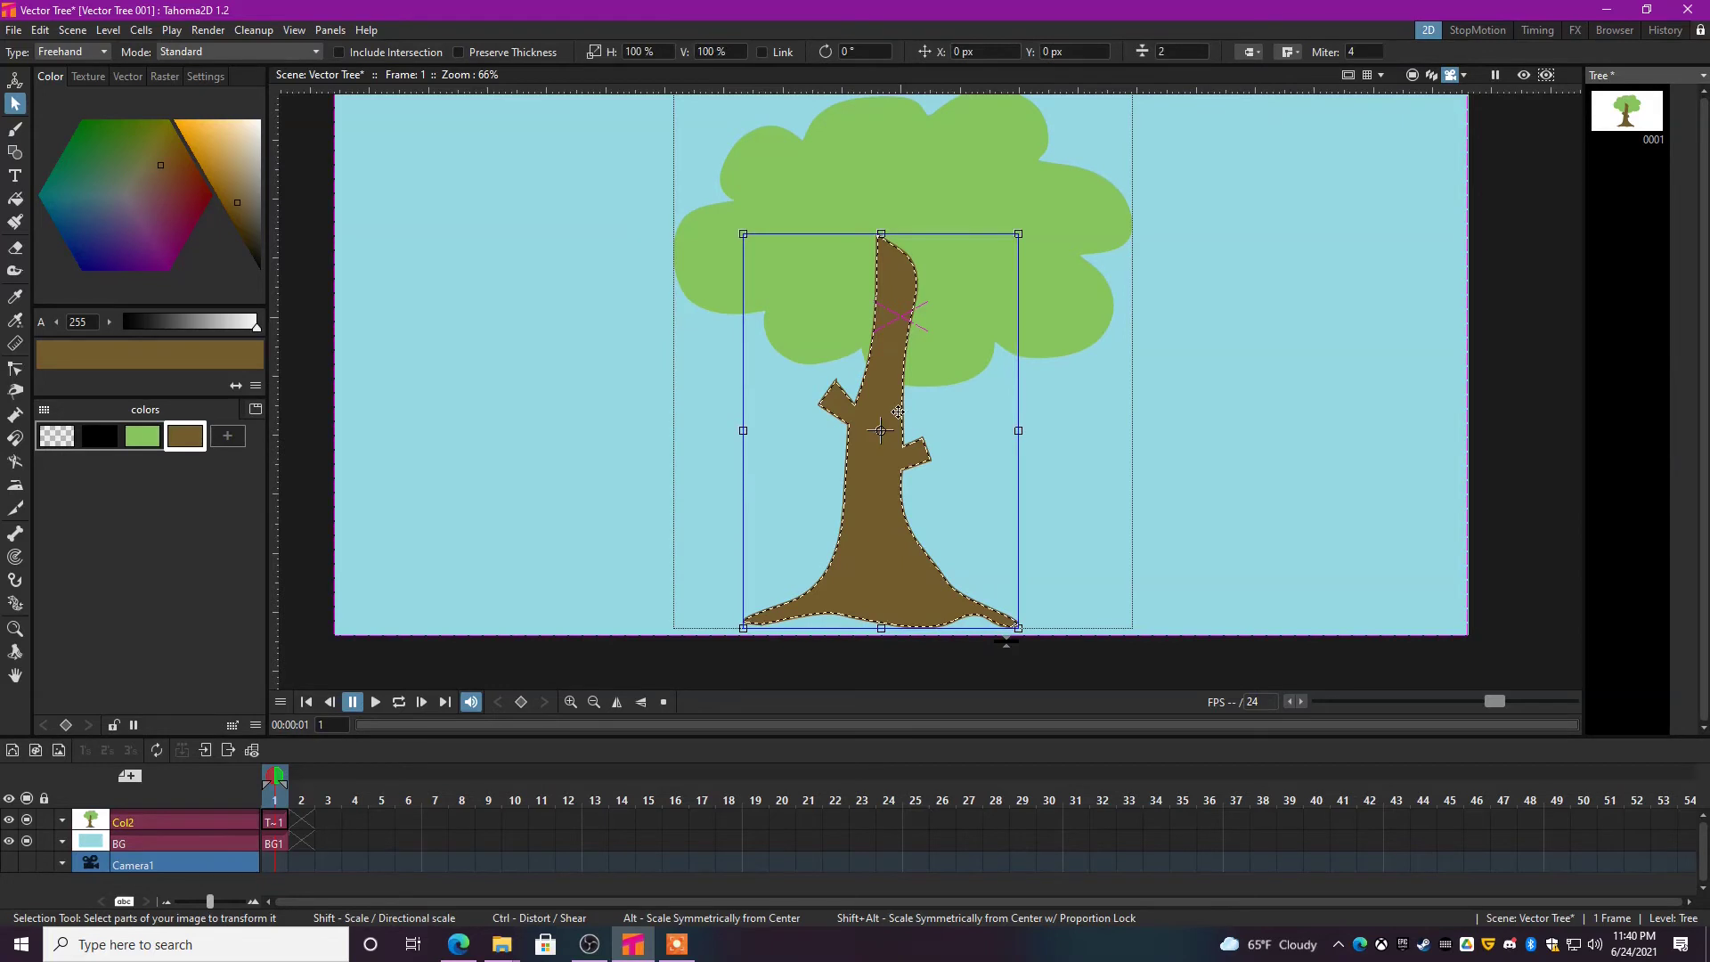
{"action": "key", "text": "ctrl+bracketleft"}
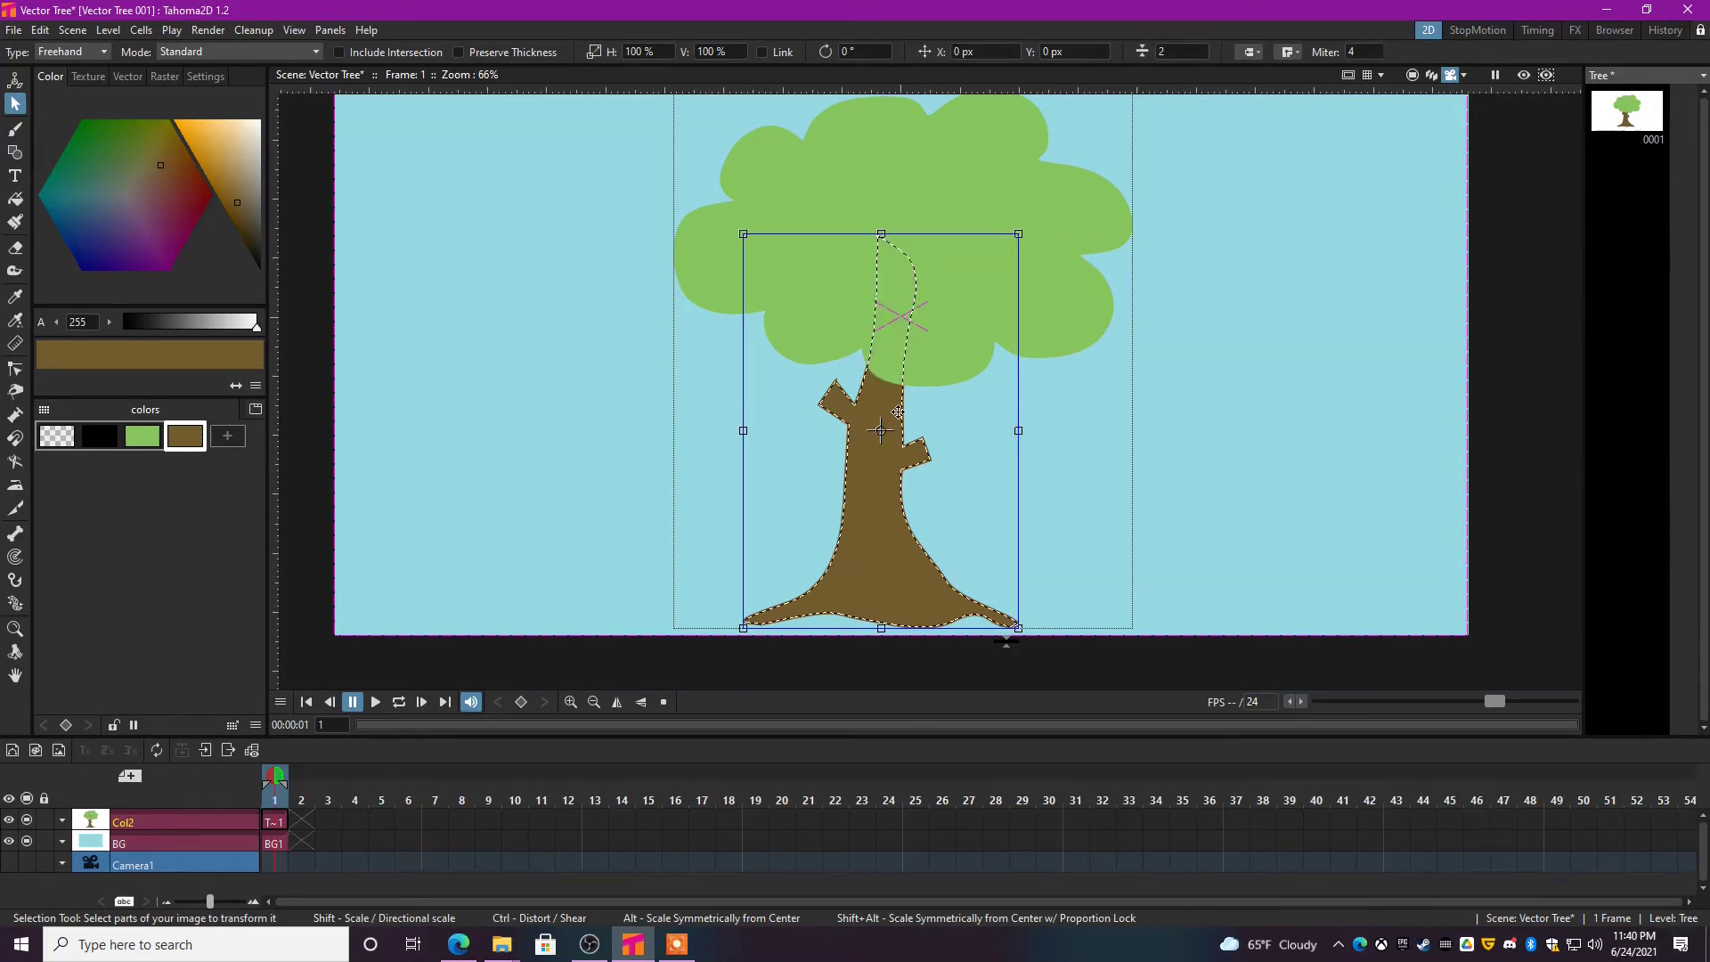
{"action": "left_click", "coordinate": [1273, 331]}
{"action": "left_click", "coordinate": [901, 488]}
{"action": "left_click_drag", "start_coordinate": [909, 493], "coordinate": [920, 492]}
{"action": "left_click", "coordinate": [1193, 427]}
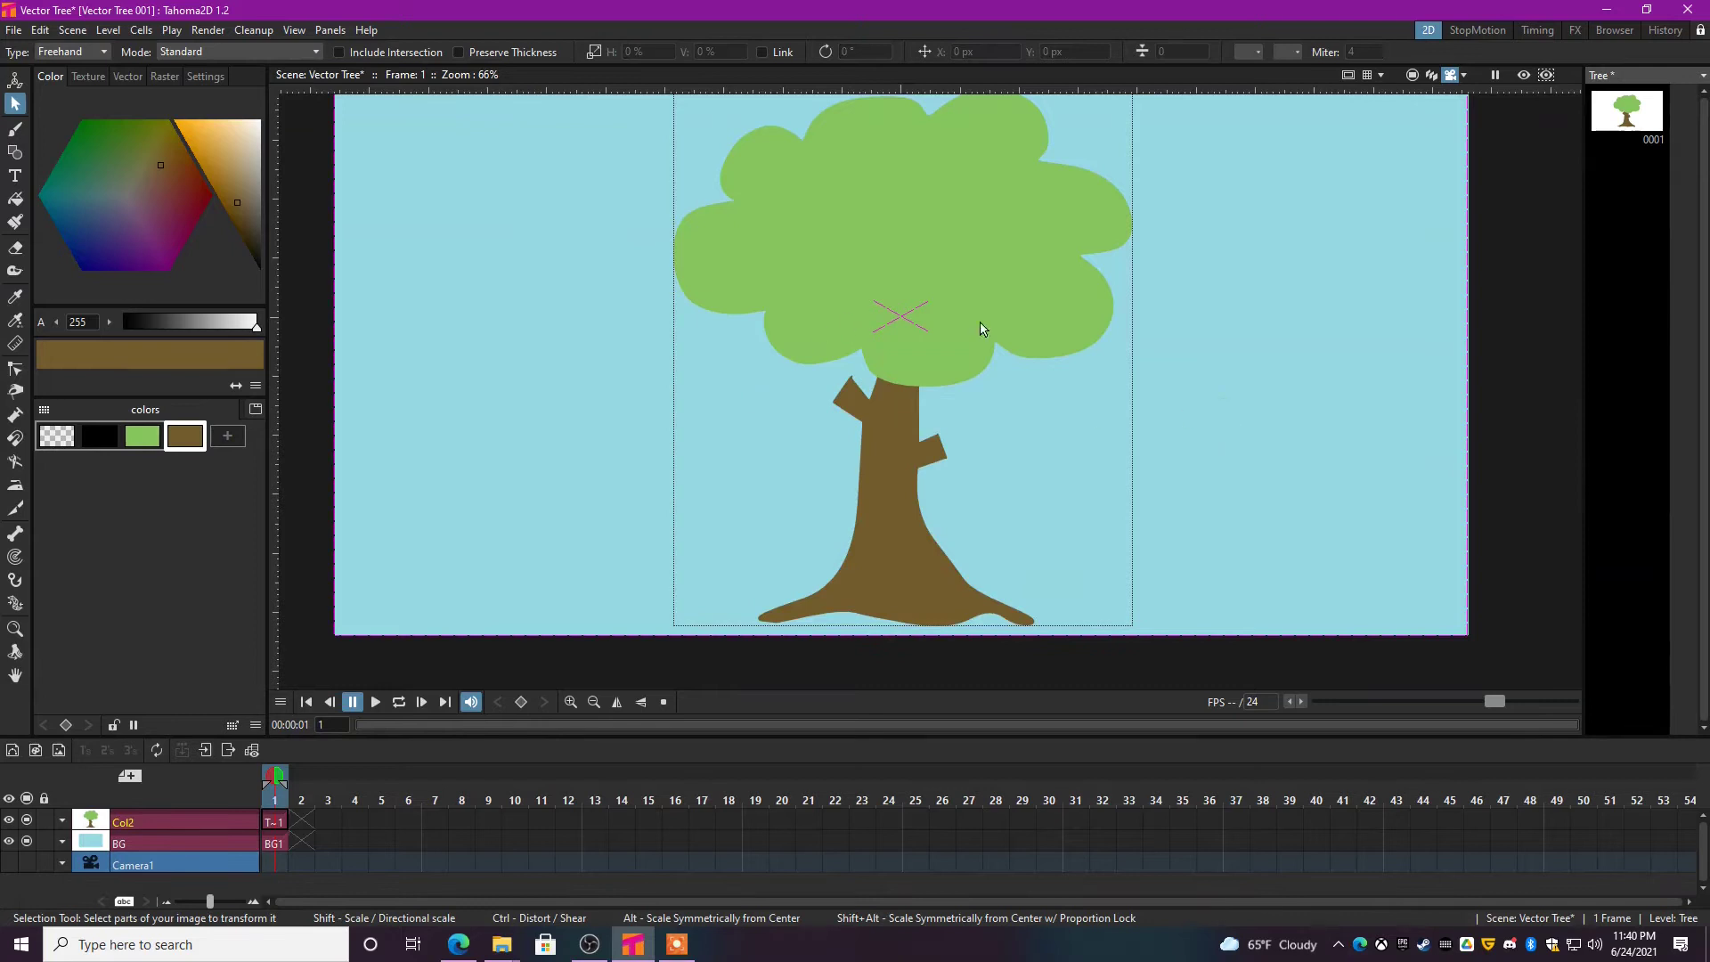
- Select the whole tree, scale it down slightly and move it up within the camera frame
{"action": "scroll", "coordinate": [948, 417], "scroll_direction": "down", "scroll_amount": 2}
{"action": "scroll", "coordinate": [953, 415], "scroll_direction": "up", "scroll_amount": 2}
{"action": "key", "text": "ctrl+a"}
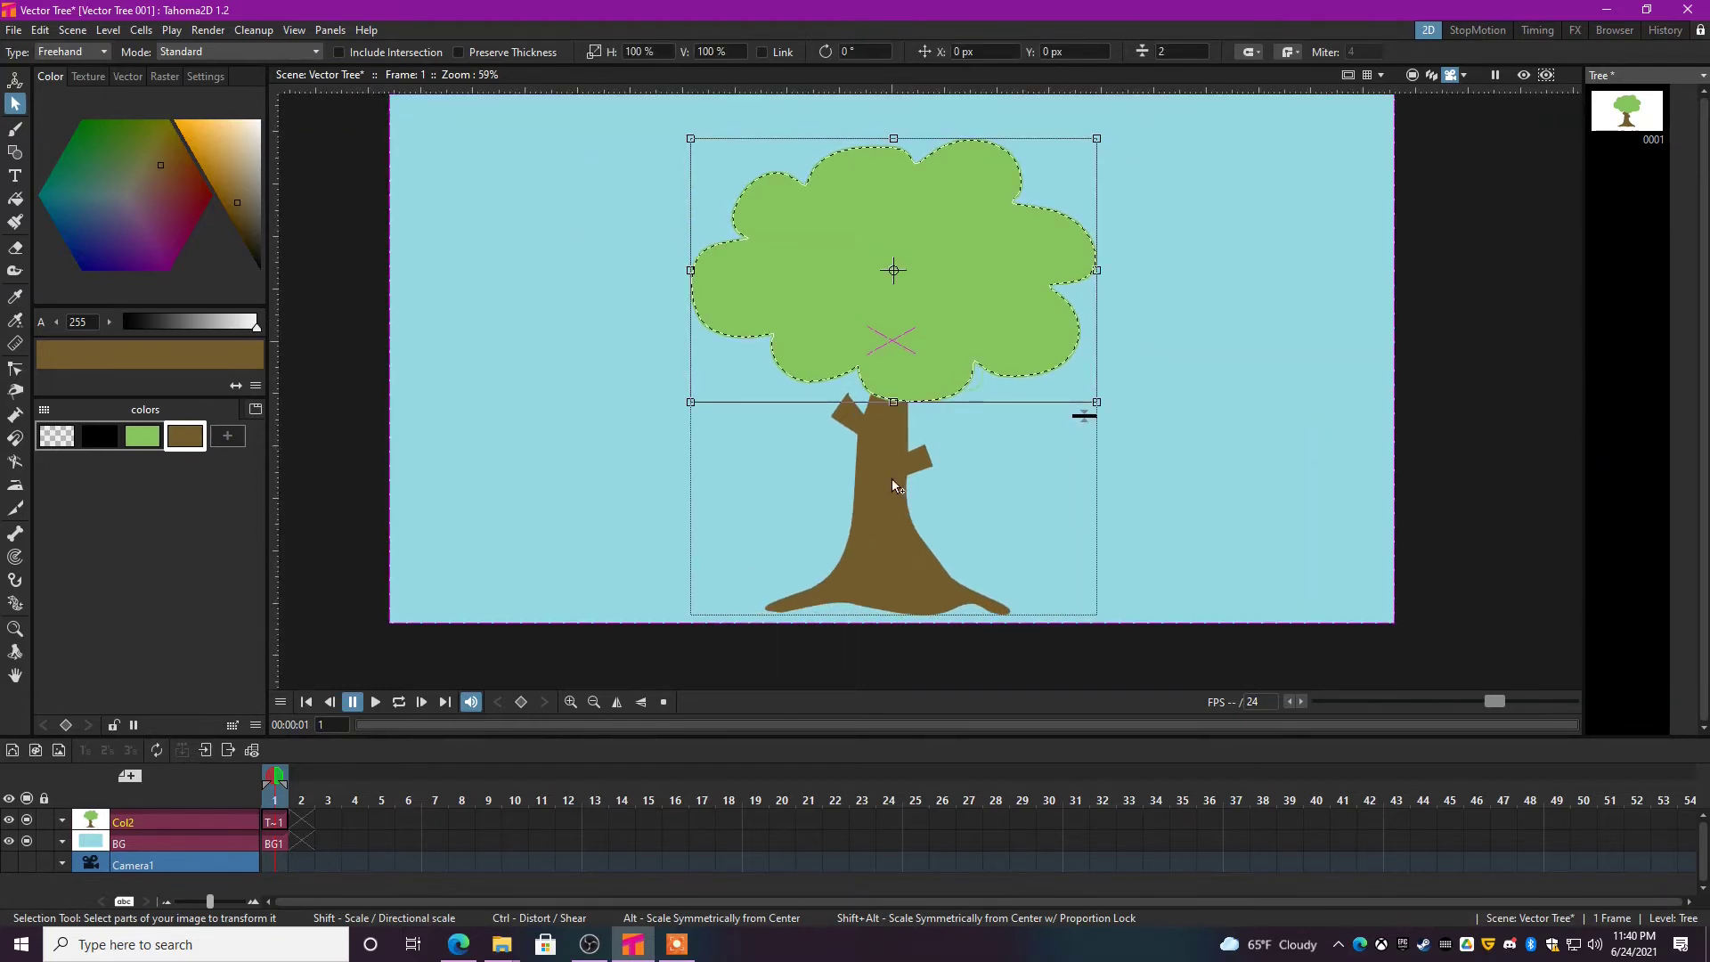
{"action": "left_click_drag", "start_coordinate": [1095, 138], "coordinate": [1024, 224]}
{"action": "left_click_drag", "start_coordinate": [876, 454], "coordinate": [919, 345]}
{"action": "left_click", "coordinate": [1126, 325]}
{"action": "scroll", "coordinate": [1012, 362], "scroll_direction": "down", "scroll_amount": 1}
{"action": "scroll", "coordinate": [1046, 338], "scroll_direction": "up", "scroll_amount": 2}
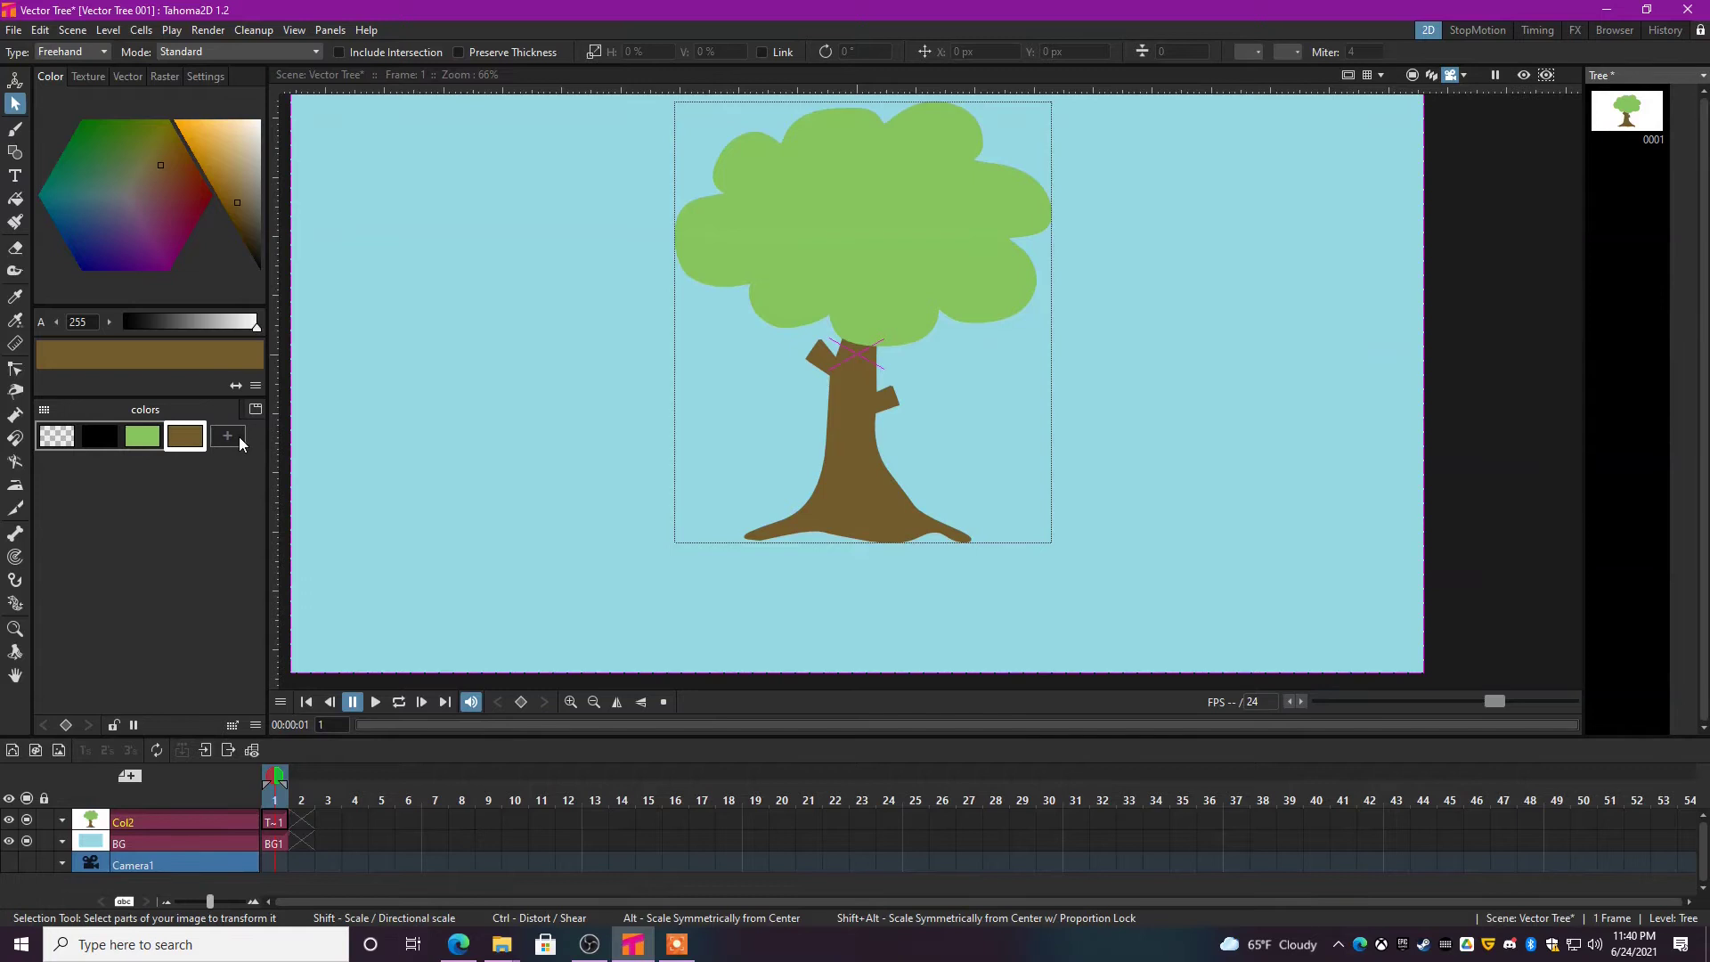
- Brush a closed green hill outline across the tree's base, extending below the frame, and fill it with the green style
{"action": "left_click", "coordinate": [144, 438]}
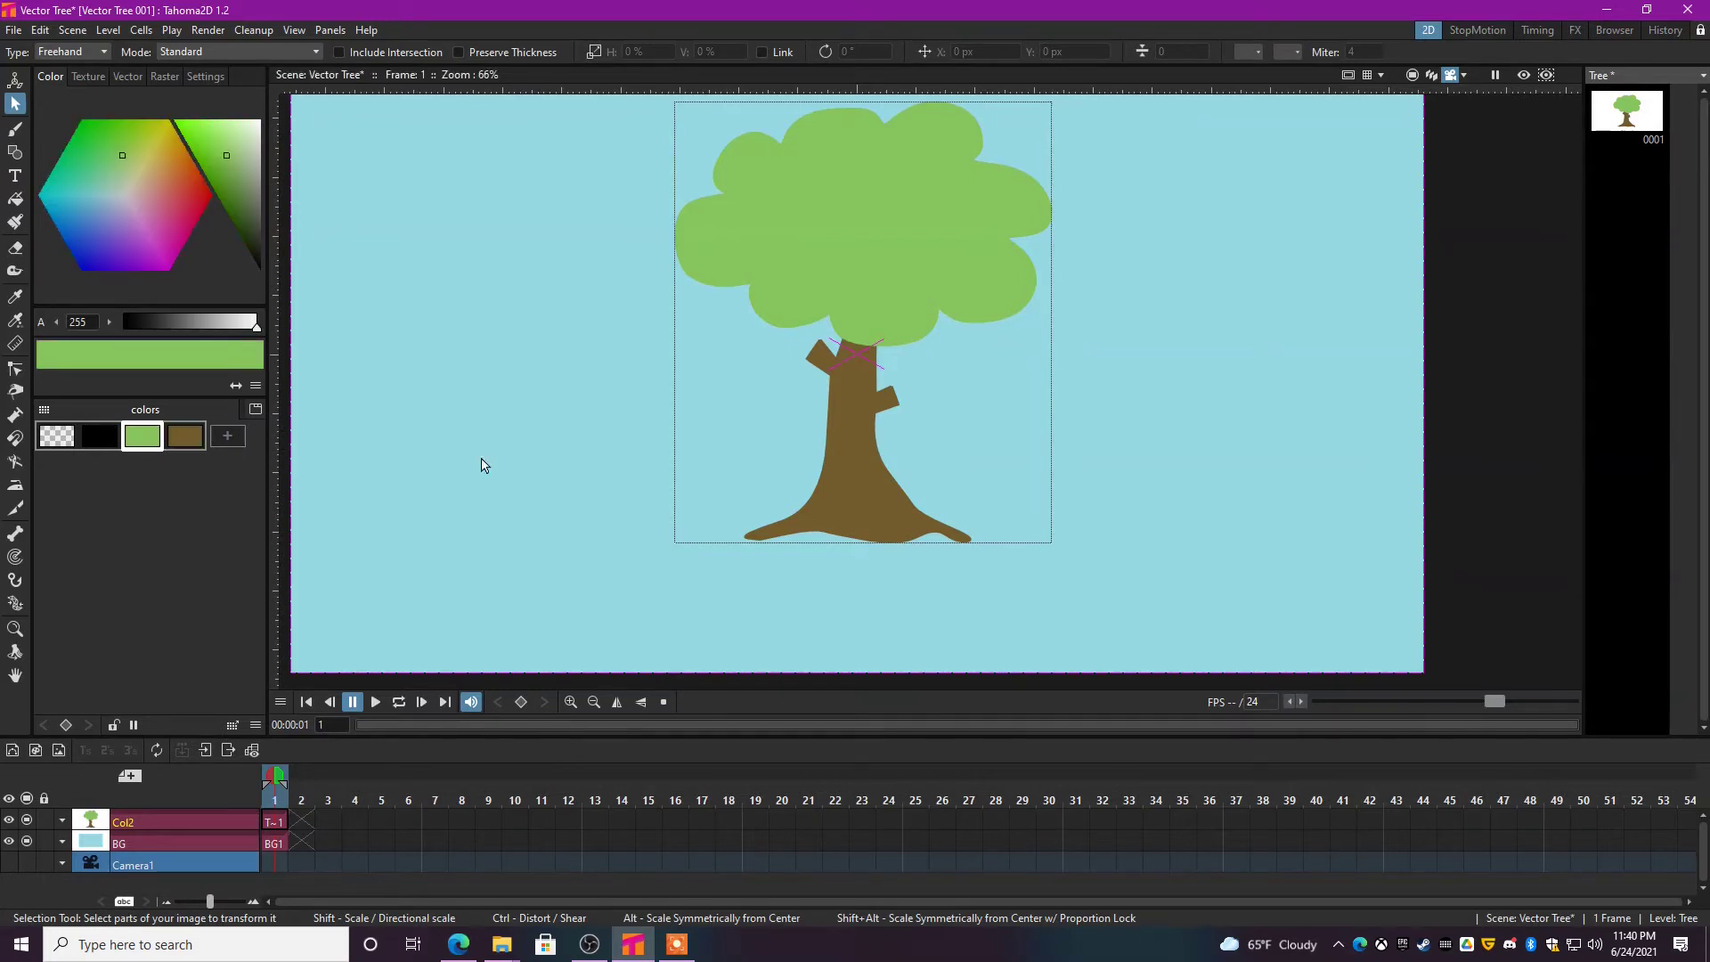
{"action": "key", "text": "b"}
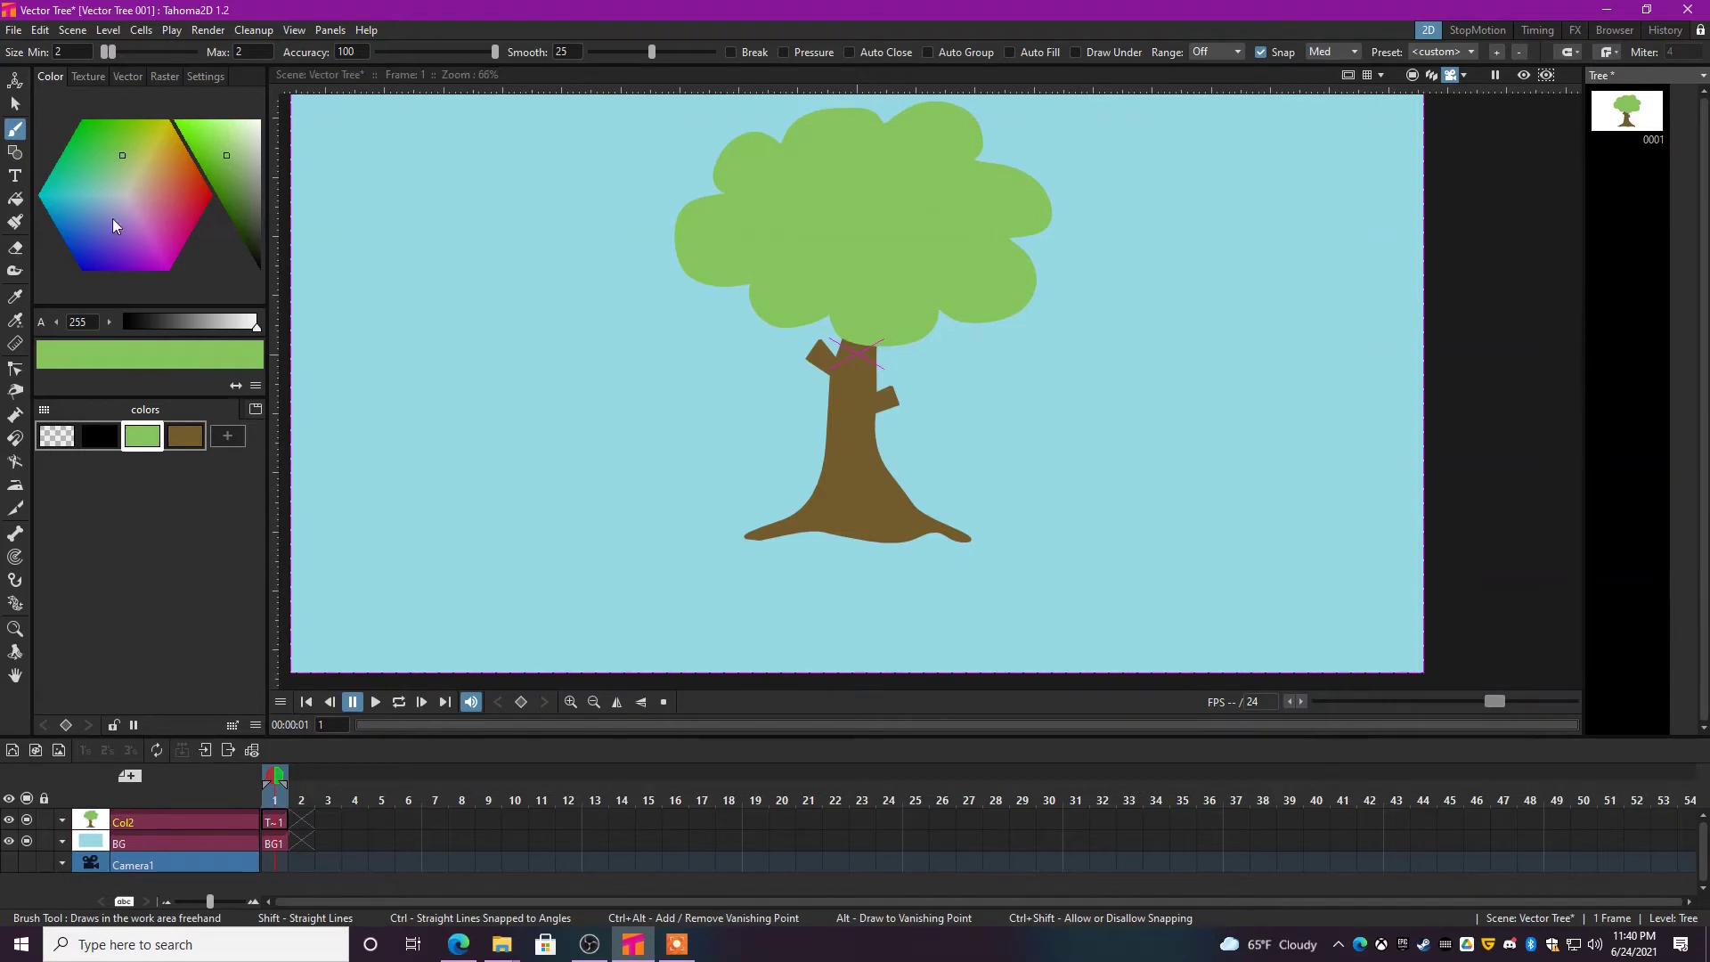
{"action": "scroll", "coordinate": [622, 548], "scroll_direction": "up", "scroll_amount": 3}
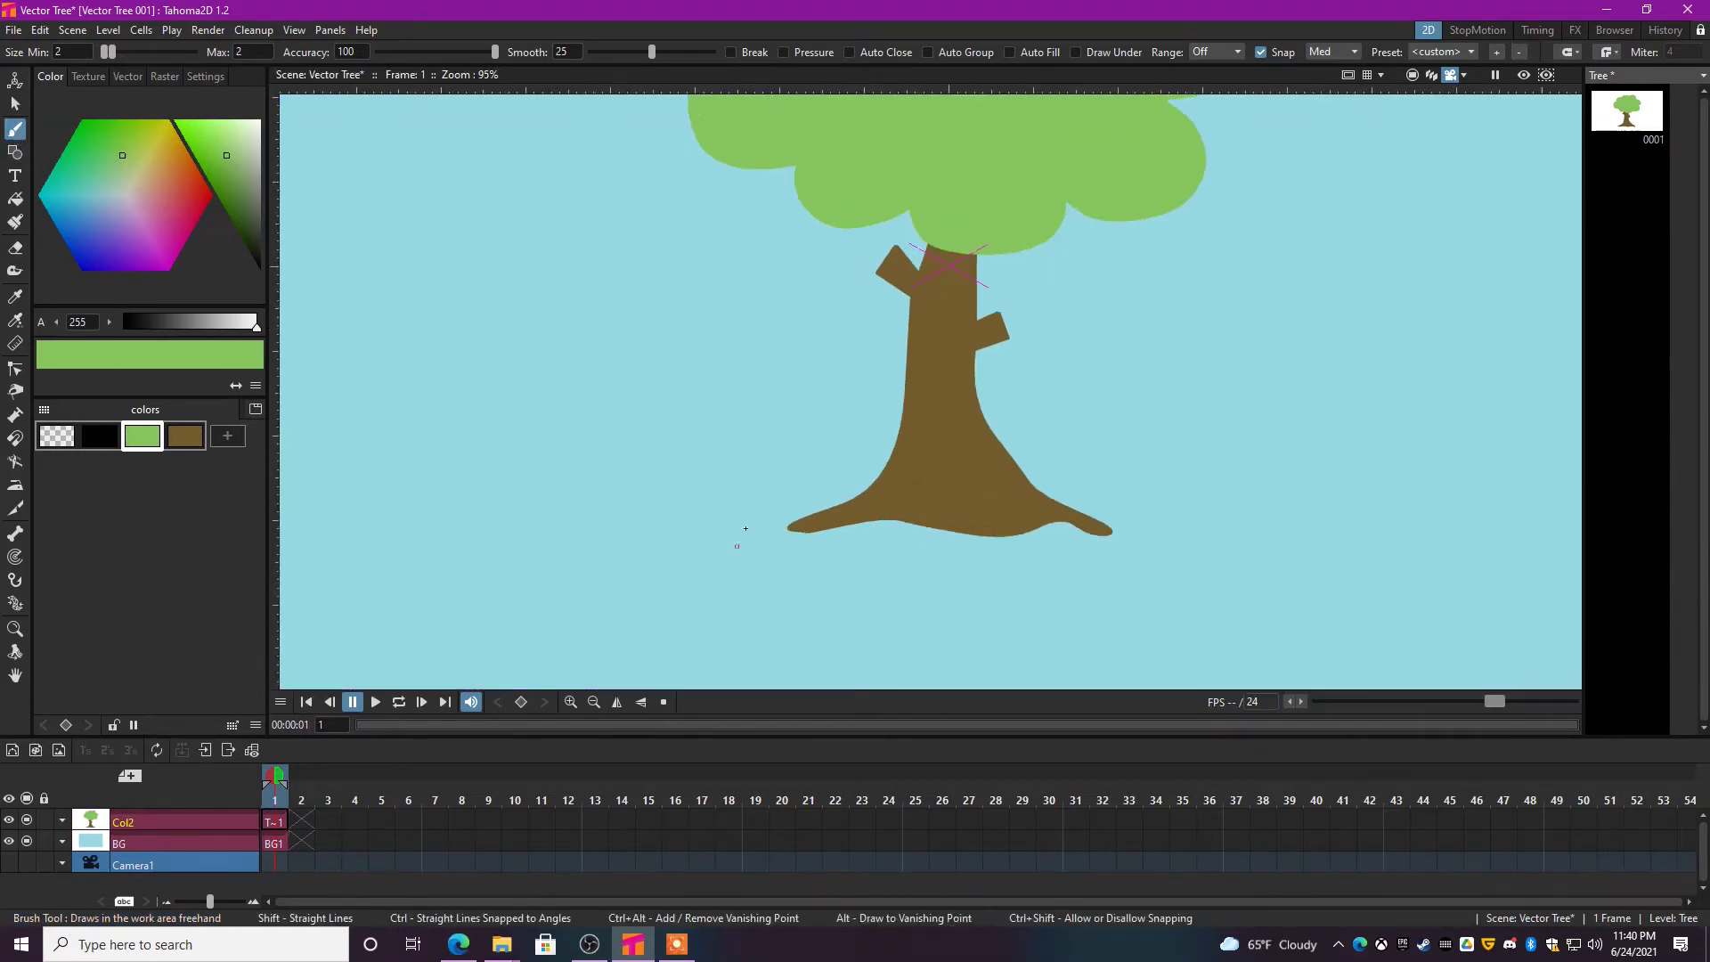
{"action": "scroll", "coordinate": [730, 515], "scroll_direction": "down", "scroll_amount": 4}
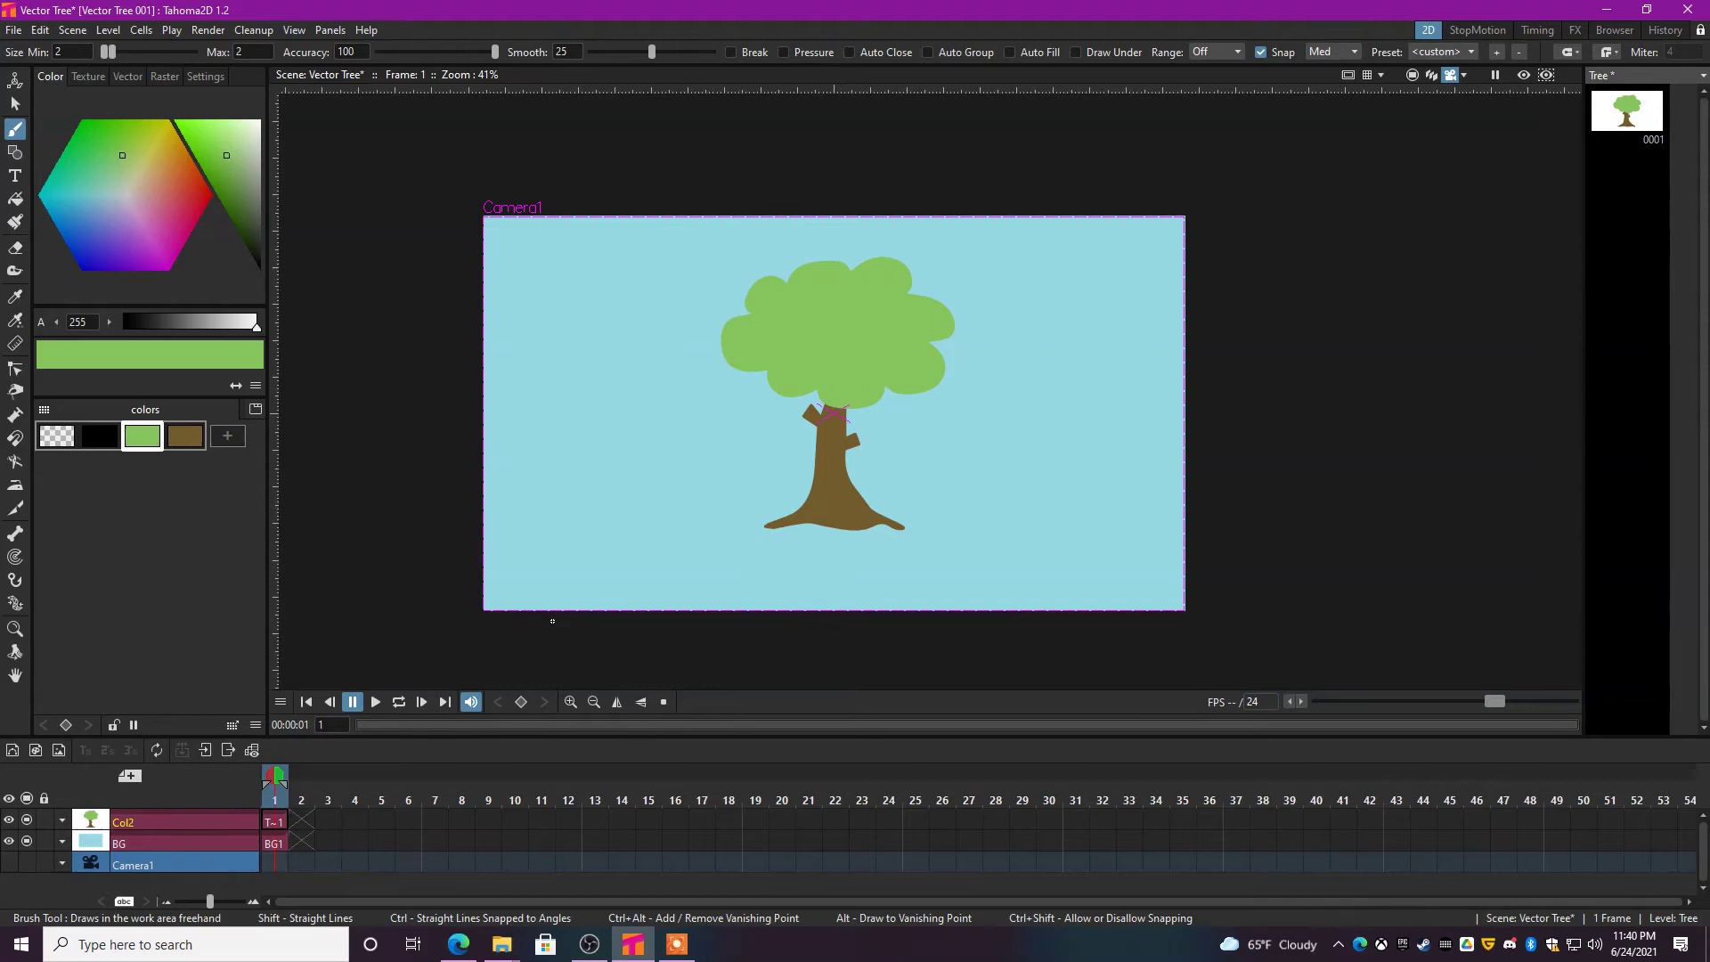
{"action": "left_click_drag", "start_coordinate": [537, 611], "coordinate": [634, 543]}
{"action": "mouse_move", "coordinate": [961, 656]}
{"action": "left_mouse_down"}
{"action": "mouse_move", "coordinate": [689, 657]}
{"action": "mouse_move", "coordinate": [528, 615]}
{"action": "left_mouse_up"}
{"action": "key", "text": "f"}
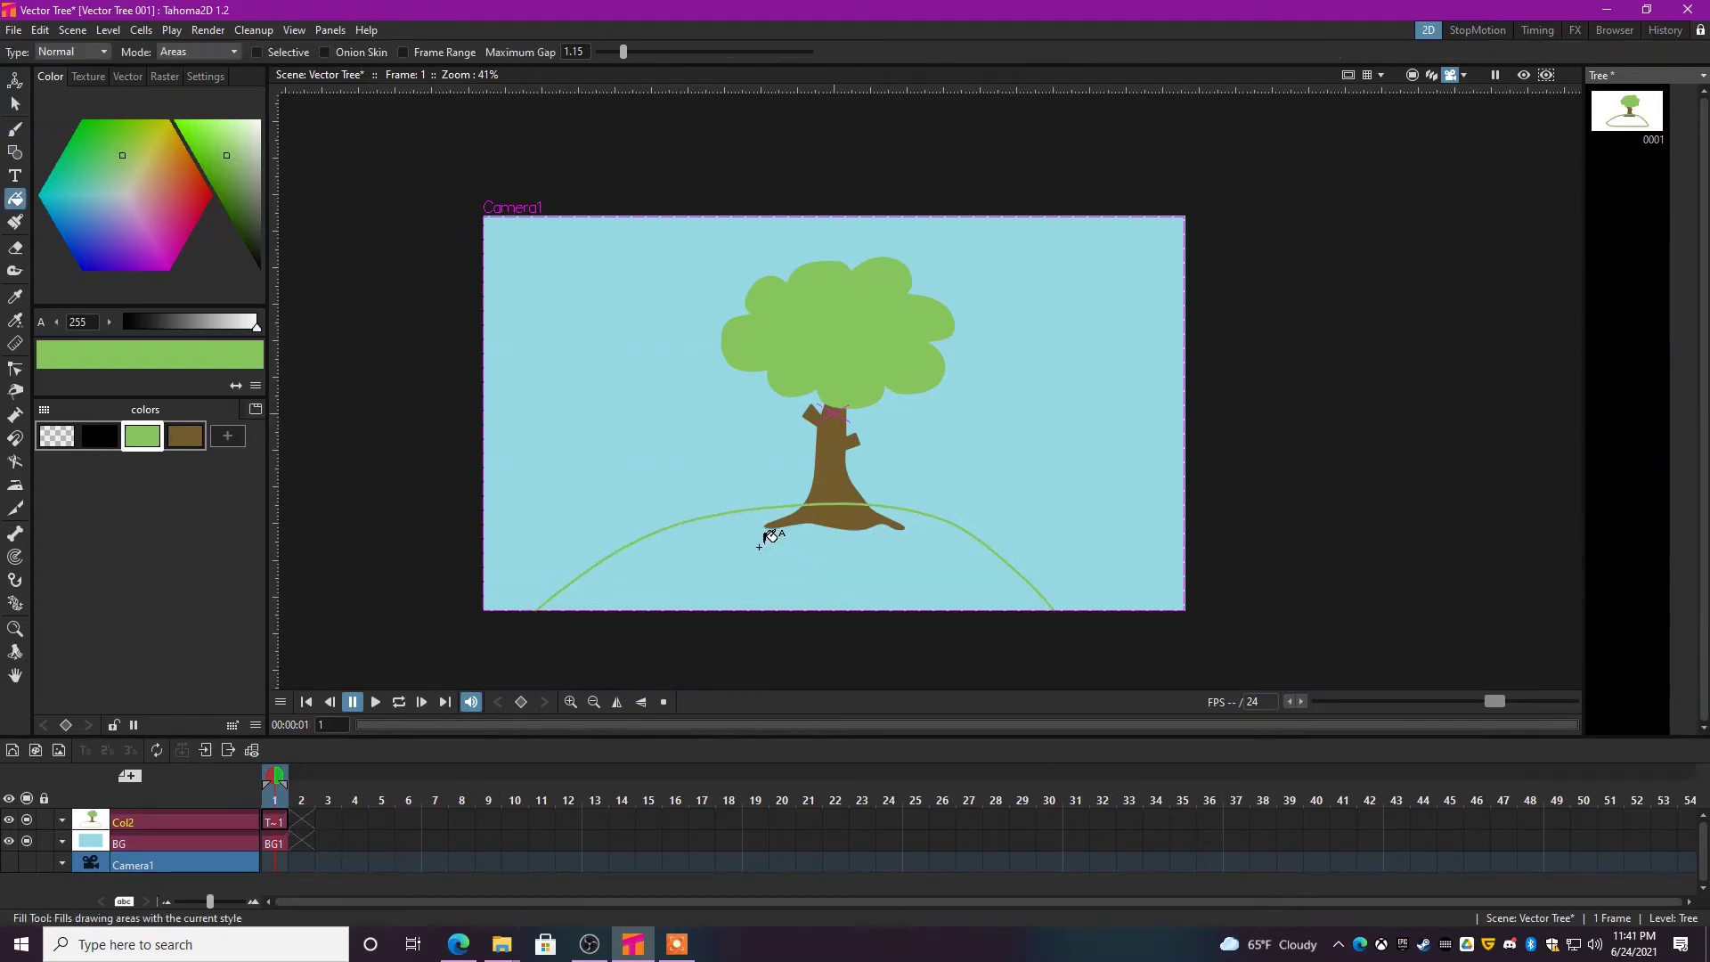
{"action": "left_click", "coordinate": [775, 543]}
- Send the hill behind the tree and shift it slightly right and down to centre it under the trunk
{"action": "key", "text": "s"}
{"action": "left_click", "coordinate": [929, 518]}
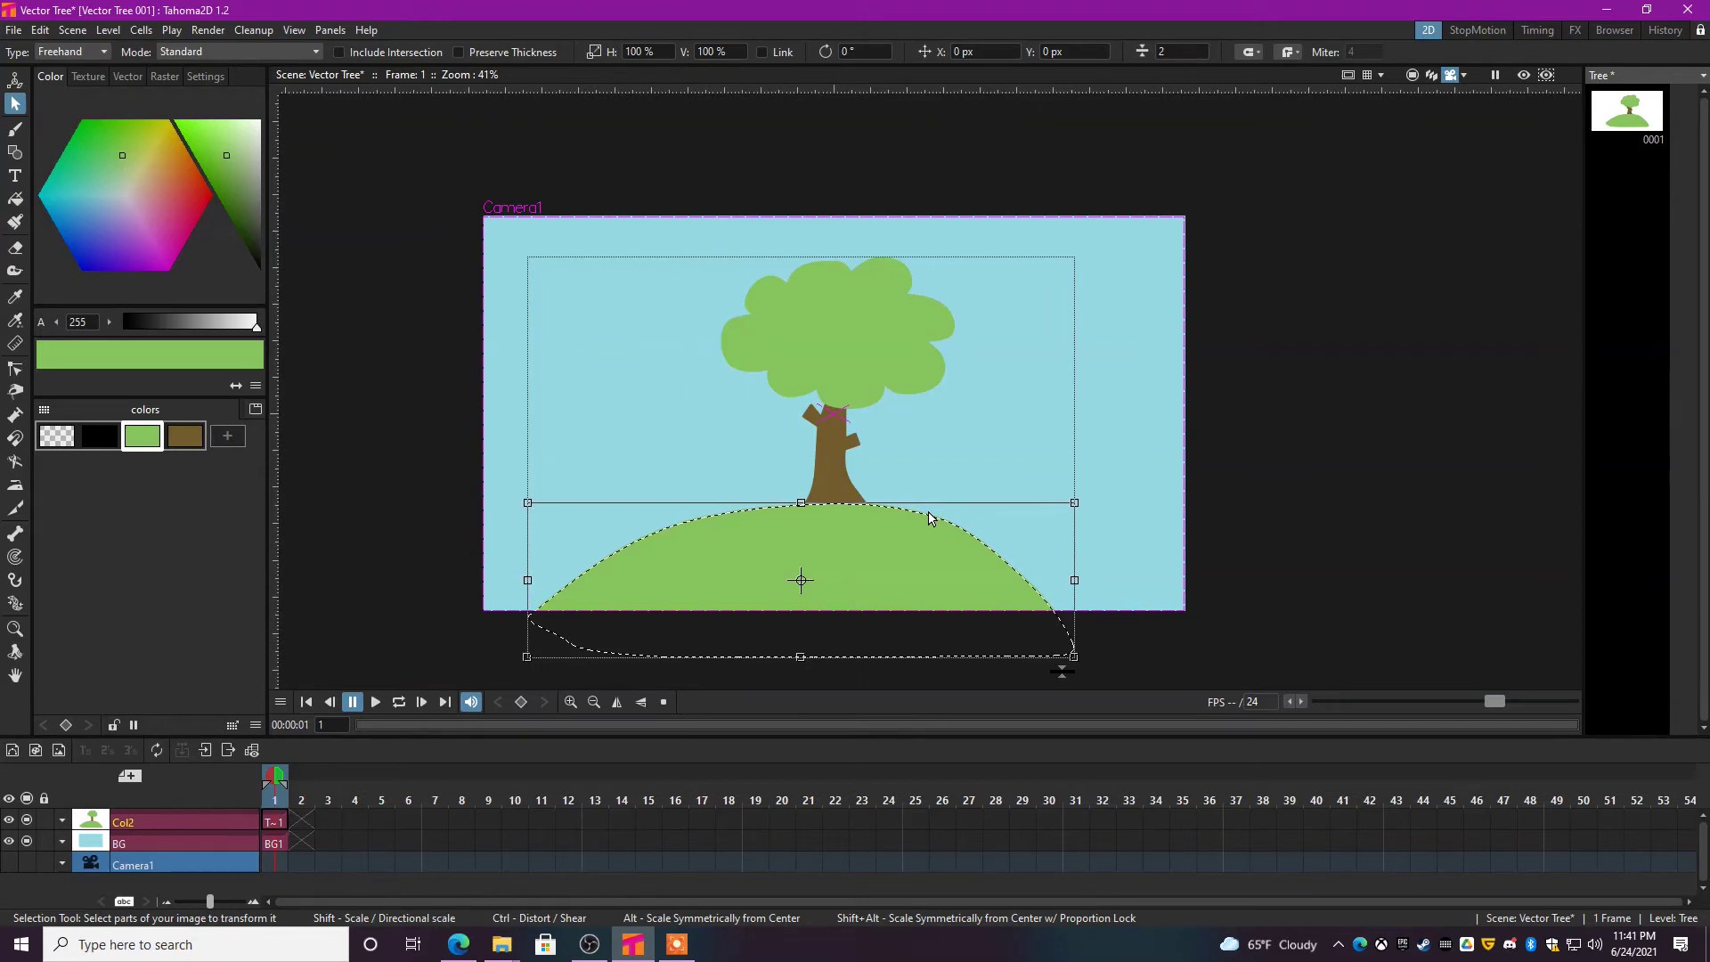
{"action": "key", "text": "ctrl+bracketleft"}
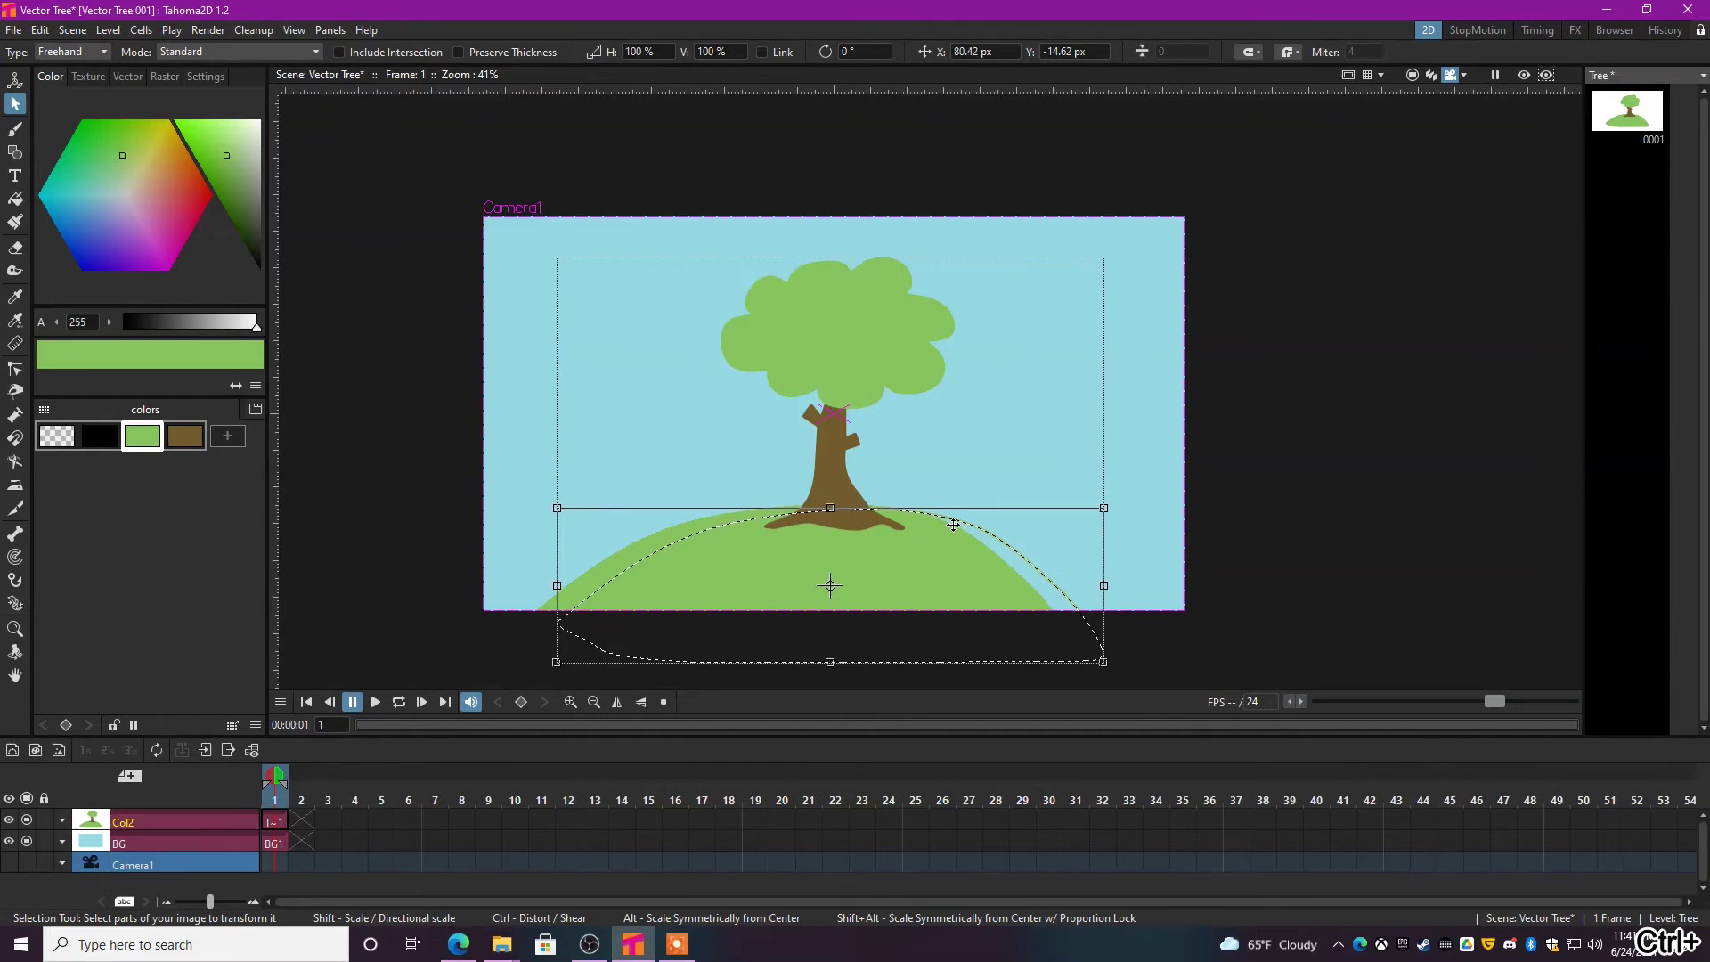
{"action": "left_click", "coordinate": [1311, 465]}
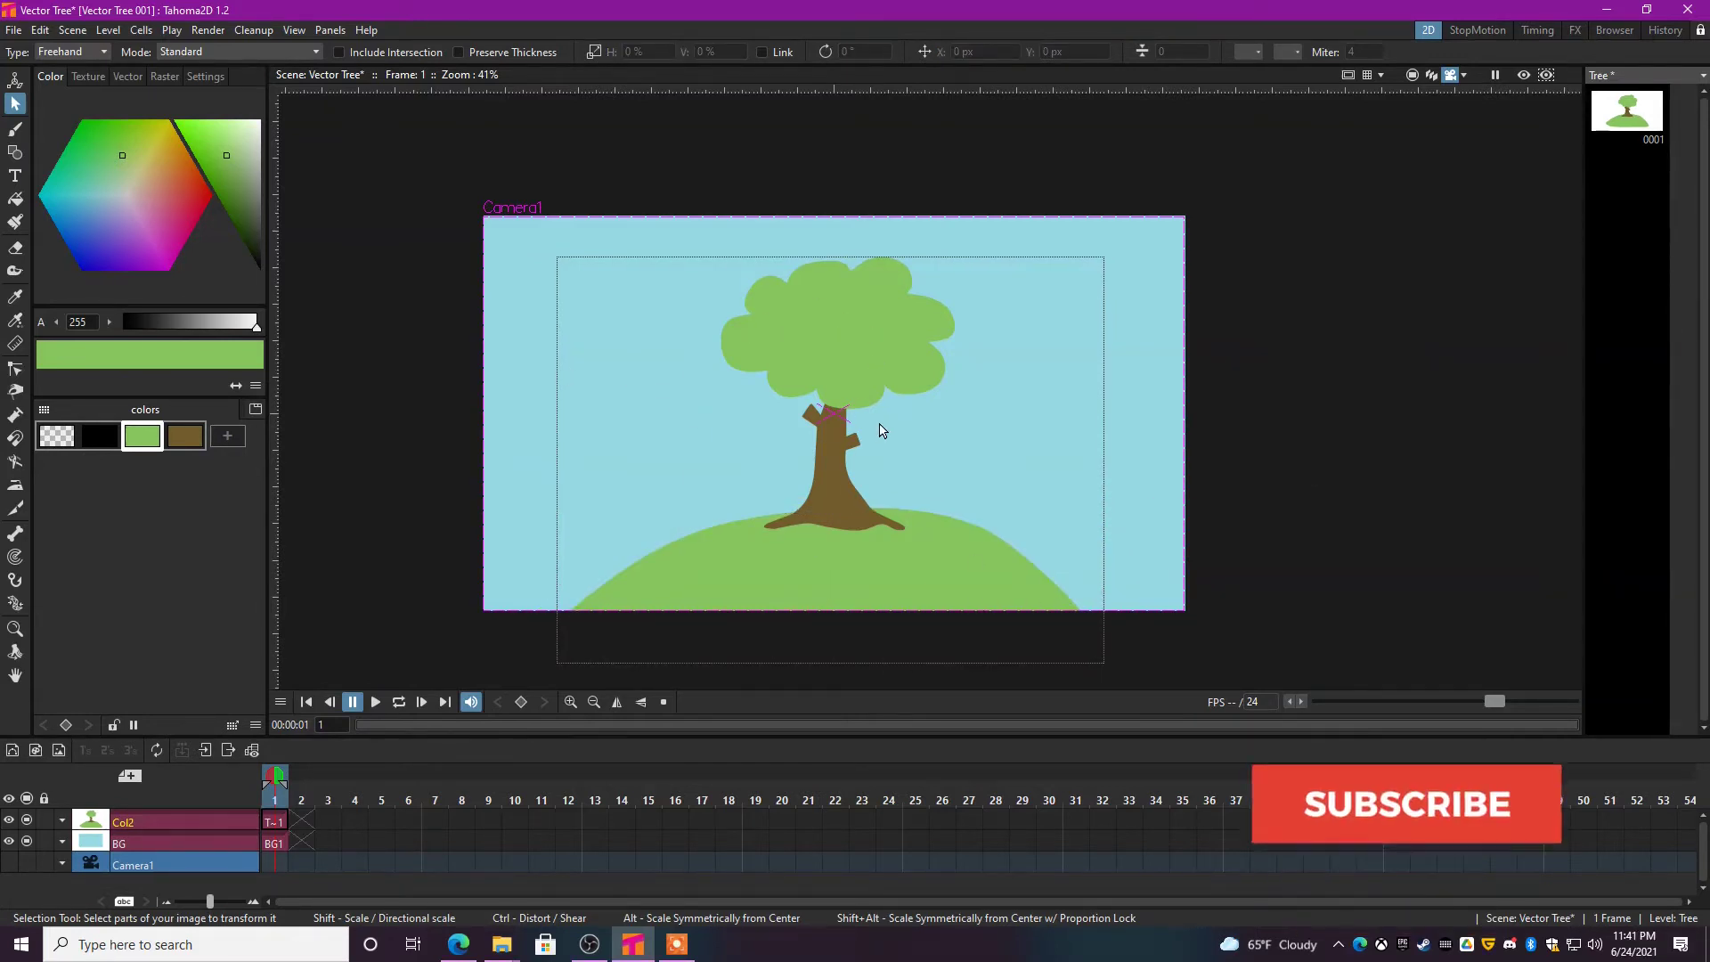
- Brush a closed, bumpy green bush outline on the hill left of the trunk and fill it with the green style
{"action": "scroll", "coordinate": [886, 437], "scroll_direction": "up", "scroll_amount": 3}
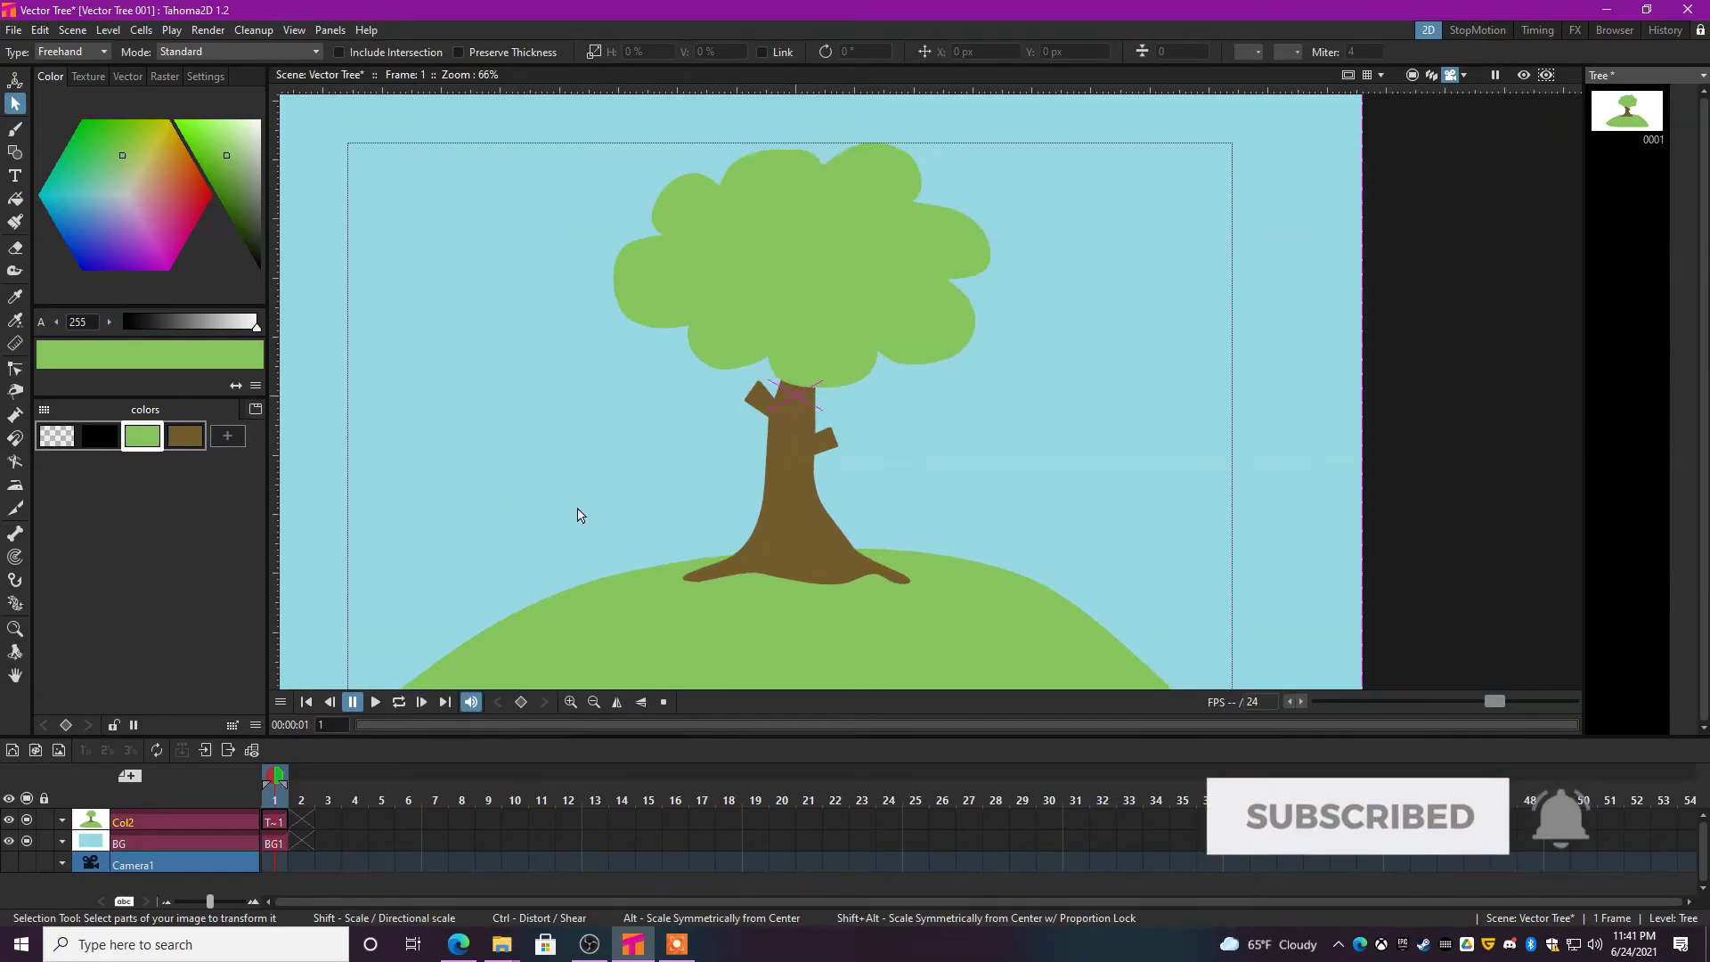
{"action": "key", "text": "b"}
{"action": "scroll", "coordinate": [649, 565], "scroll_direction": "up", "scroll_amount": 2}
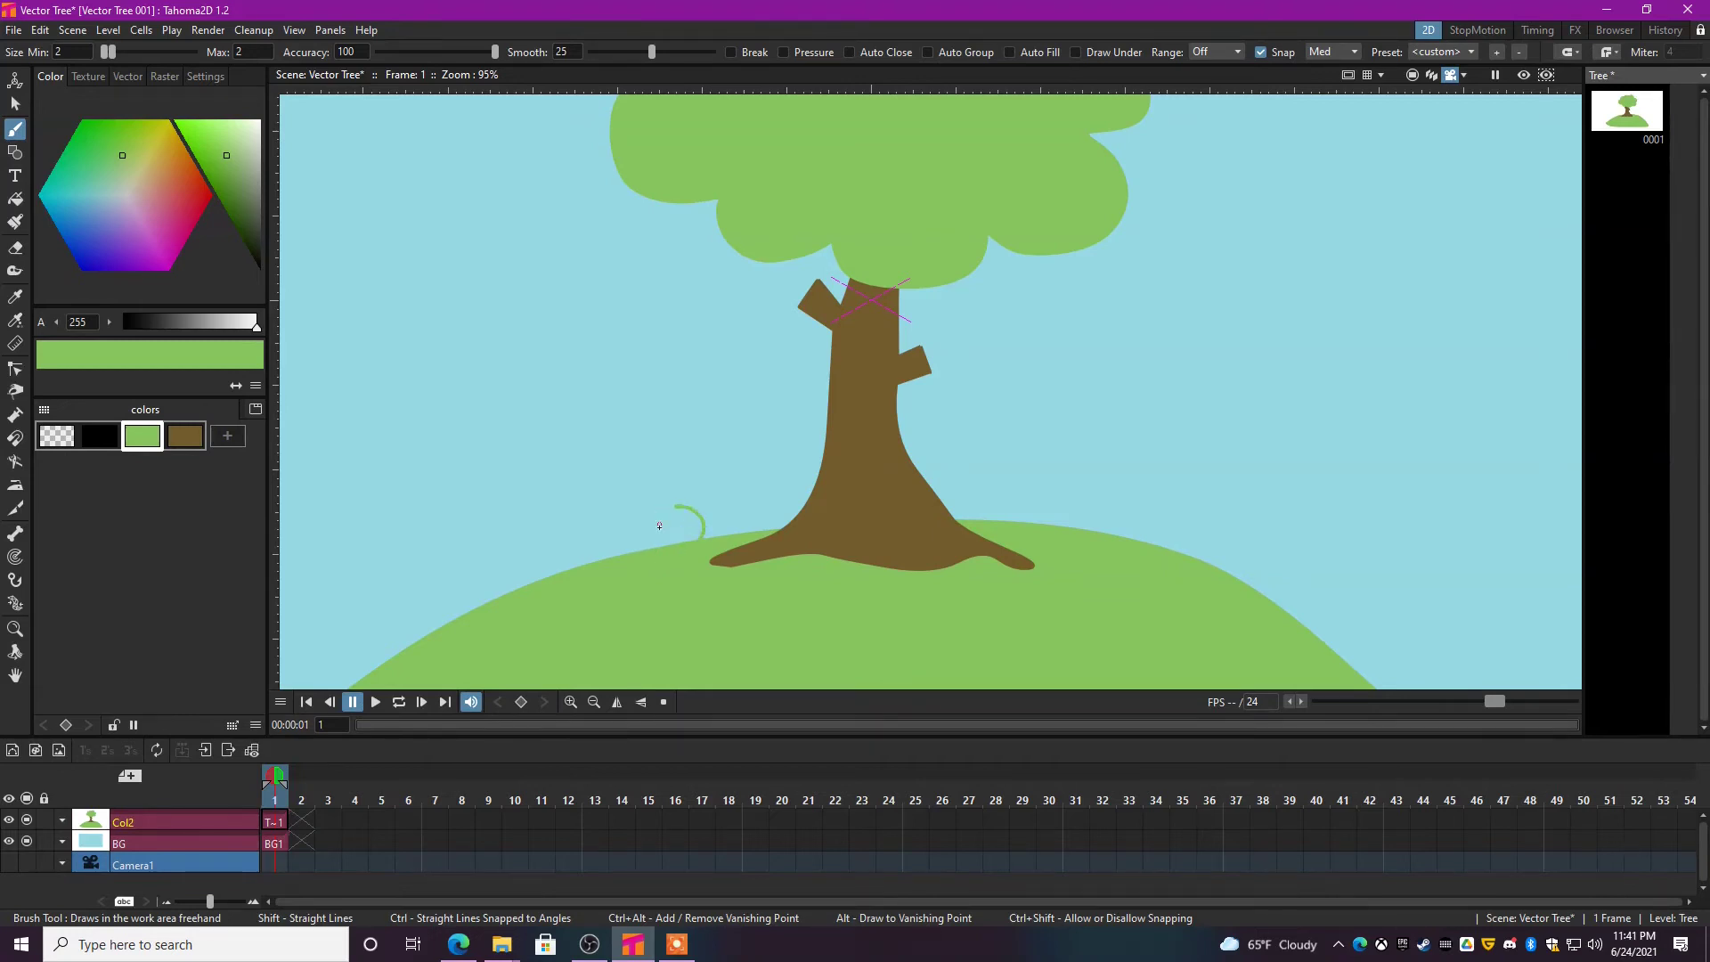
{"action": "left_click_drag", "start_coordinate": [534, 530], "coordinate": [464, 587]}
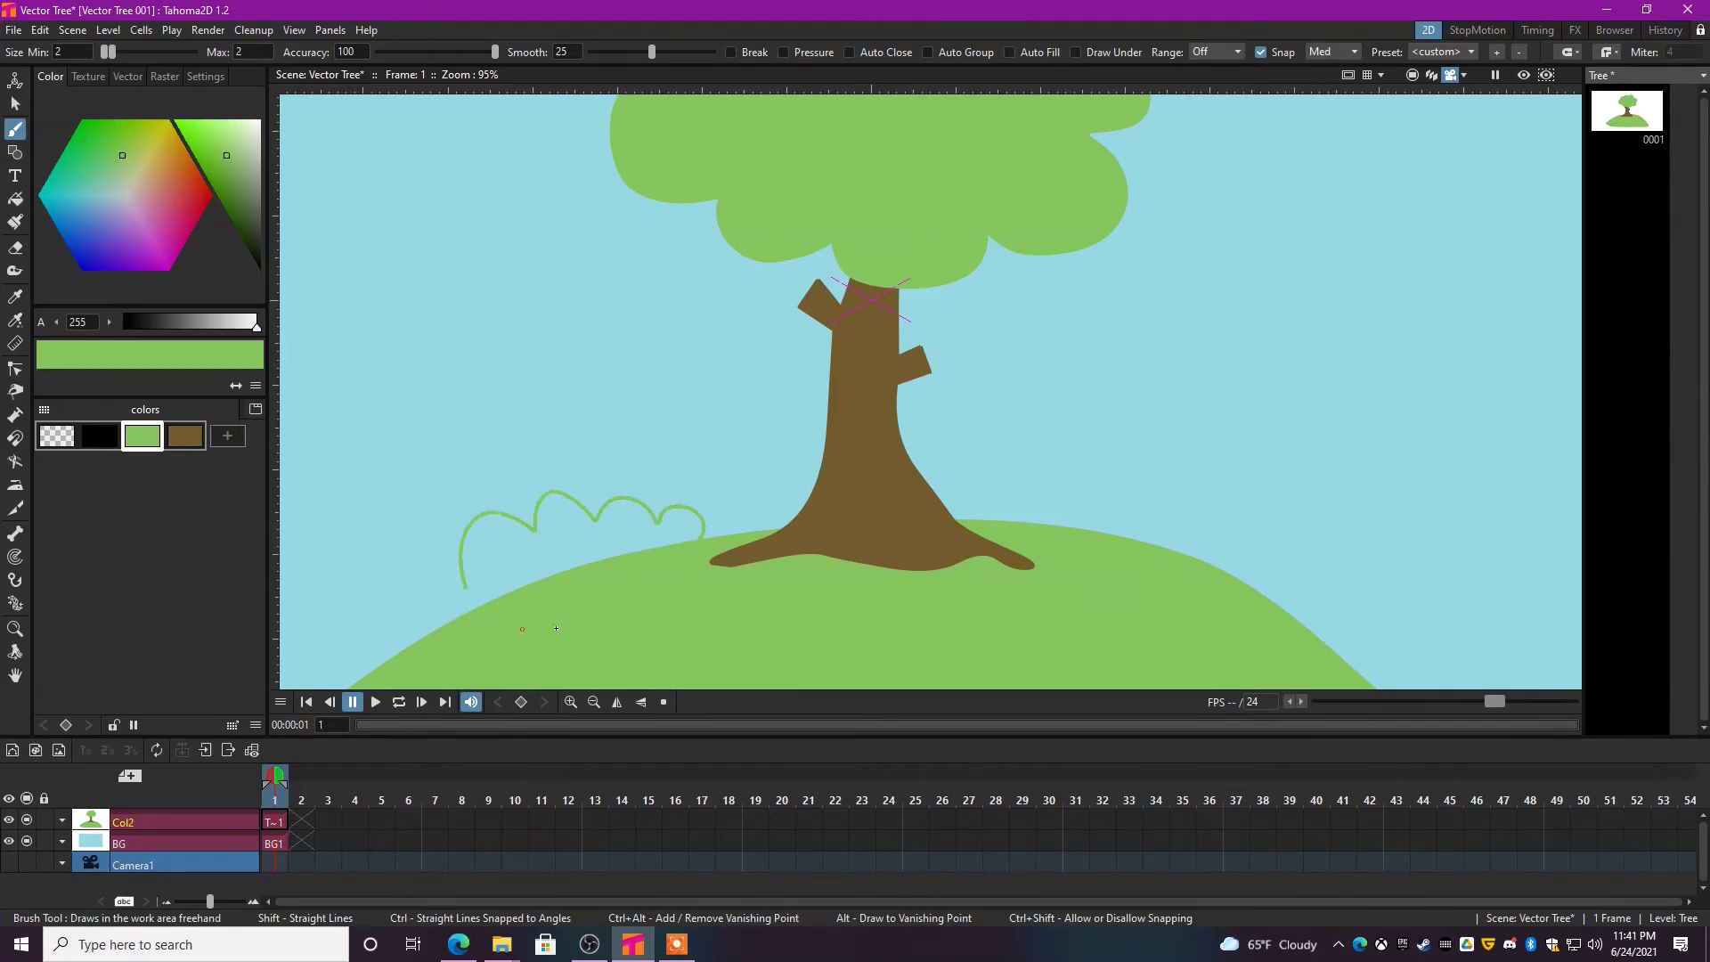
{"action": "key", "text": "f"}
{"action": "left_click", "coordinate": [690, 522]}
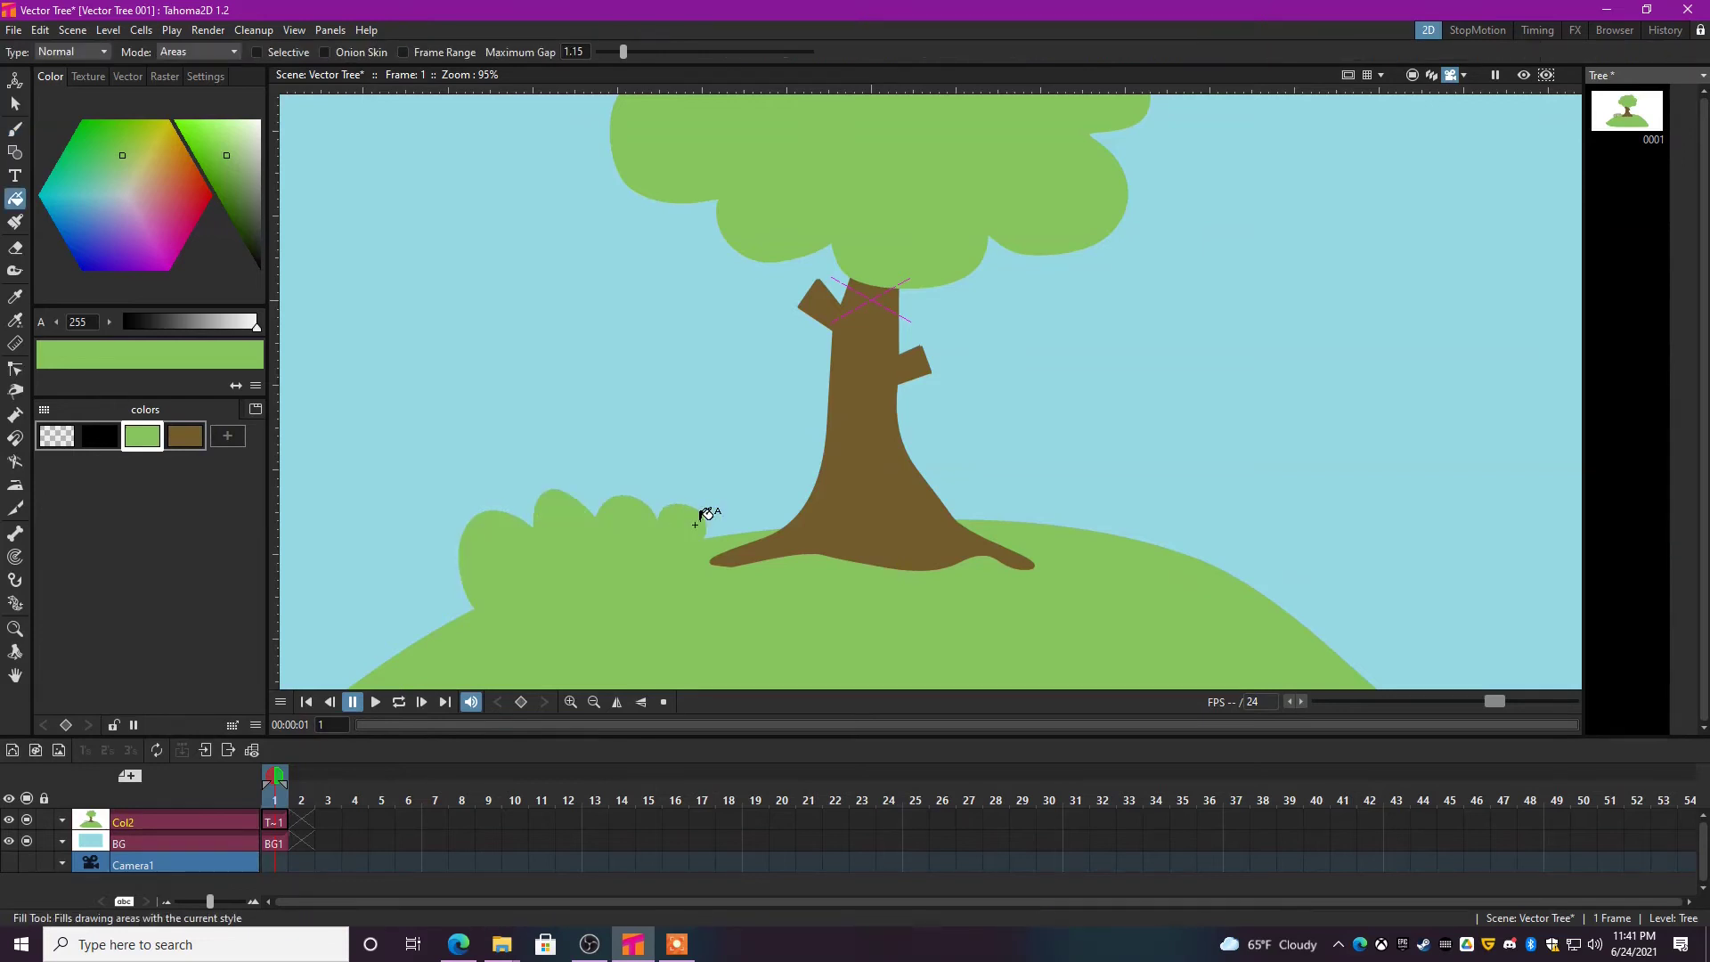
- Move the bush slightly down into the hill's slope
{"action": "key", "text": "s"}
{"action": "left_click", "coordinate": [677, 508]}
{"action": "left_click_drag", "start_coordinate": [686, 501], "coordinate": [692, 514]}
{"action": "left_click", "coordinate": [1039, 439]}
- Brush a spiky green grass tuft on the hill right of the trunk and fill it with the green style
{"action": "scroll", "coordinate": [1014, 504], "scroll_direction": "down", "scroll_amount": 1}
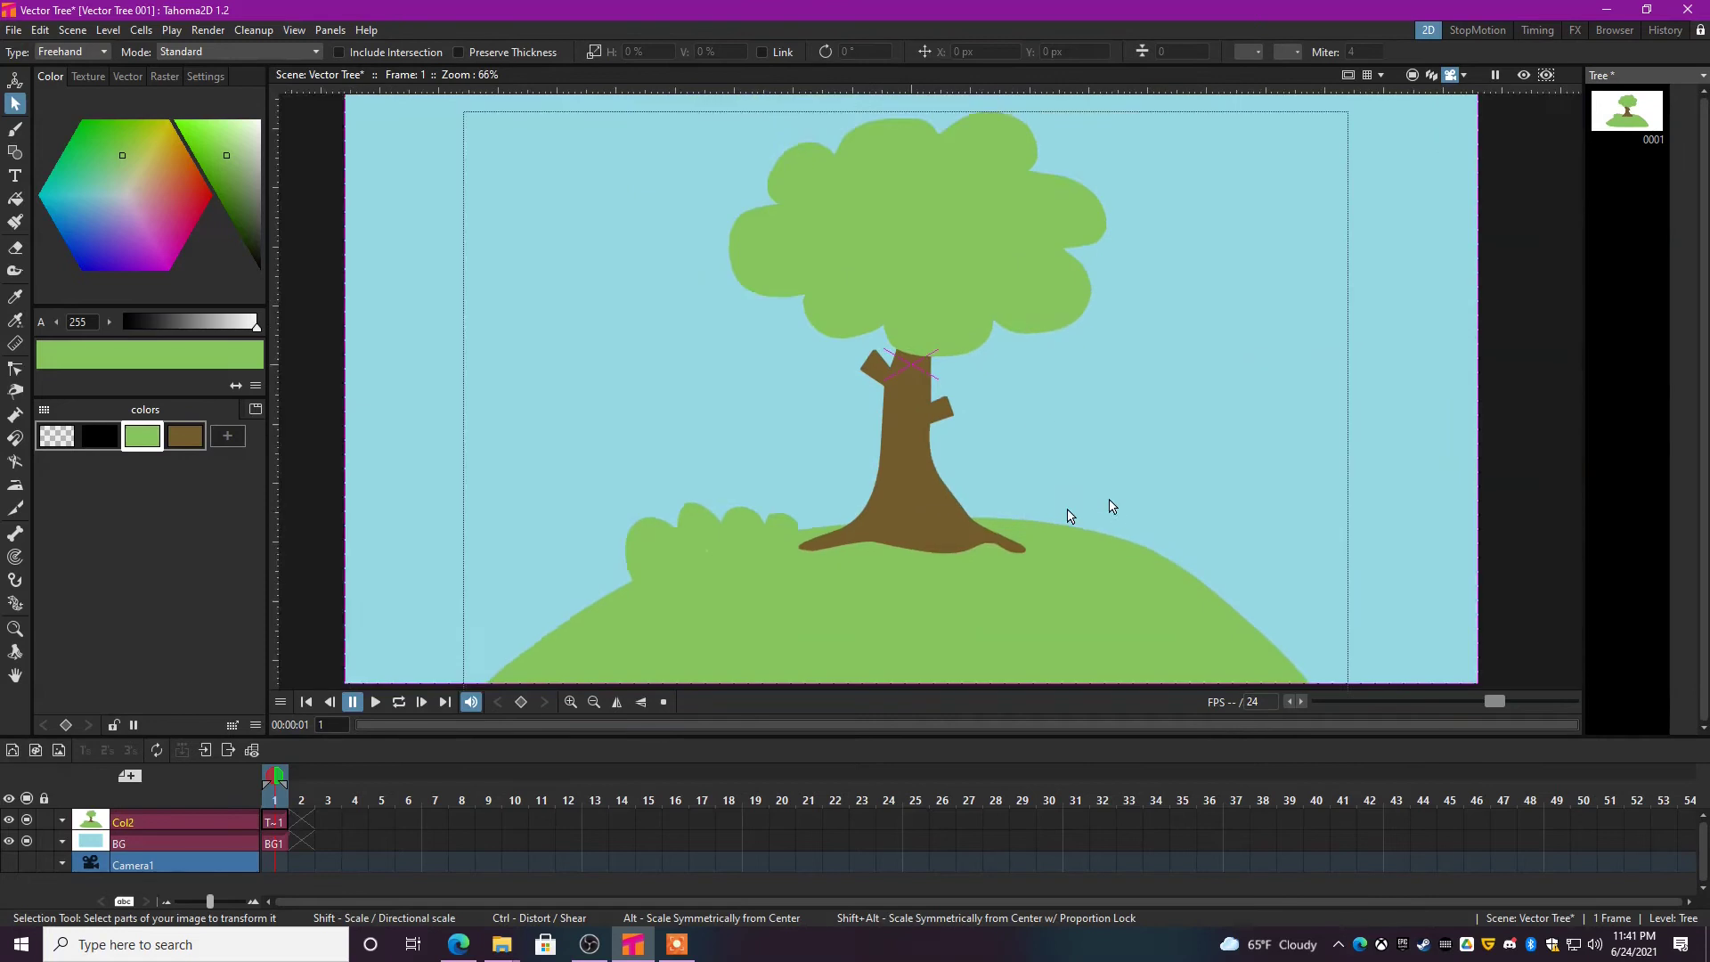
{"action": "scroll", "coordinate": [962, 475], "scroll_direction": "up", "scroll_amount": 1}
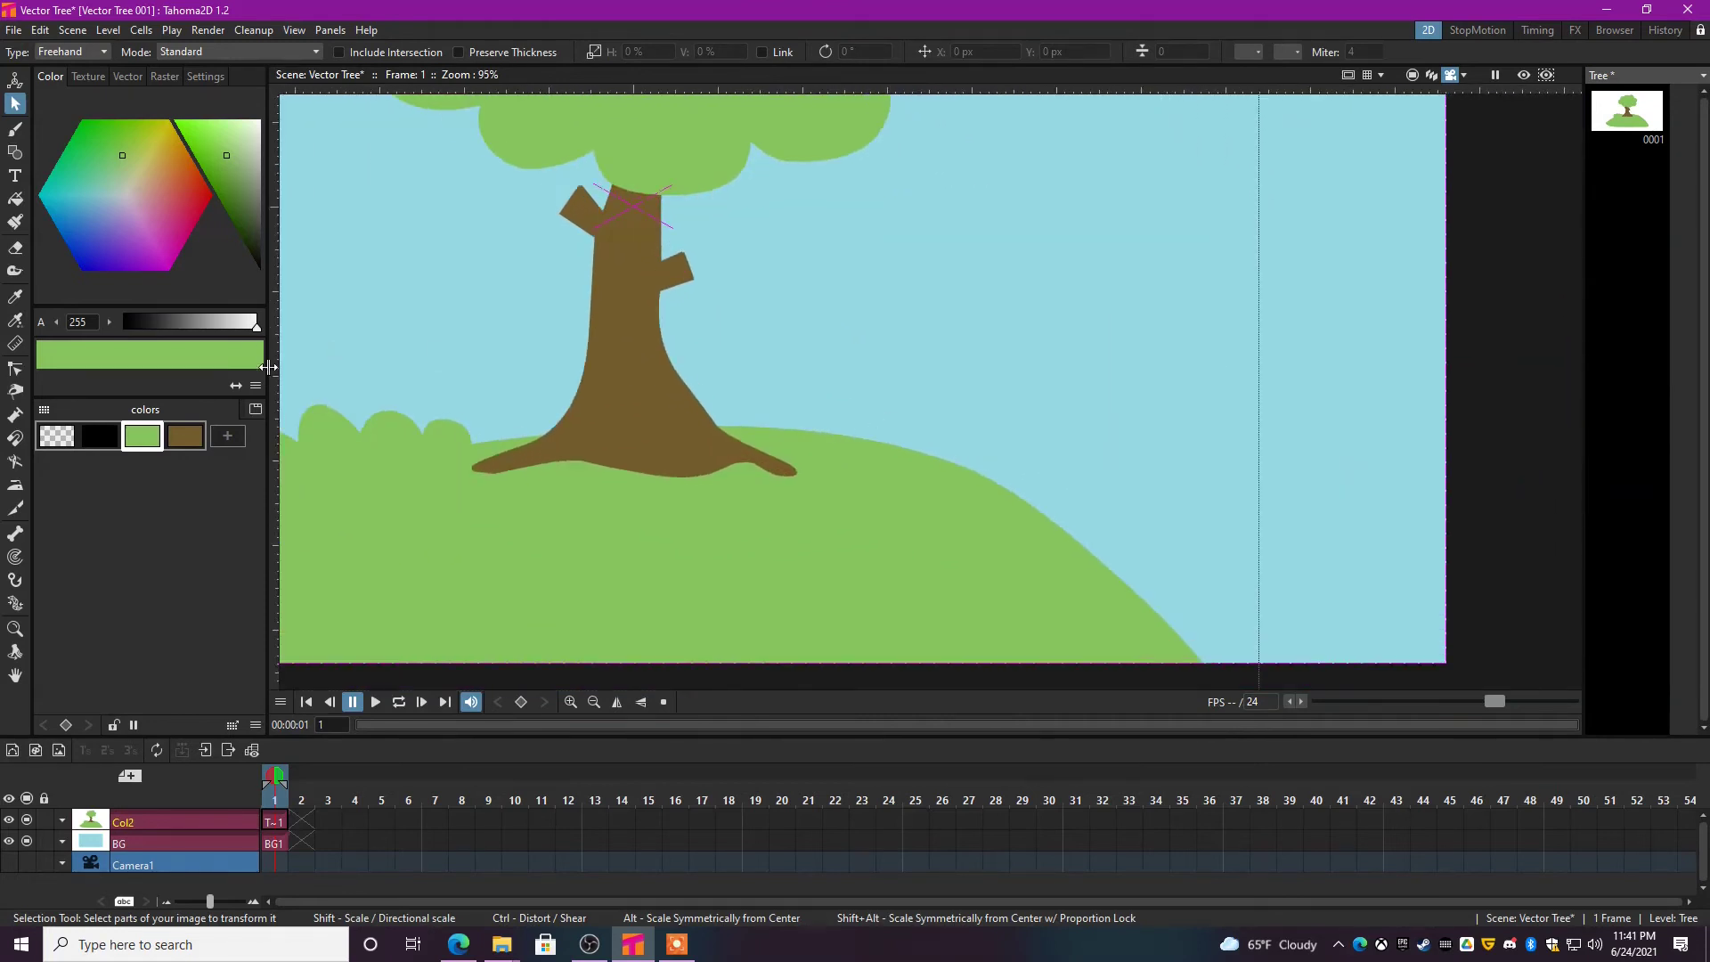
{"action": "key", "text": "b"}
{"action": "scroll", "coordinate": [869, 415], "scroll_direction": "up", "scroll_amount": 3}
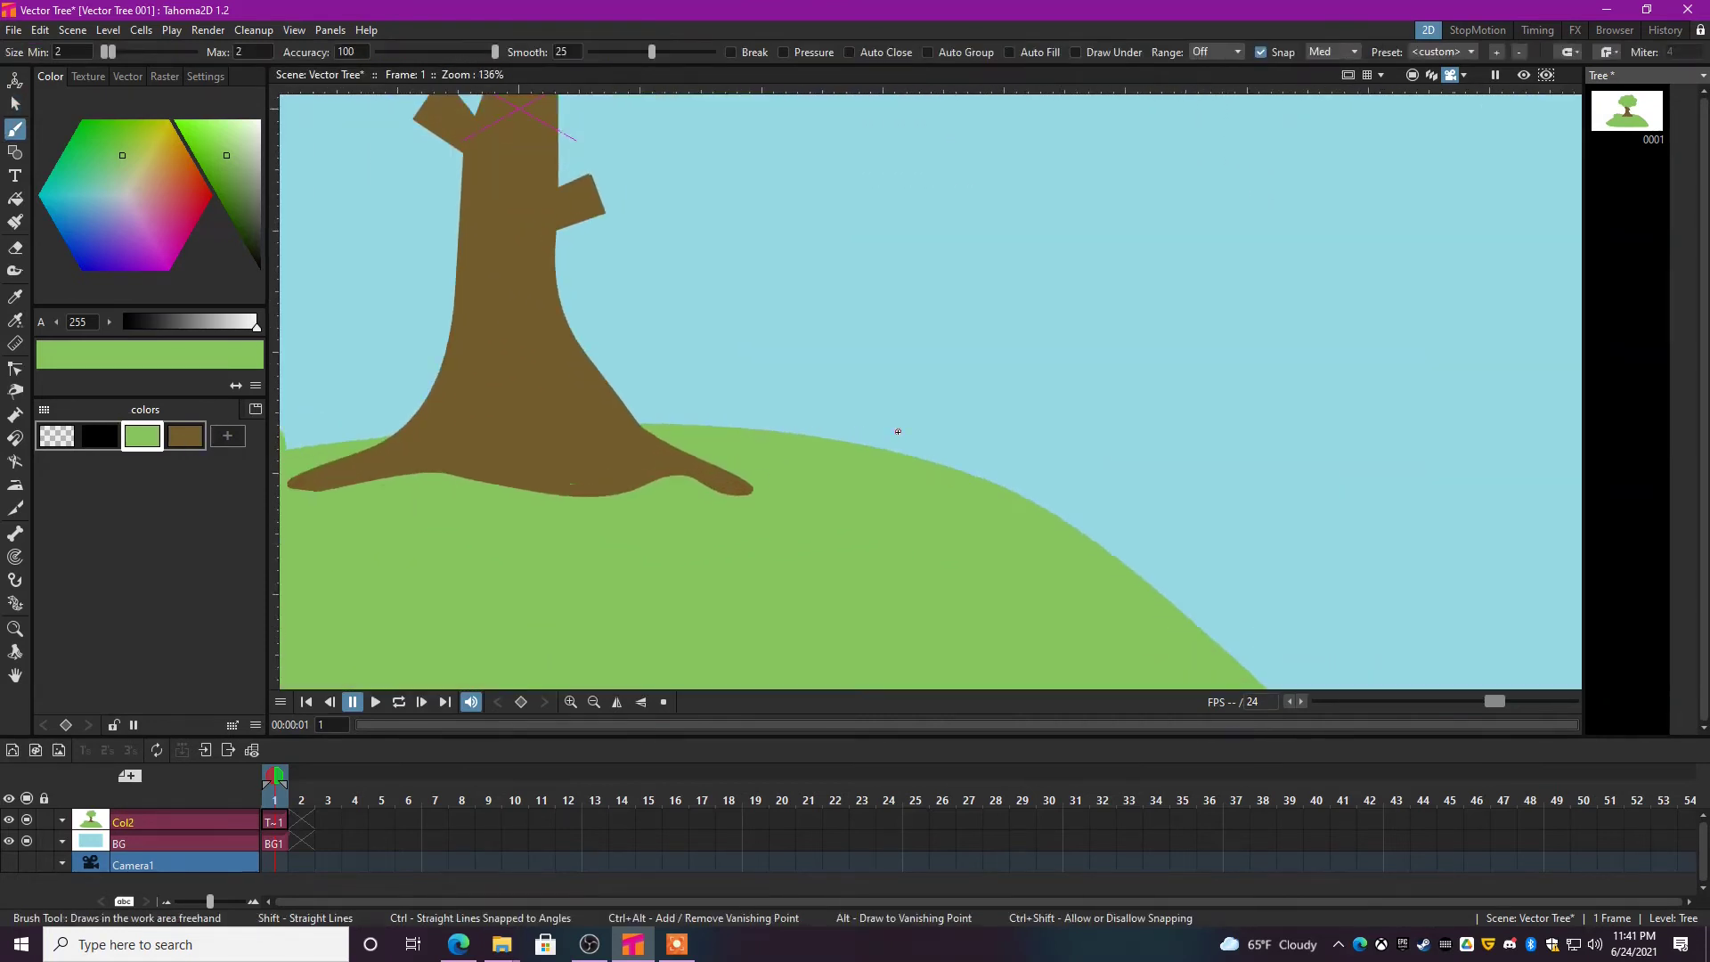
{"action": "mouse_move", "coordinate": [767, 440]}
{"action": "left_mouse_down"}
{"action": "mouse_move", "coordinate": [803, 443]}
{"action": "mouse_move", "coordinate": [868, 367]}
{"action": "mouse_move", "coordinate": [854, 424]}
{"action": "mouse_move", "coordinate": [1042, 316]}
{"action": "mouse_move", "coordinate": [975, 487]}
{"action": "left_mouse_up"}
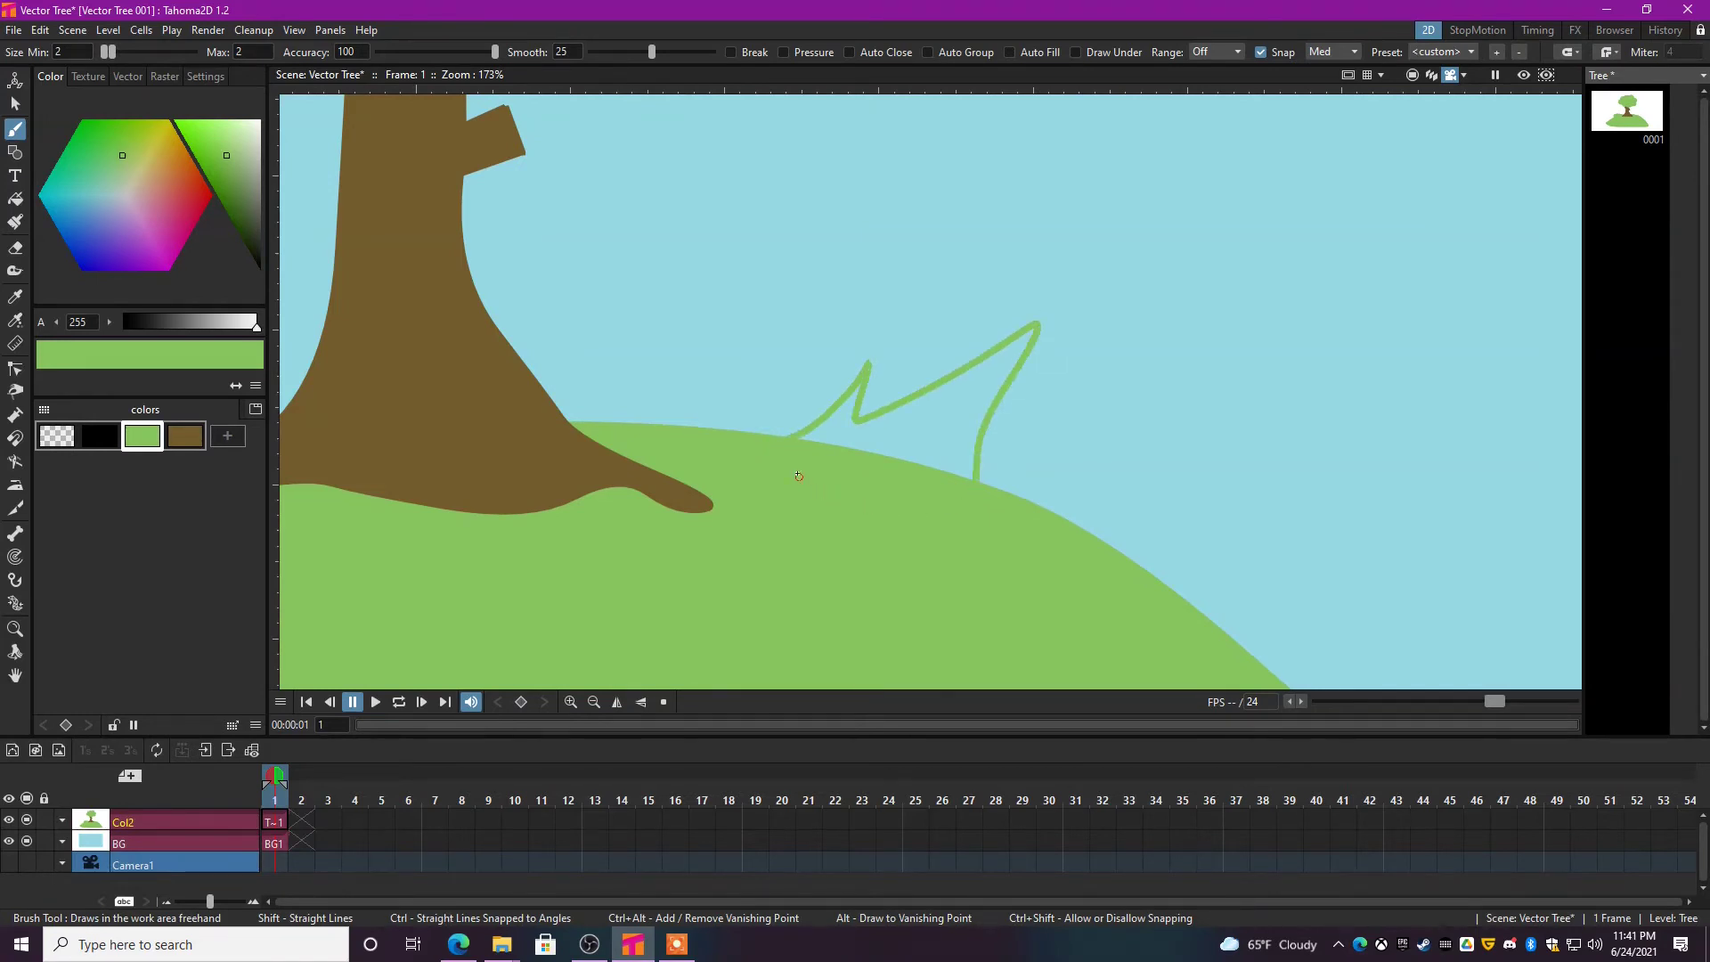
{"action": "key", "text": "s"}
{"action": "scroll", "coordinate": [954, 451], "scroll_direction": "down", "scroll_amount": 4}
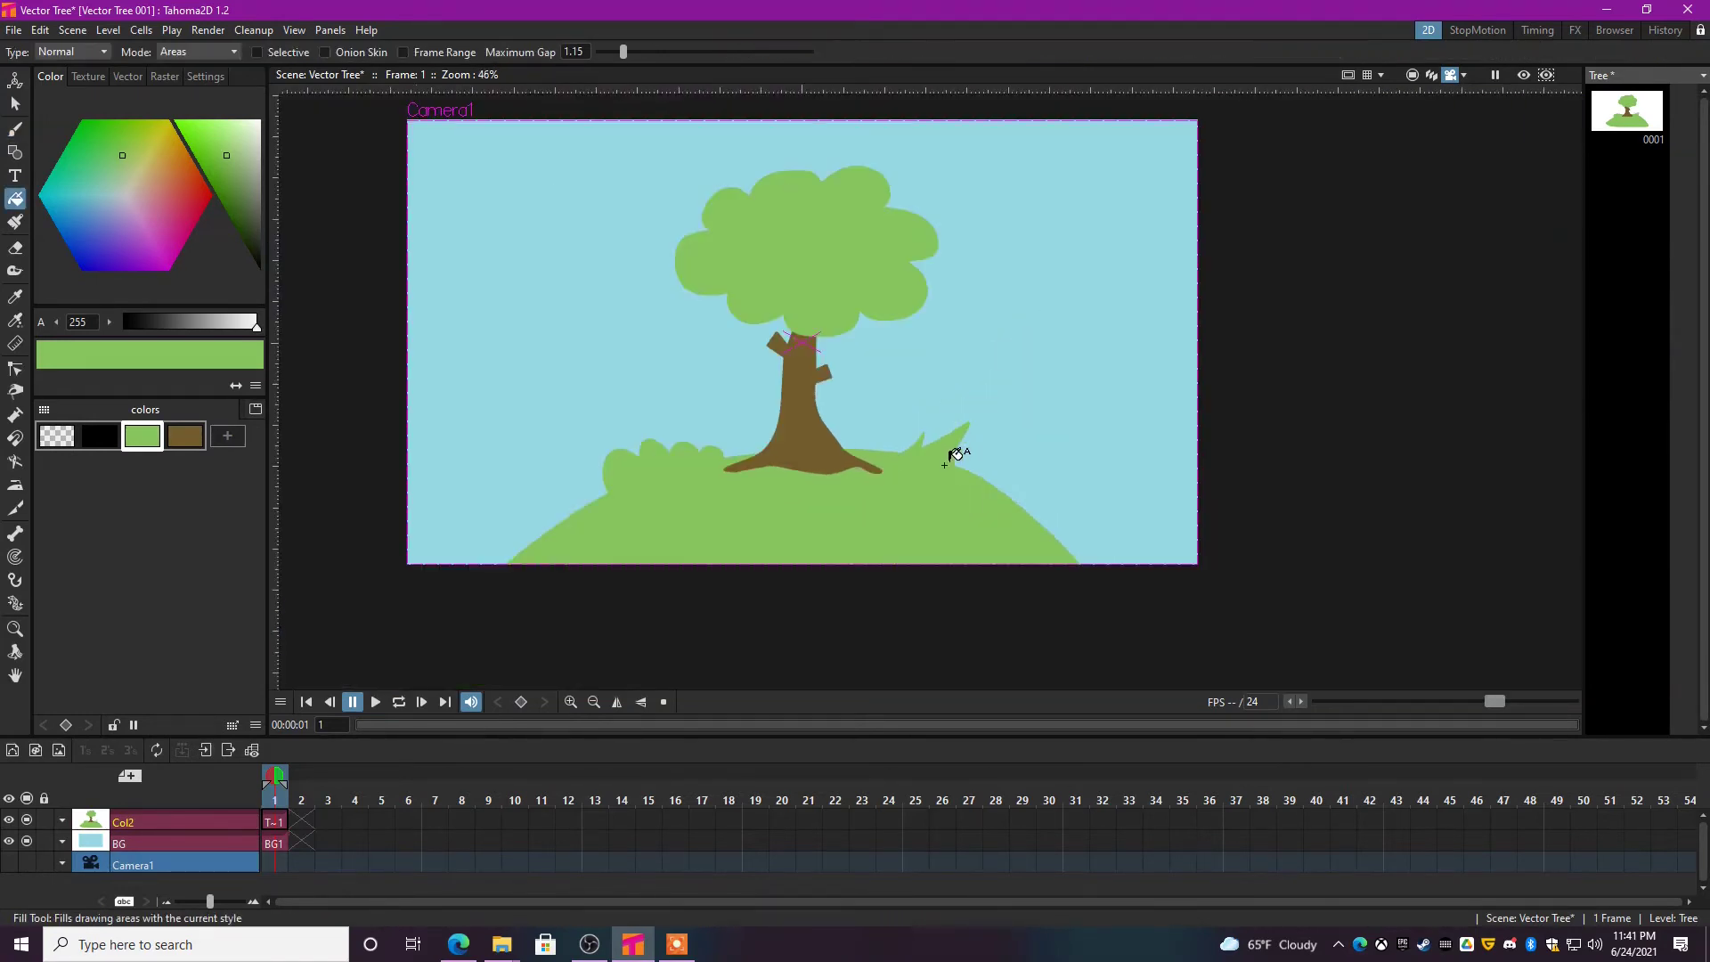
- Delete the spiky grass tuft from the hill
{"action": "scroll", "coordinate": [958, 454], "scroll_direction": "up", "scroll_amount": 3}
{"action": "left_click", "coordinate": [961, 430]}
{"action": "key", "text": "Delete"}
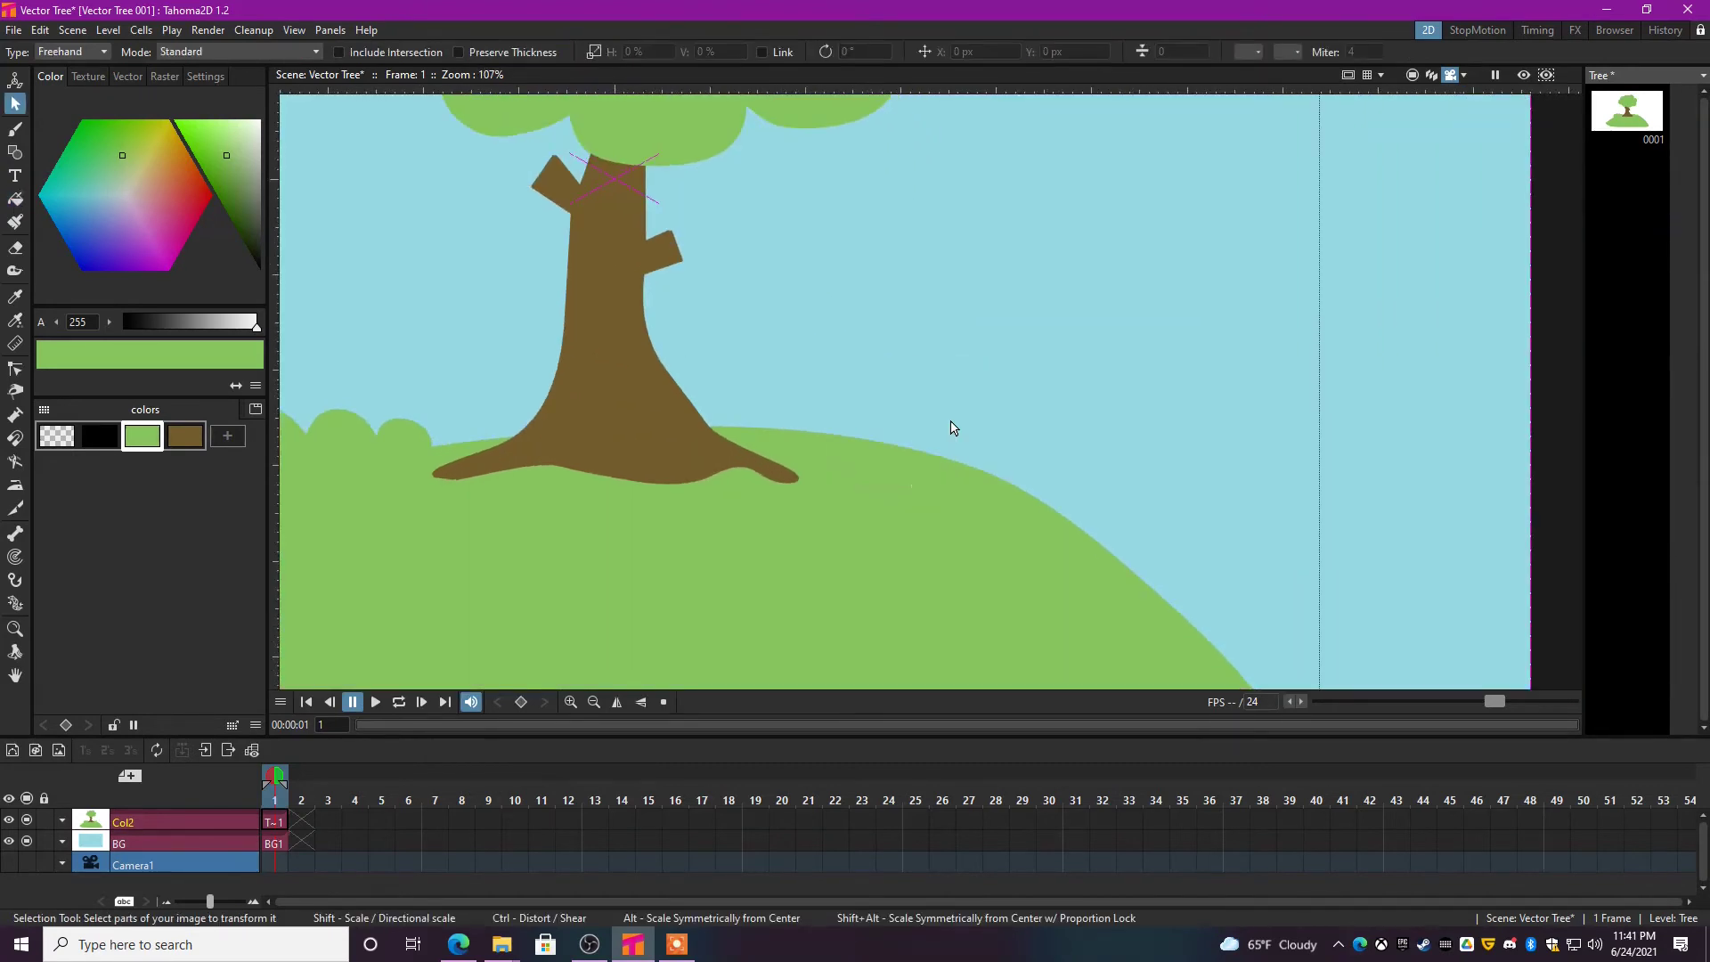
{"action": "scroll", "coordinate": [952, 428], "scroll_direction": "down", "scroll_amount": 4}
{"action": "scroll", "coordinate": [786, 412], "scroll_direction": "up", "scroll_amount": 2}
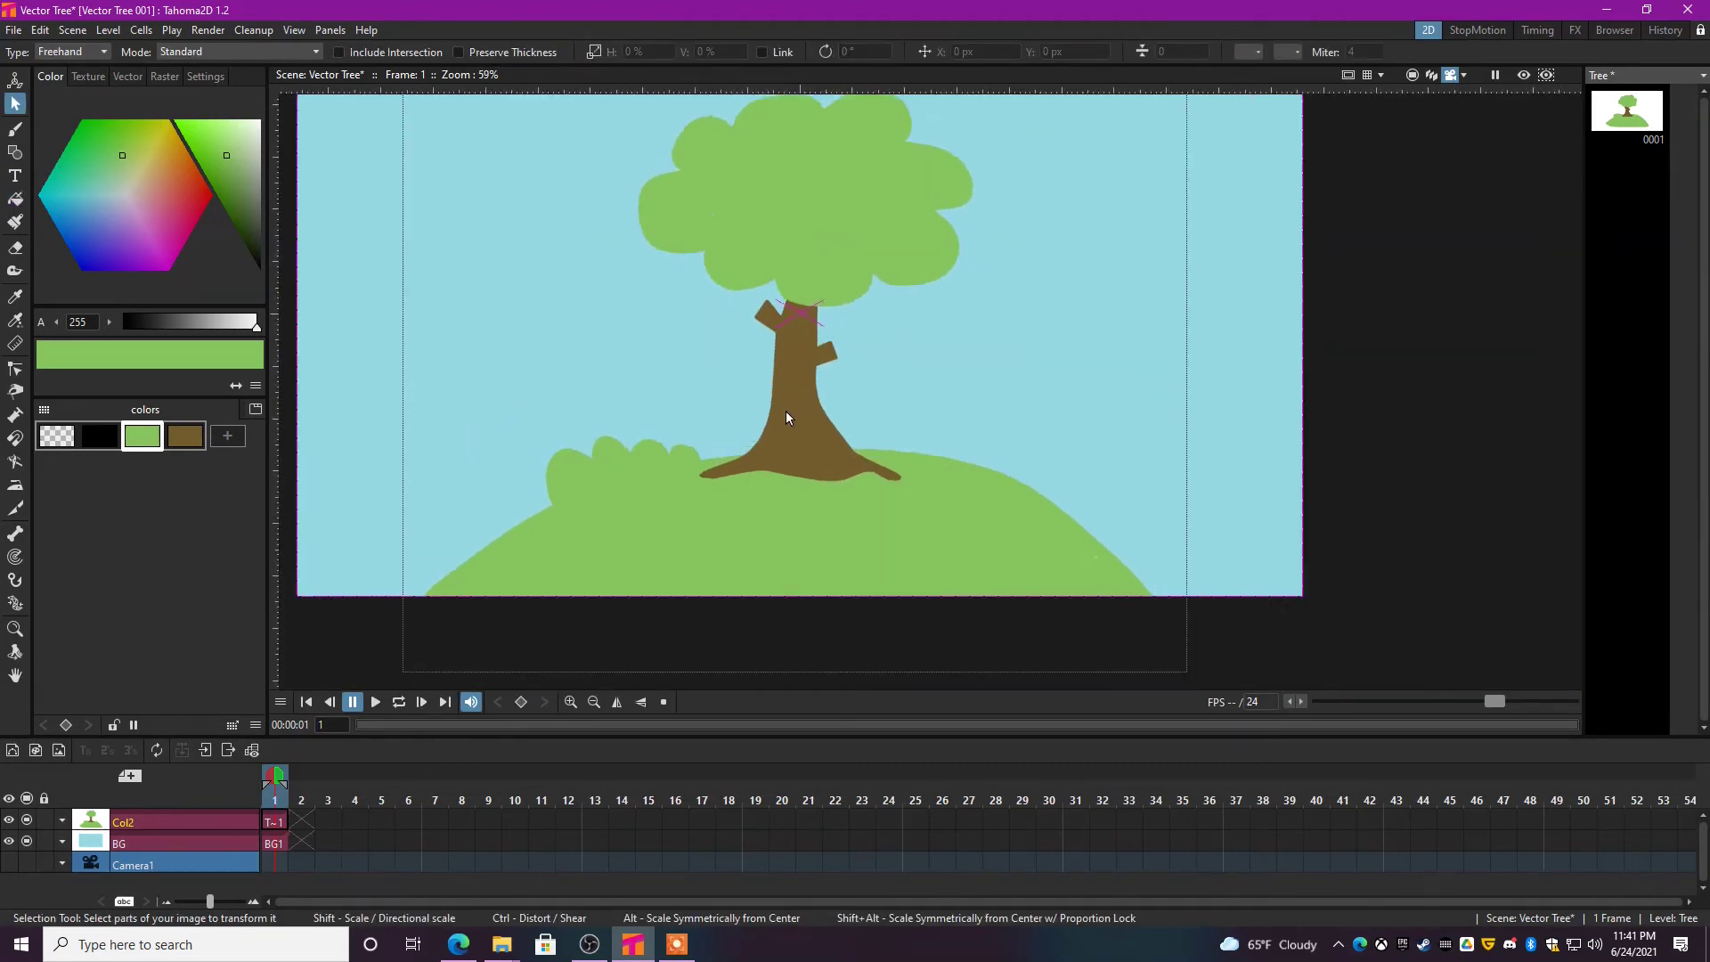
- Select all the shapes with a freehand selection around the drawing and apply the black style to their outlines
{"action": "scroll", "coordinate": [855, 397], "scroll_direction": "down", "scroll_amount": 1}
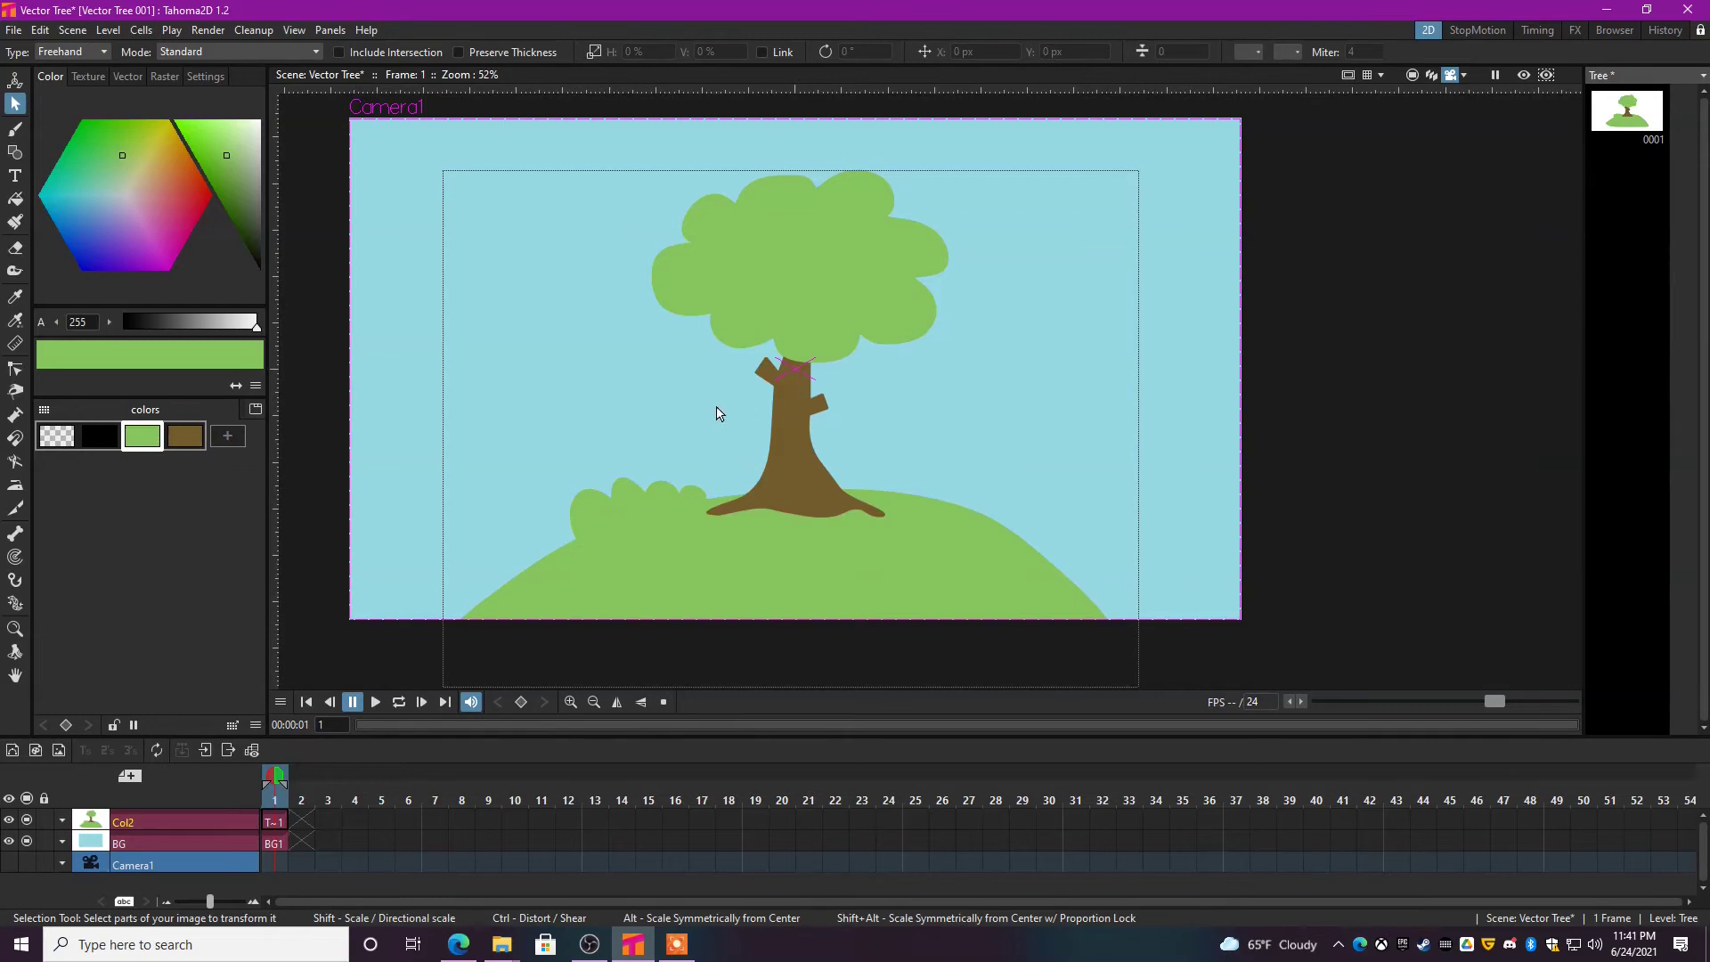
{"action": "left_click_drag", "start_coordinate": [419, 172], "coordinate": [330, 258]}
{"action": "left_click_drag", "start_coordinate": [1247, 168], "coordinate": [769, 145]}
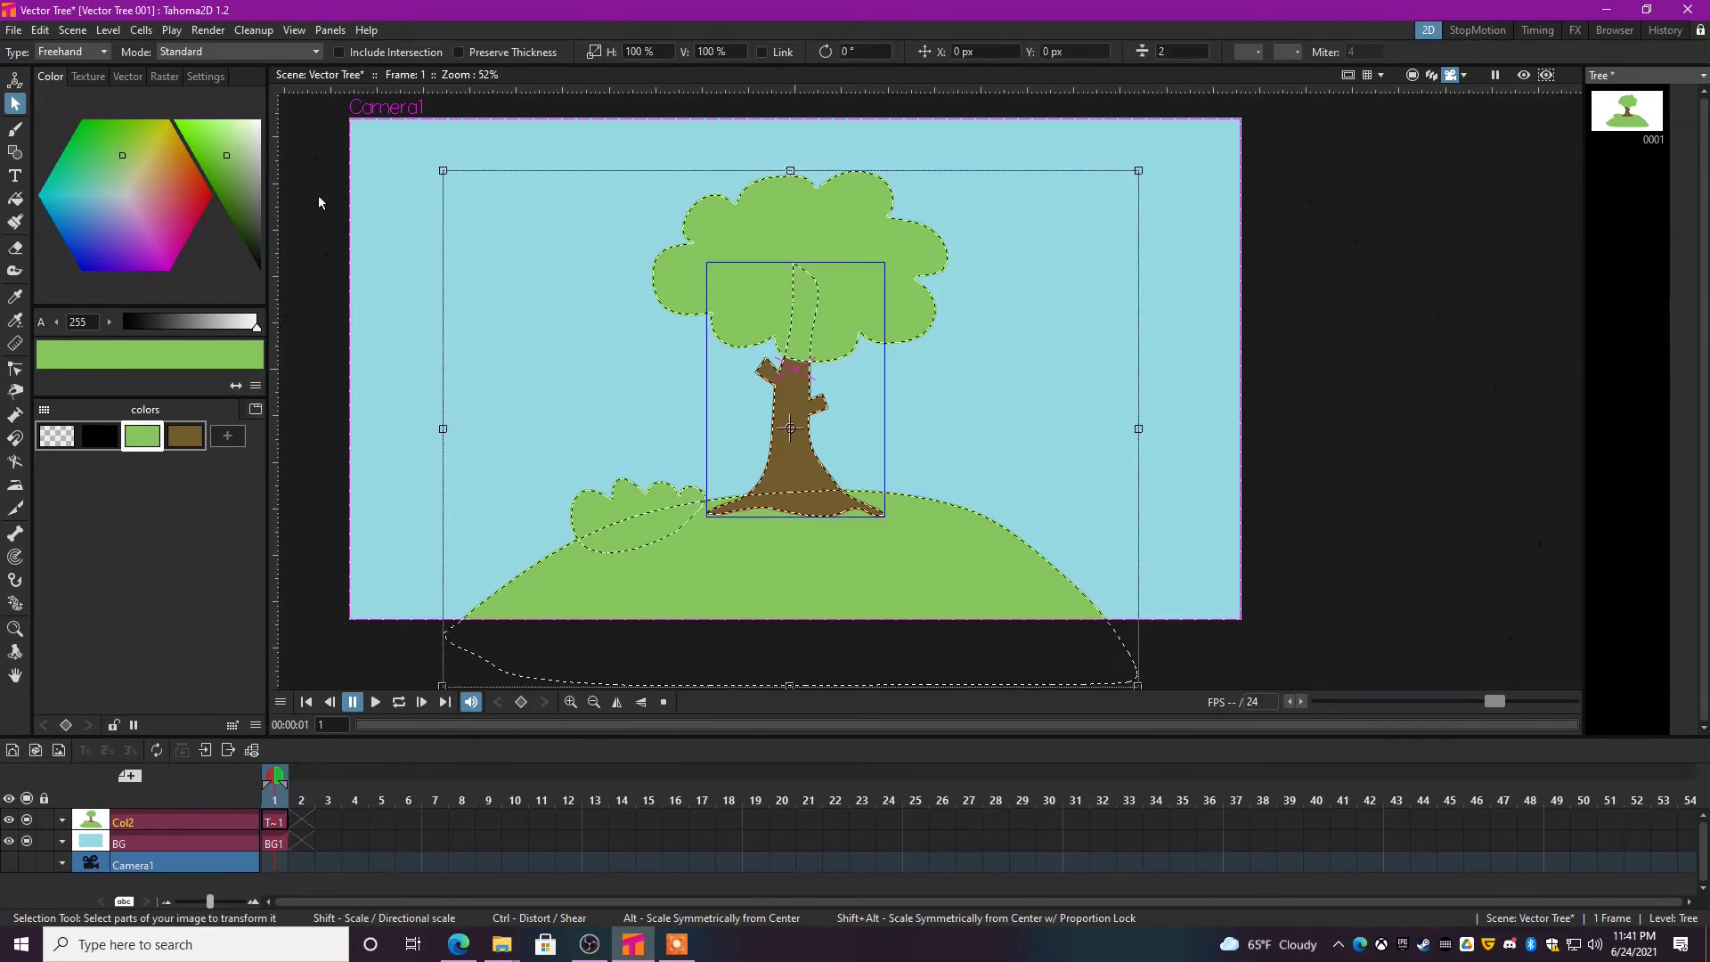
{"action": "left_click", "coordinate": [111, 436]}
{"action": "left_click", "coordinate": [1126, 383]}
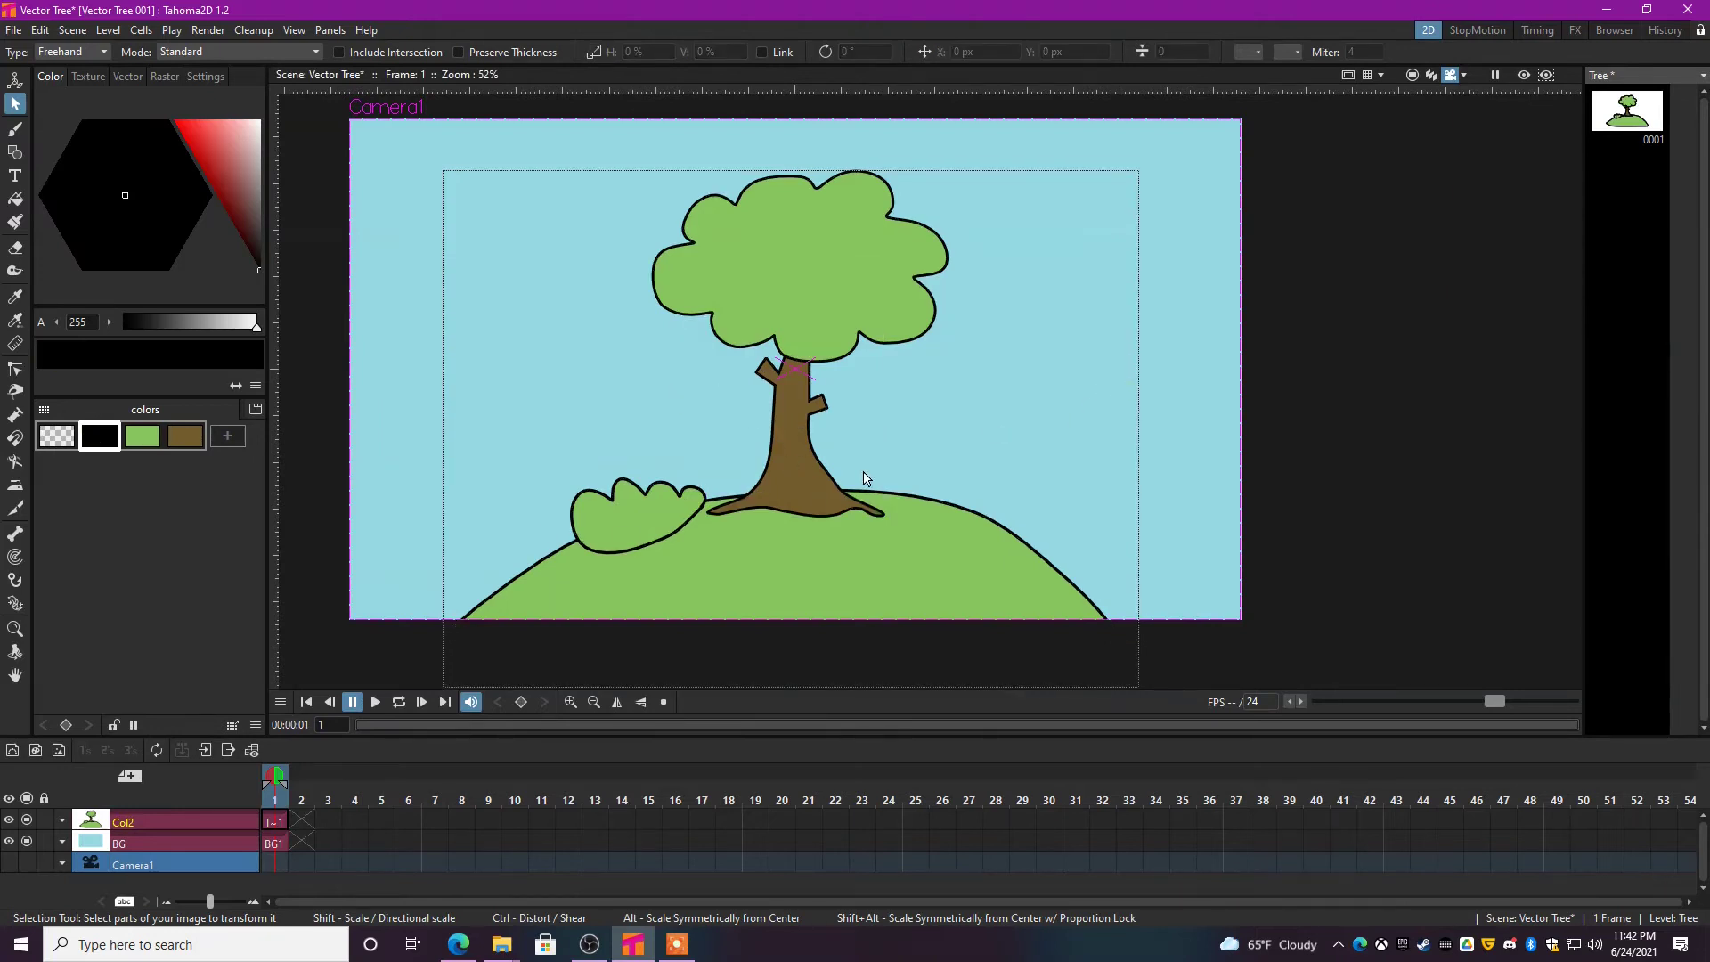
- Try sending the bush behind the hill, and undo that reordering
{"action": "left_click", "coordinate": [692, 503]}
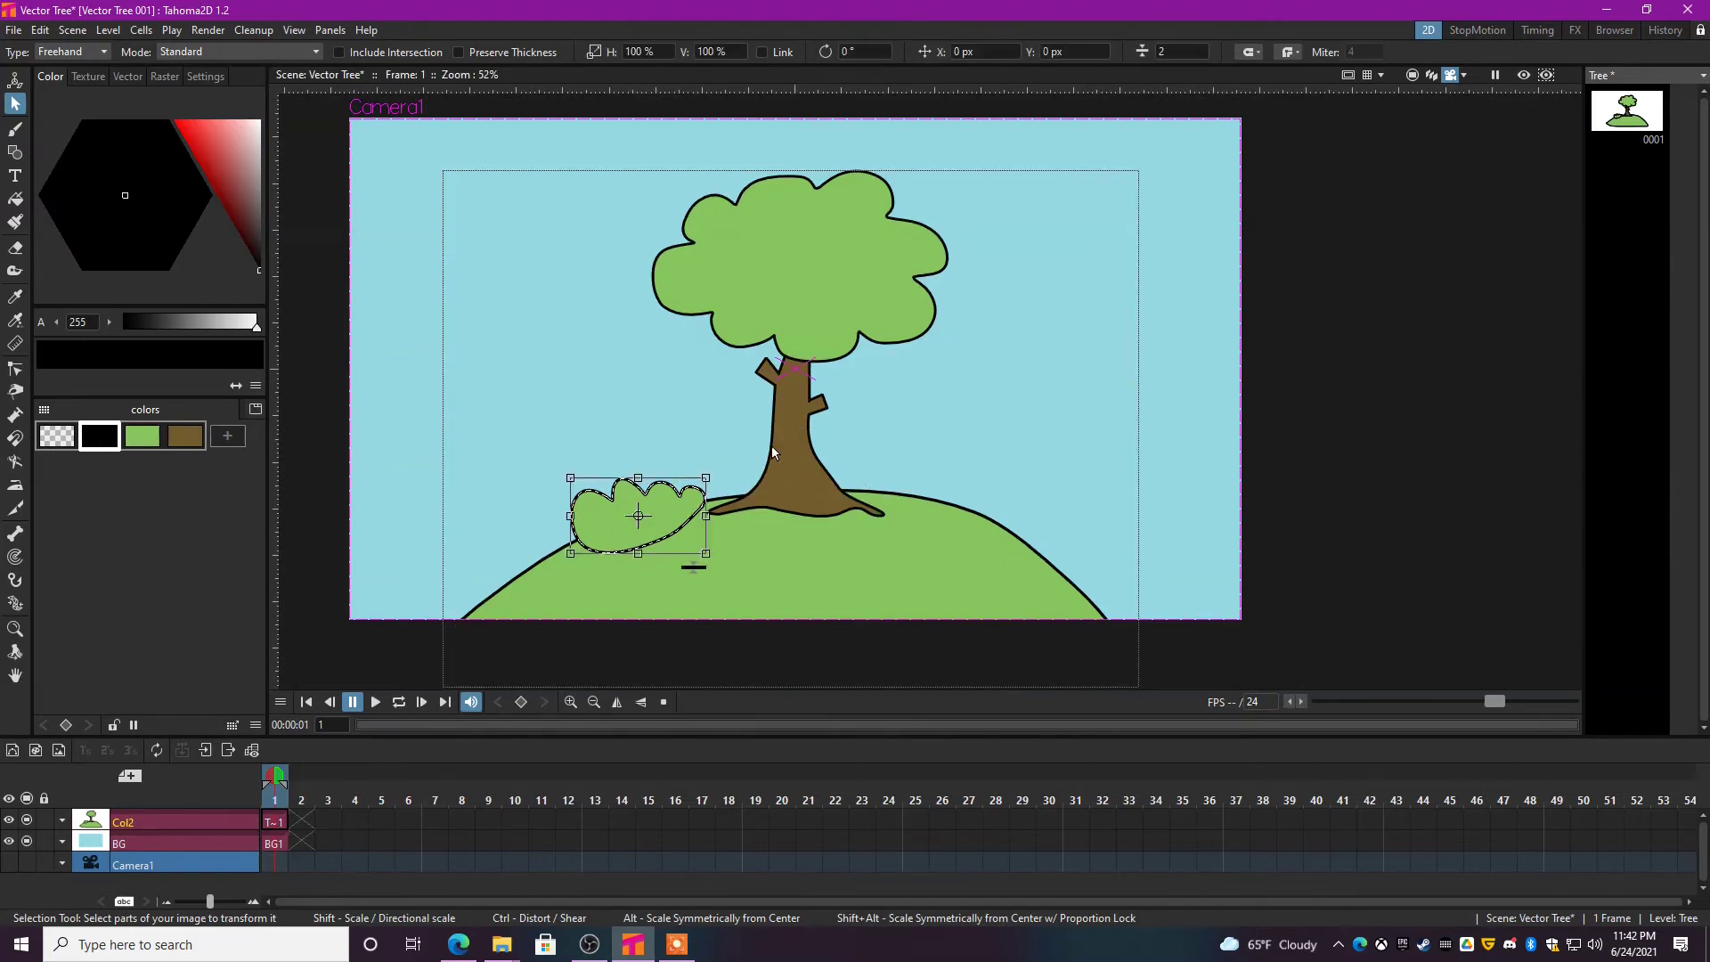
{"action": "key", "text": "ctrl+["}
{"action": "left_click", "coordinate": [967, 395]}
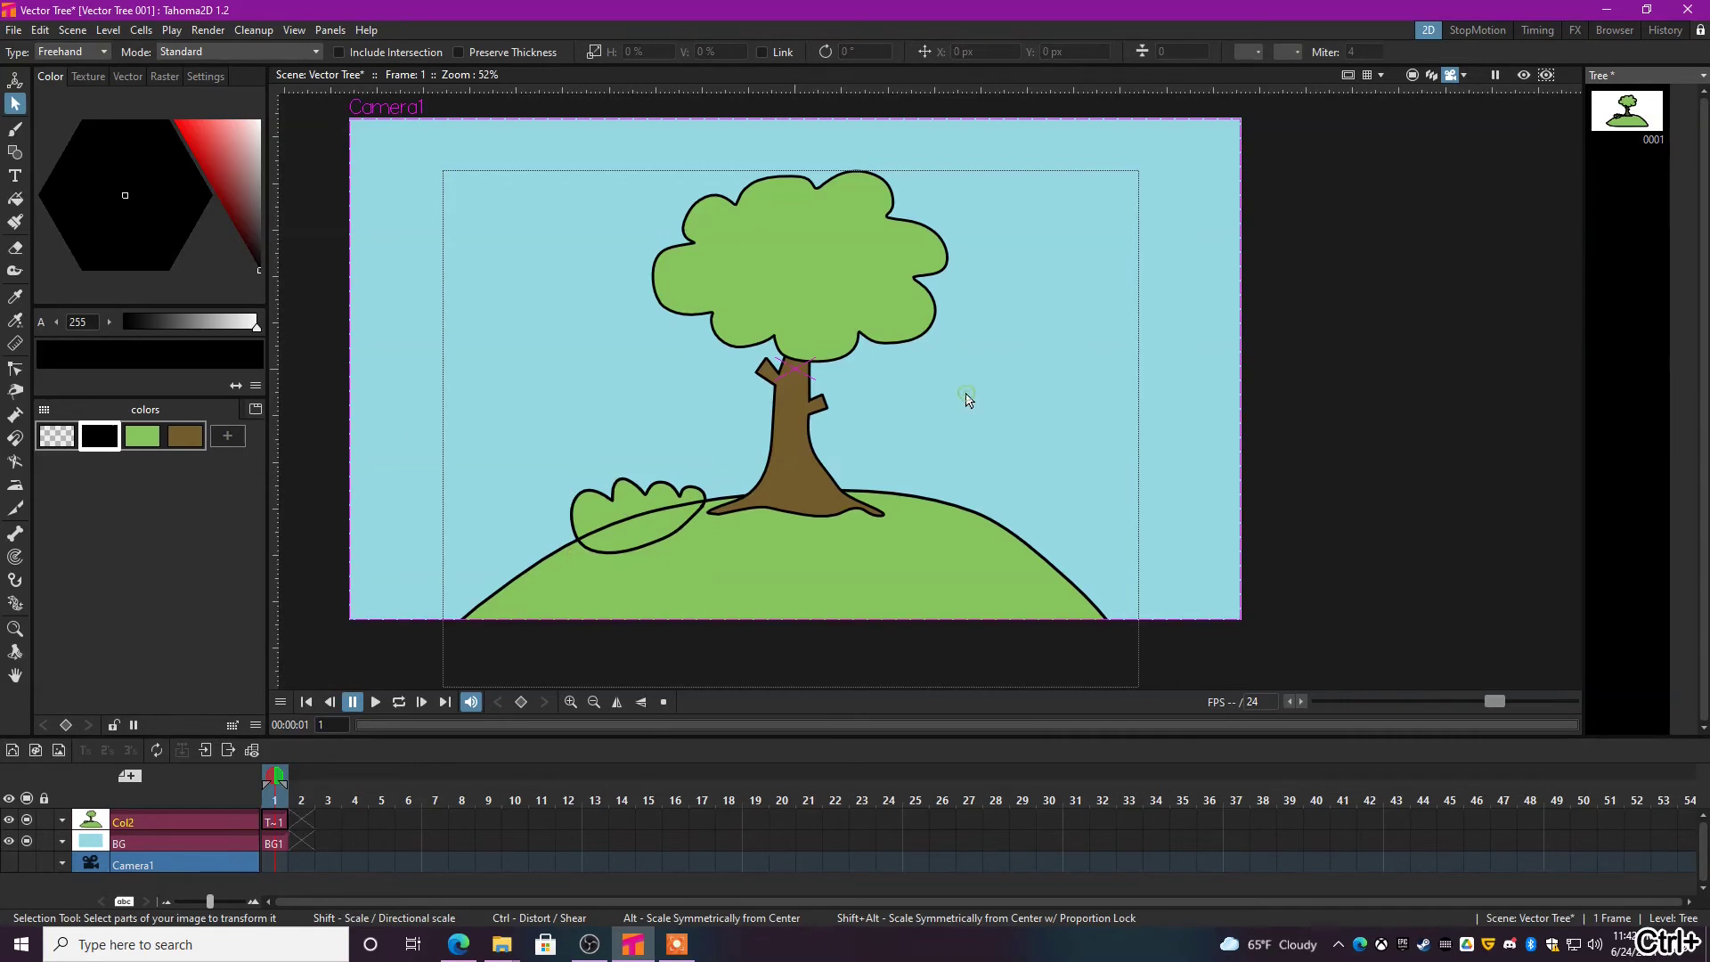
{"action": "key", "text": "ctrl+z"}
- Move the bush slightly left and down along the hill, away from the trunk's left root
{"action": "left_click", "coordinate": [707, 443]}
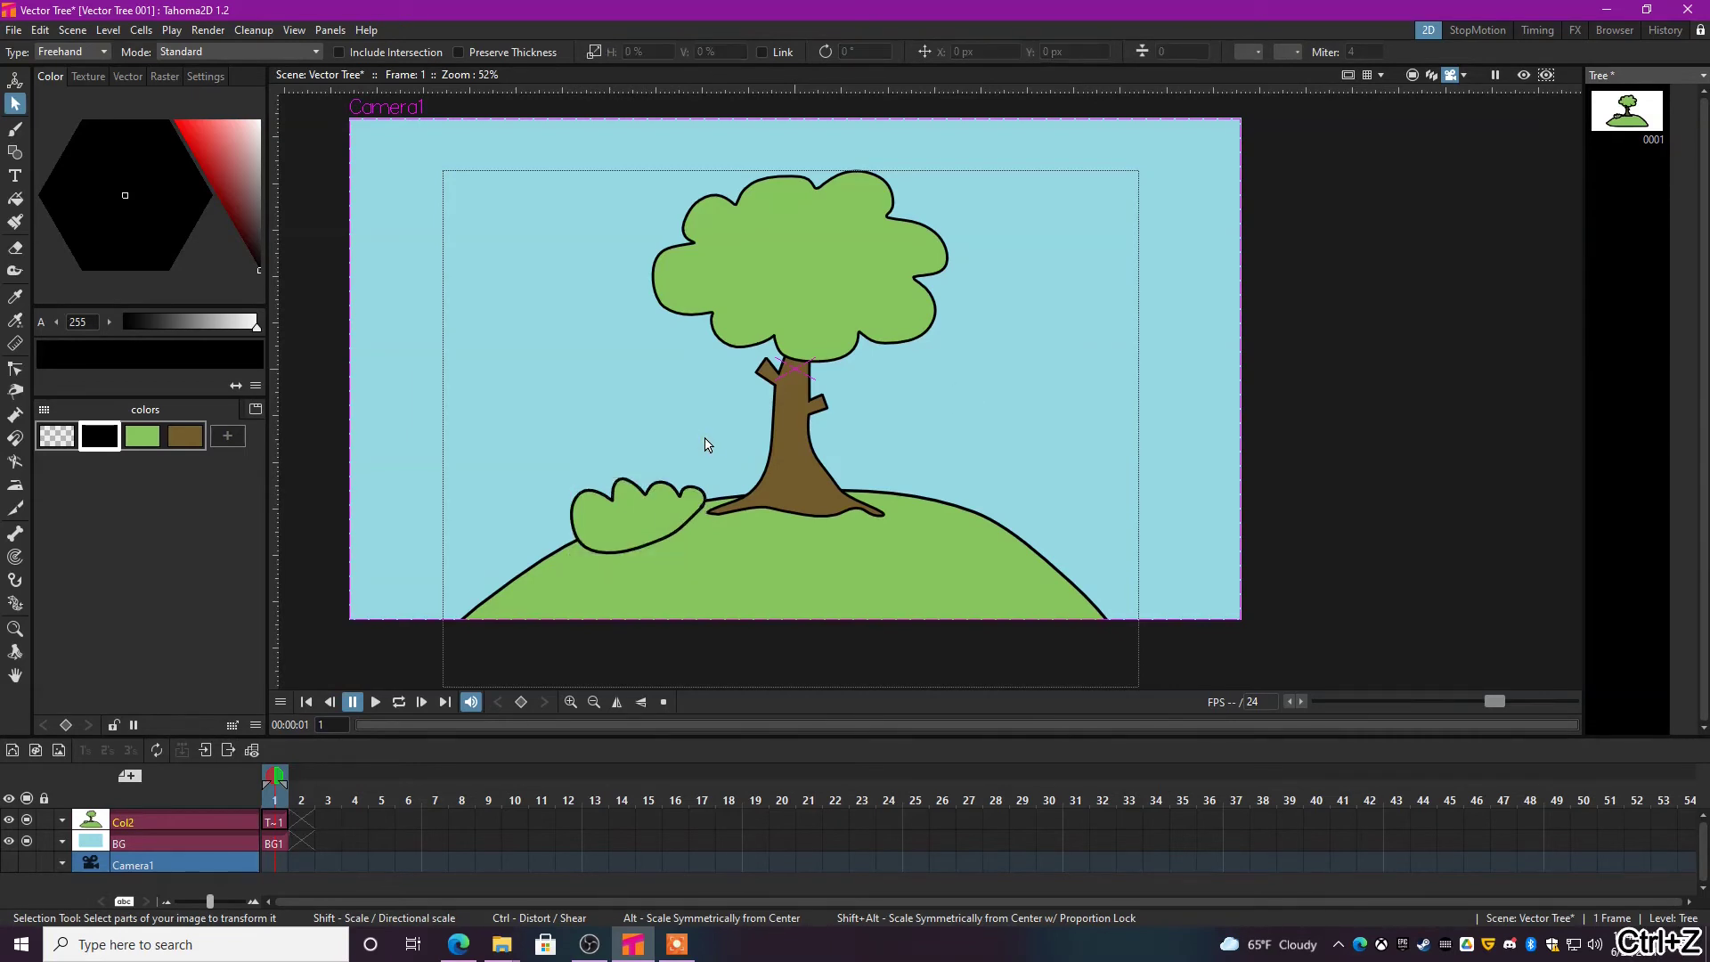
{"action": "left_click_drag", "start_coordinate": [678, 491], "coordinate": [659, 497]}
{"action": "left_click", "coordinate": [688, 411]}
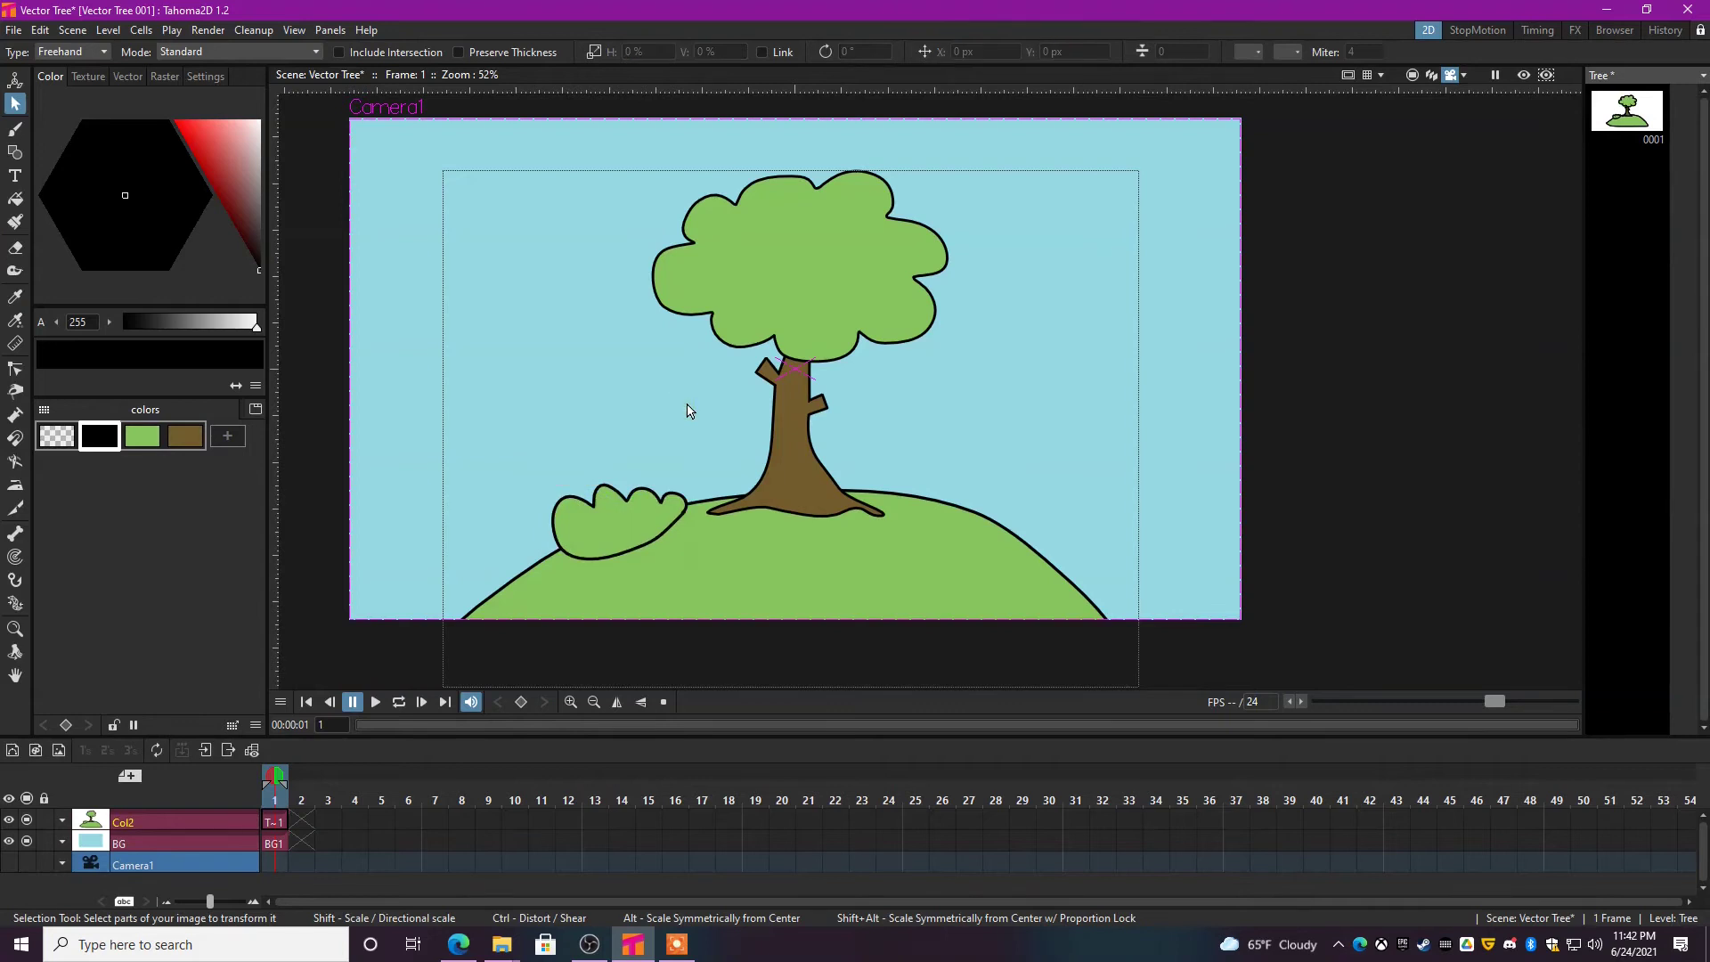
{"action": "scroll", "coordinate": [635, 205], "scroll_direction": "down", "scroll_amount": 1}
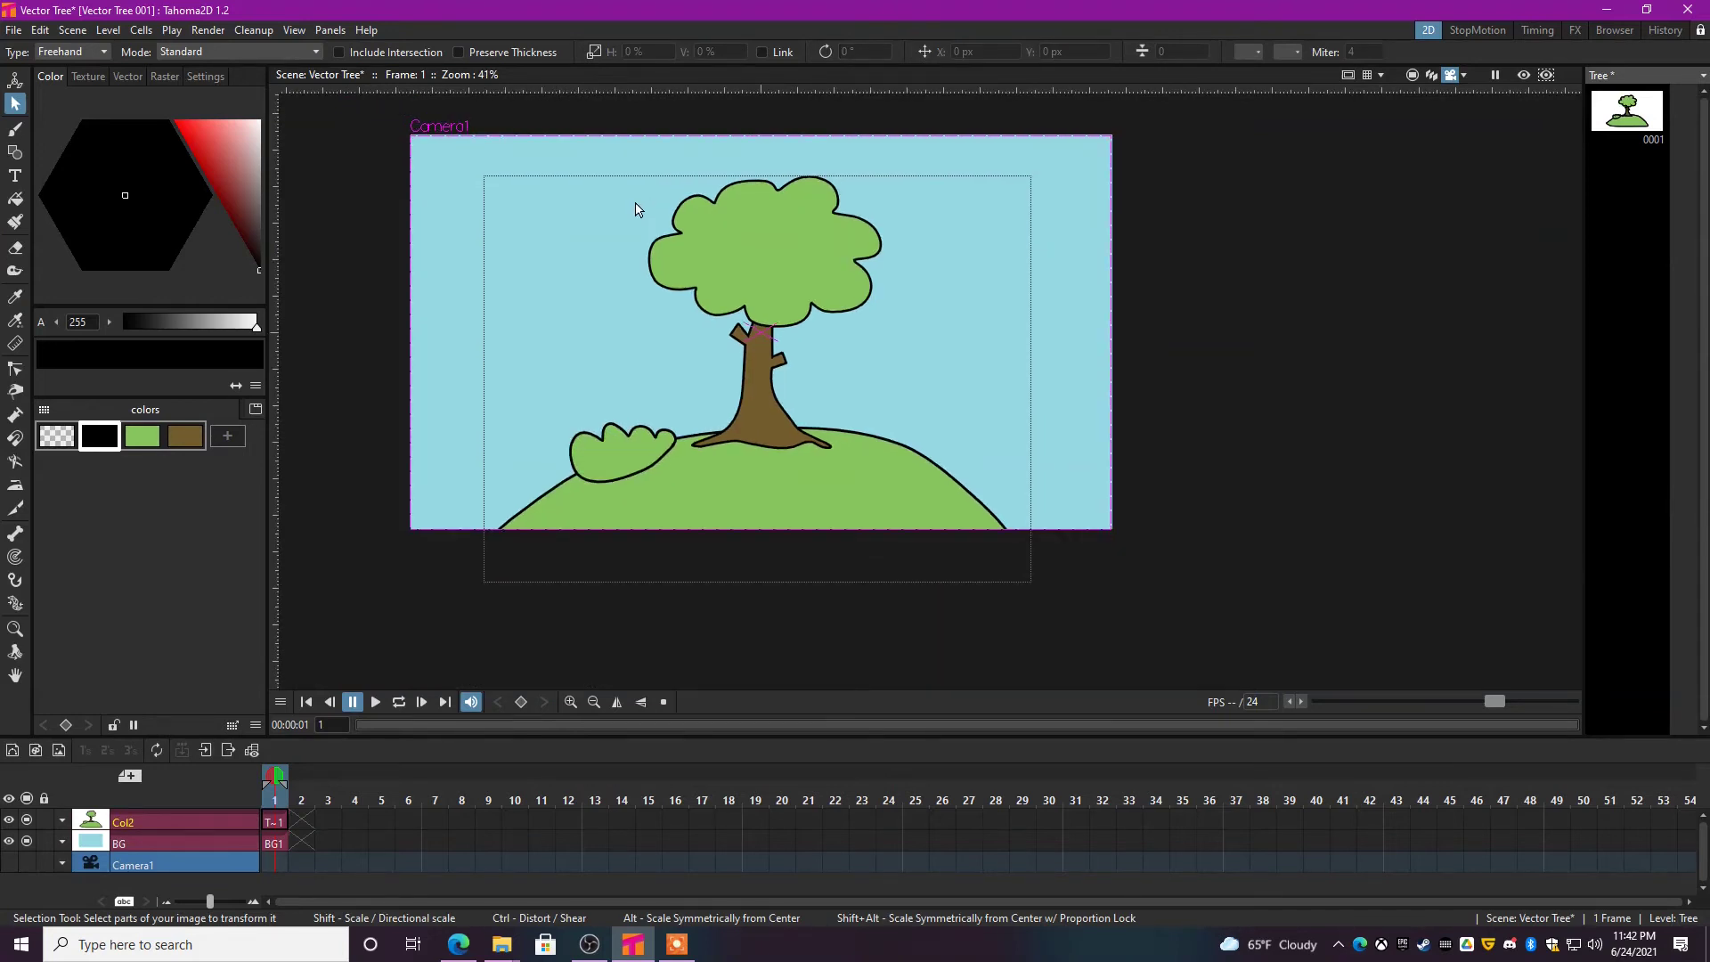
- Undo the bush's last move and the black outlines applied to the shapes
{"action": "mouse_move", "coordinate": [649, 179]}
{"action": "left_mouse_down"}
{"action": "mouse_move", "coordinate": [411, 297]}
{"action": "mouse_move", "coordinate": [1019, 592]}
{"action": "left_mouse_up"}
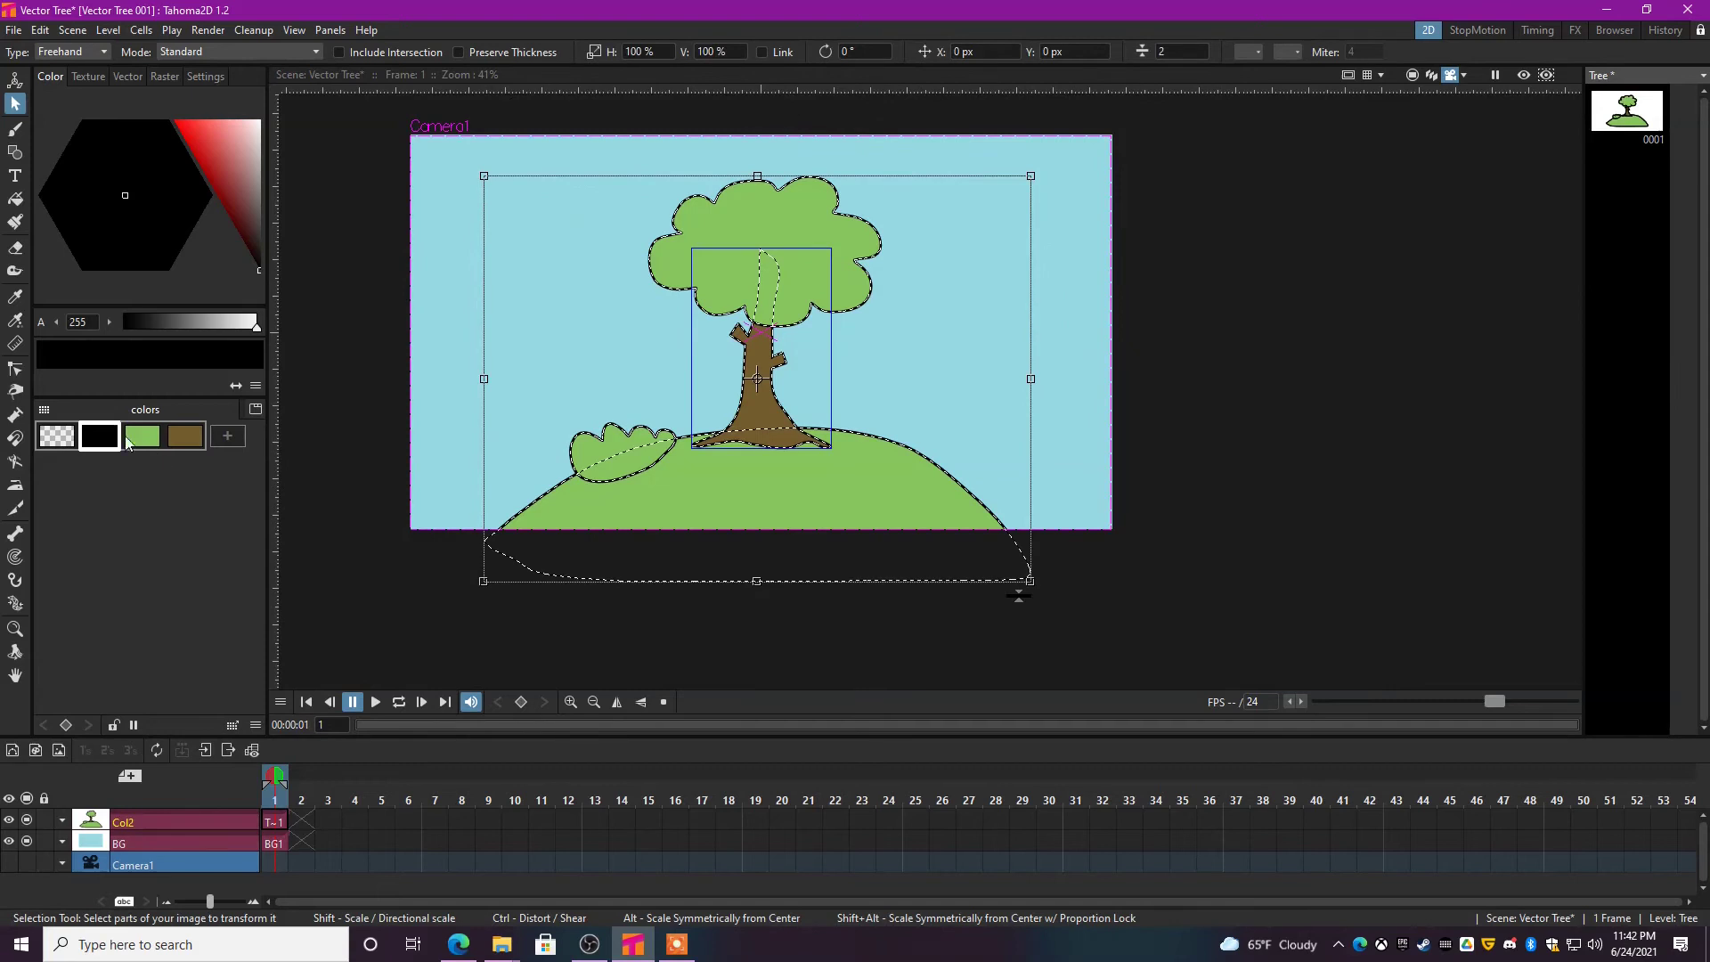
{"action": "left_click", "coordinate": [1279, 367]}
{"action": "key", "text": "ctrl+z"}
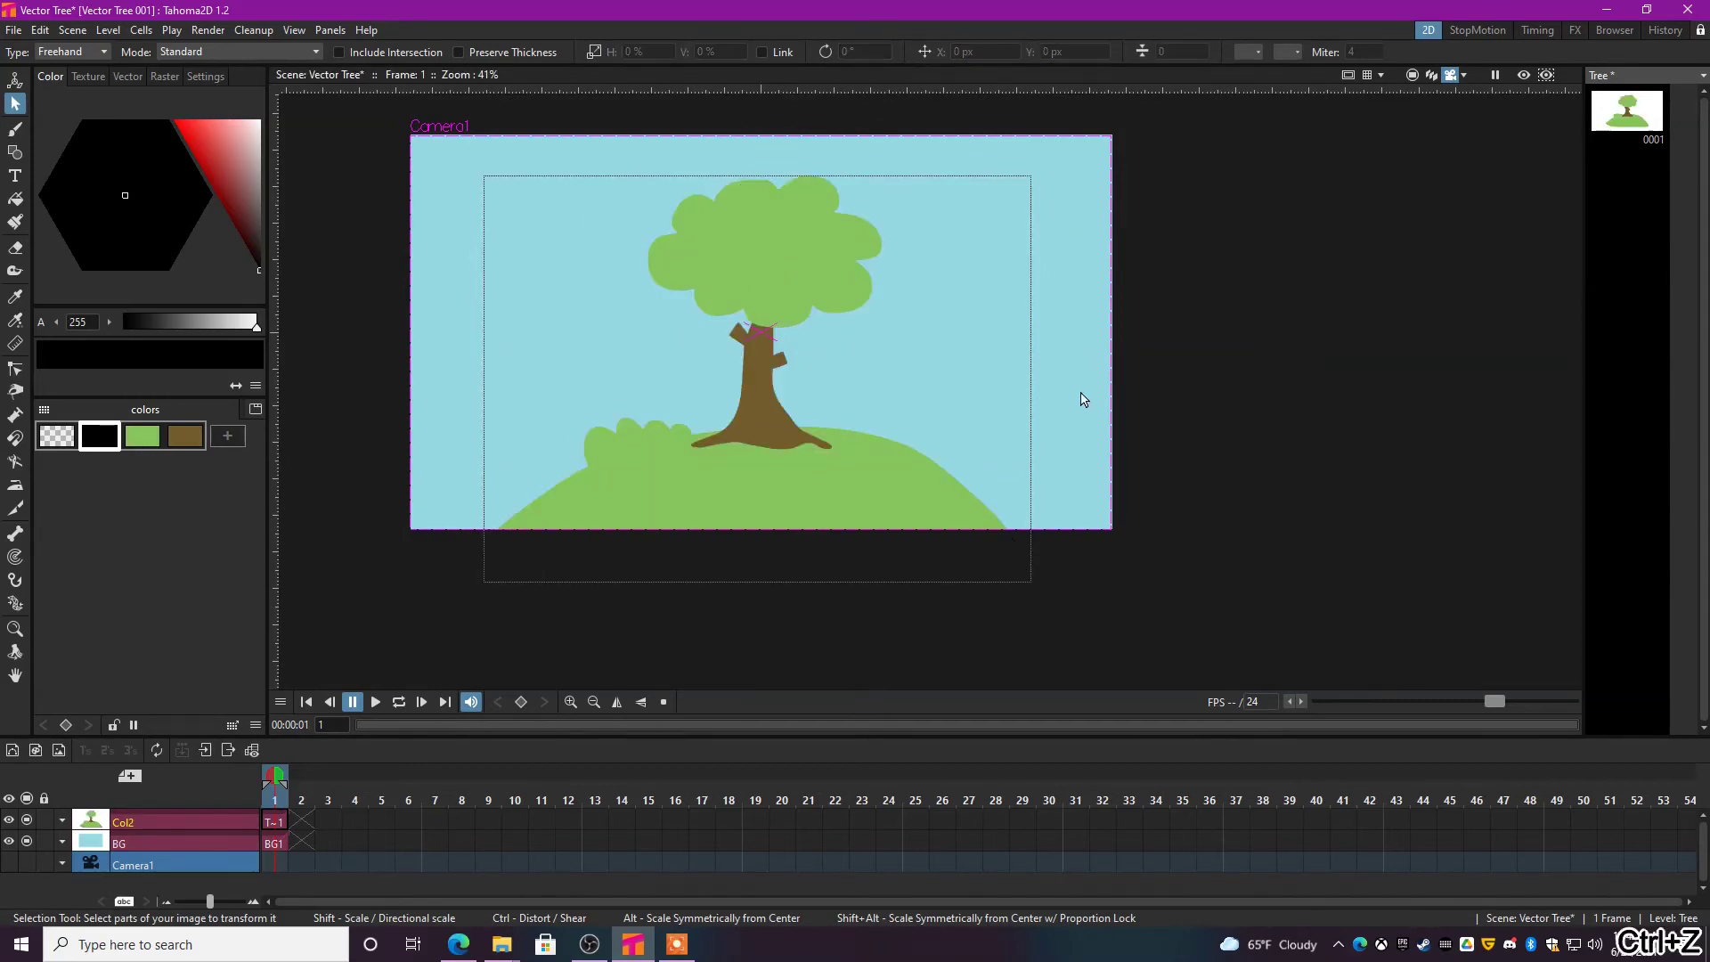
- Add a new palette style based on the light green and darken it to a medium green
{"action": "scroll", "coordinate": [752, 419], "scroll_direction": "up", "scroll_amount": 1}
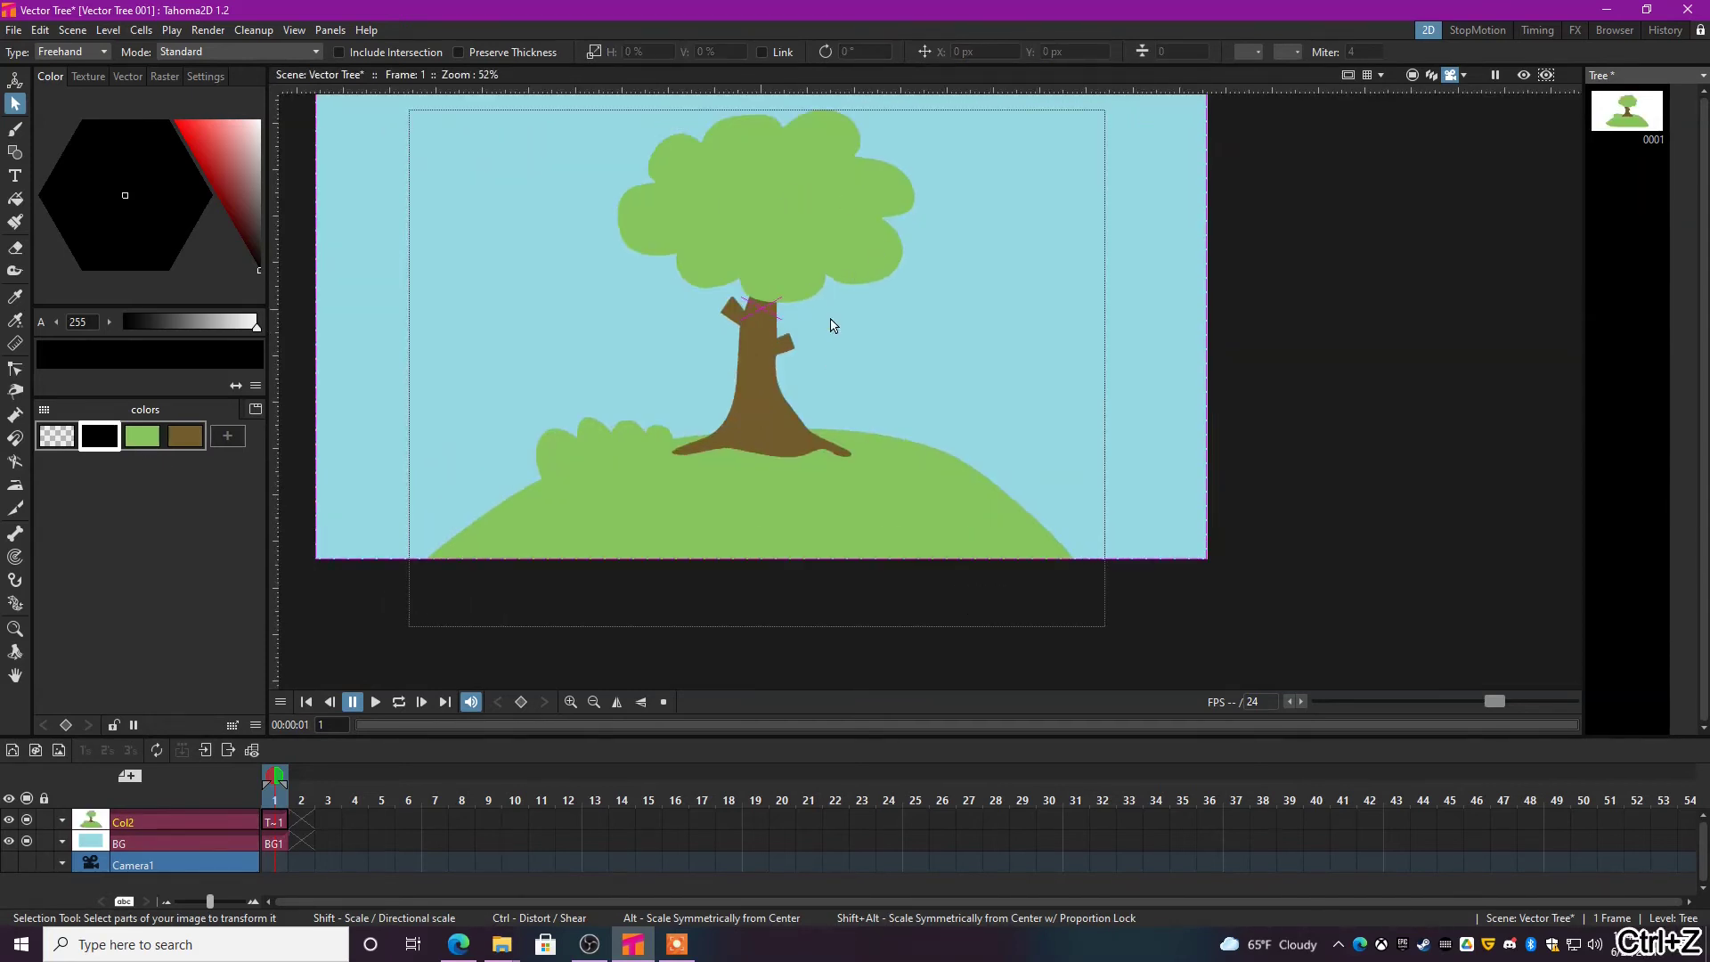
{"action": "scroll", "coordinate": [824, 432], "scroll_direction": "up", "scroll_amount": 1}
{"action": "key", "text": "alt+9"}
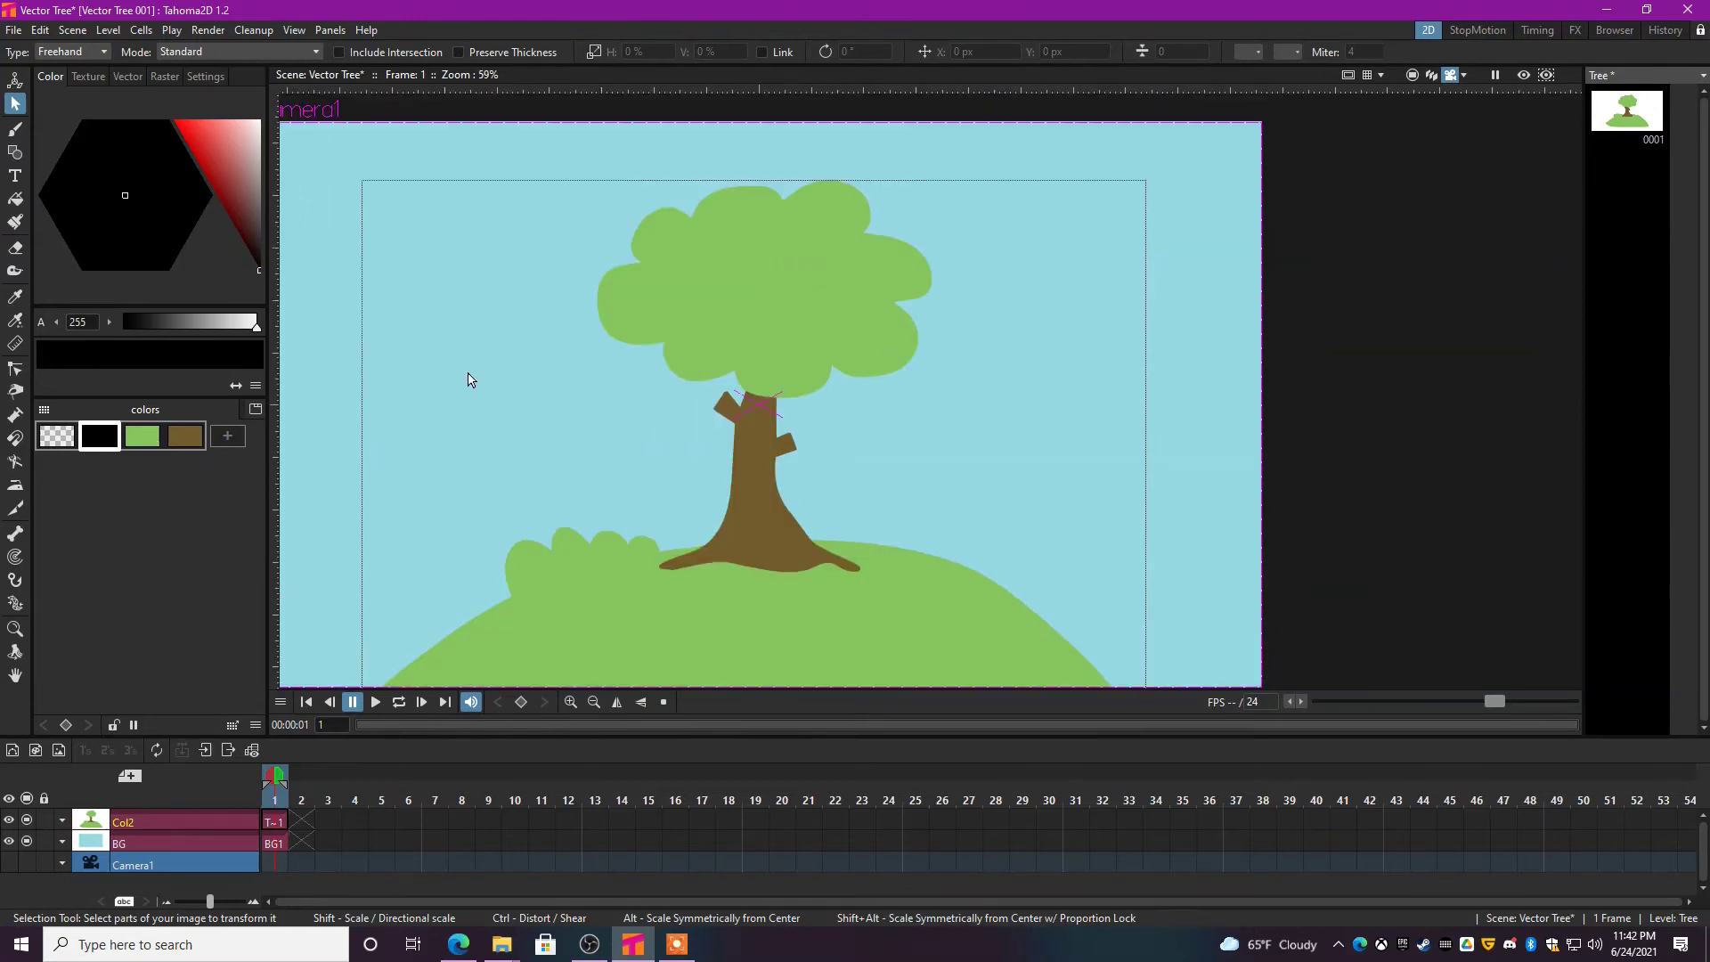
{"action": "left_click", "coordinate": [148, 440]}
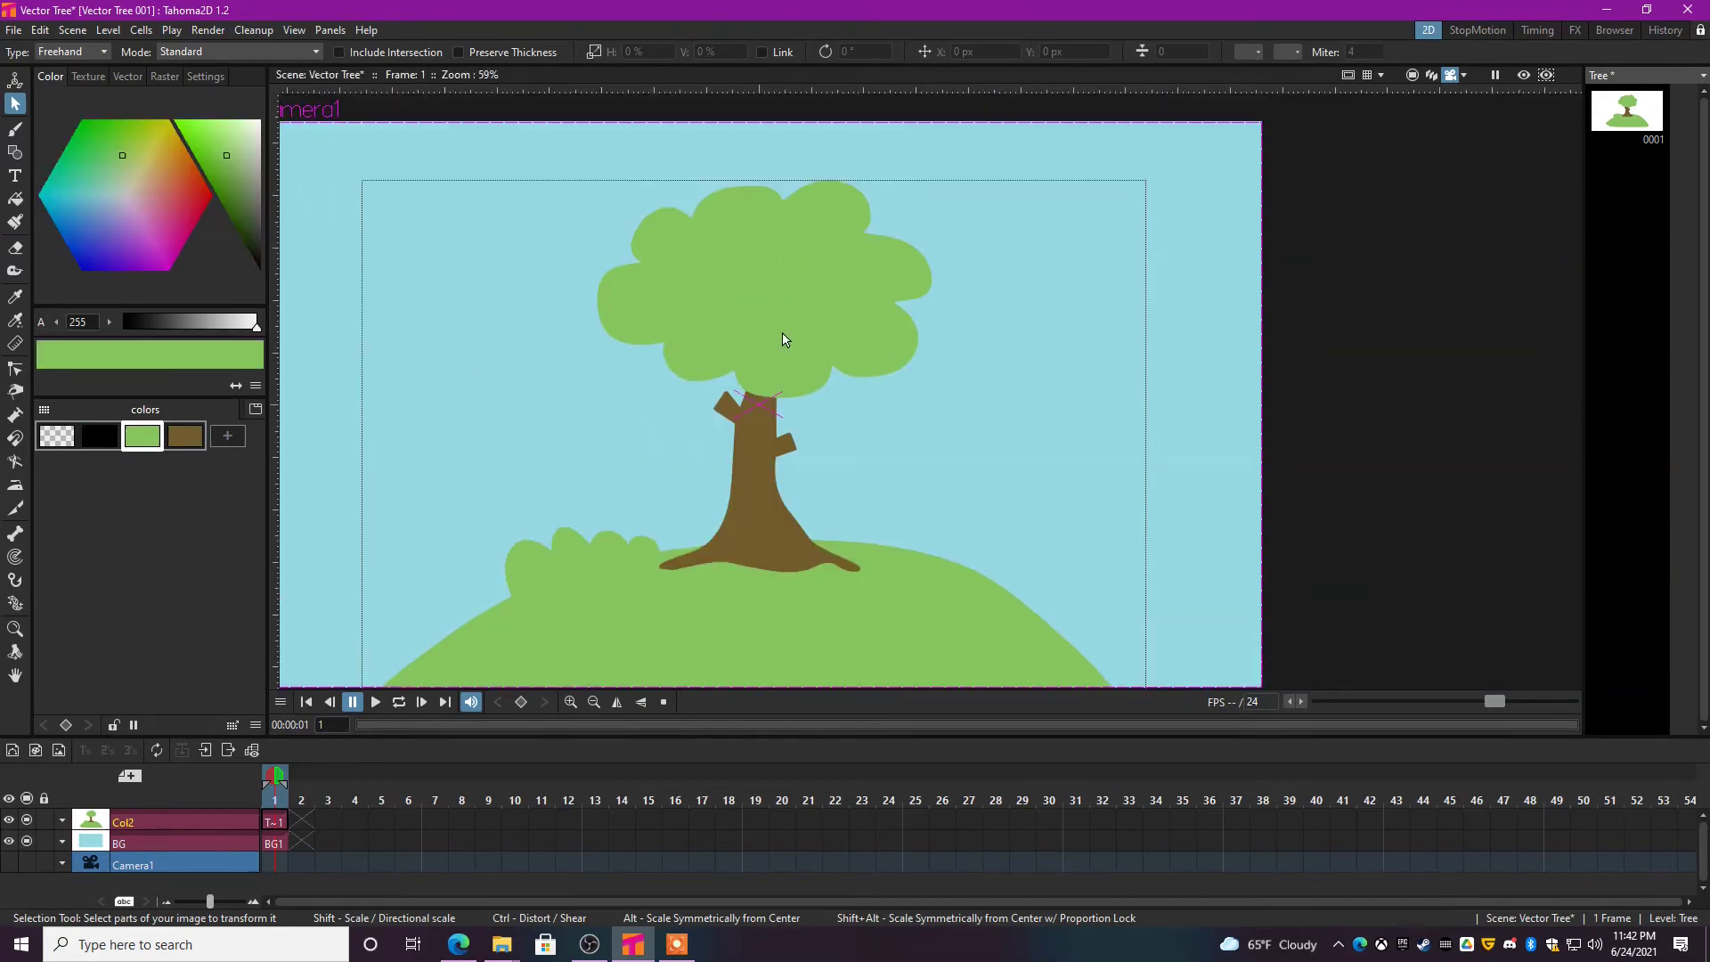
{"action": "left_click", "coordinate": [237, 433]}
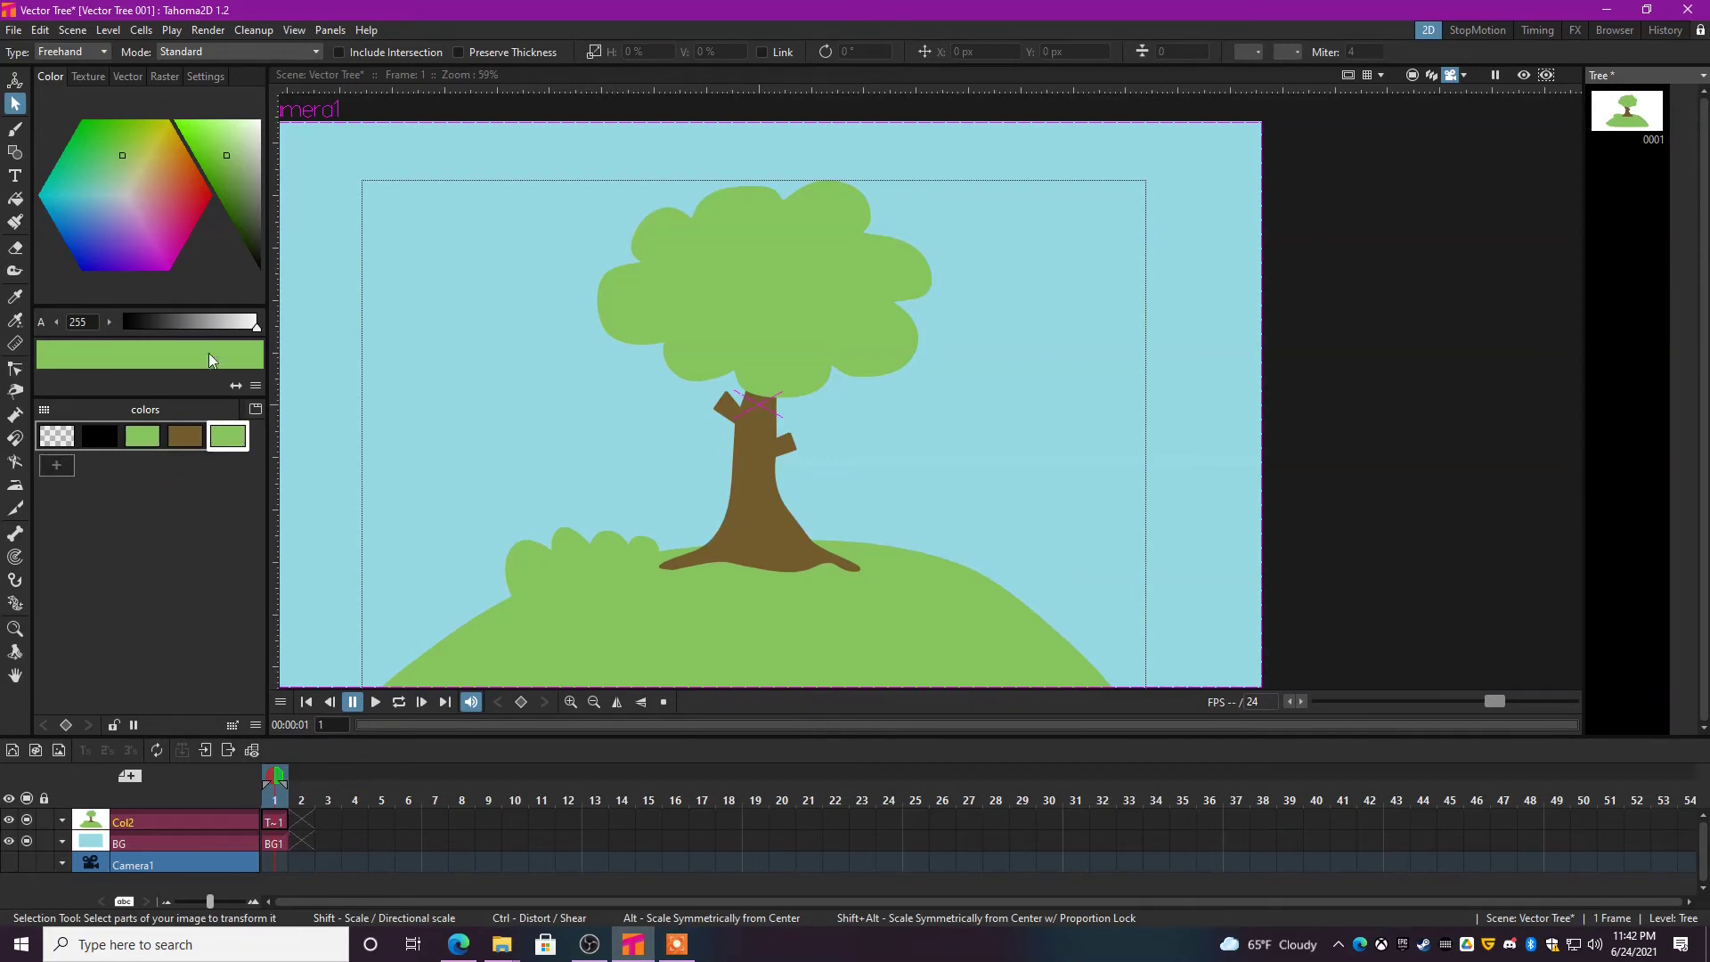
{"action": "left_click_drag", "start_coordinate": [230, 161], "coordinate": [228, 175]}
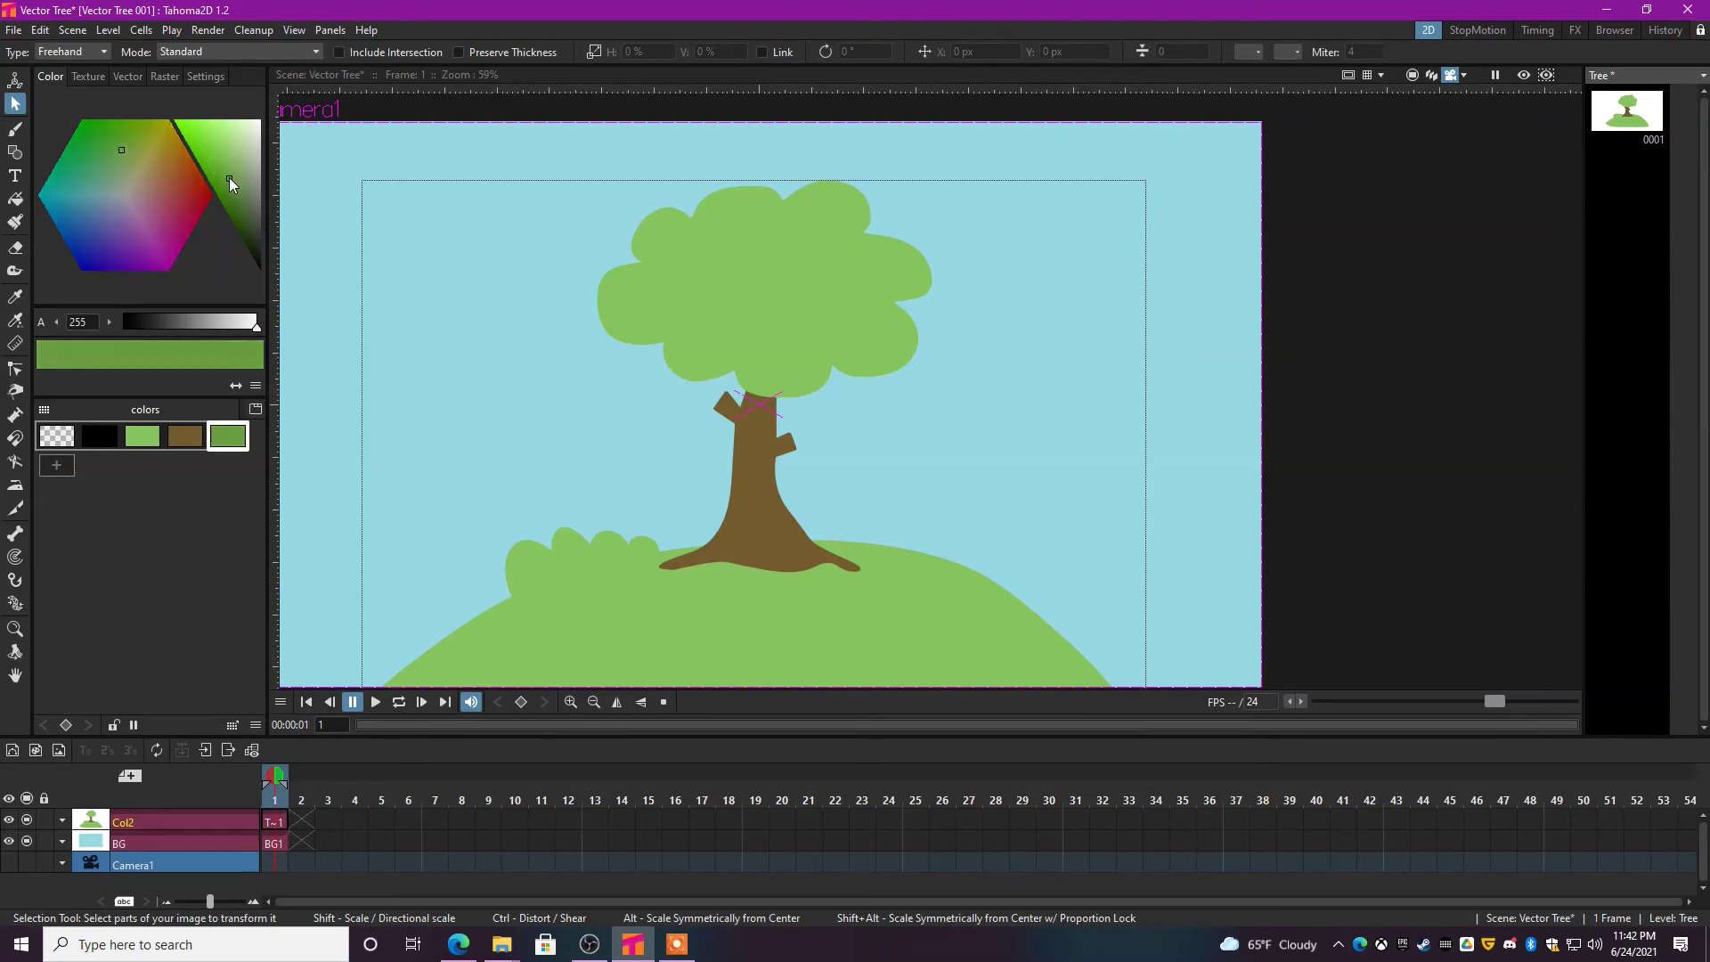
- Brush a scalloped shading line across the tree crown and fill the area on its left and underside with the medium green
{"action": "key", "text": "b"}
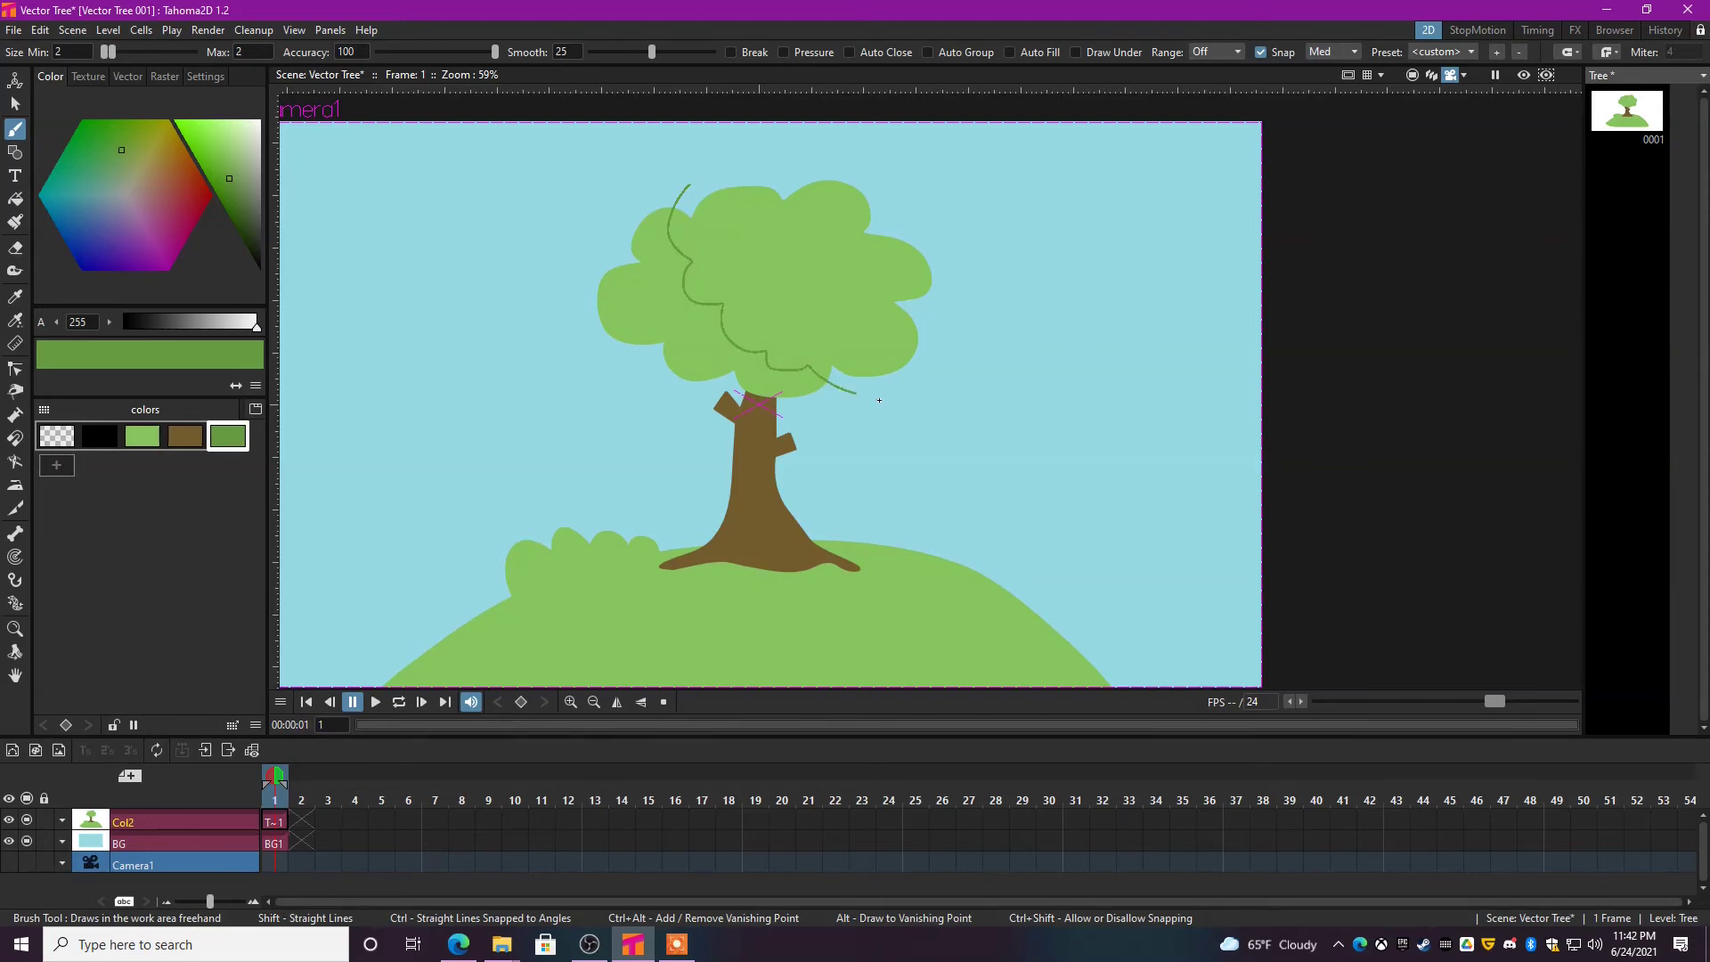
{"action": "left_click_drag", "start_coordinate": [879, 400], "coordinate": [879, 400]}
{"action": "key", "text": "f"}
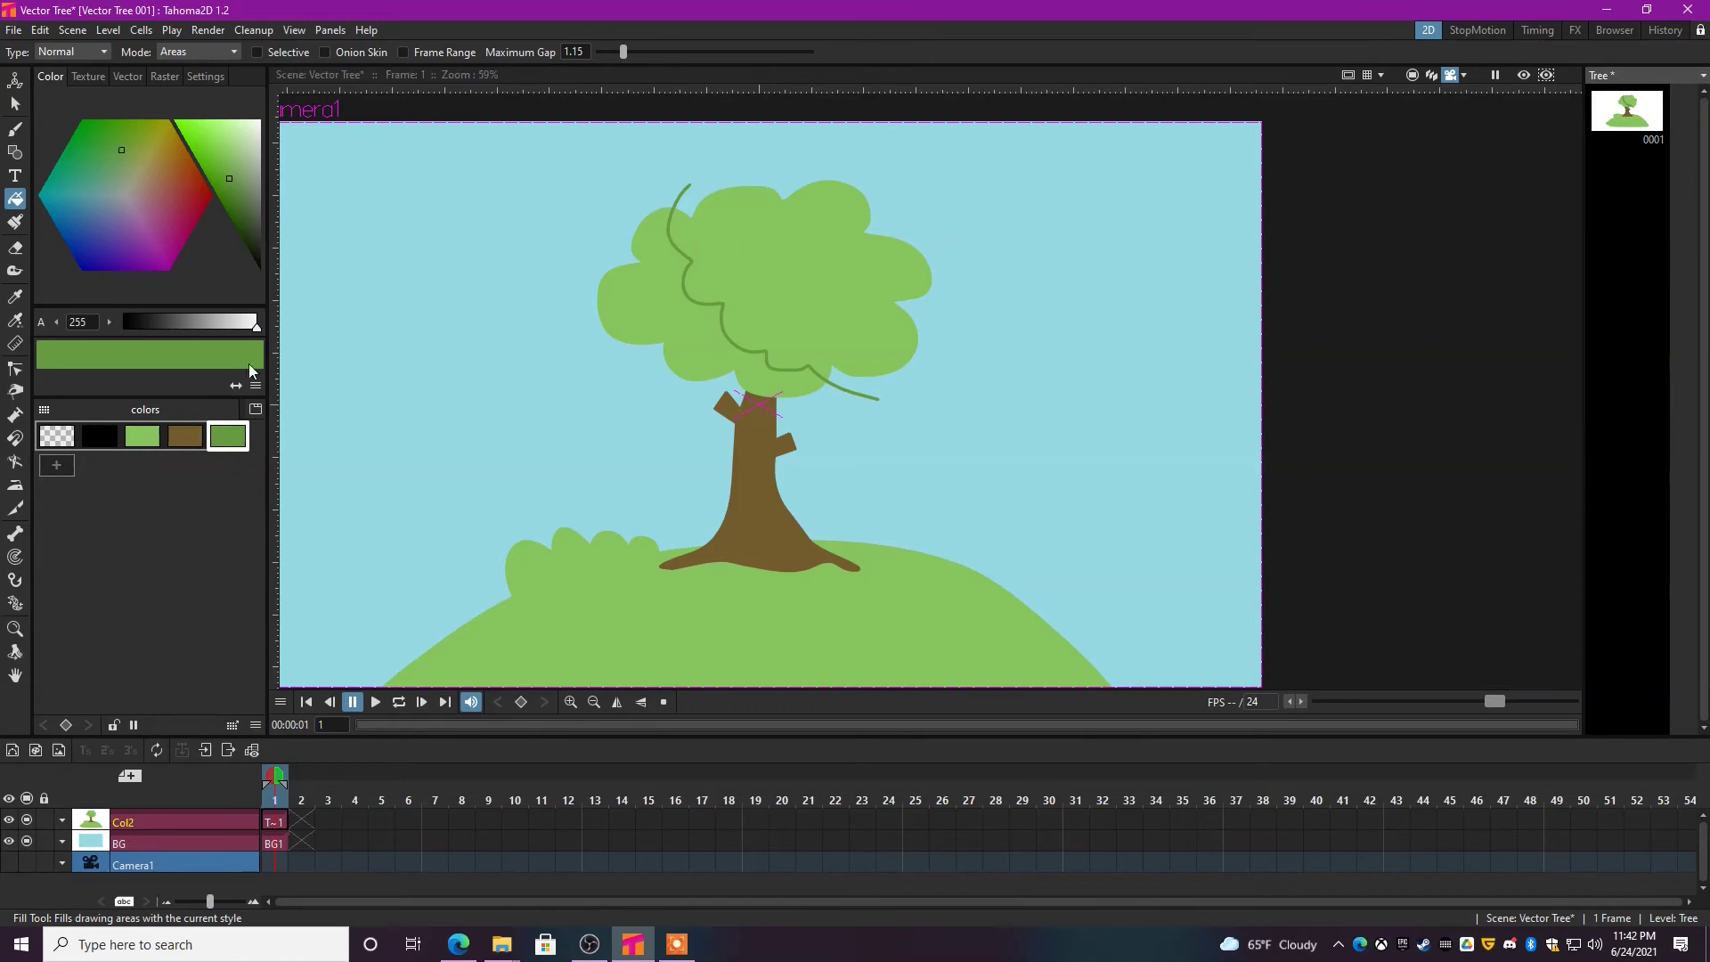
{"action": "left_click", "coordinate": [659, 281]}
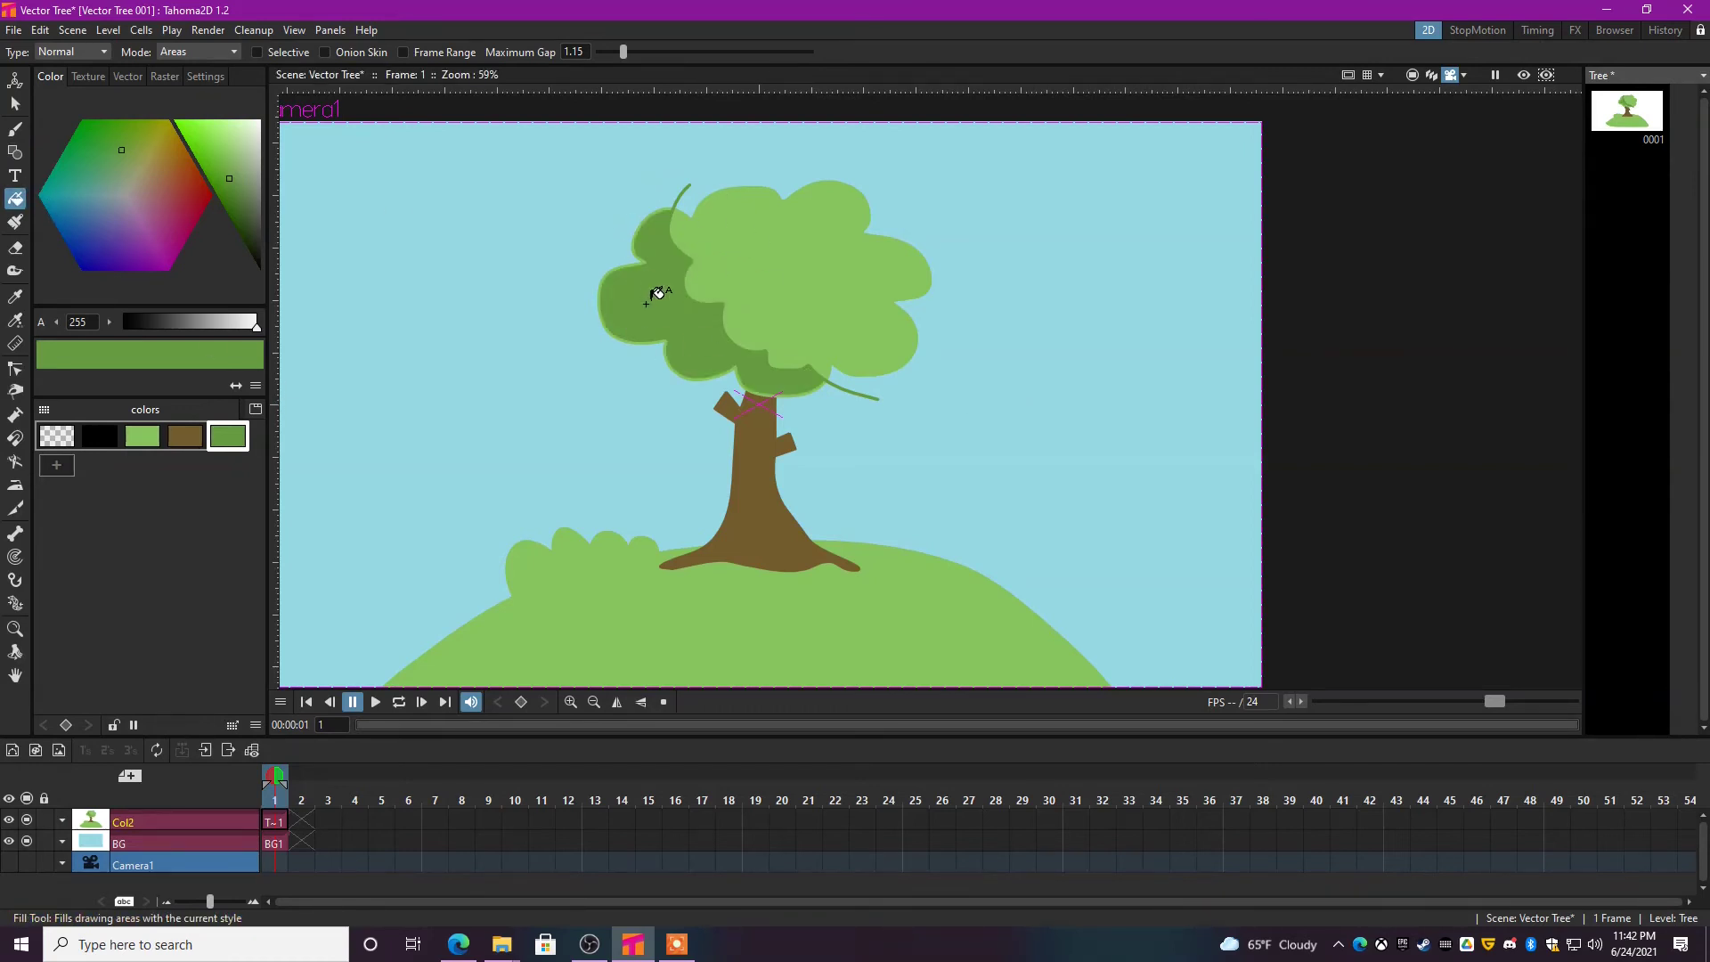
- Reduce the thickness of the shading line and of the tree crown's outline to 0
{"action": "key", "text": "s"}
{"action": "left_click", "coordinate": [684, 256]}
{"action": "left_click", "coordinate": [995, 465]}
{"action": "scroll", "coordinate": [815, 322], "scroll_direction": "up", "scroll_amount": 3}
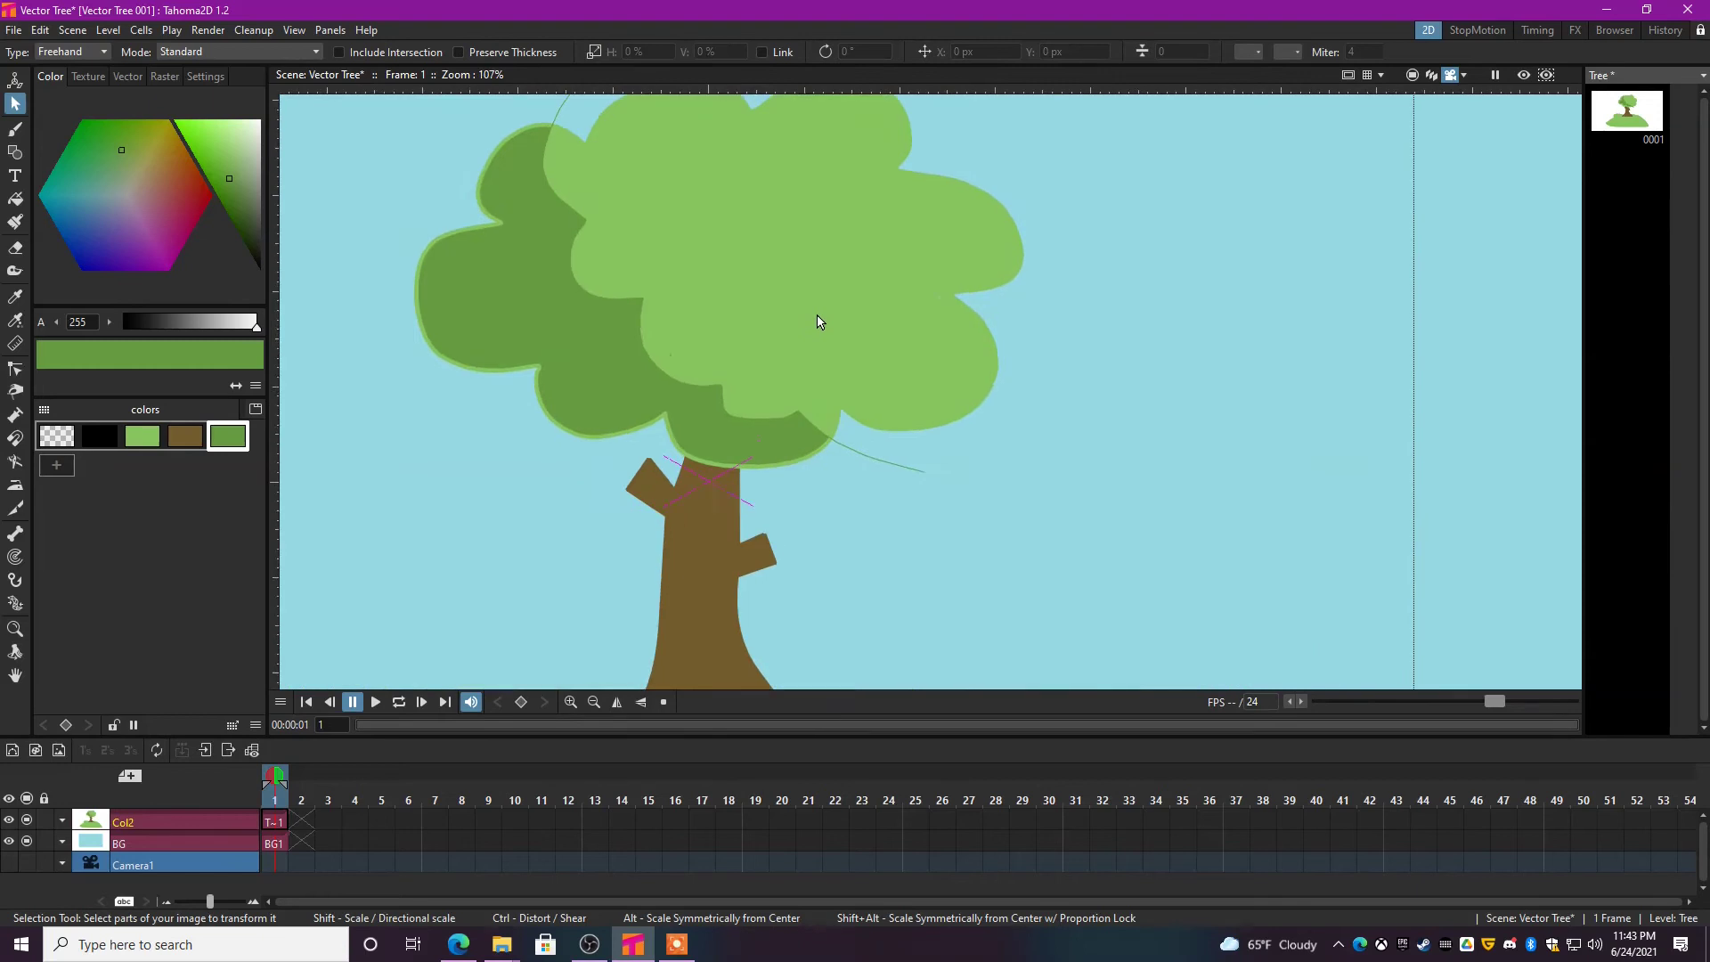
{"action": "left_click", "coordinate": [674, 449]}
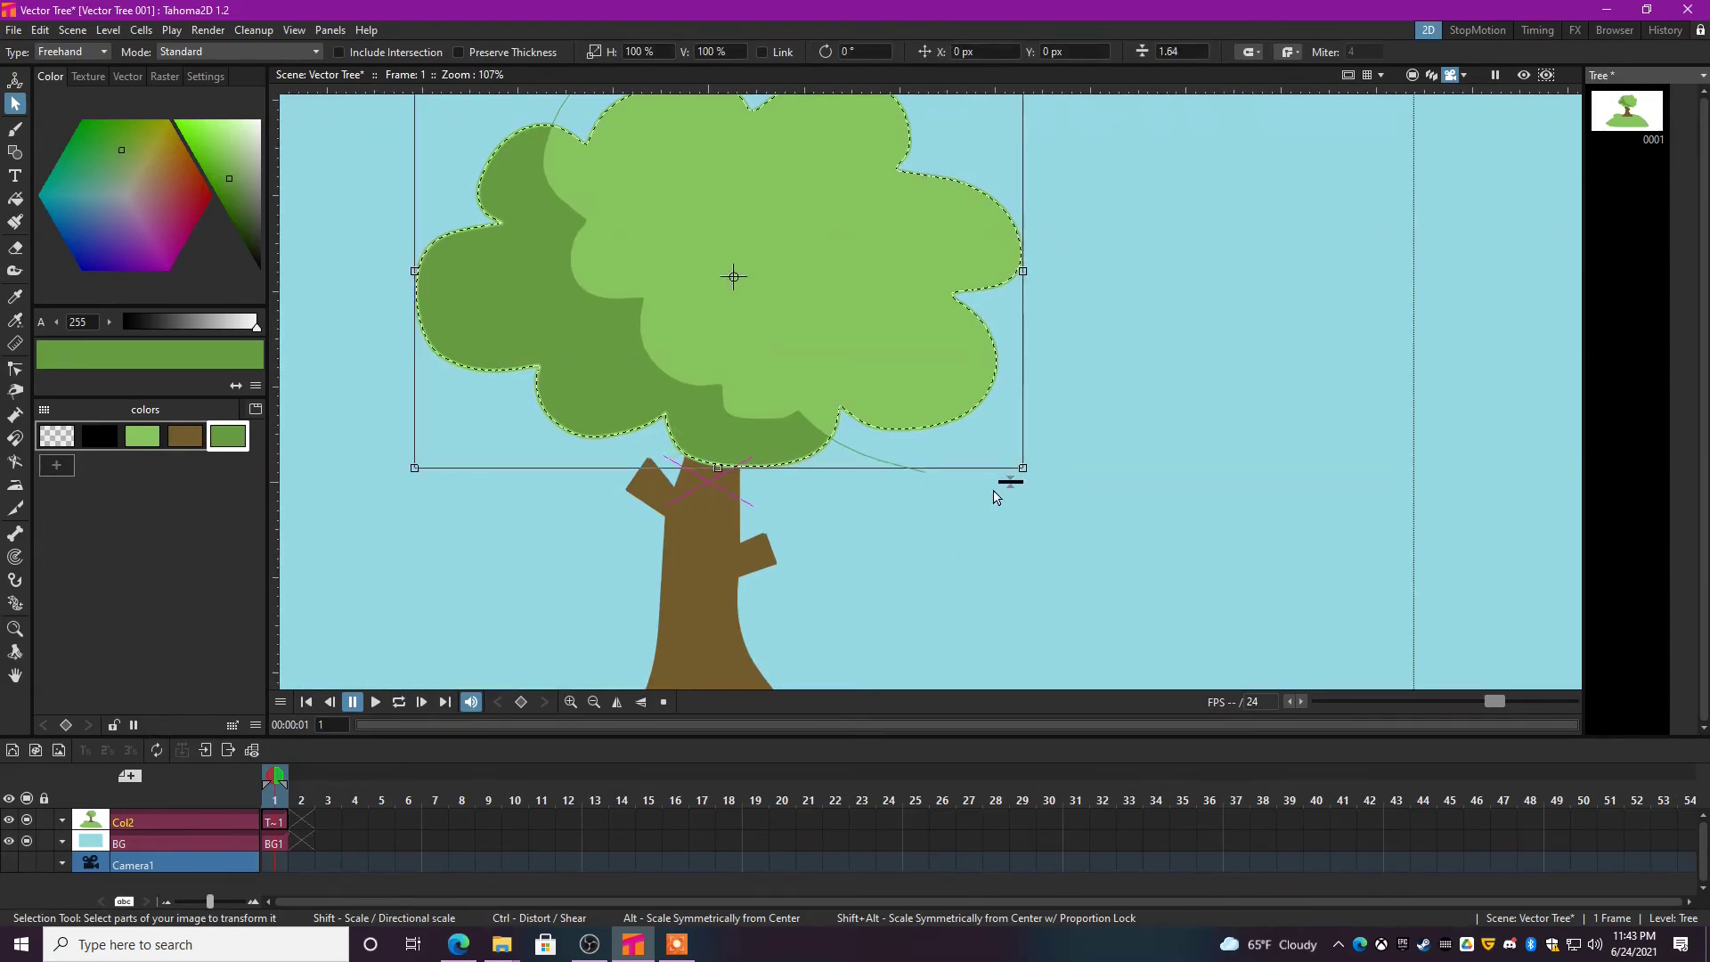
{"action": "left_click_drag", "start_coordinate": [1011, 481], "coordinate": [1070, 623]}
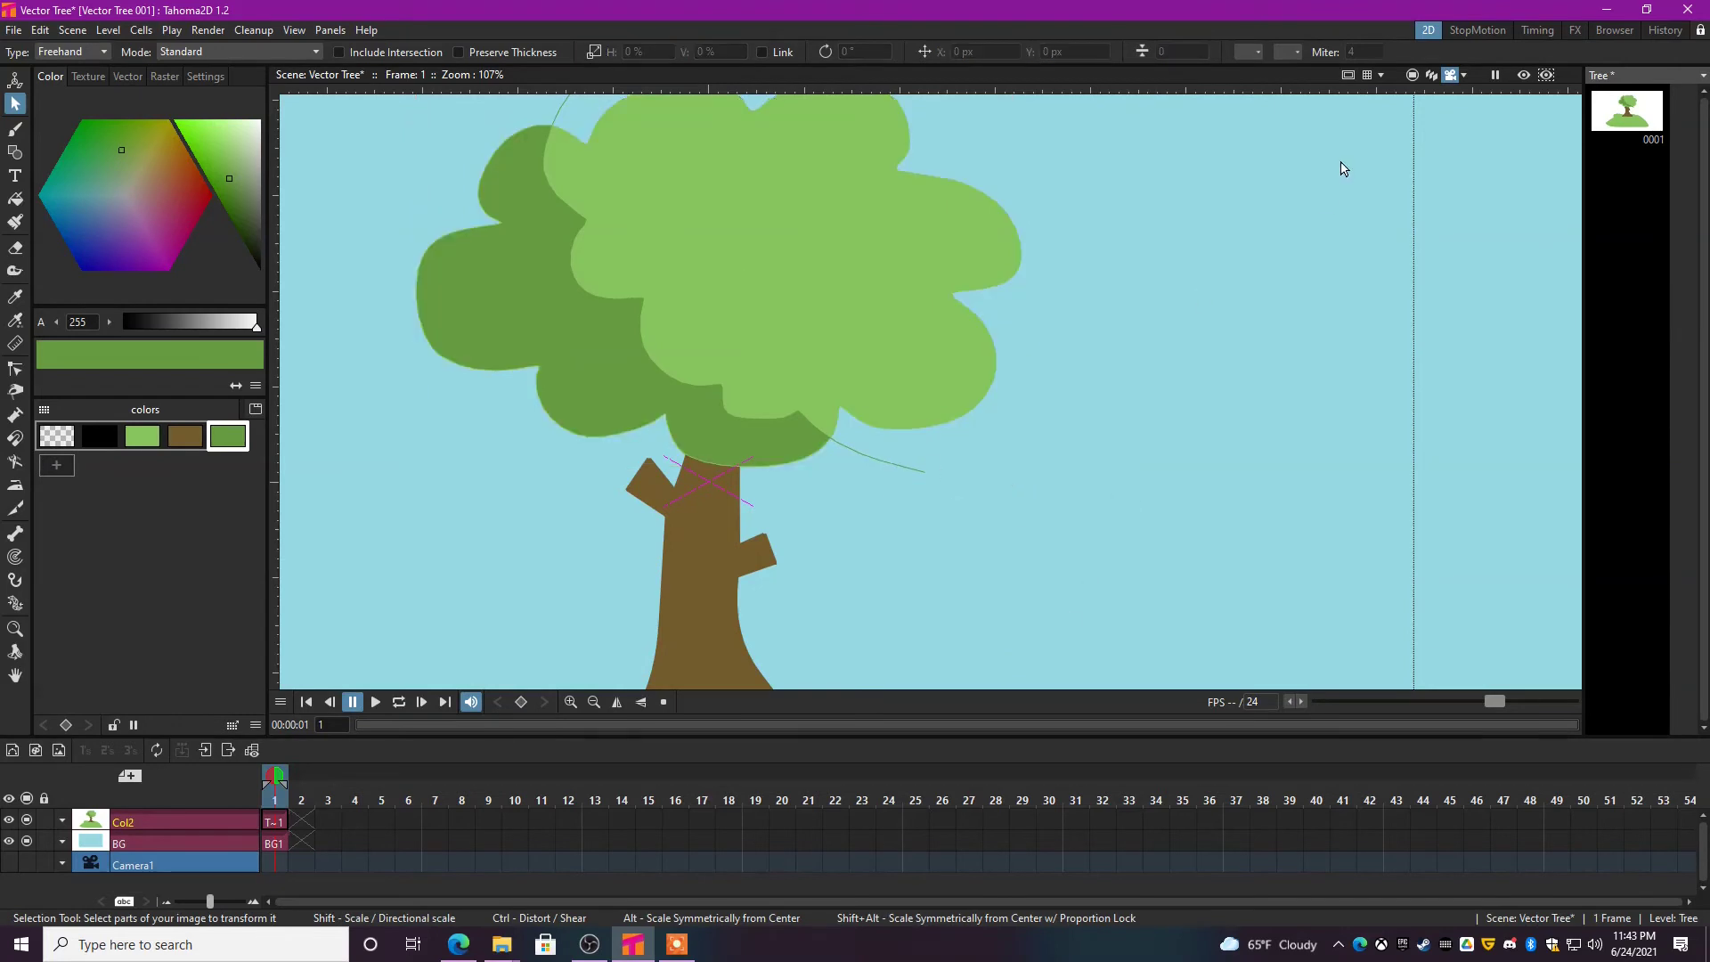
- Check the shaded crown in the sub-camera preview, and return to the normal view
{"action": "left_click_drag", "start_coordinate": [1134, 244], "coordinate": [1211, 361]}
{"action": "left_click", "coordinate": [1545, 75]}
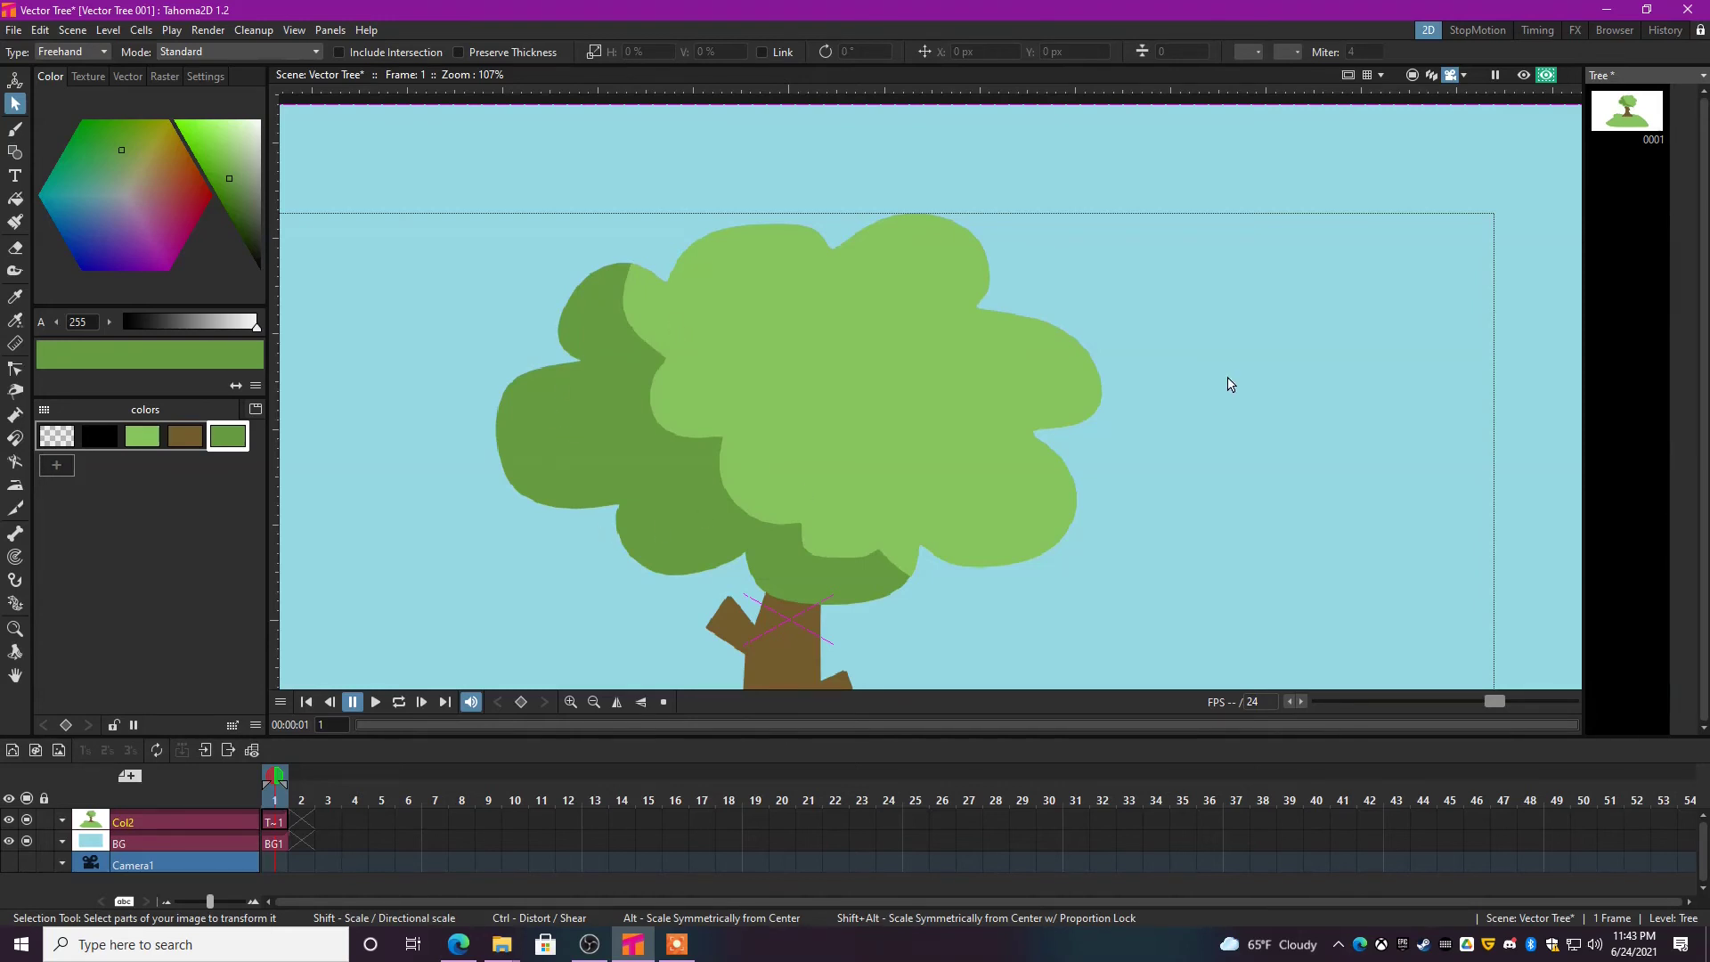
{"action": "scroll", "coordinate": [1087, 345], "scroll_direction": "down", "scroll_amount": 3}
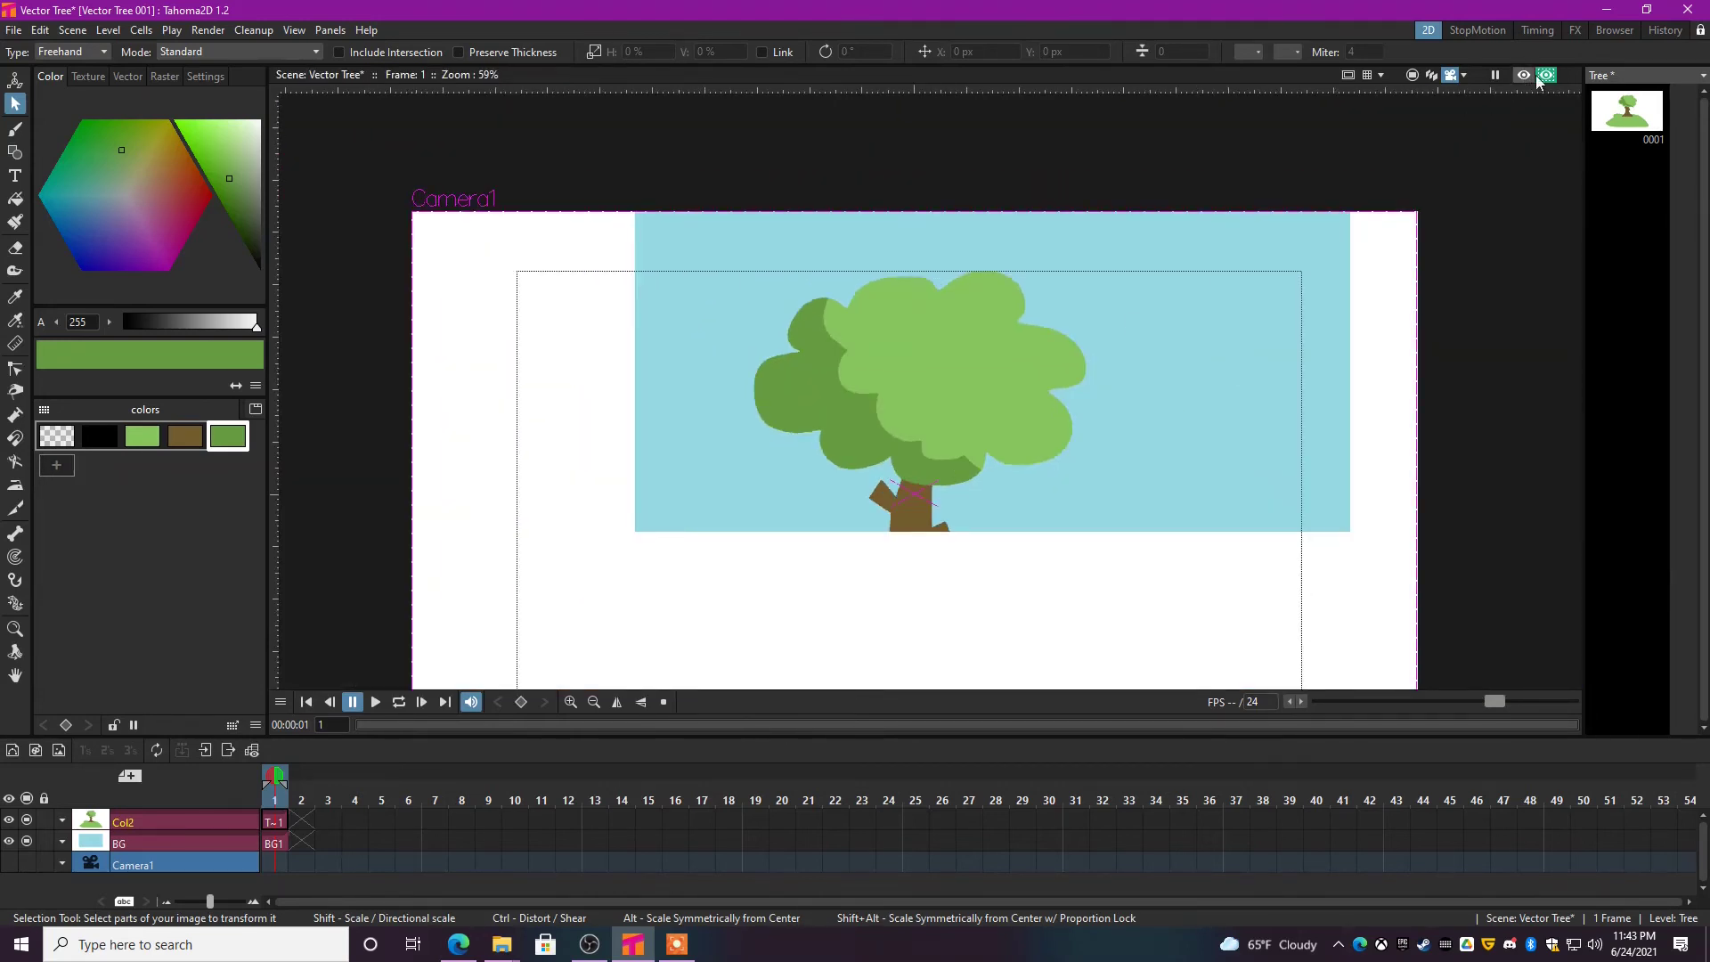
{"action": "left_click", "coordinate": [1545, 75]}
- Add another palette style and set it to a darker green than the medium green
{"action": "scroll", "coordinate": [1142, 554], "scroll_direction": "up", "scroll_amount": 2}
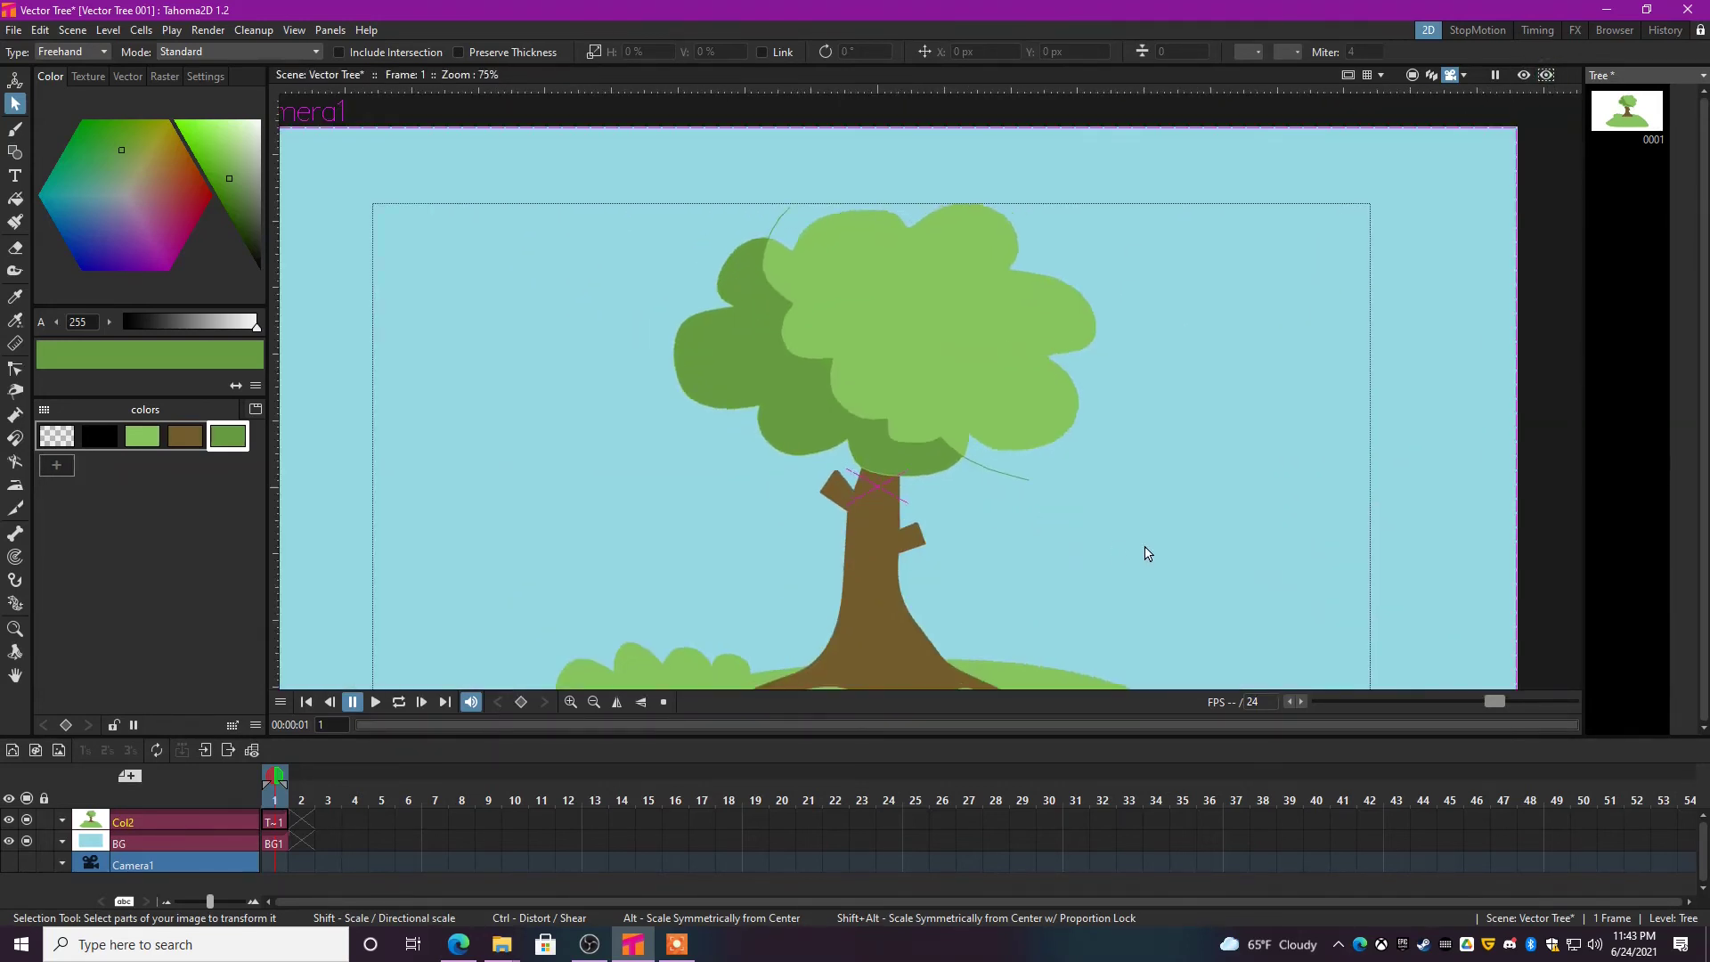
{"action": "left_click", "coordinate": [56, 465]}
{"action": "left_click", "coordinate": [238, 199]}
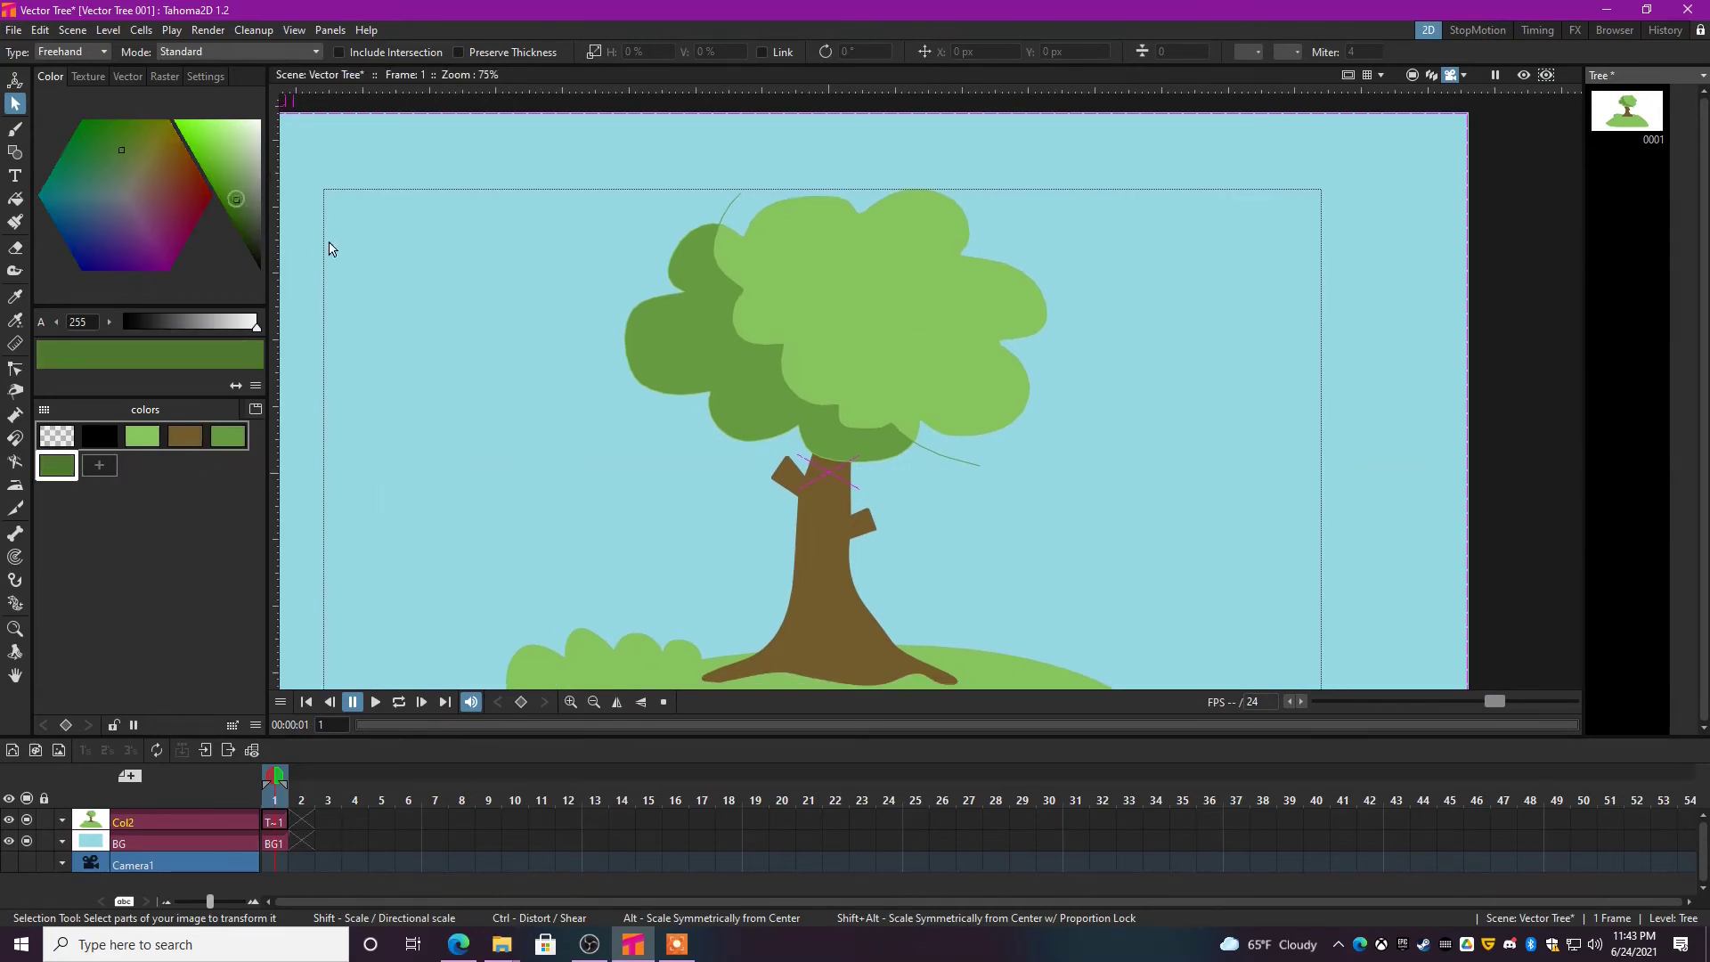
- Brush a second shading line along the crown's lower-left lobes, fill the area outside it with the darker green, and thin the line to a hairline
{"action": "key", "text": "b"}
{"action": "left_click_drag", "start_coordinate": [642, 316], "coordinate": [669, 359]}
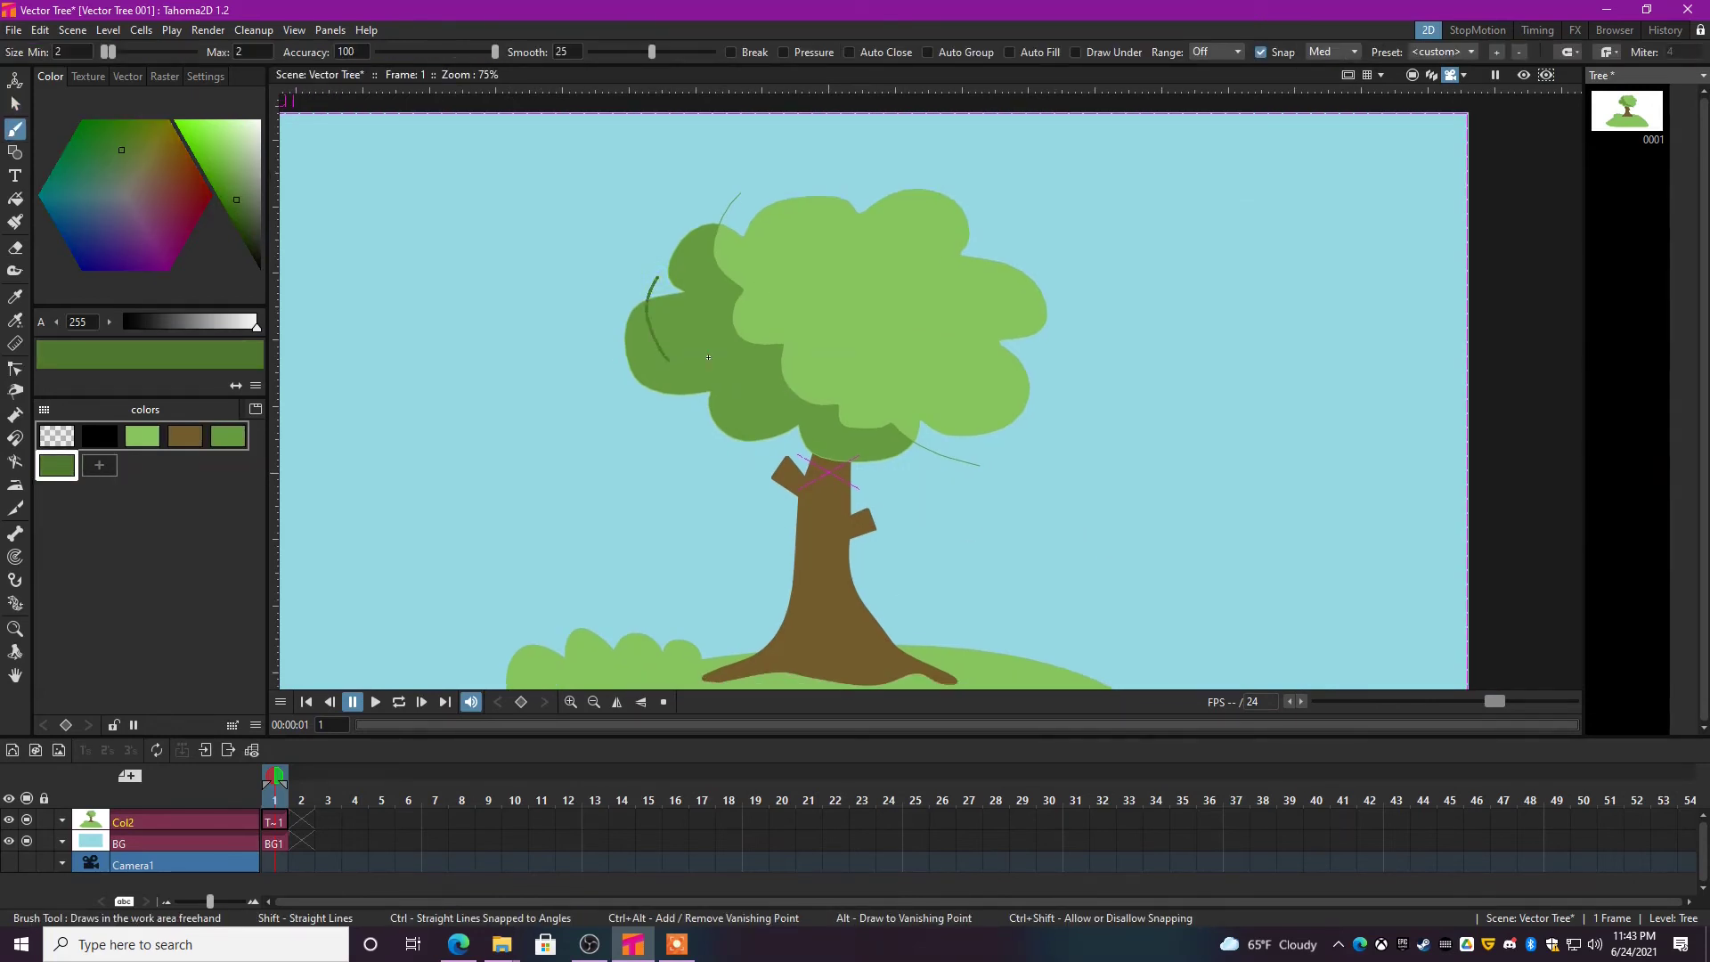
{"action": "key", "text": "ctrl+z"}
{"action": "mouse_move", "coordinate": [651, 283]}
{"action": "left_mouse_down"}
{"action": "mouse_move", "coordinate": [645, 332]}
{"action": "mouse_move", "coordinate": [691, 371]}
{"action": "mouse_move", "coordinate": [729, 370]}
{"action": "mouse_move", "coordinate": [735, 406]}
{"action": "mouse_move", "coordinate": [812, 457]}
{"action": "left_mouse_up"}
{"action": "key", "text": "s"}
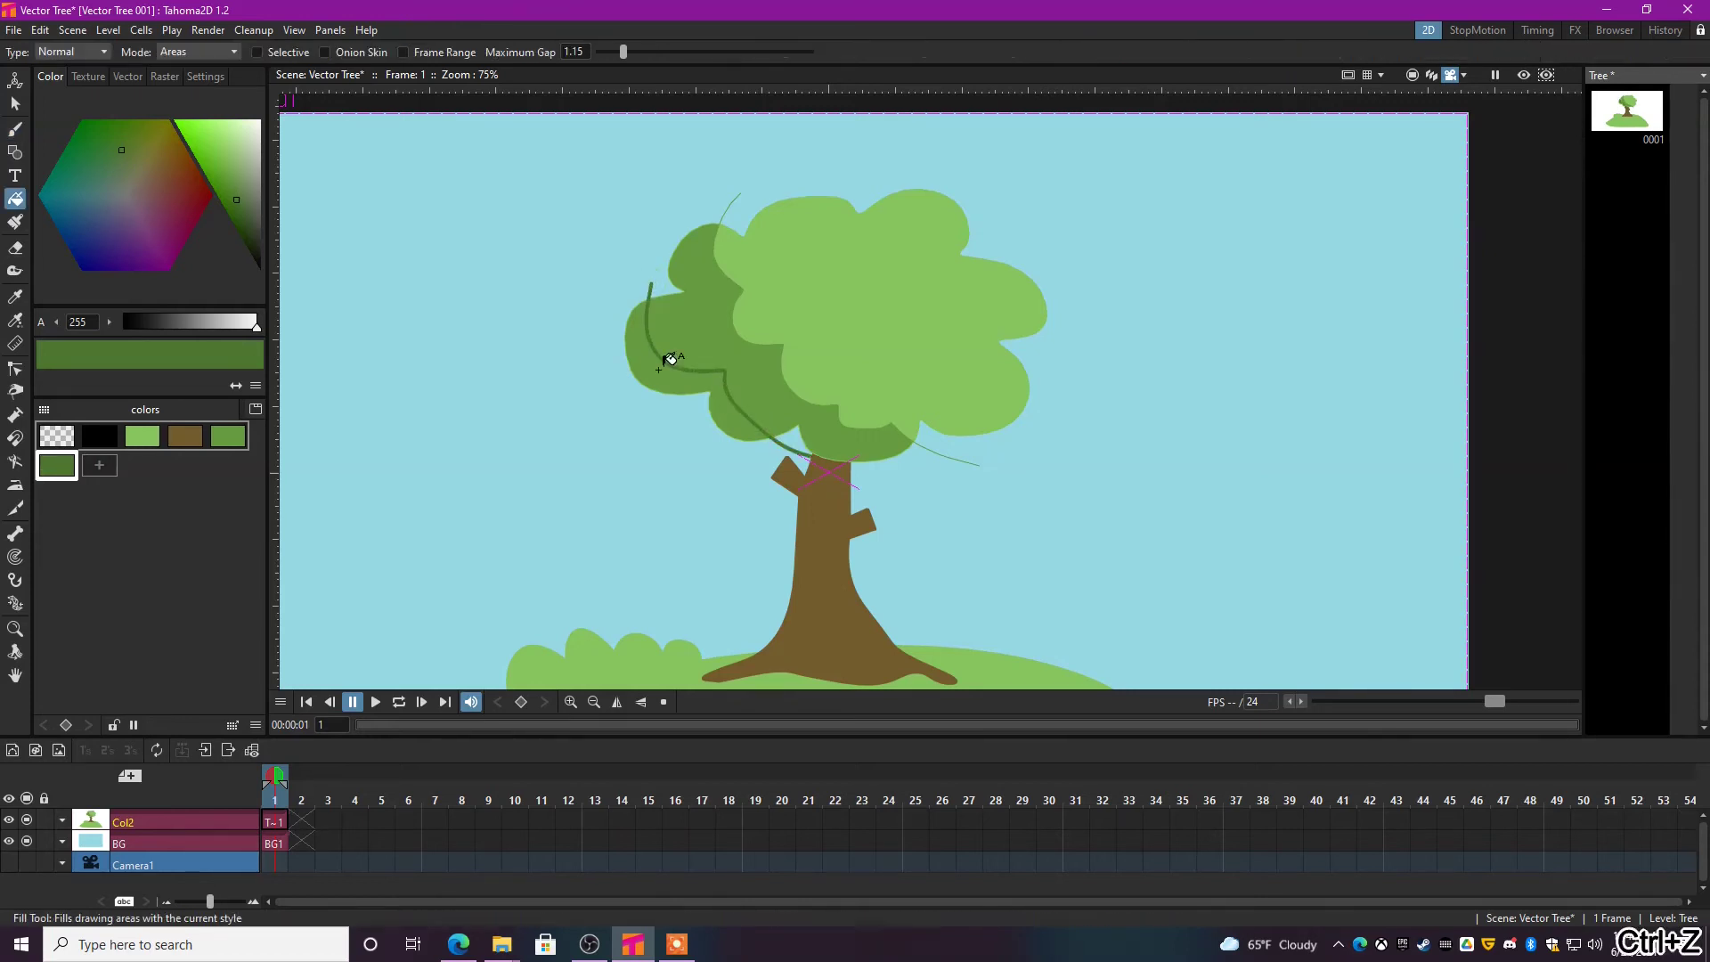
{"action": "left_click", "coordinate": [684, 365]}
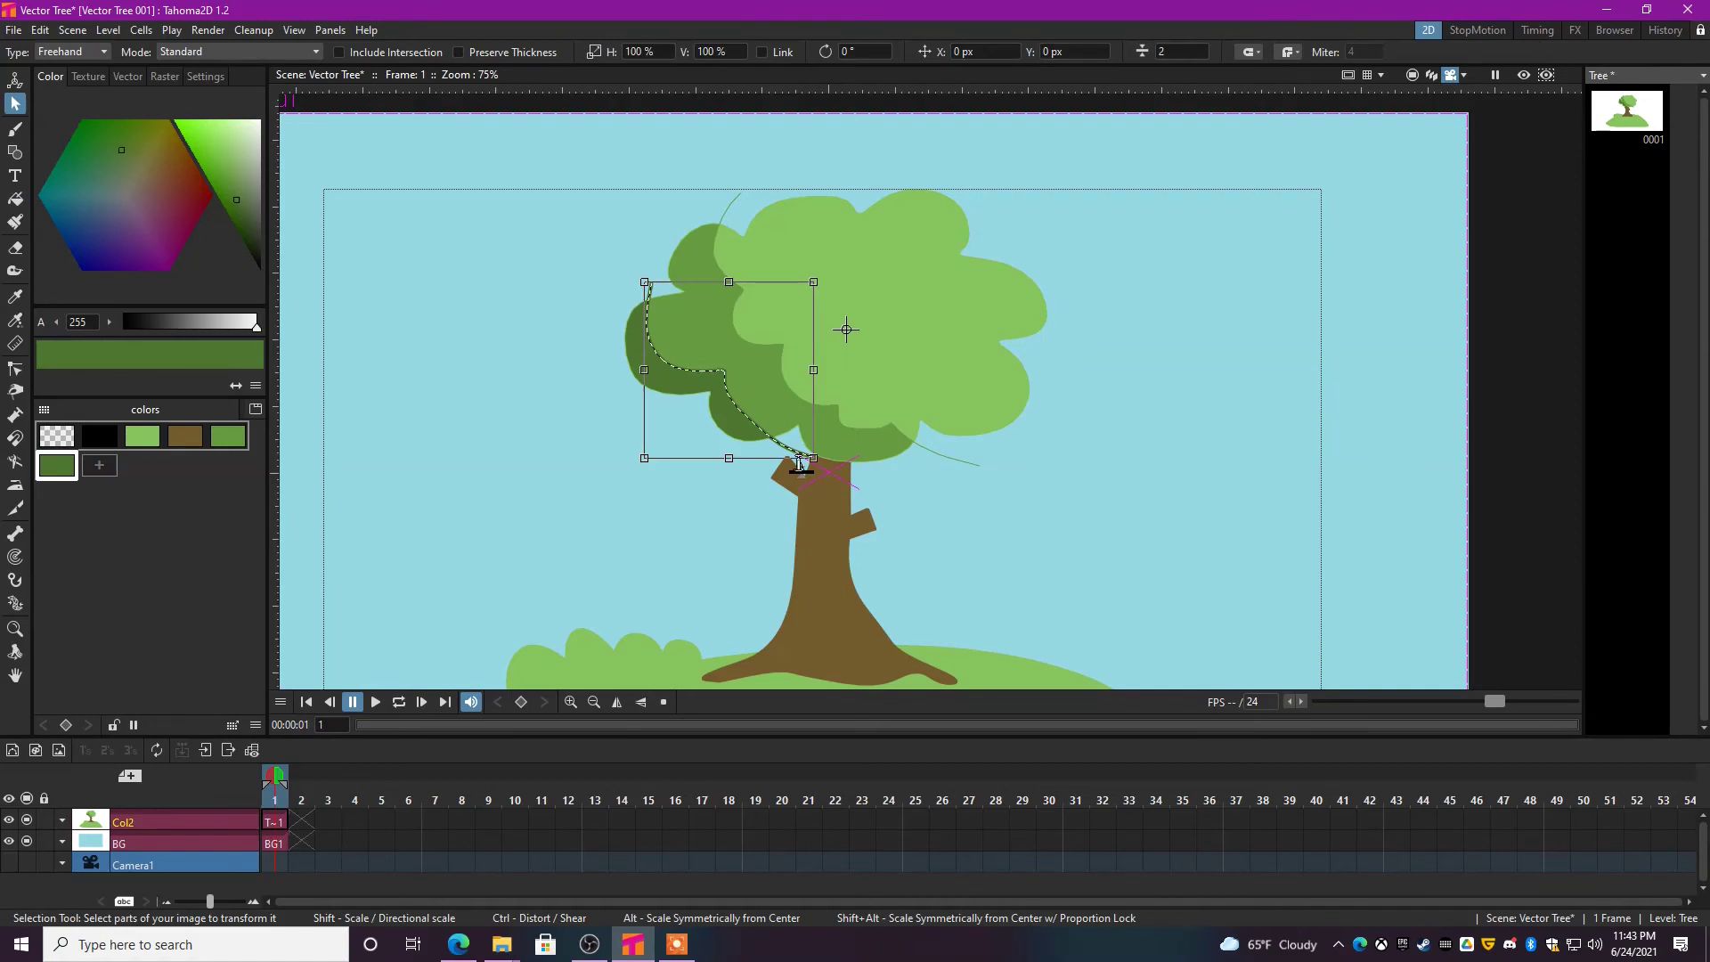
{"action": "left_click", "coordinate": [1074, 563]}
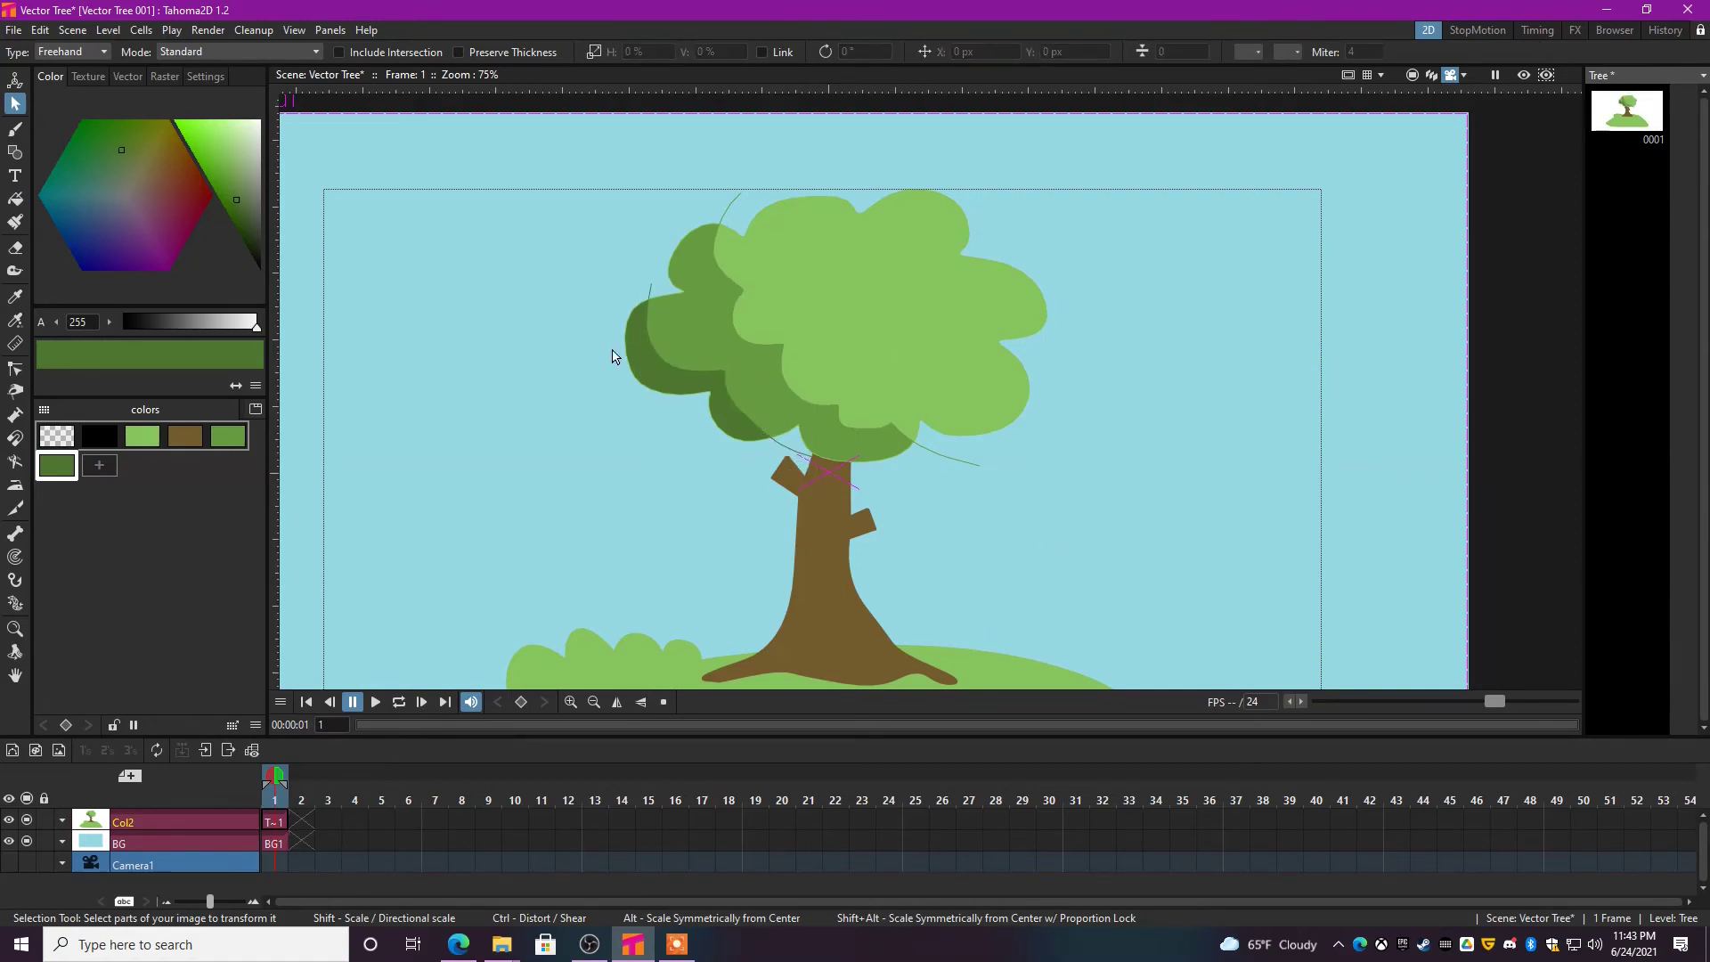
- Check the two-tone crown shading in the sub-camera preview, and undo the last change
{"action": "left_click", "coordinate": [1547, 75]}
{"action": "left_click", "coordinate": [1547, 75]}
{"action": "key", "text": "ctrl+z"}
{"action": "scroll", "coordinate": [762, 390], "scroll_direction": "down", "scroll_amount": 2}
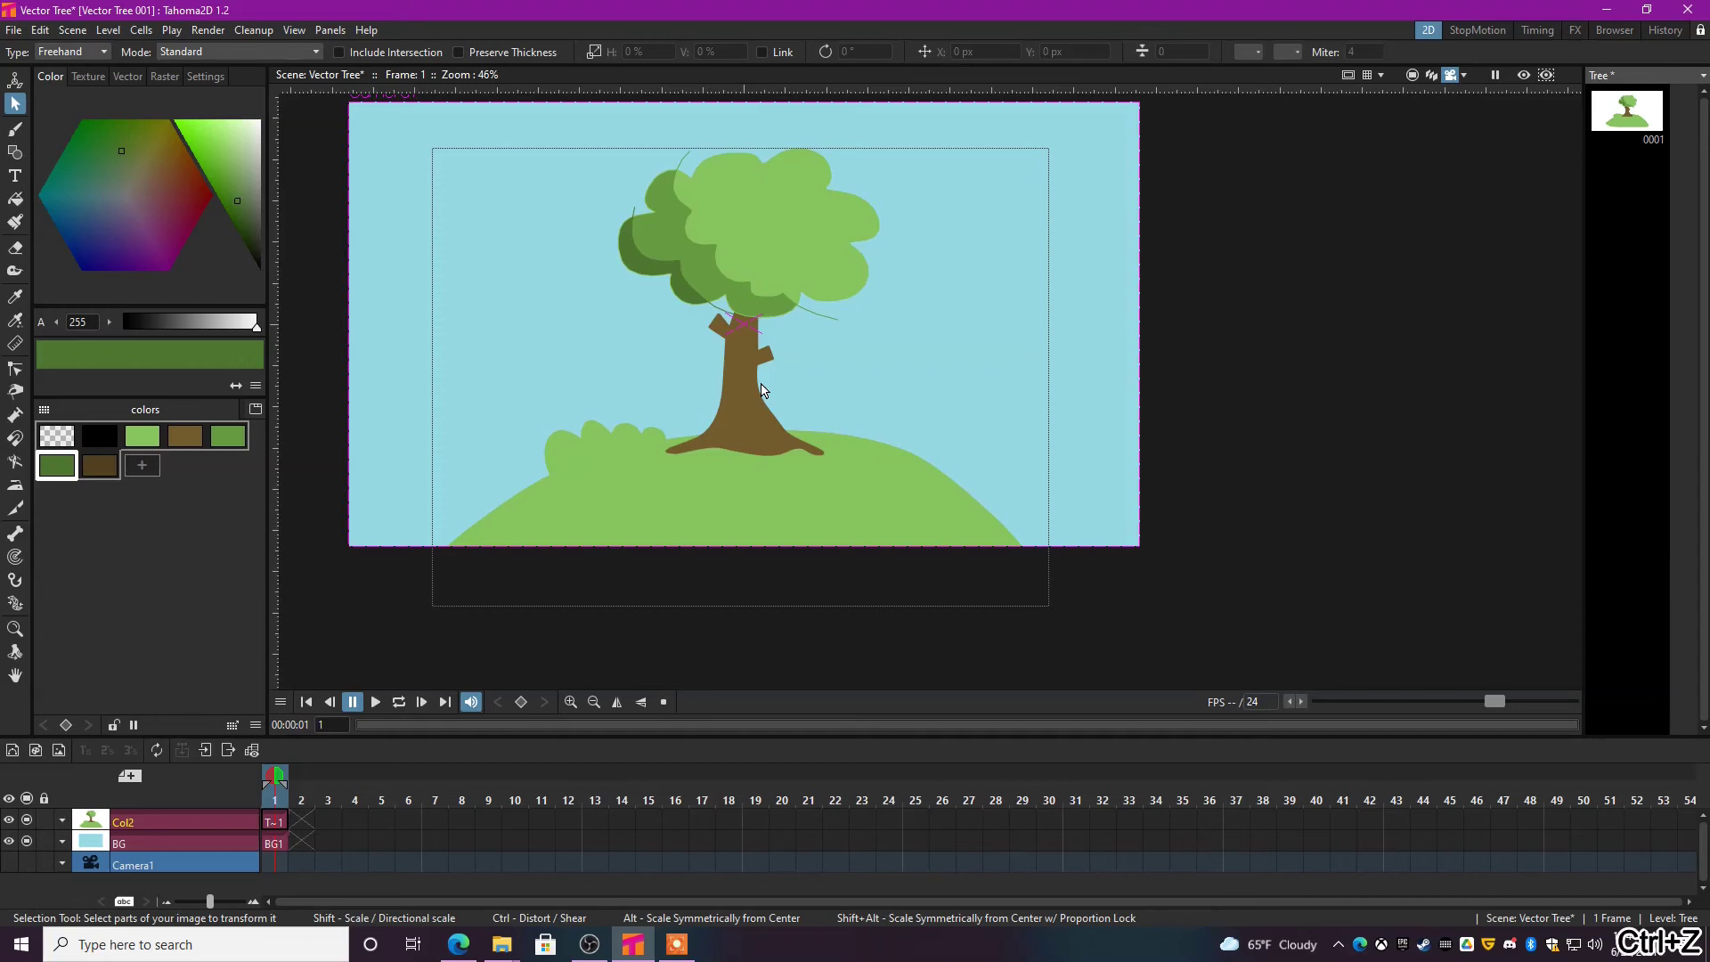
- Select the tree crown and examine its outline and the shading lines crossing it
{"action": "scroll", "coordinate": [739, 338], "scroll_direction": "up", "scroll_amount": 1}
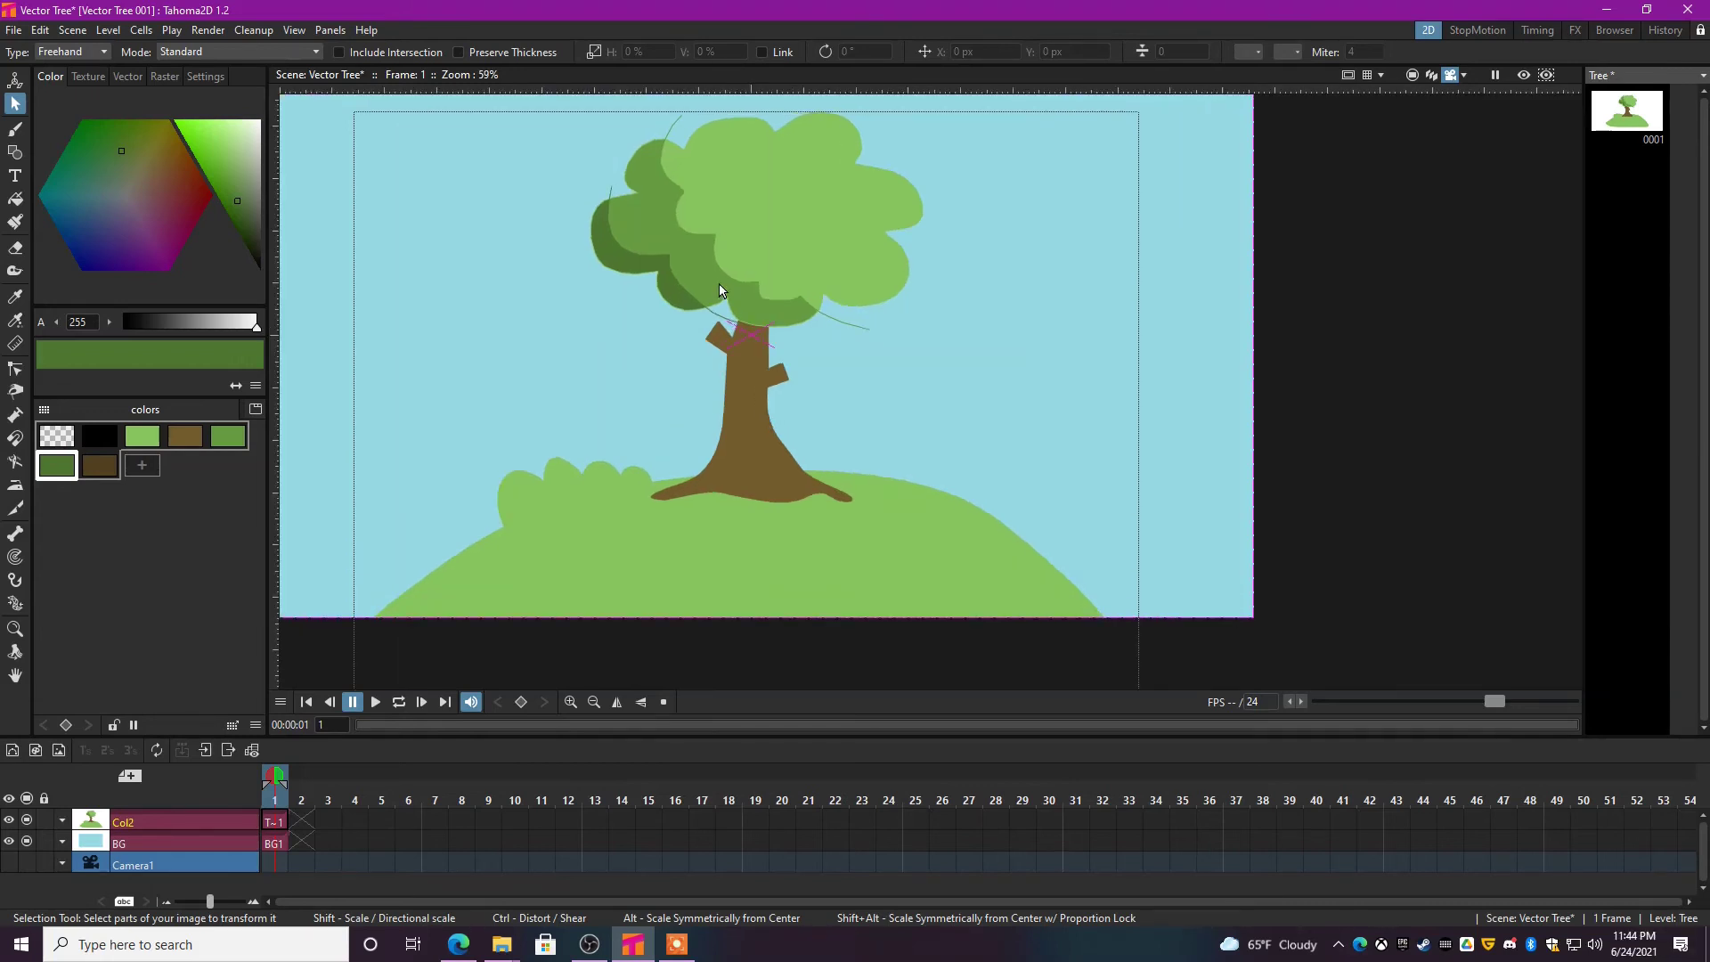
{"action": "left_click", "coordinate": [841, 305]}
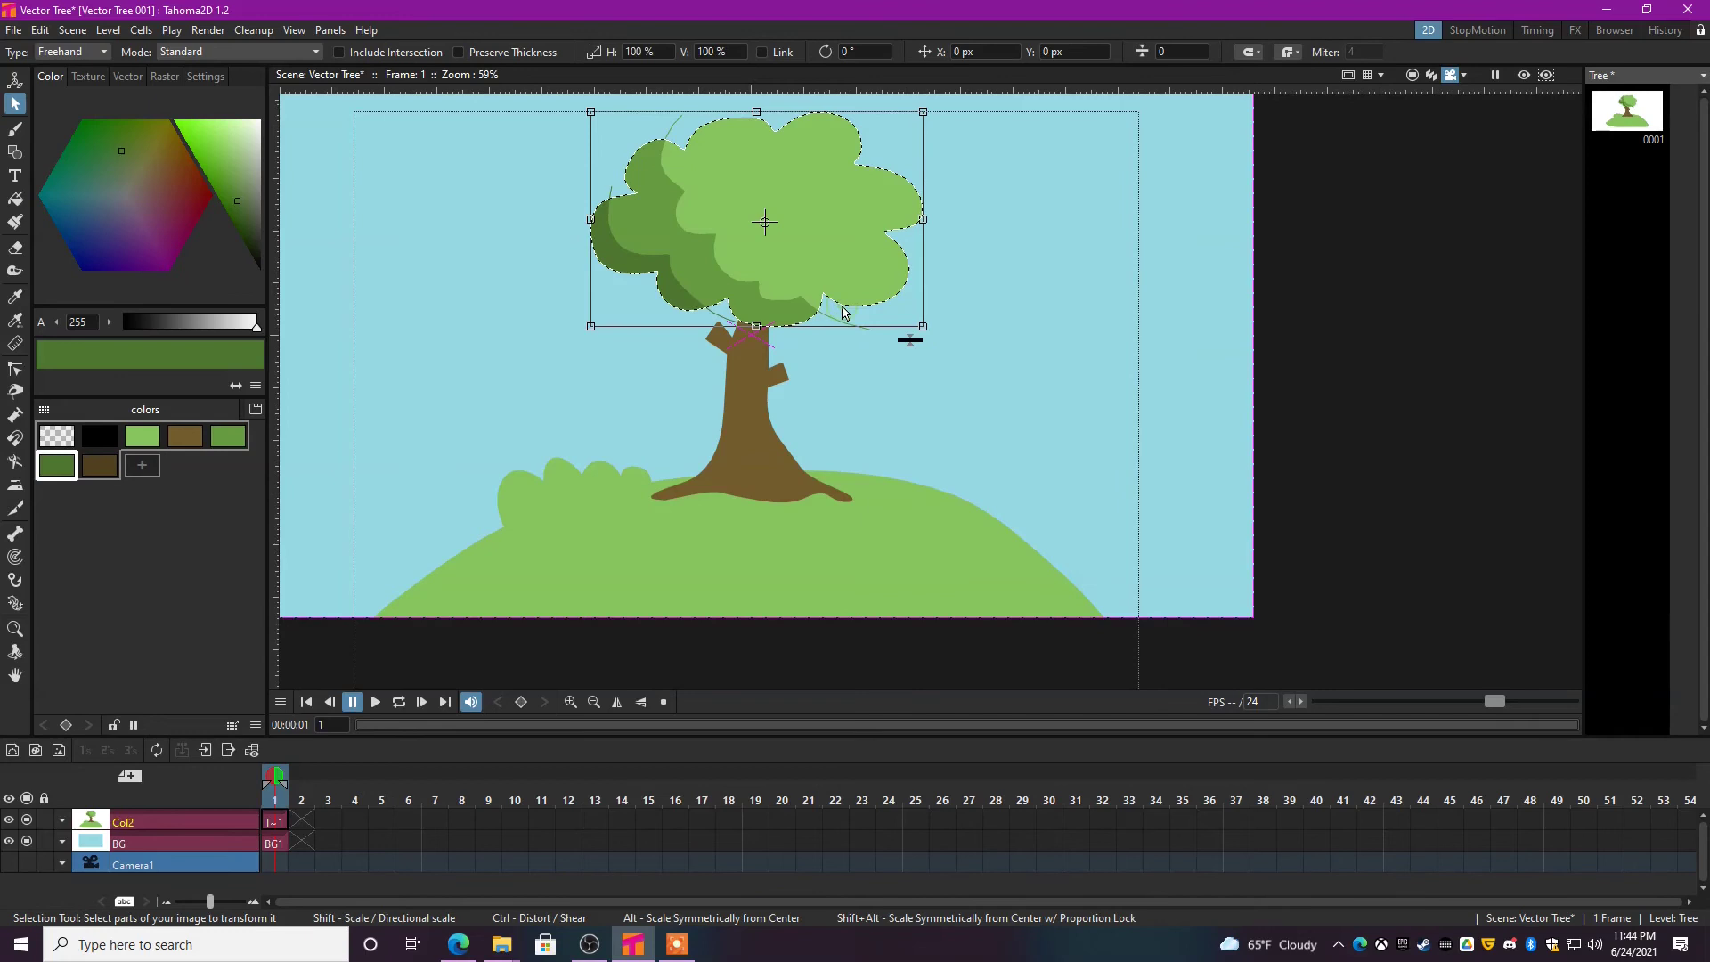
{"action": "left_click_drag", "start_coordinate": [954, 241], "coordinate": [956, 269]}
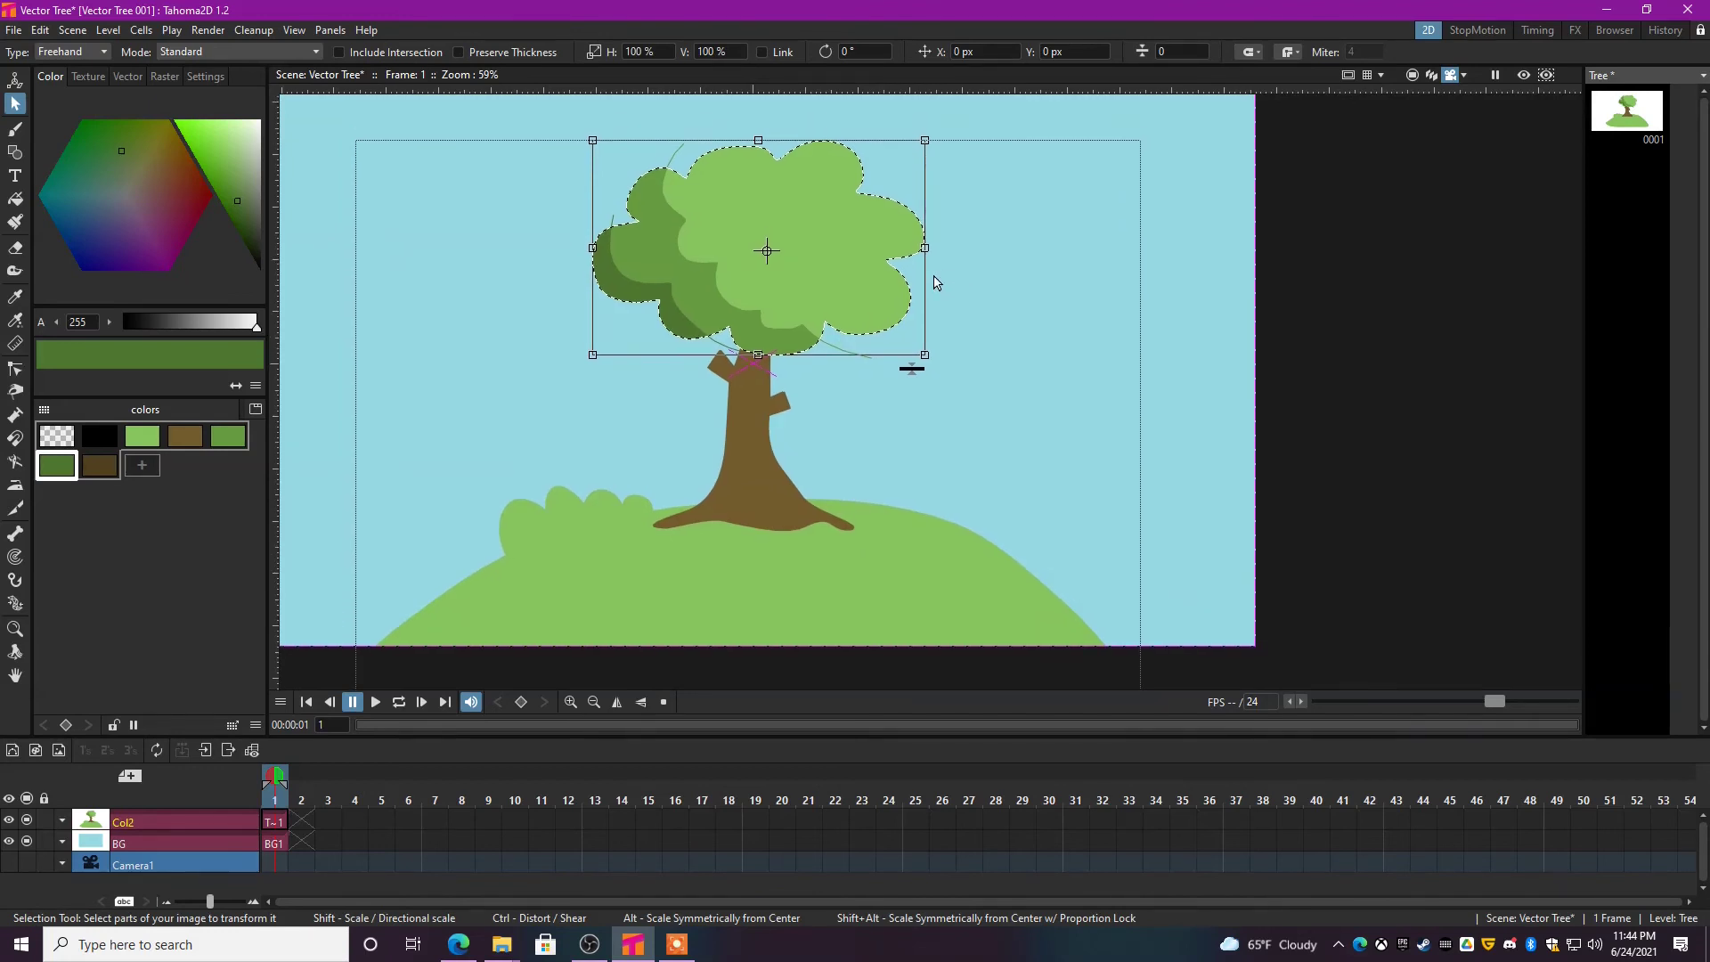
{"action": "left_click_drag", "start_coordinate": [804, 195], "coordinate": [812, 251]}
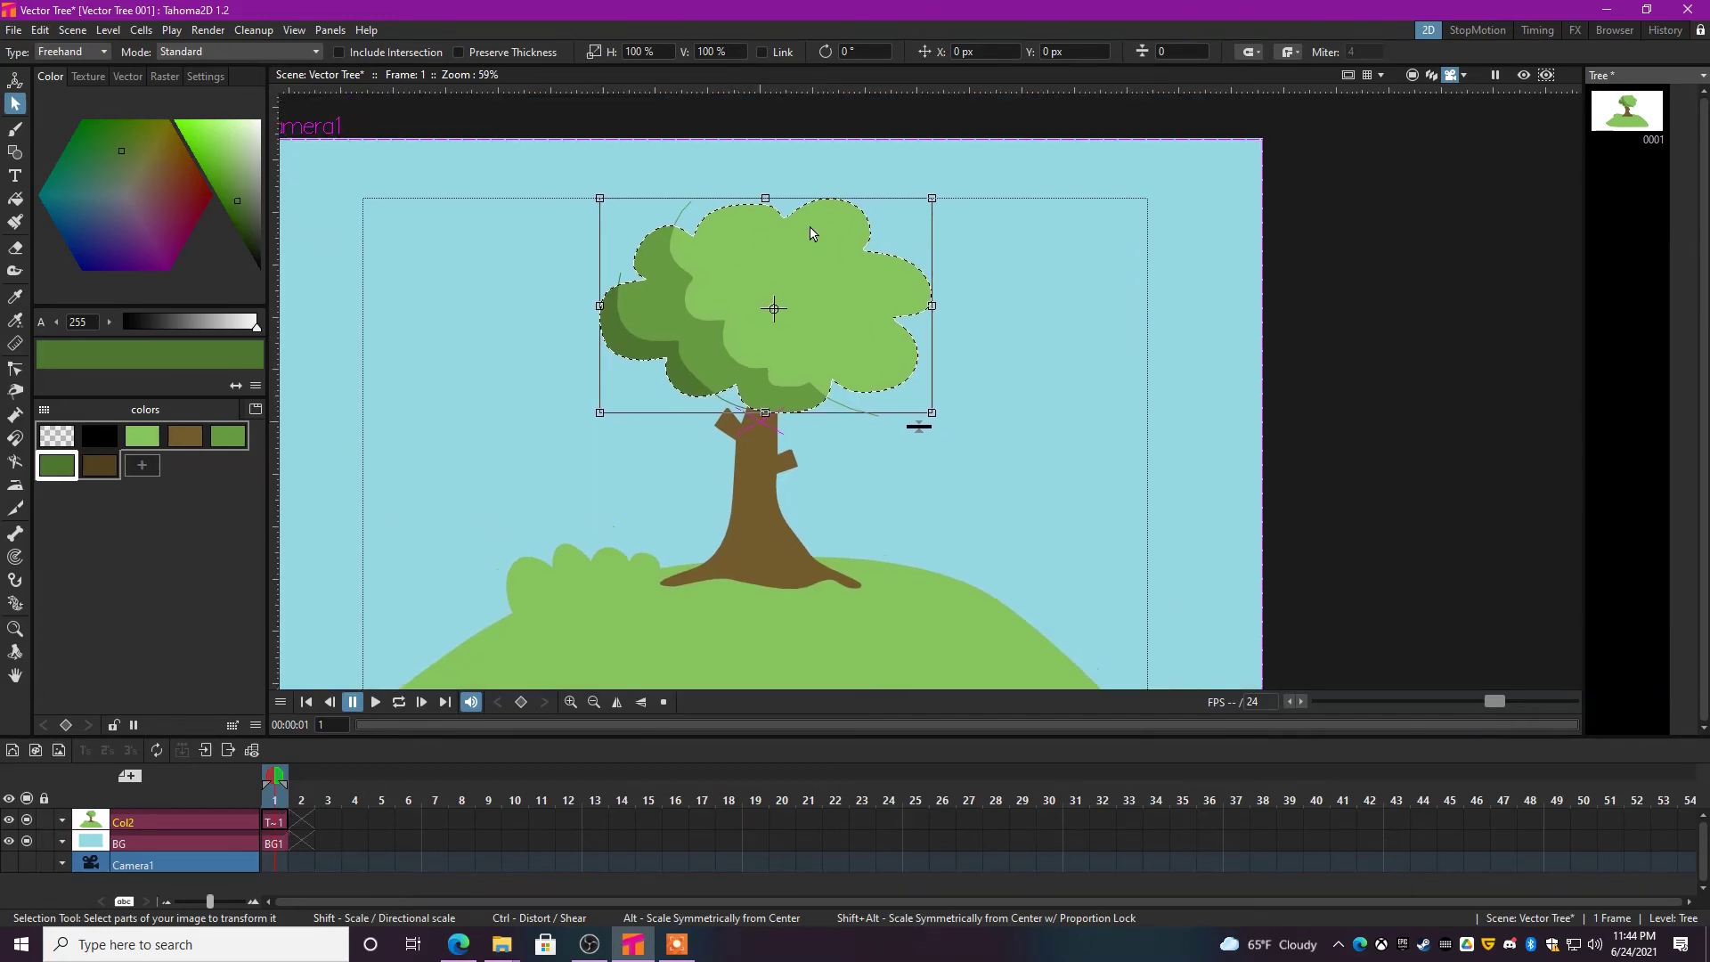
{"action": "scroll", "coordinate": [811, 230], "scroll_direction": "up", "scroll_amount": 2}
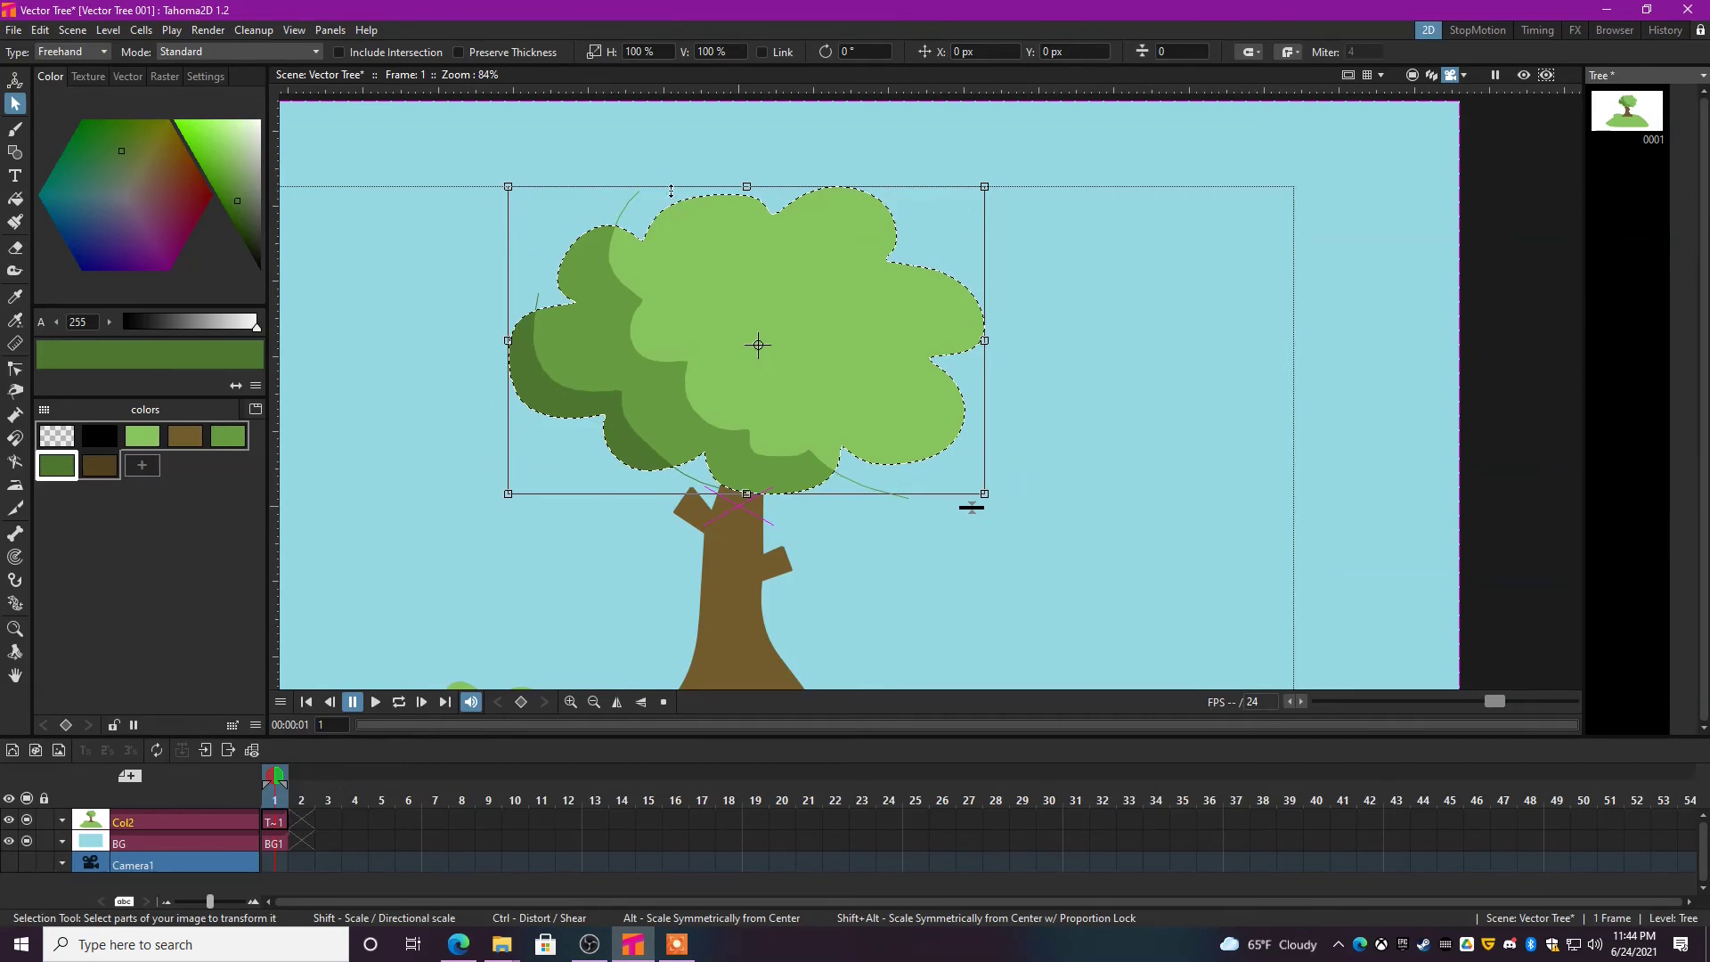
{"action": "left_click_drag", "start_coordinate": [1023, 665], "coordinate": [935, 485]}
- Compare the grouping options offered for the tree trunk with those offered for the crown
{"action": "left_click", "coordinate": [789, 472]}
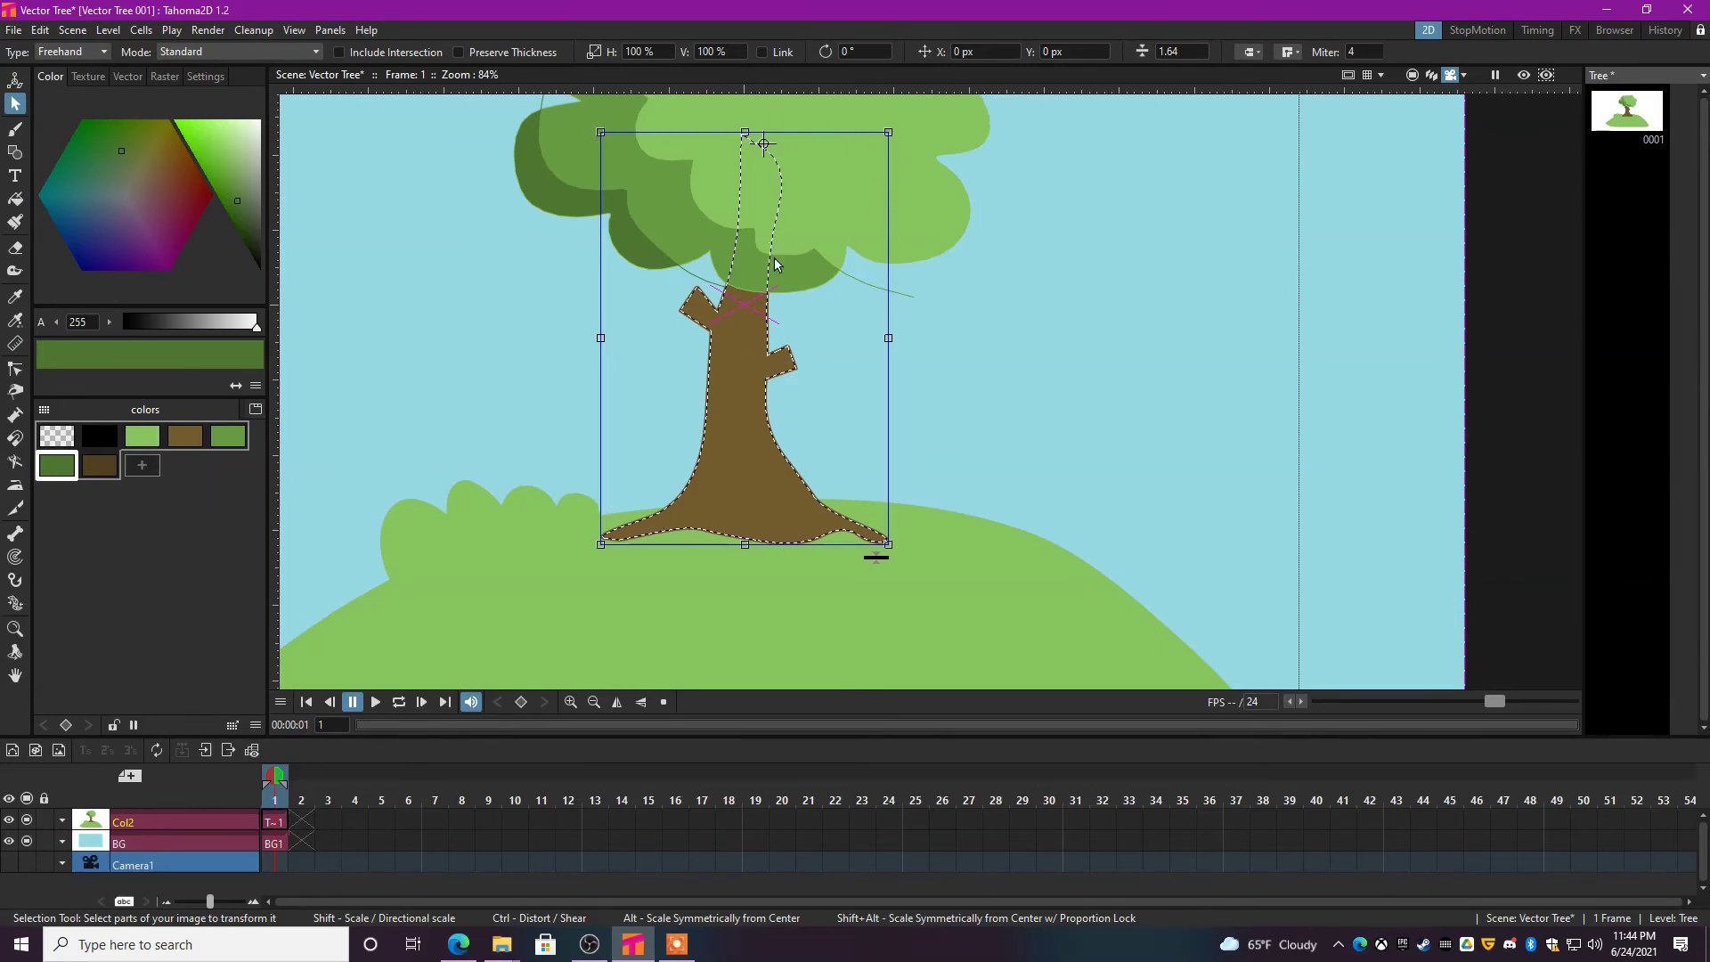
{"action": "right_click", "coordinate": [753, 414]}
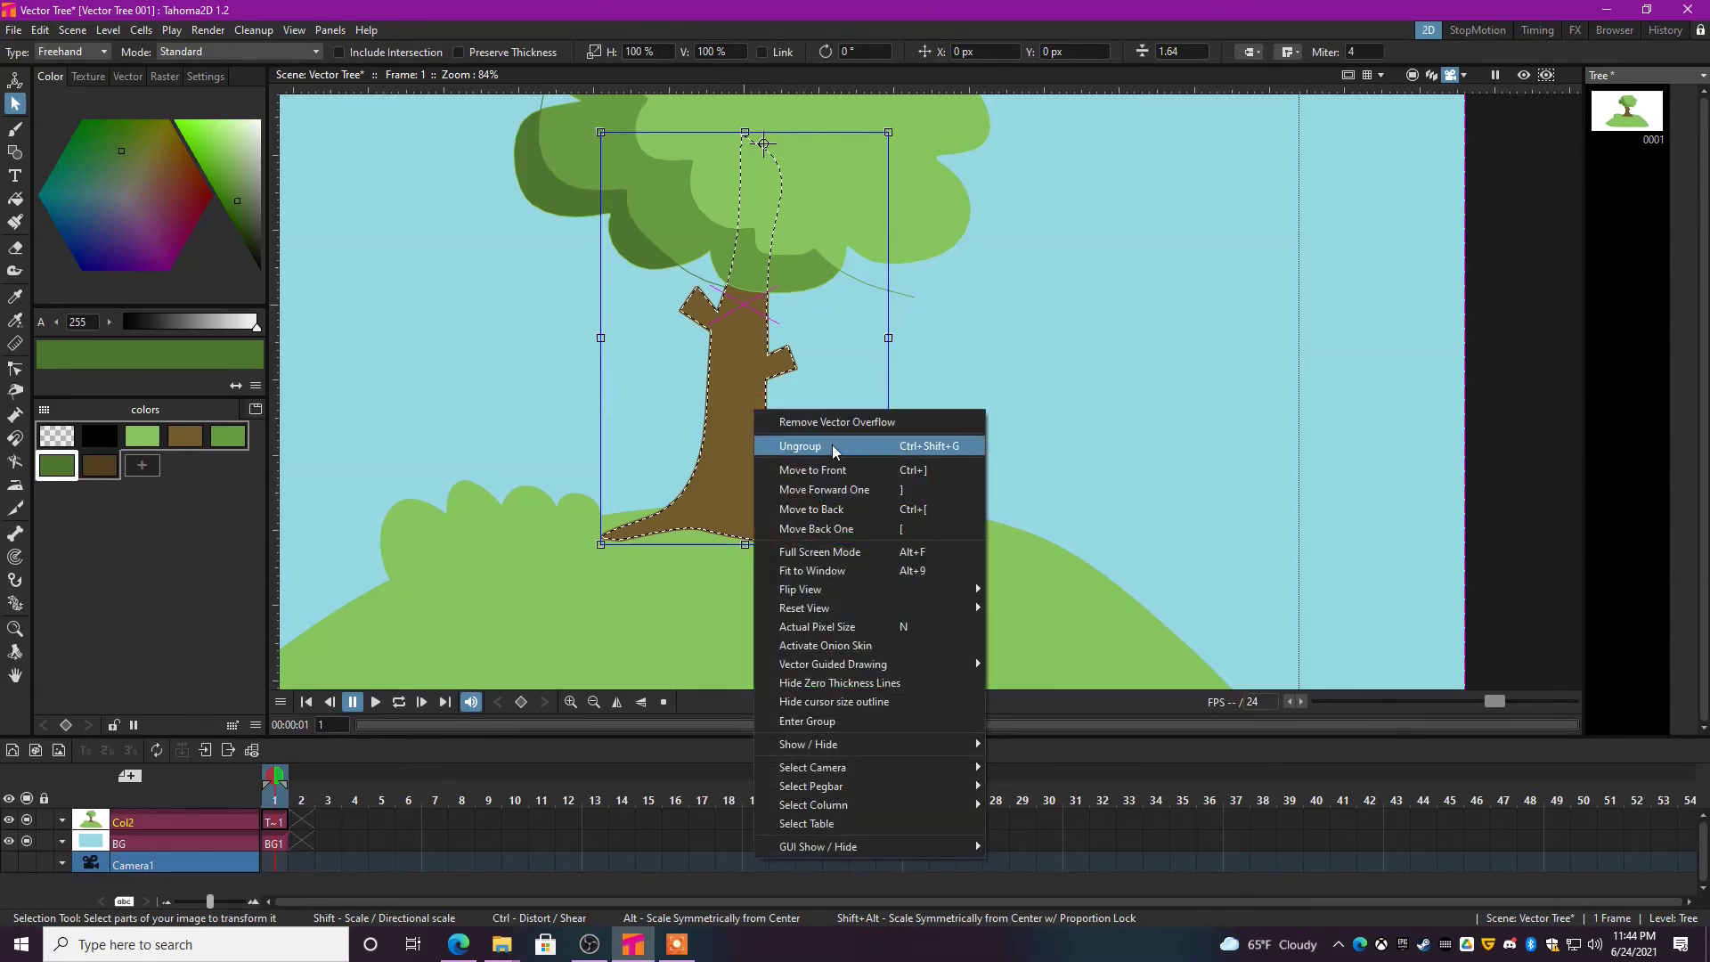
{"action": "left_click", "coordinate": [956, 381]}
{"action": "left_click", "coordinate": [954, 260]}
{"action": "right_click", "coordinate": [942, 234]}
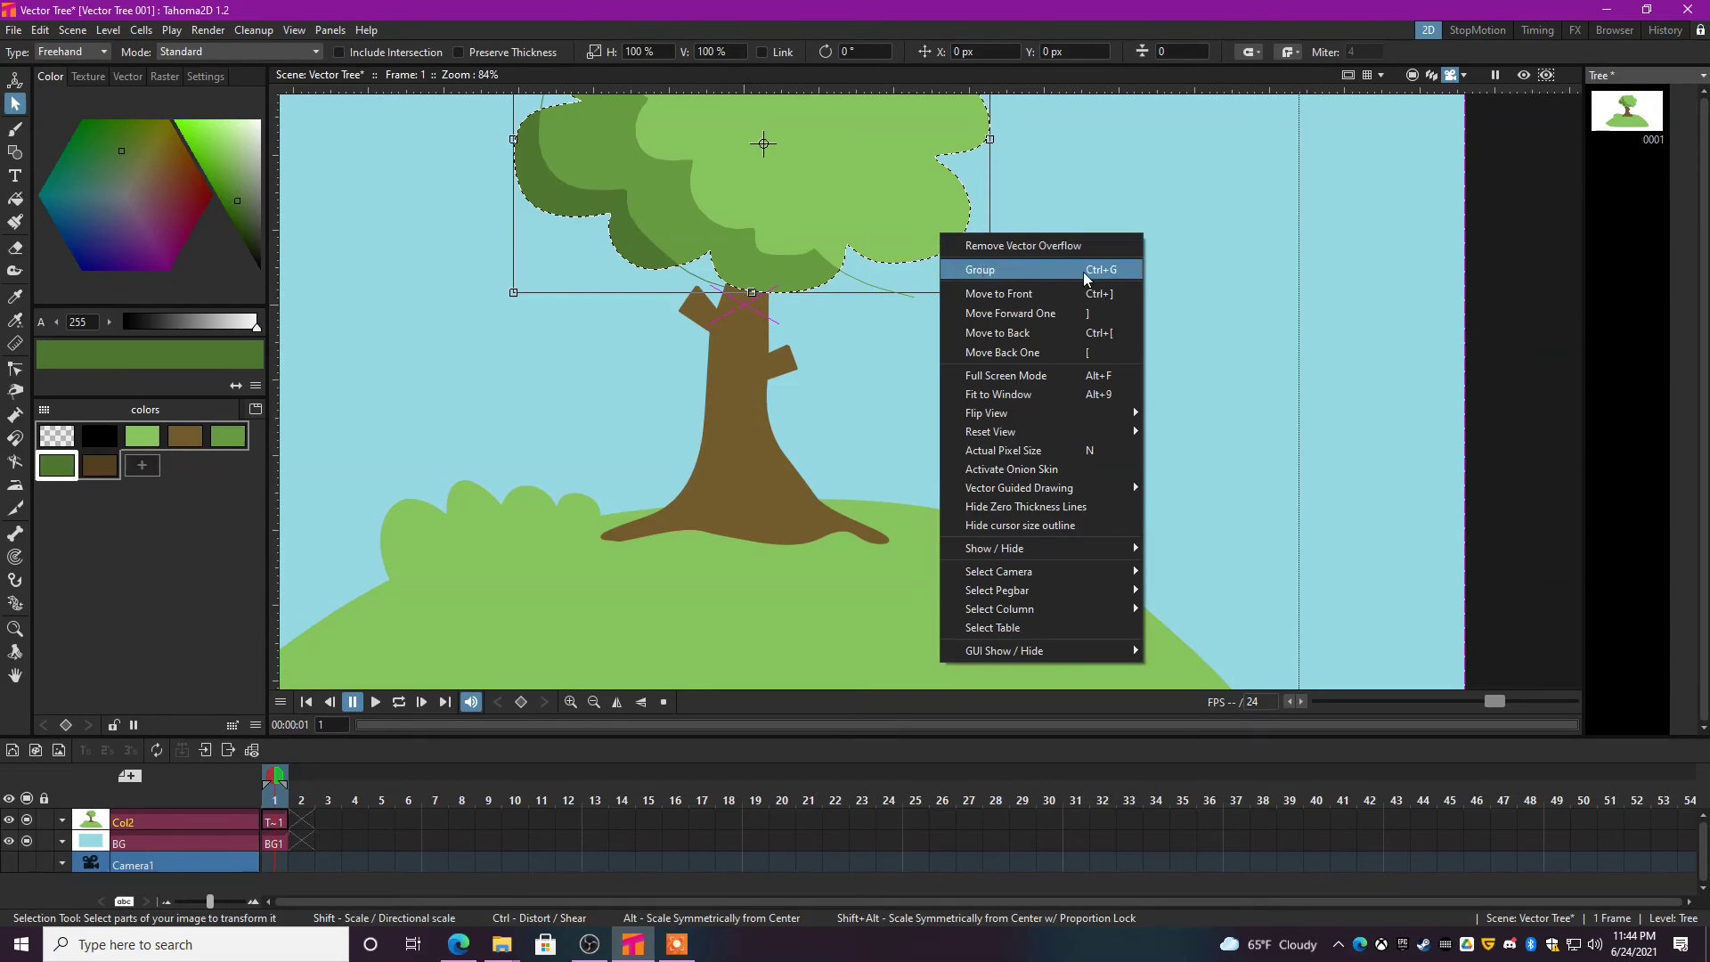
{"action": "left_click", "coordinate": [983, 271]}
{"action": "left_click", "coordinate": [780, 469]}
{"action": "right_click", "coordinate": [779, 453]}
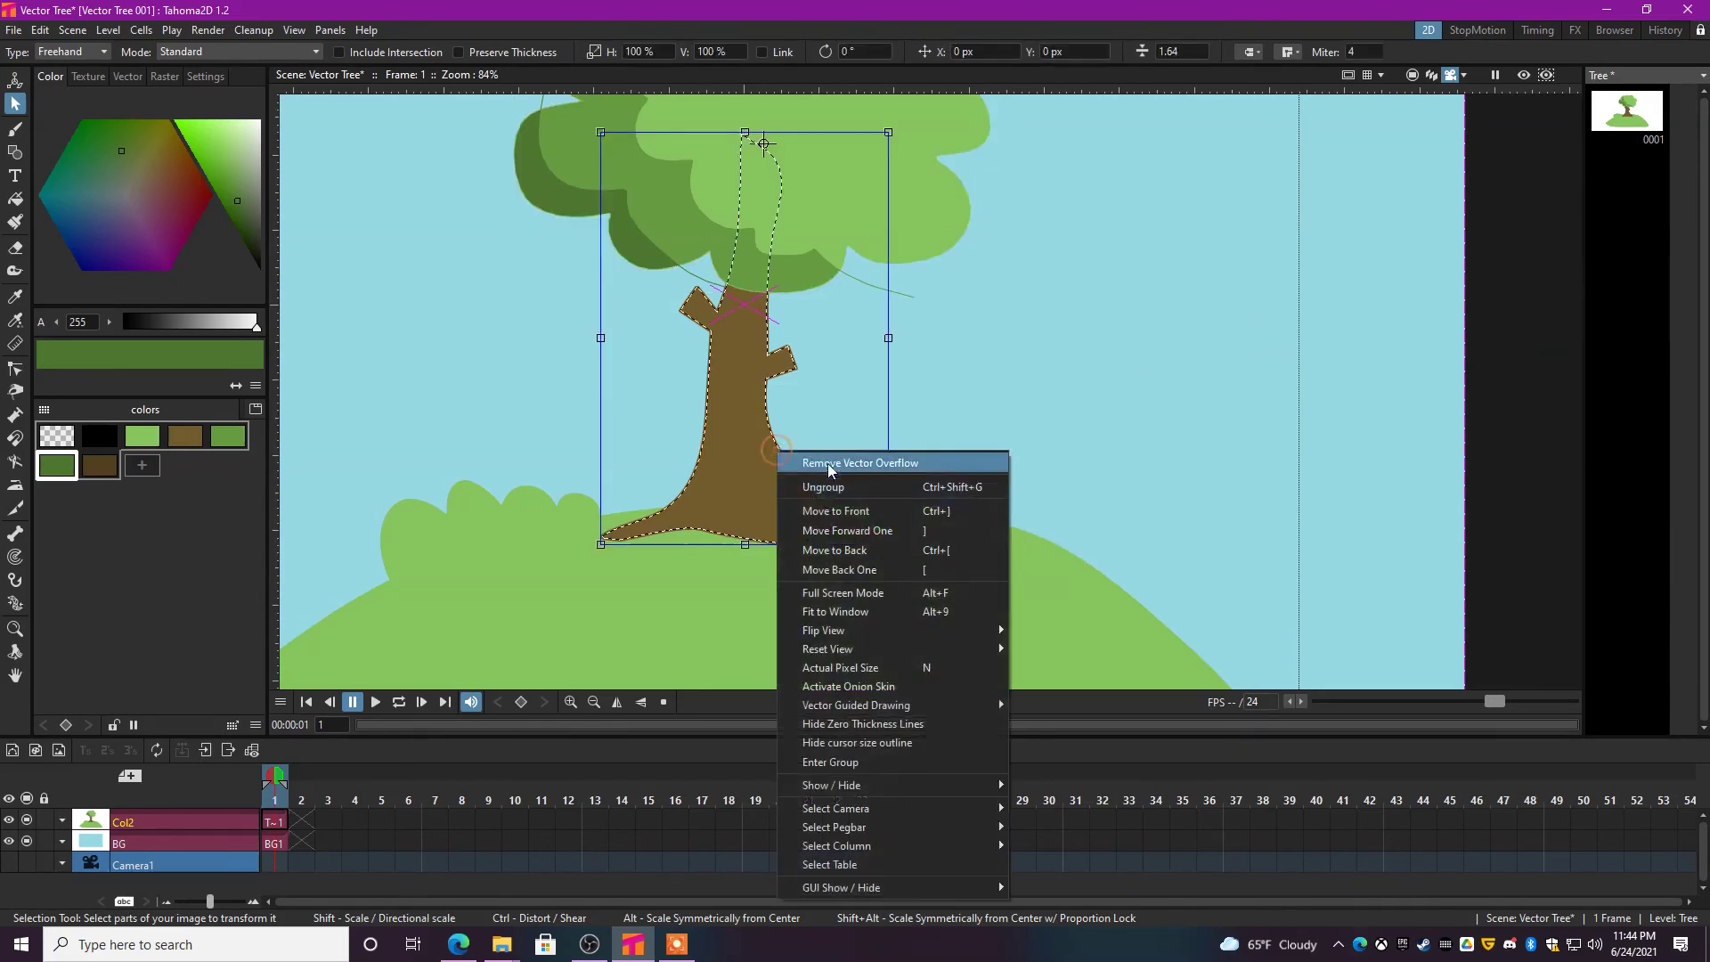
{"action": "left_click", "coordinate": [1018, 350]}
- Select the hill, the bush and the trunk in turn to inspect them as separate objects
{"action": "left_click", "coordinate": [969, 519]}
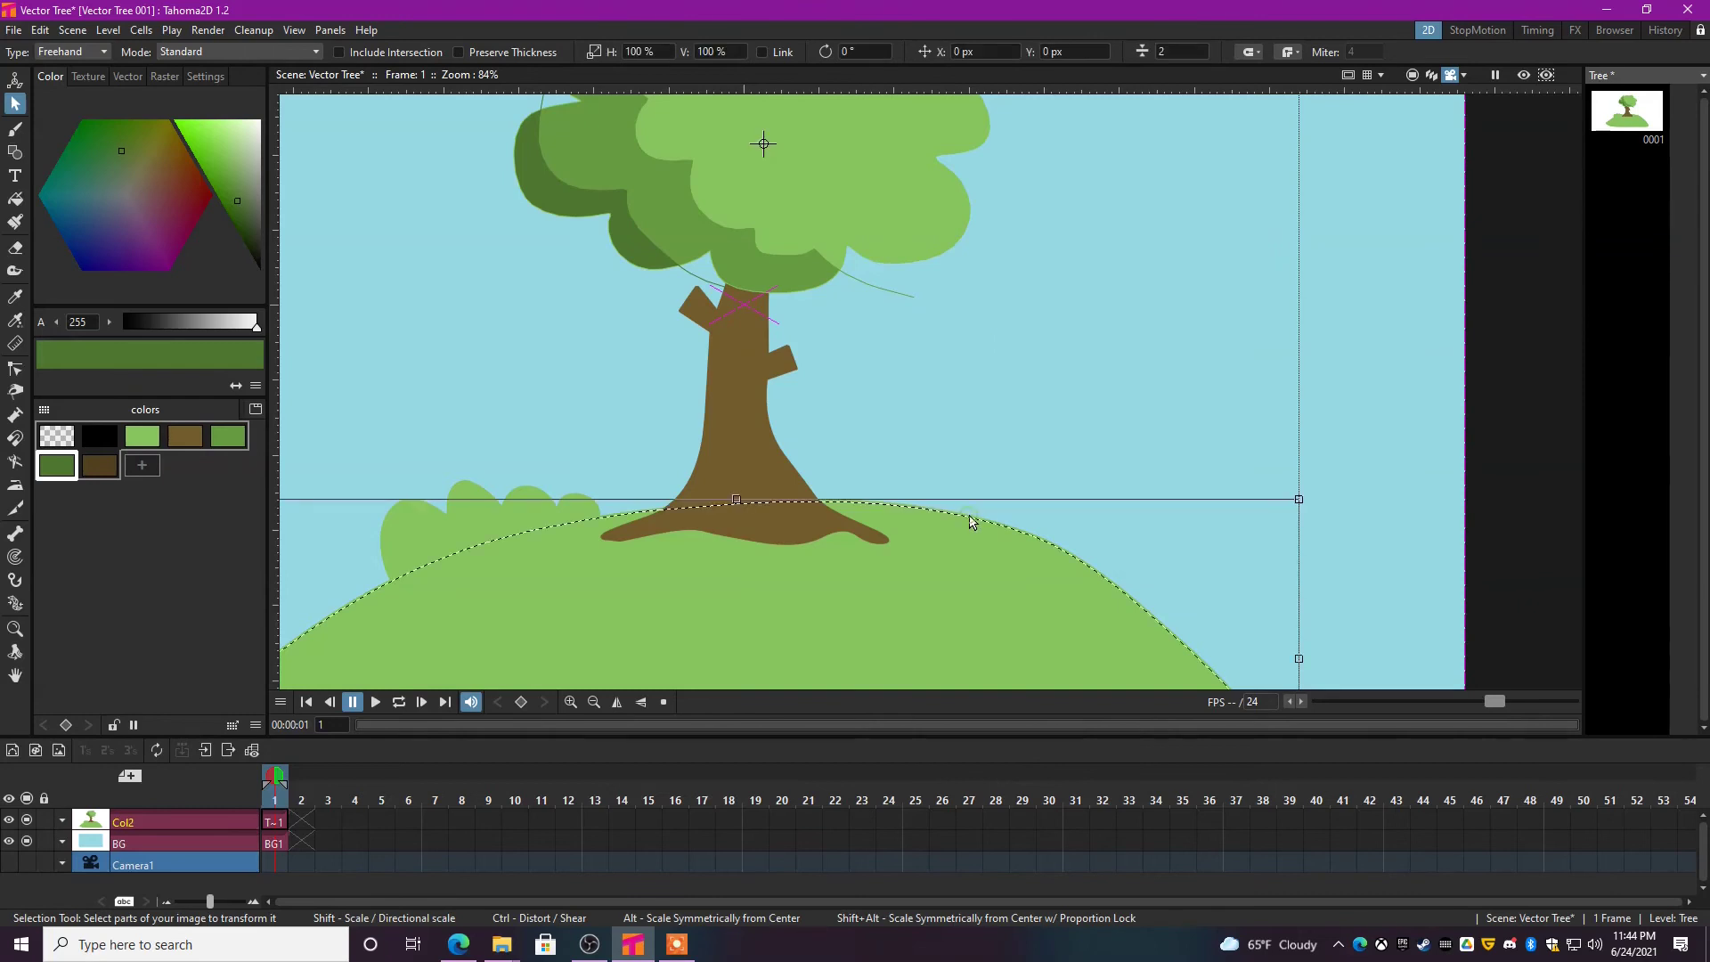
{"action": "scroll", "coordinate": [984, 515], "scroll_direction": "down", "scroll_amount": 1}
{"action": "left_click", "coordinate": [588, 498]}
{"action": "left_click", "coordinate": [829, 456]}
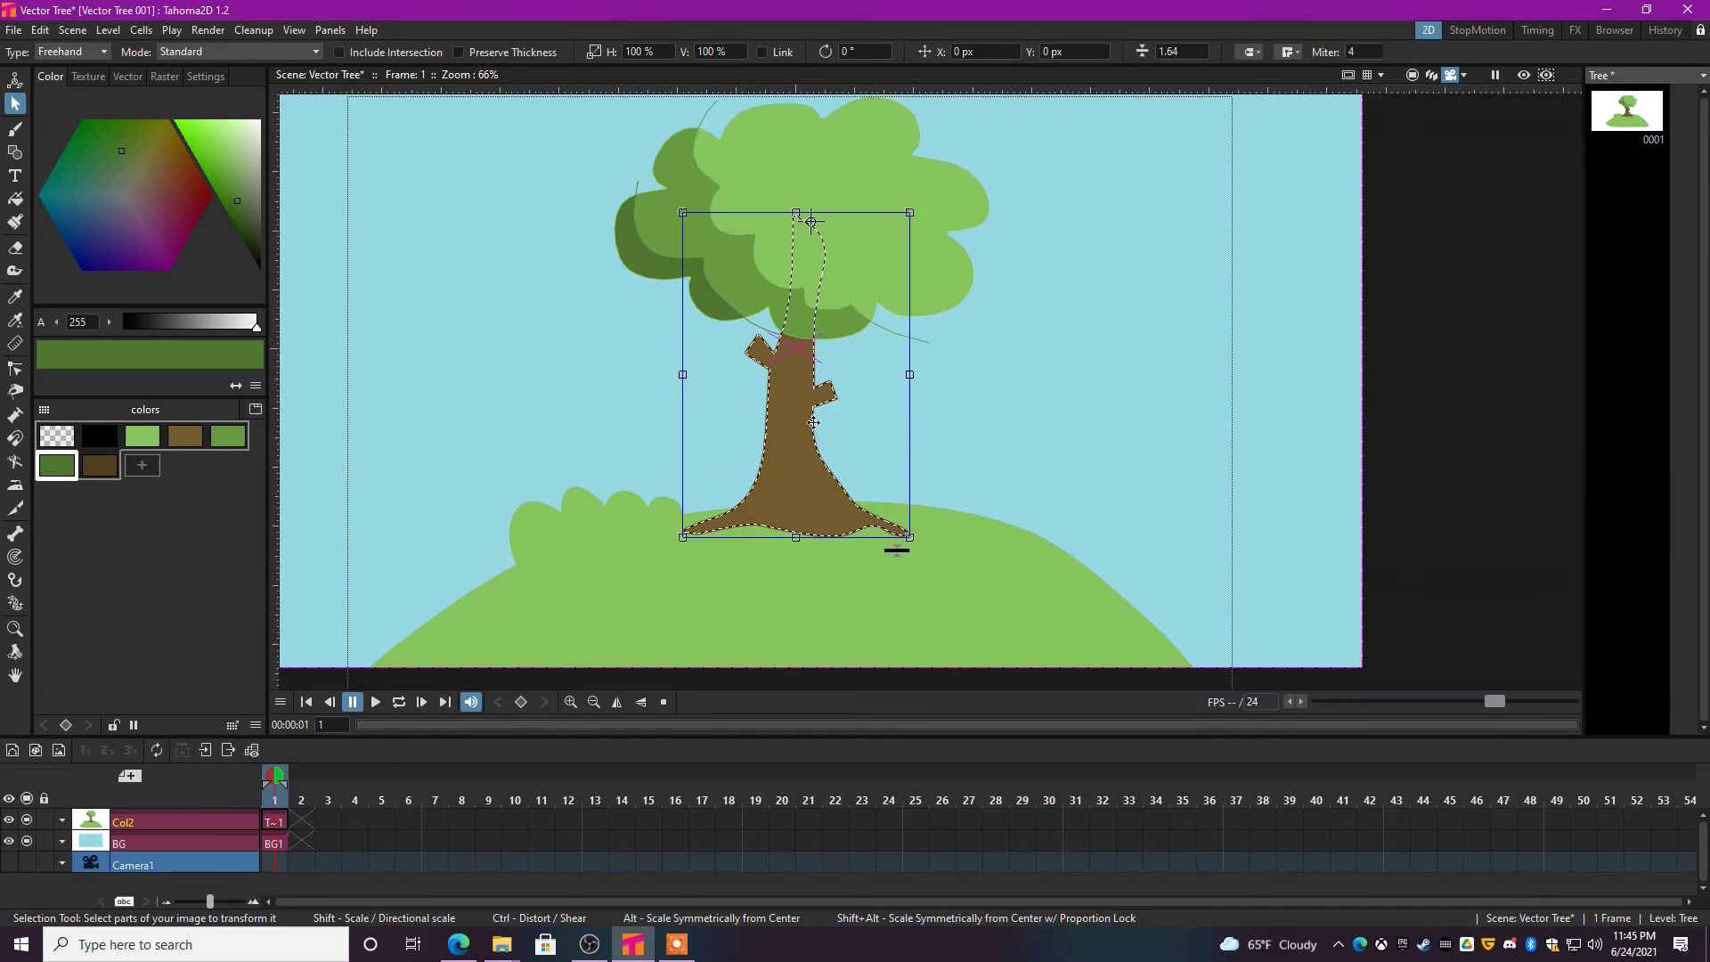
{"action": "left_click", "coordinate": [985, 424]}
- Group the tree crown's outline with its two shading lines
{"action": "left_click", "coordinate": [640, 243]}
{"action": "left_click", "coordinate": [725, 236], "text": "shift"}
{"action": "left_click", "coordinate": [972, 277], "text": "shift"}
{"action": "key", "text": "ctrl+g"}
{"action": "left_click", "coordinate": [1061, 295]}
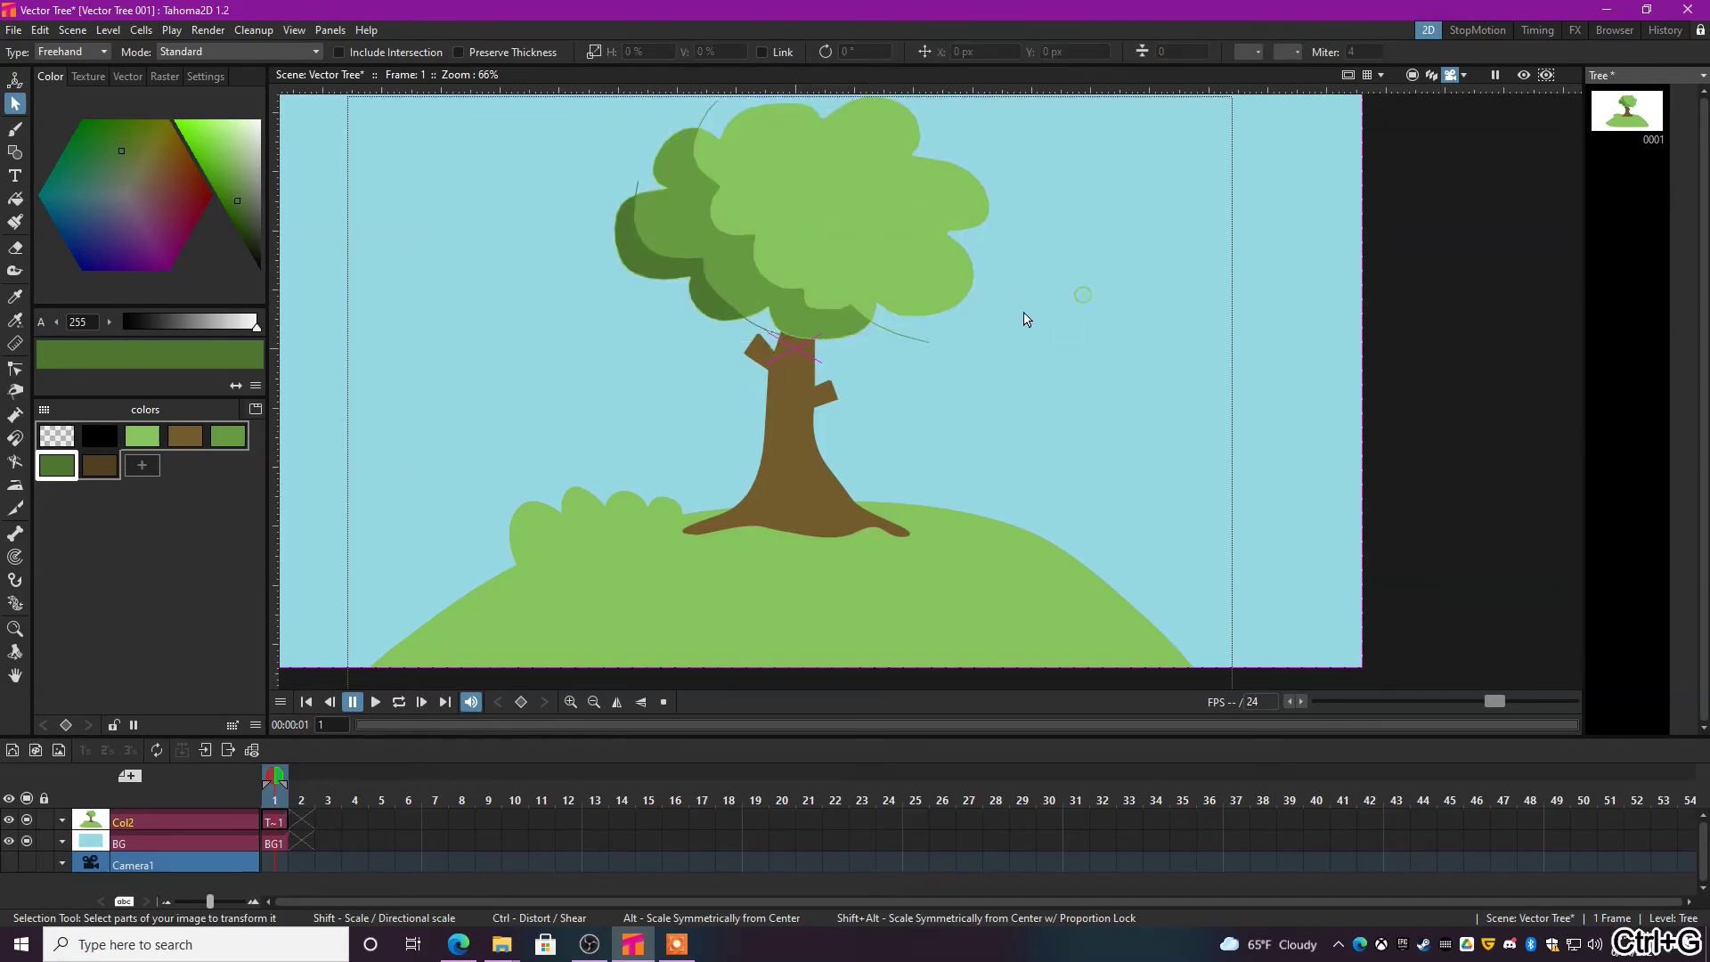
- Try moving the grouped crown away from the trunk as one unit, and undo the move
{"action": "left_click", "coordinate": [835, 344]}
{"action": "left_click_drag", "start_coordinate": [929, 337], "coordinate": [1156, 360]}
{"action": "key", "text": "ctrl+z"}
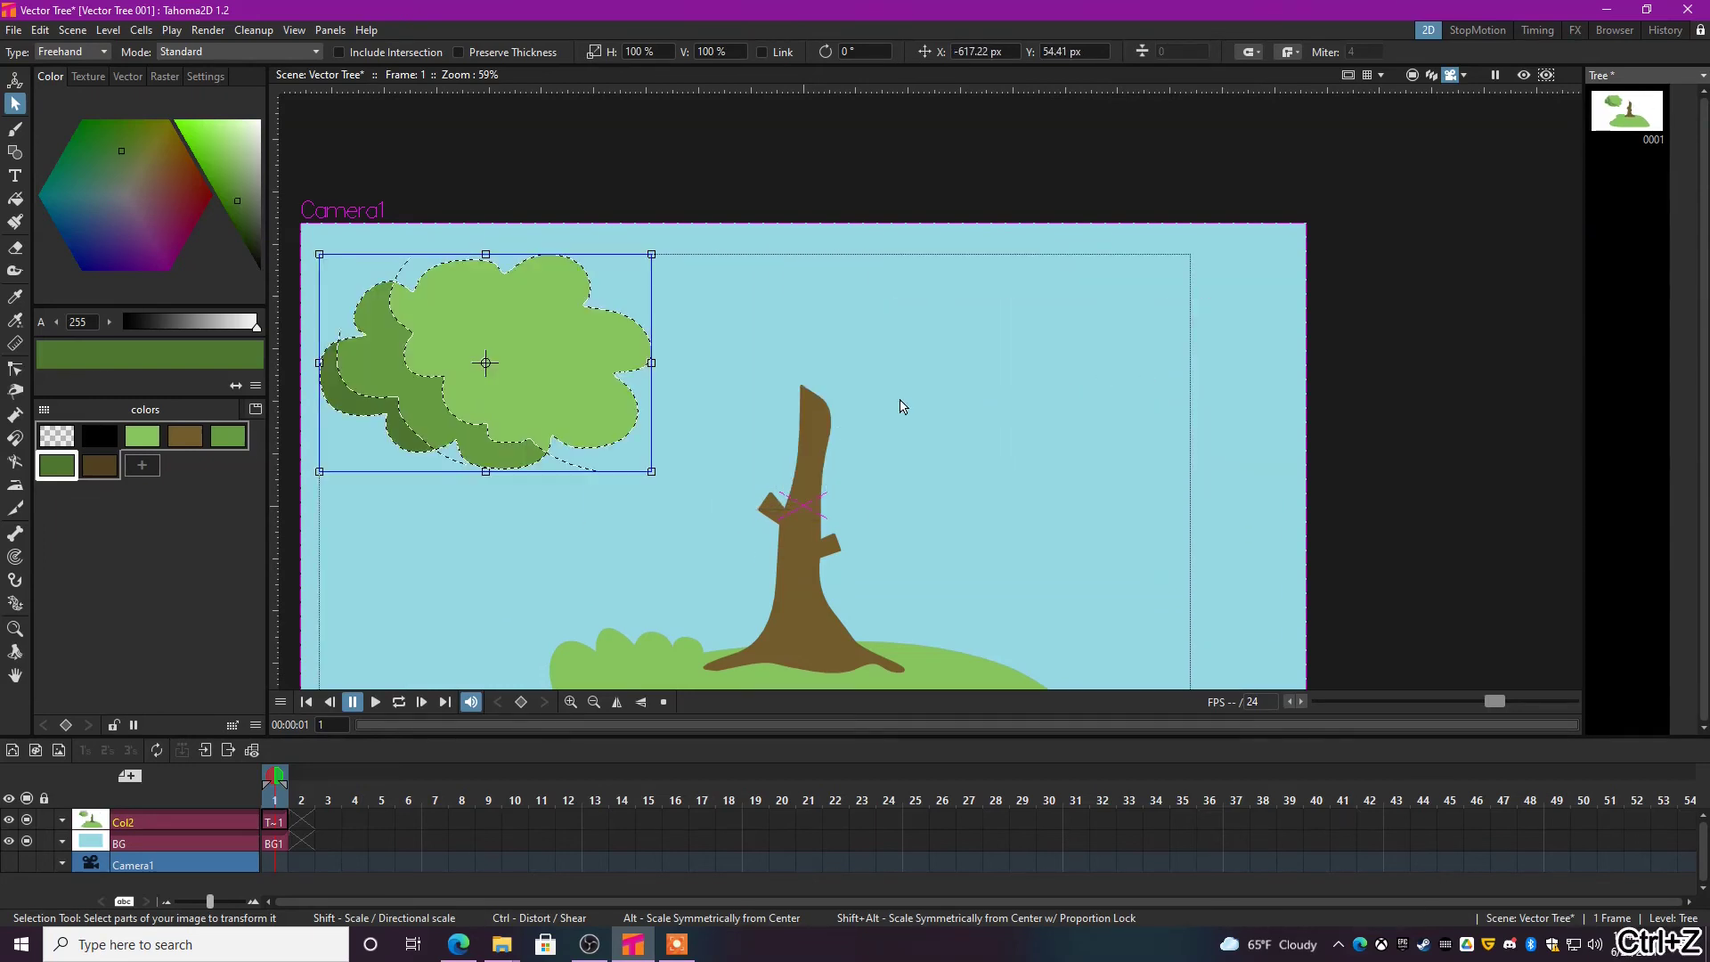
- Undo the crown's last move away from the trunk and clear the selection
{"action": "key", "text": "ctrl+y"}
{"action": "left_click", "coordinate": [1100, 424]}
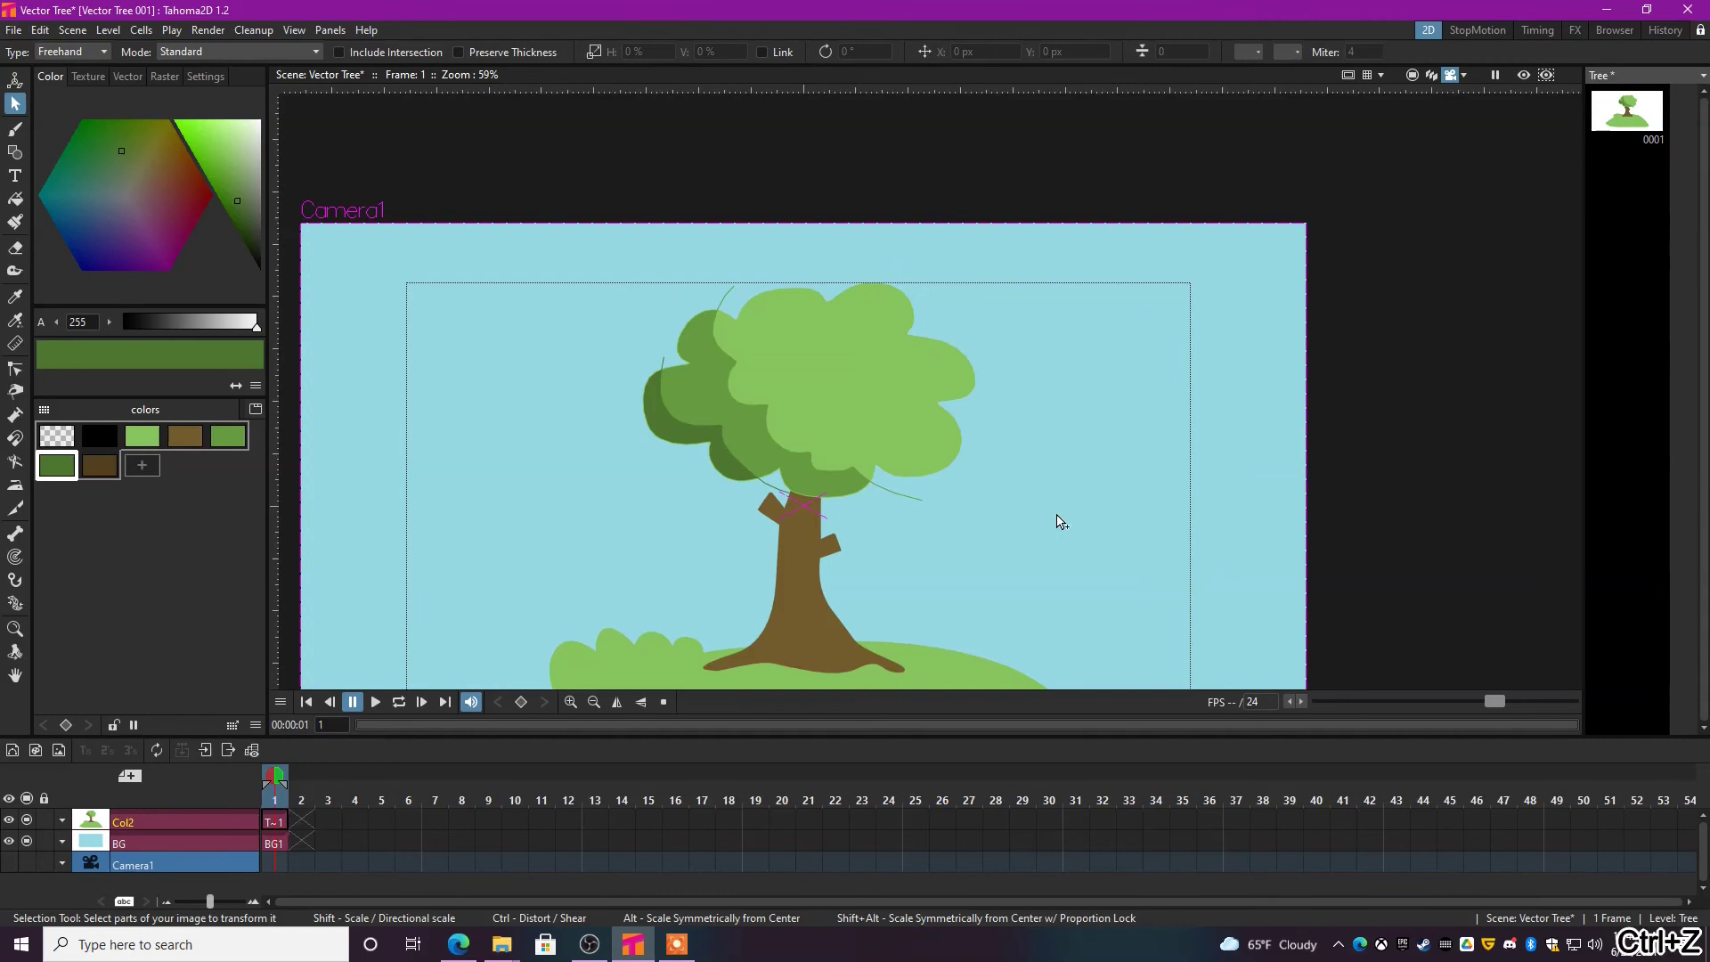
{"action": "left_click_drag", "start_coordinate": [1058, 519], "coordinate": [1018, 403]}
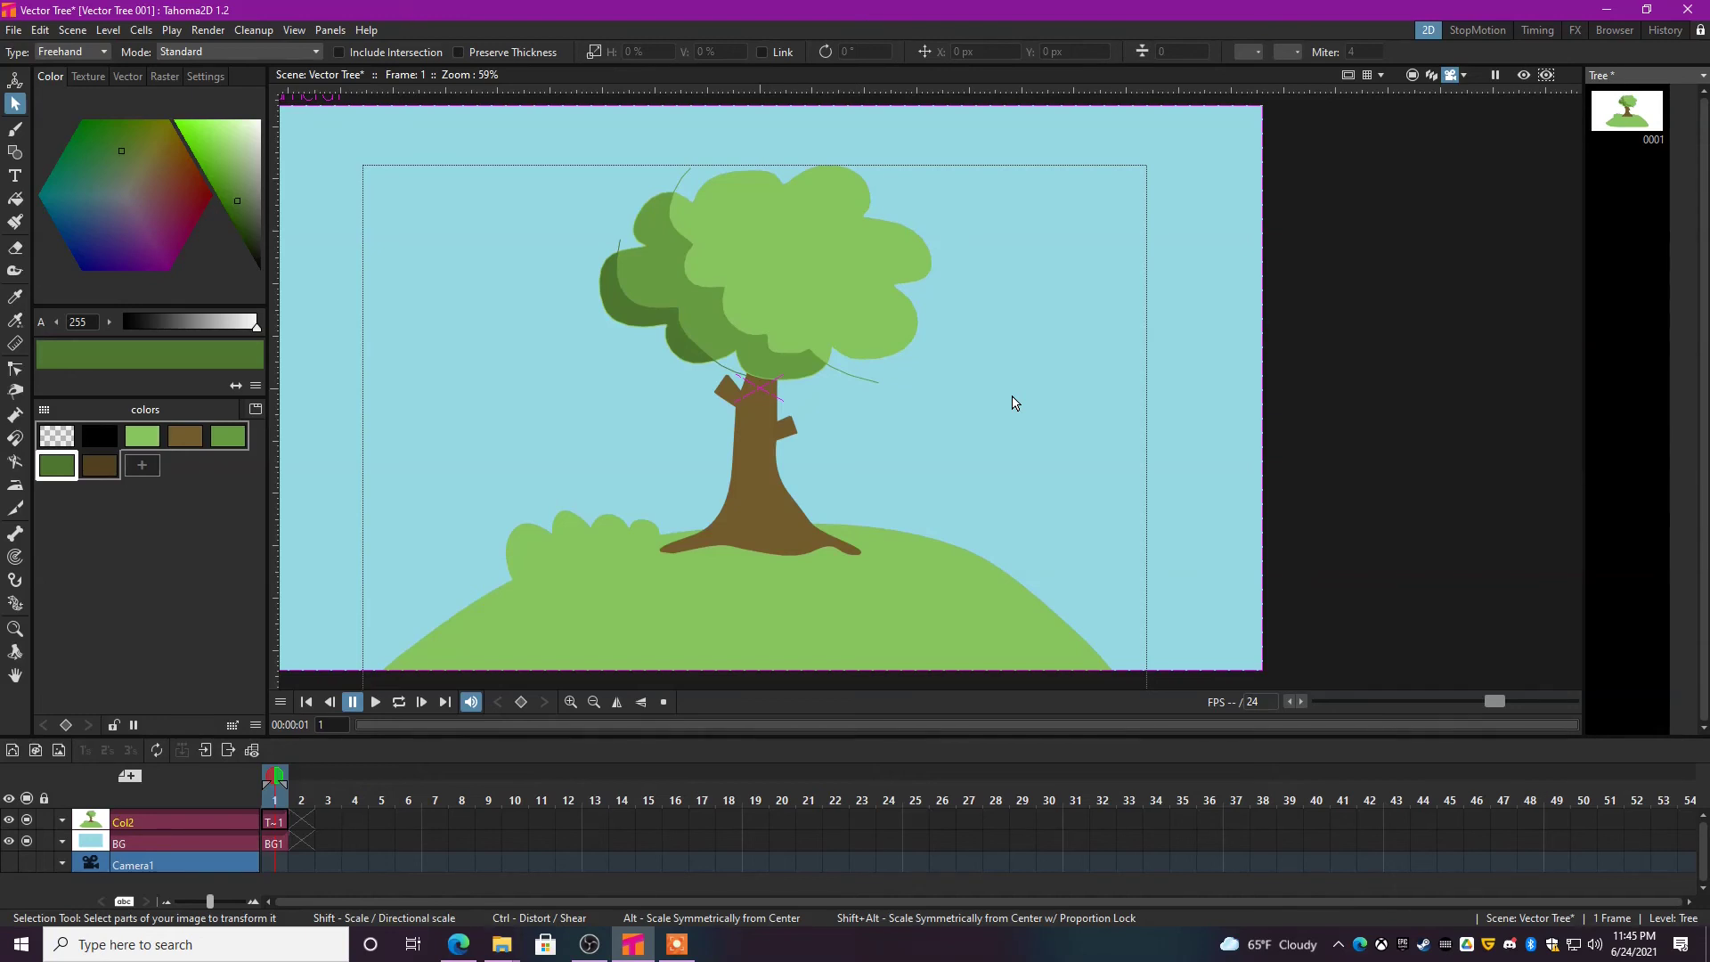
- Add a dark grey palette colour and brush an oval rock filled with it on the hill beside the tree's roots
{"action": "scroll", "coordinate": [1027, 523], "scroll_direction": "up", "scroll_amount": 3}
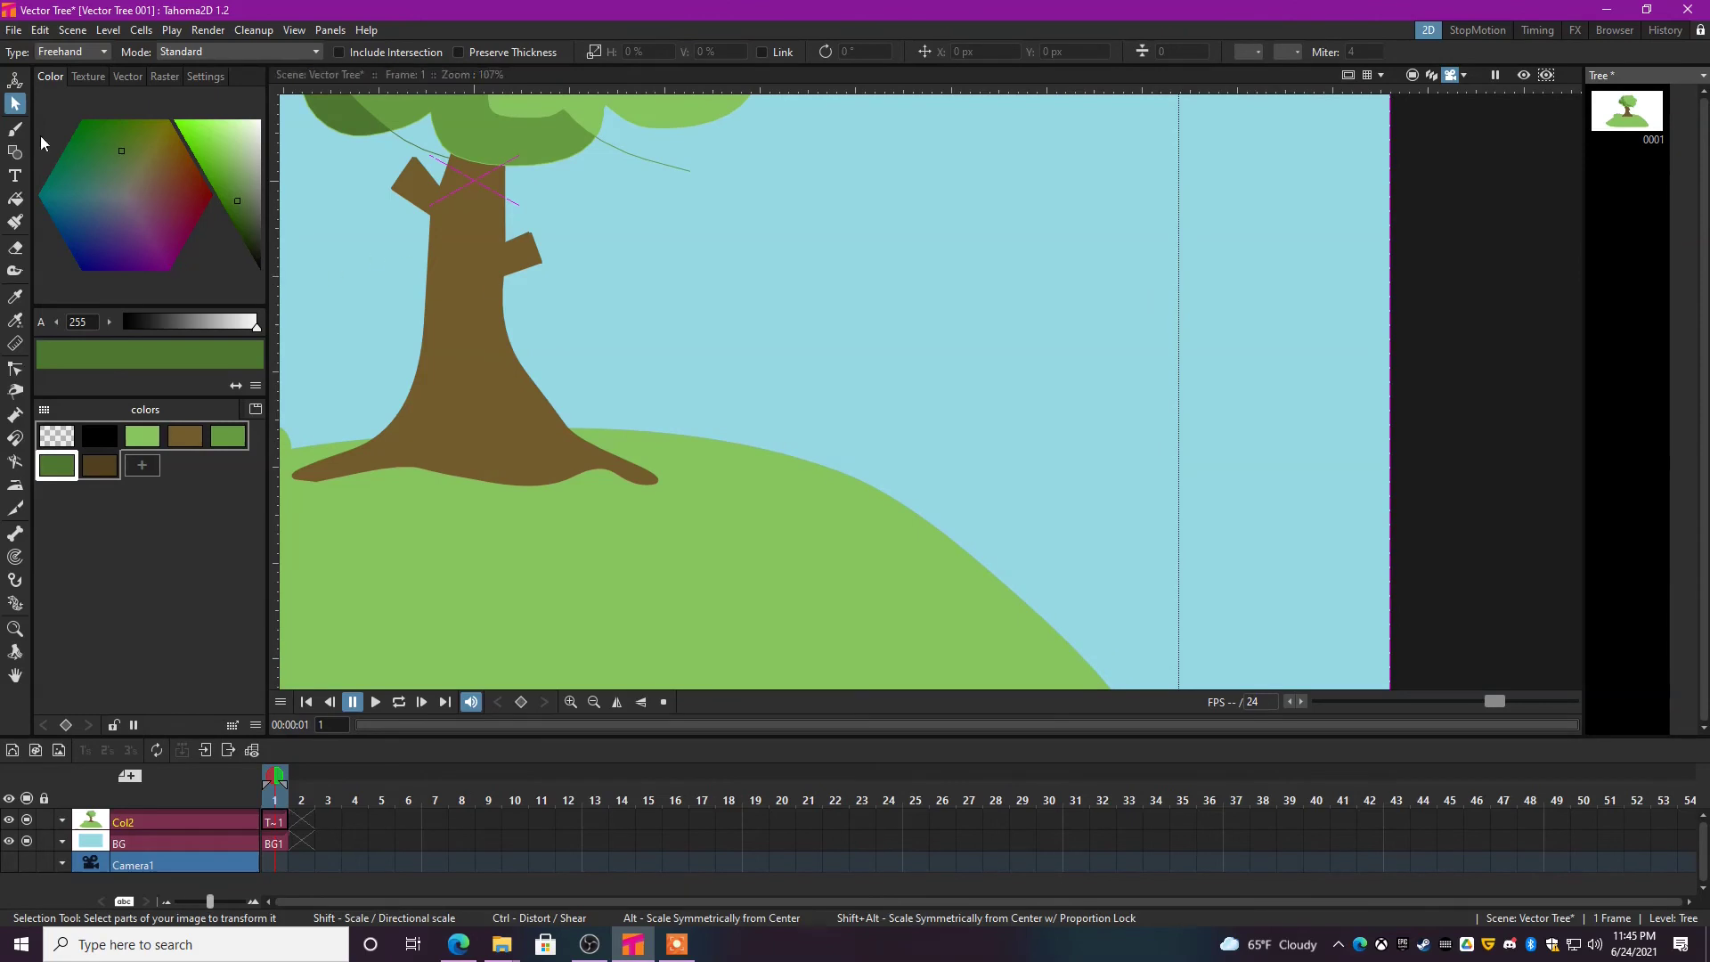
{"action": "left_click", "coordinate": [14, 129]}
{"action": "left_click", "coordinate": [145, 466]}
{"action": "left_click_drag", "start_coordinate": [249, 216], "coordinate": [273, 225]}
{"action": "scroll", "coordinate": [774, 466], "scroll_direction": "up", "scroll_amount": 1}
{"action": "mouse_move", "coordinate": [727, 458]}
{"action": "left_mouse_down"}
{"action": "mouse_move", "coordinate": [759, 412]}
{"action": "mouse_move", "coordinate": [820, 456]}
{"action": "mouse_move", "coordinate": [728, 460]}
{"action": "left_mouse_up"}
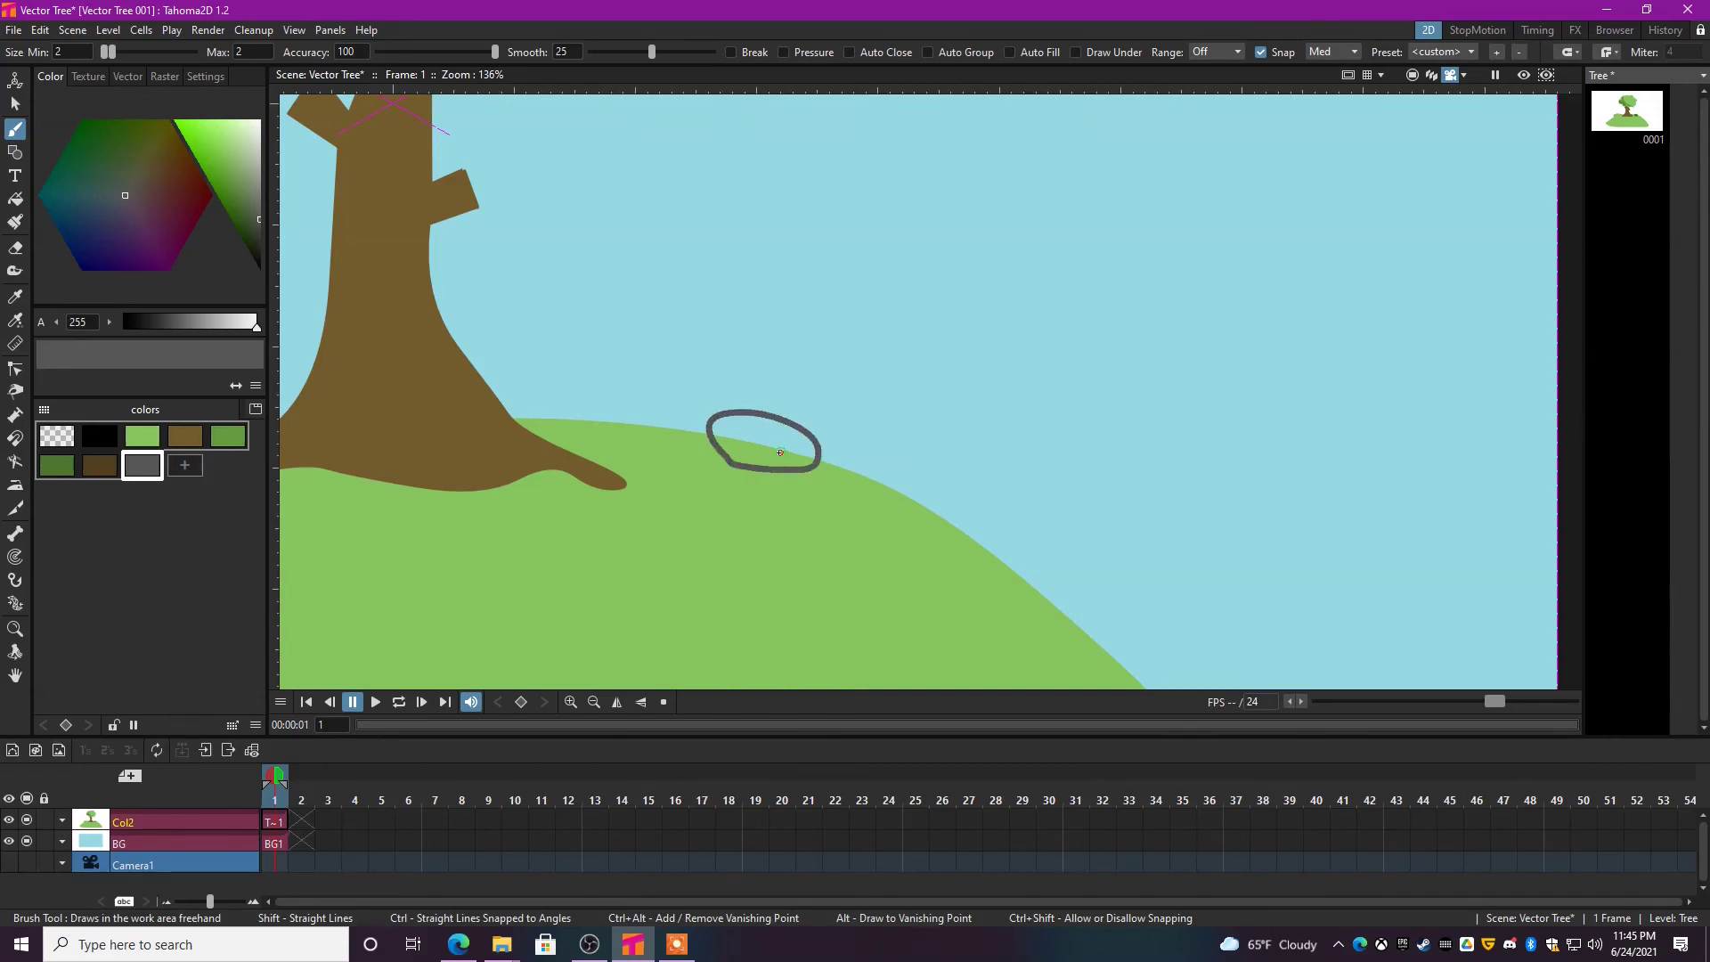
{"action": "key", "text": "f"}
{"action": "left_click", "coordinate": [779, 451]}
- Brush a smaller round rock just downhill of the first one and fill it with the same grey
{"action": "key", "text": "b"}
{"action": "scroll", "coordinate": [866, 492], "scroll_direction": "up", "scroll_amount": 2}
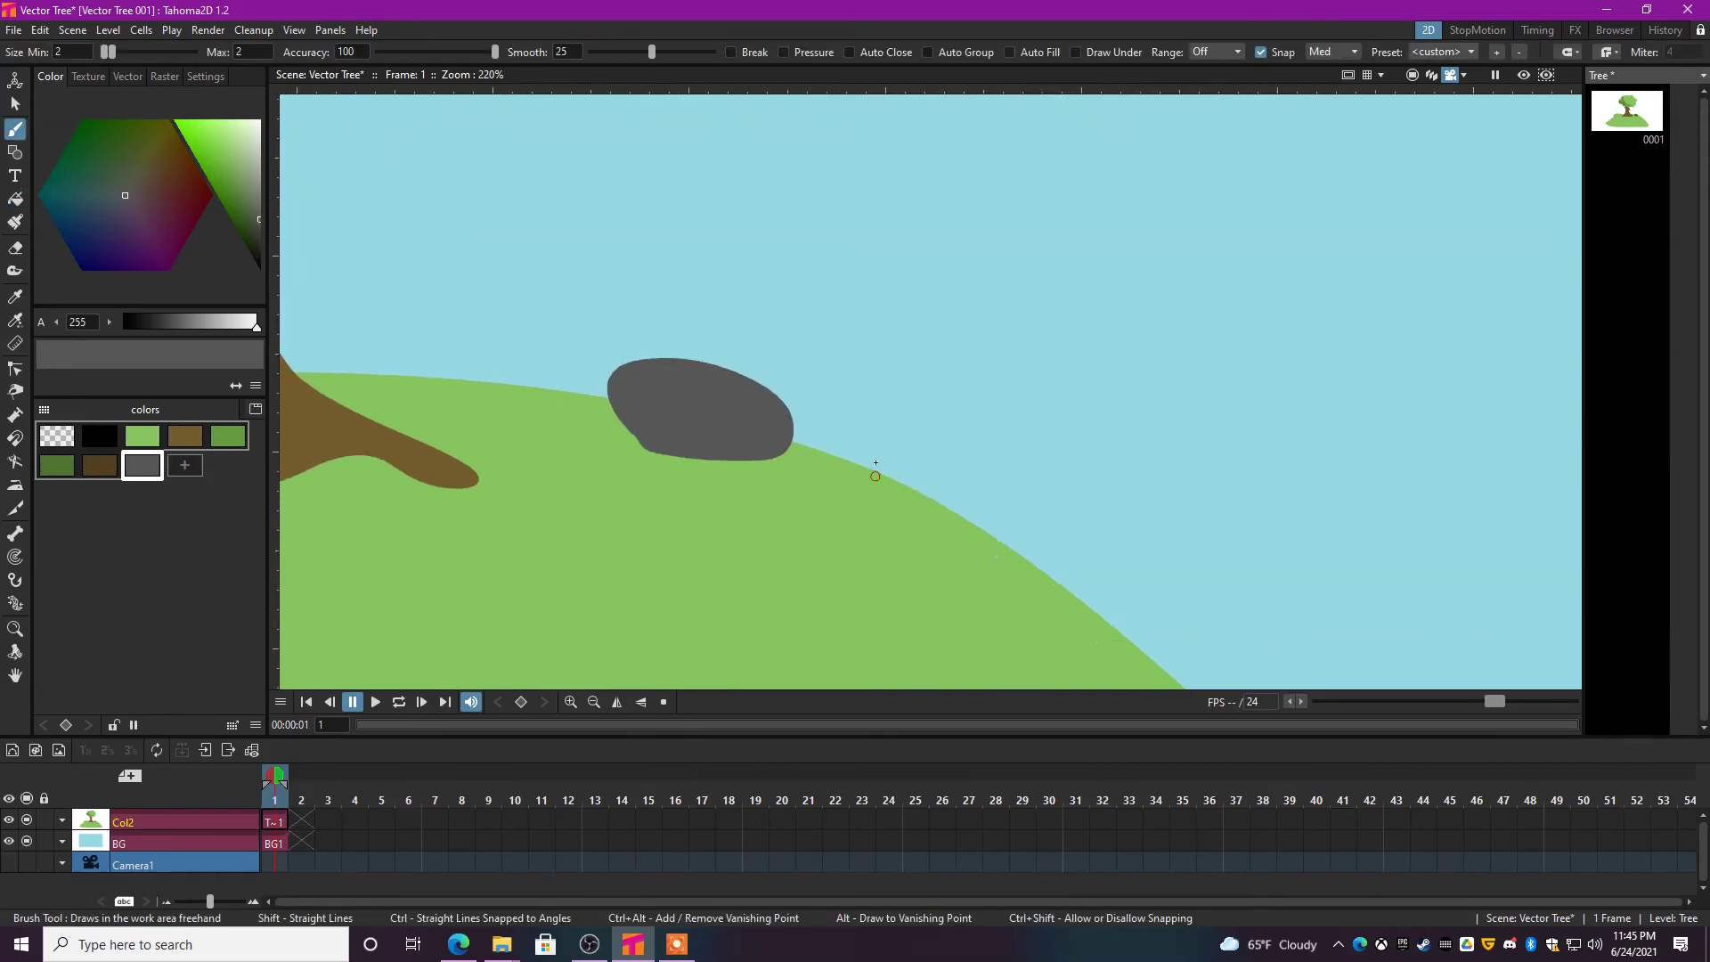
{"action": "mouse_move", "coordinate": [855, 449]}
{"action": "left_mouse_down"}
{"action": "mouse_move", "coordinate": [803, 451]}
{"action": "mouse_move", "coordinate": [796, 493]}
{"action": "mouse_move", "coordinate": [849, 497]}
{"action": "mouse_move", "coordinate": [852, 451]}
{"action": "left_mouse_up"}
{"action": "key", "text": "f"}
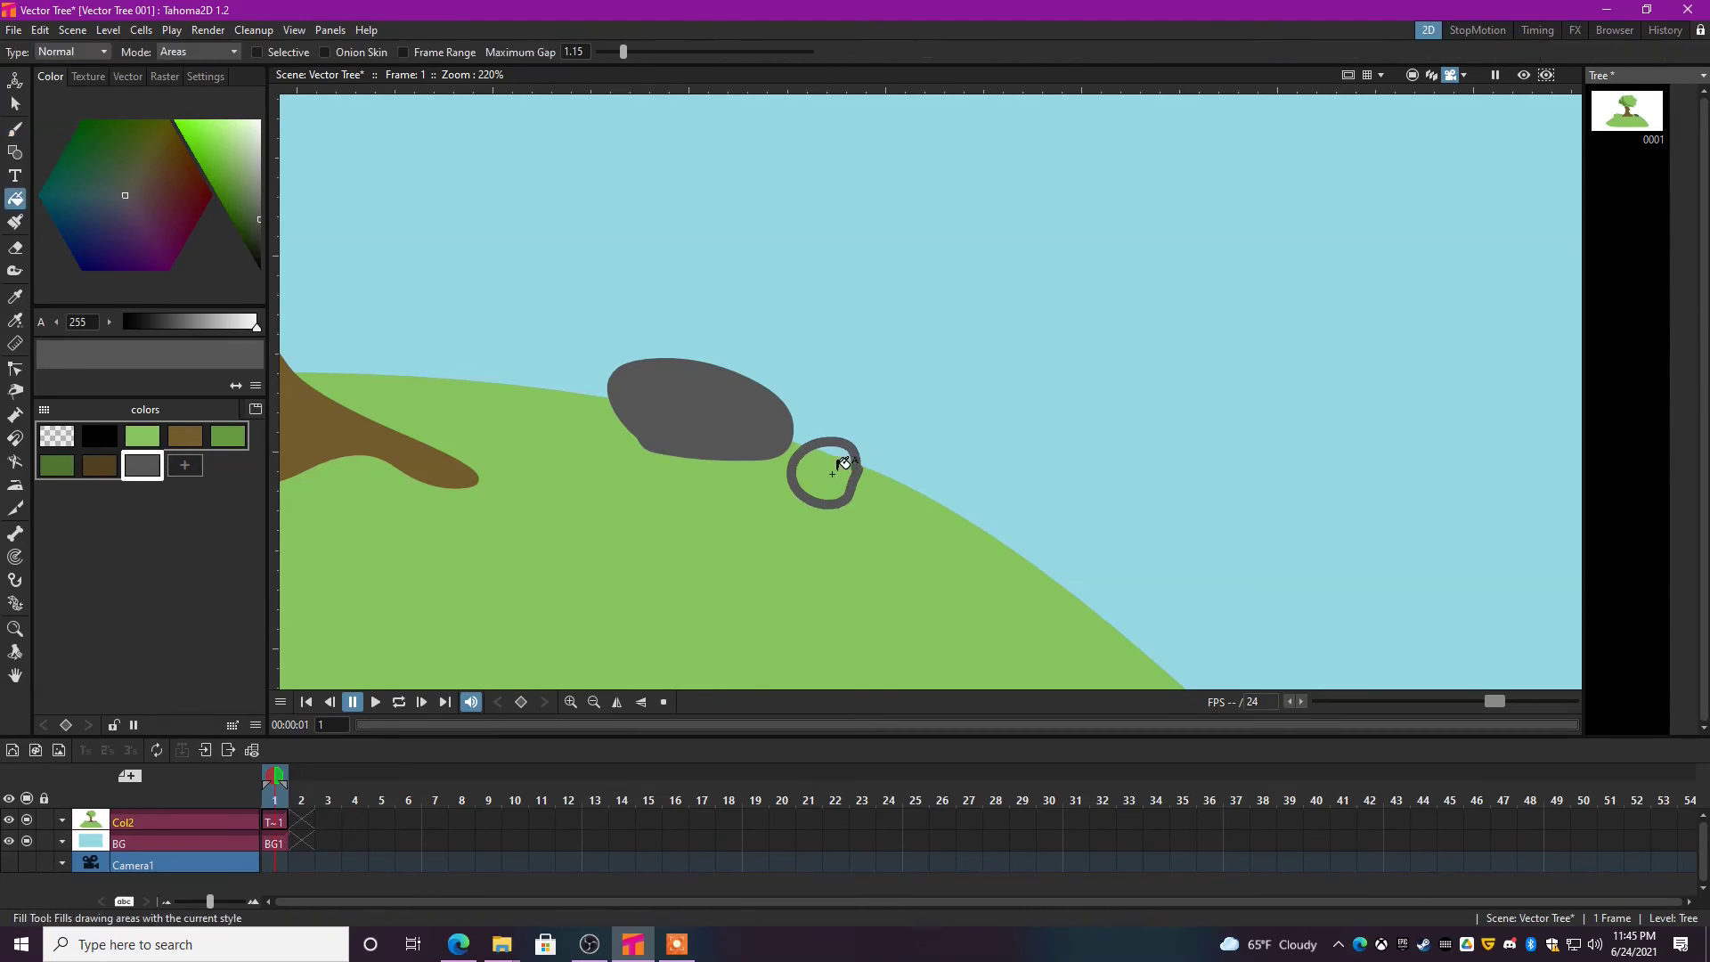
{"action": "left_click", "coordinate": [837, 470]}
{"action": "scroll", "coordinate": [864, 516], "scroll_direction": "down", "scroll_amount": 3}
{"action": "scroll", "coordinate": [875, 508], "scroll_direction": "down", "scroll_amount": 3}
{"action": "scroll", "coordinate": [784, 499], "scroll_direction": "up", "scroll_amount": 1}
{"action": "scroll", "coordinate": [801, 481], "scroll_direction": "down", "scroll_amount": 1}
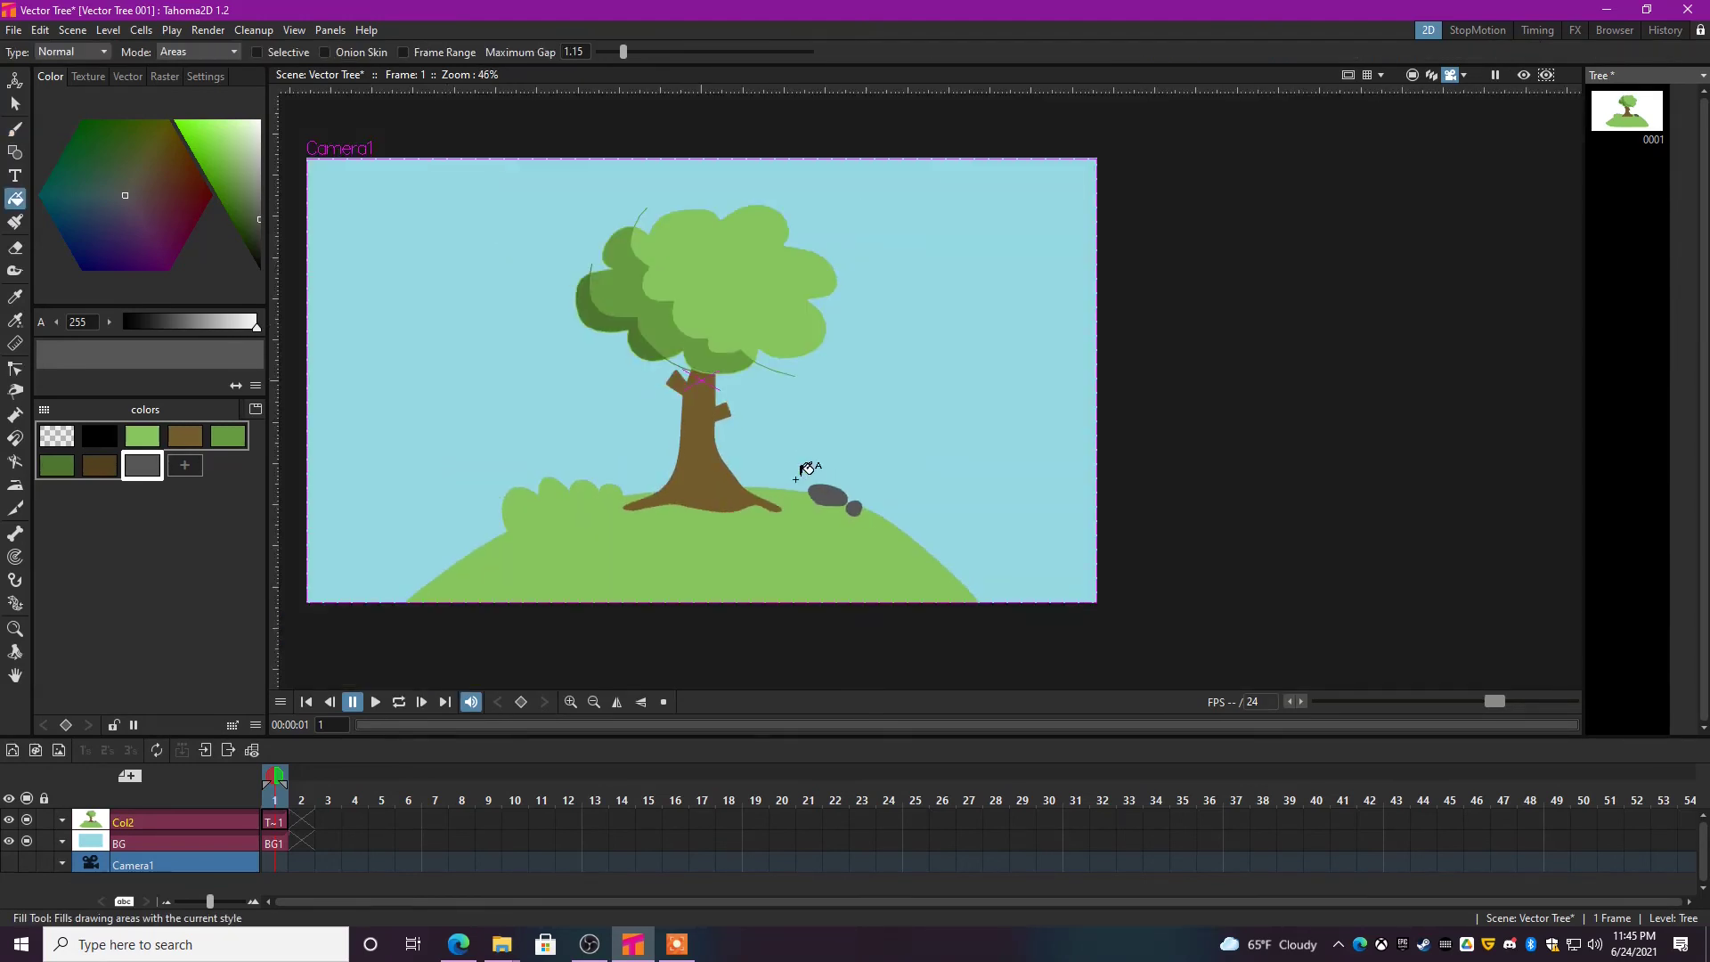
- Add a new palette colour and set it to white
{"action": "left_click", "coordinate": [184, 465]}
{"action": "left_click", "coordinate": [258, 159]}
{"action": "left_click_drag", "start_coordinate": [258, 158], "coordinate": [259, 120]}
{"action": "scroll", "coordinate": [1060, 301], "scroll_direction": "up", "scroll_amount": 1}
{"action": "key", "text": "b"}
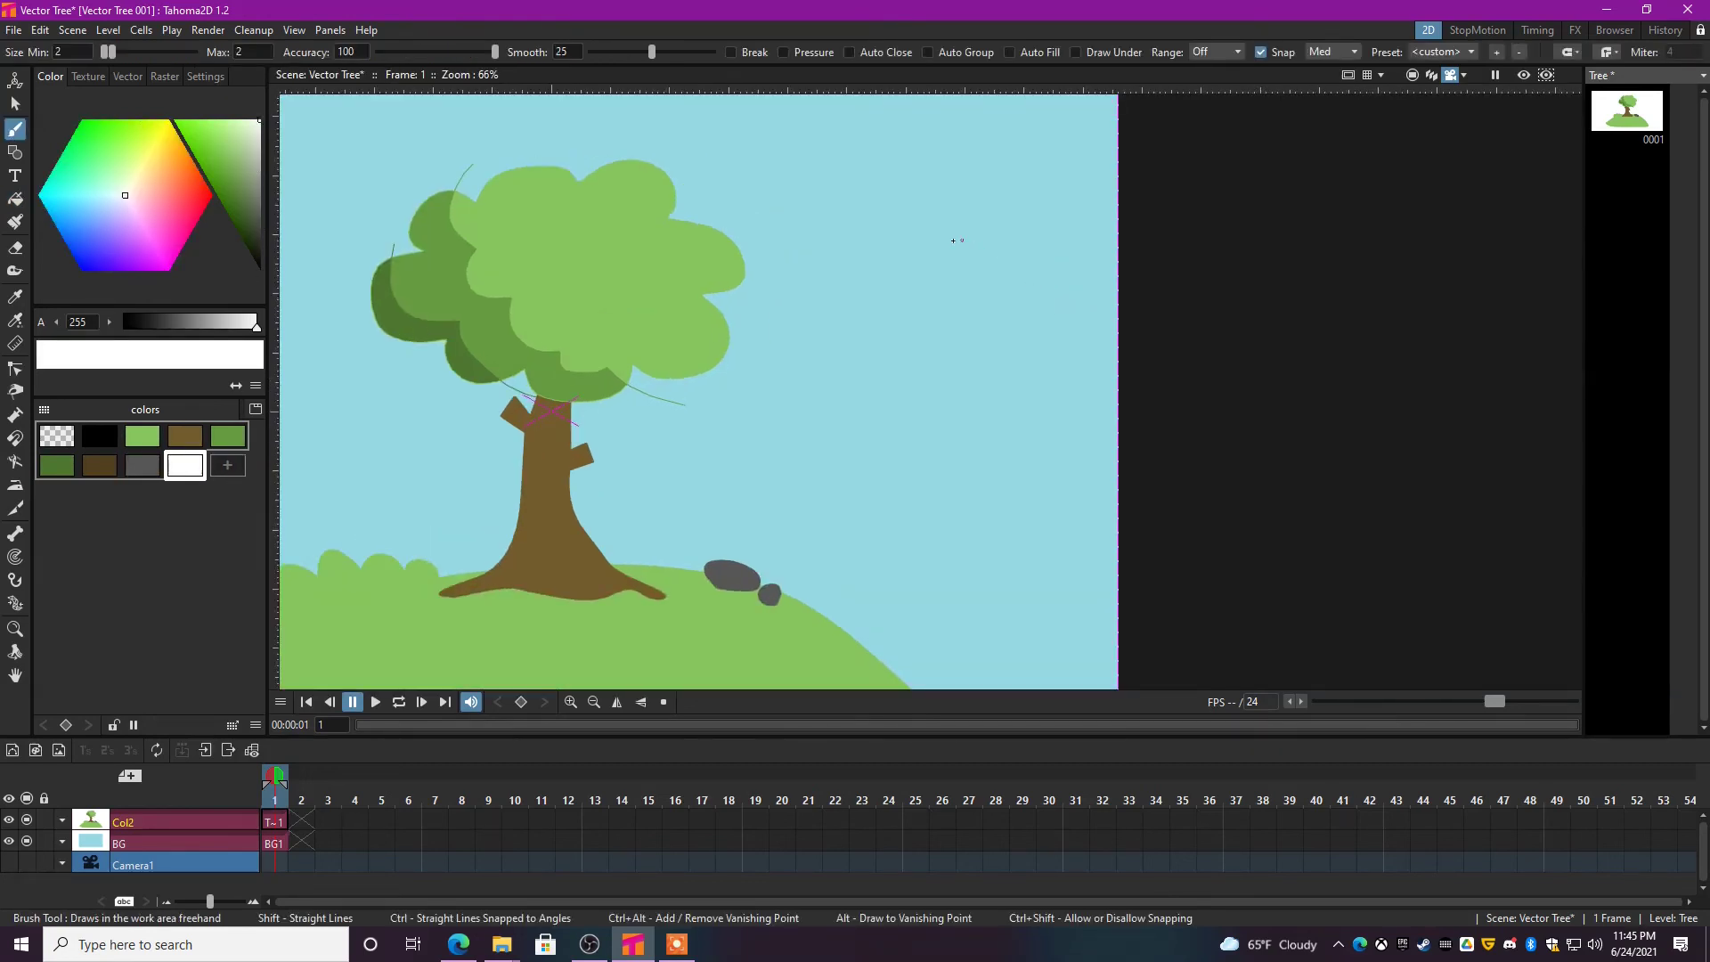
- Outline a flat-bottomed cloud with curved humps in the sky to the right of the tree, using the Geometry tool's Polyline shape
{"action": "key", "text": "g"}
{"action": "scroll", "coordinate": [855, 213], "scroll_direction": "up", "scroll_amount": 1}
{"action": "left_click", "coordinate": [752, 220]}
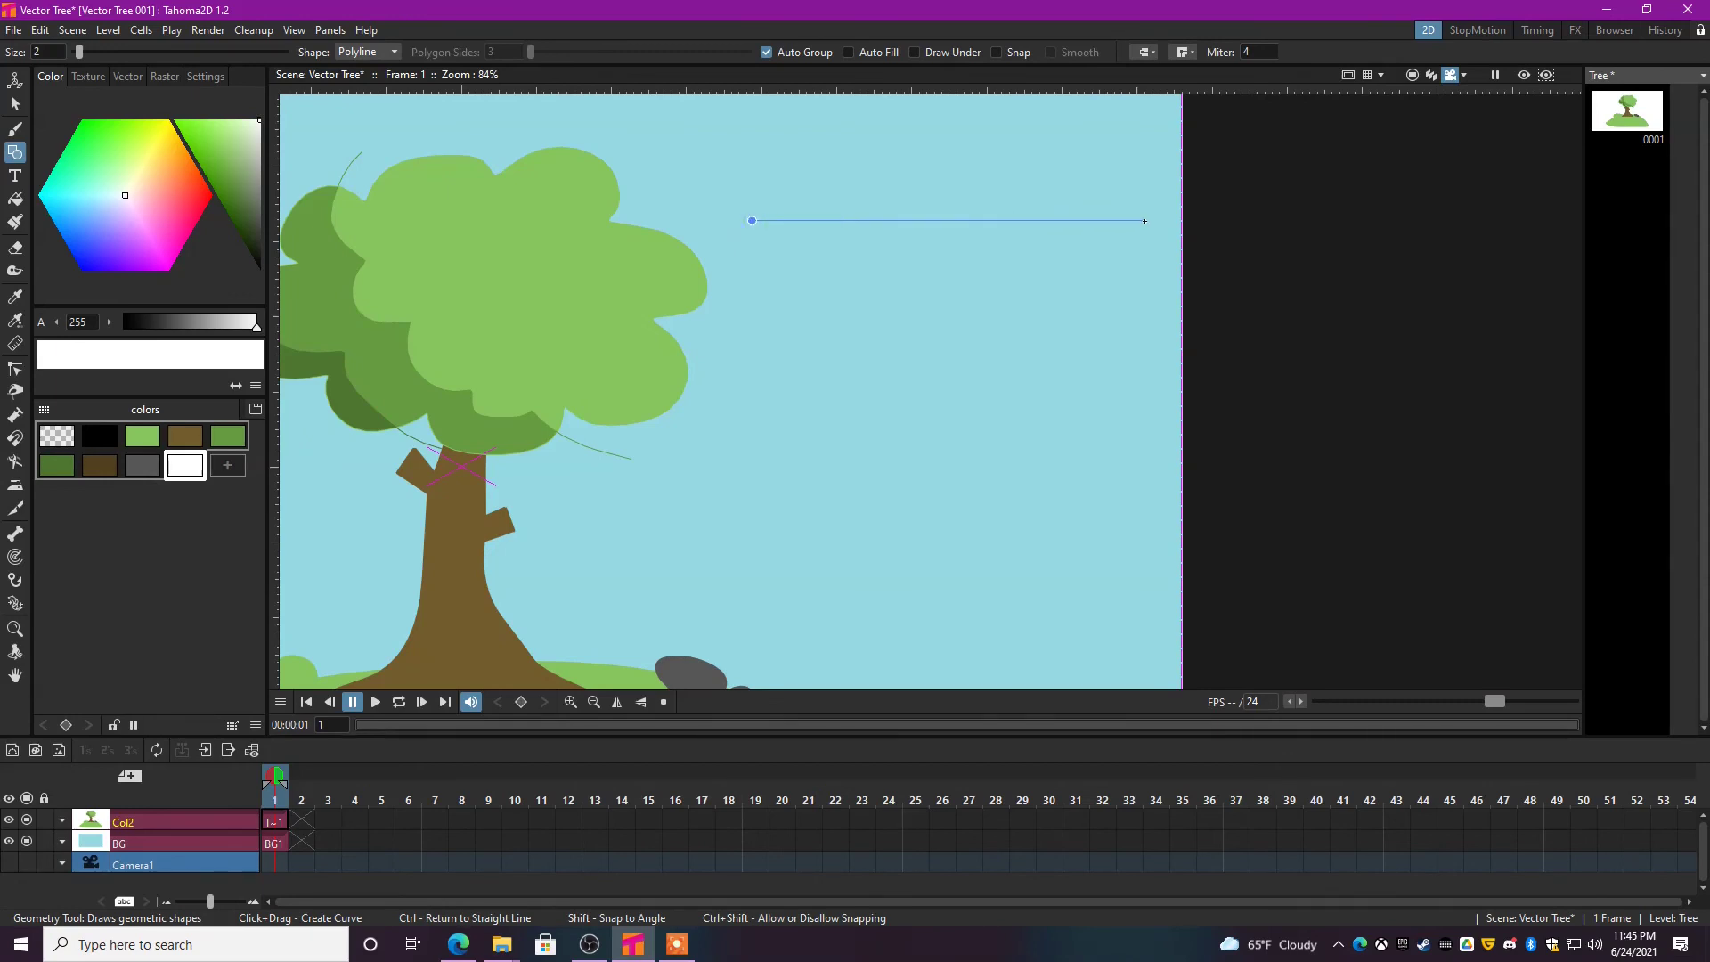
{"action": "left_click", "coordinate": [1087, 197]}
{"action": "scroll", "coordinate": [1069, 222], "scroll_direction": "up", "scroll_amount": 5}
{"action": "left_click_drag", "start_coordinate": [999, 257], "coordinate": [936, 333]}
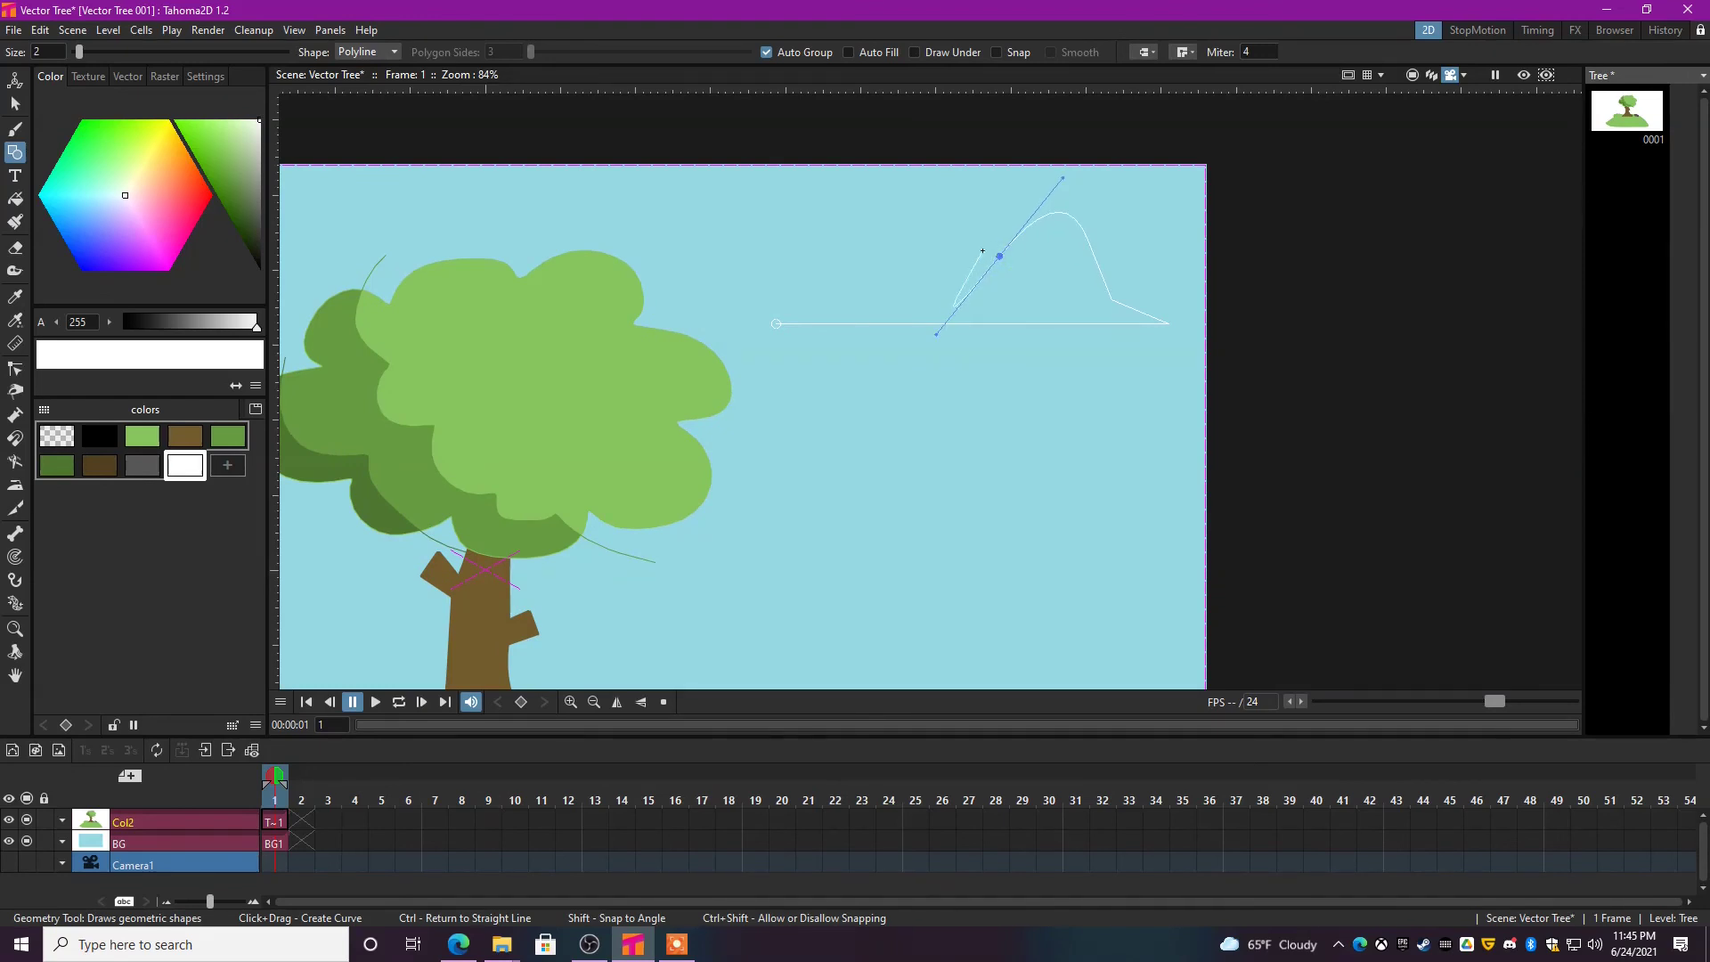
{"action": "left_click_drag", "start_coordinate": [887, 264], "coordinate": [871, 361]}
{"action": "left_click", "coordinate": [778, 323]}
{"action": "left_click", "coordinate": [779, 323]}
- Fill the flat-bottomed cloud with white
{"action": "key", "text": "f"}
{"action": "left_click", "coordinate": [970, 265]}
{"action": "scroll", "coordinate": [998, 385], "scroll_direction": "down", "scroll_amount": 3}
{"action": "scroll", "coordinate": [998, 385], "scroll_direction": "down", "scroll_amount": 1}
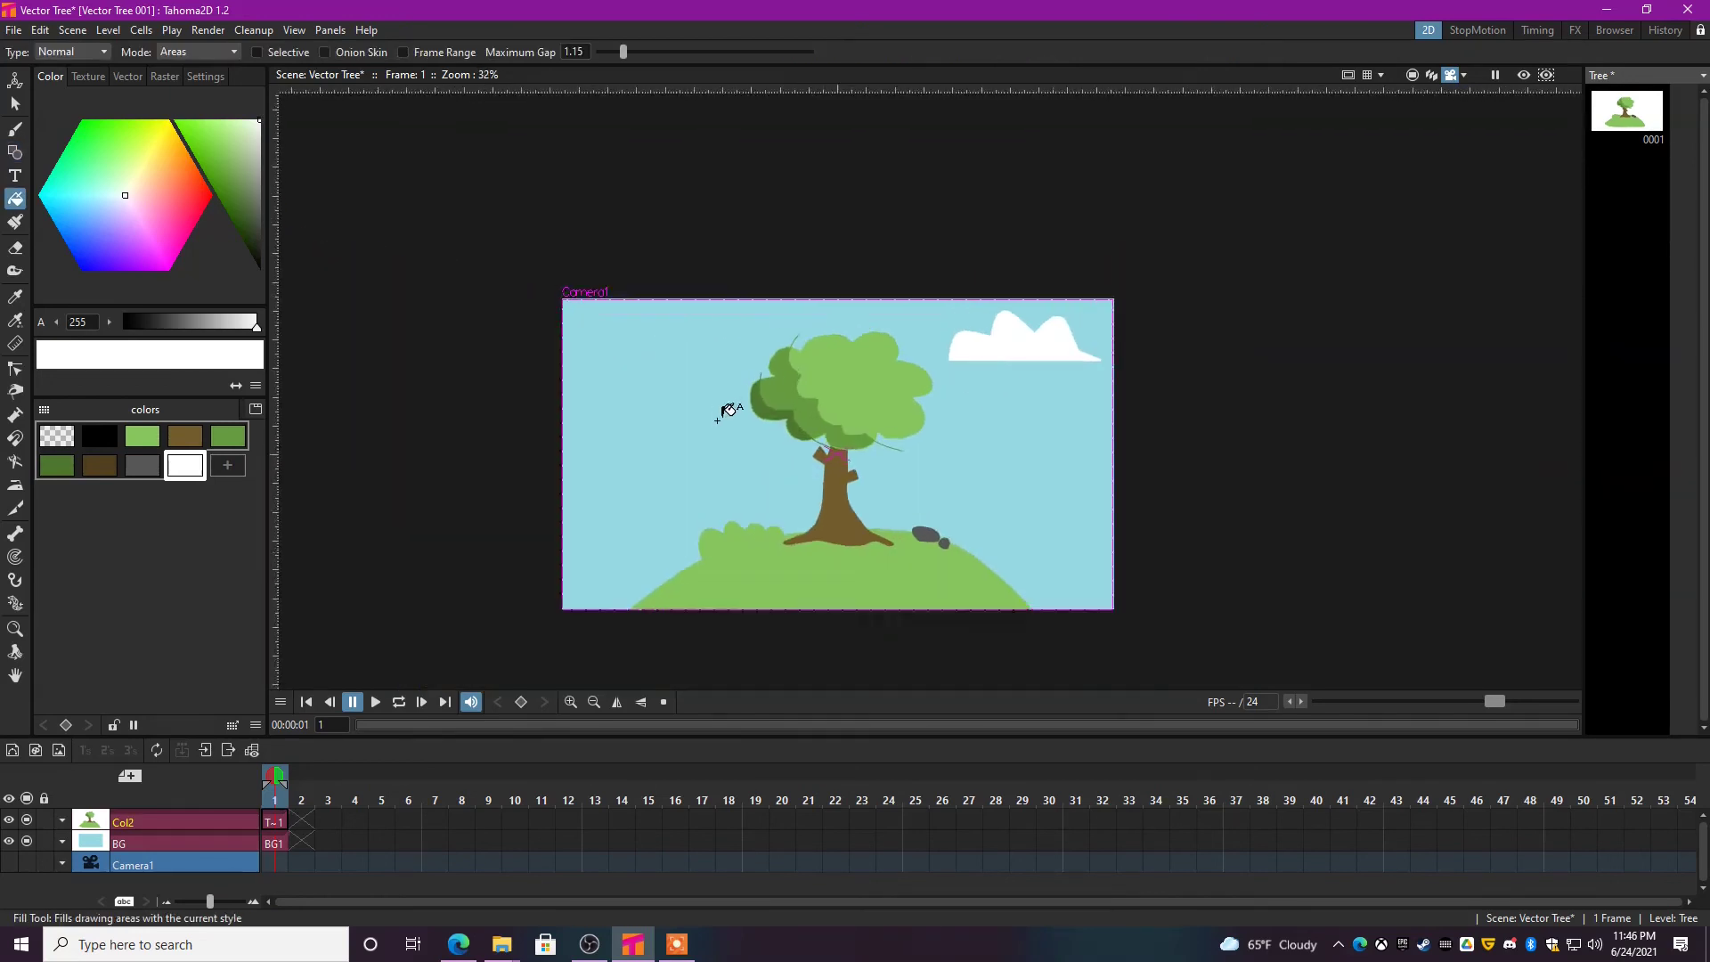
- Brush a large lobed cloud in the sky to the left of the tree and fill it with white
{"action": "scroll", "coordinate": [728, 418], "scroll_direction": "up", "scroll_amount": 1}
{"action": "key", "text": "b"}
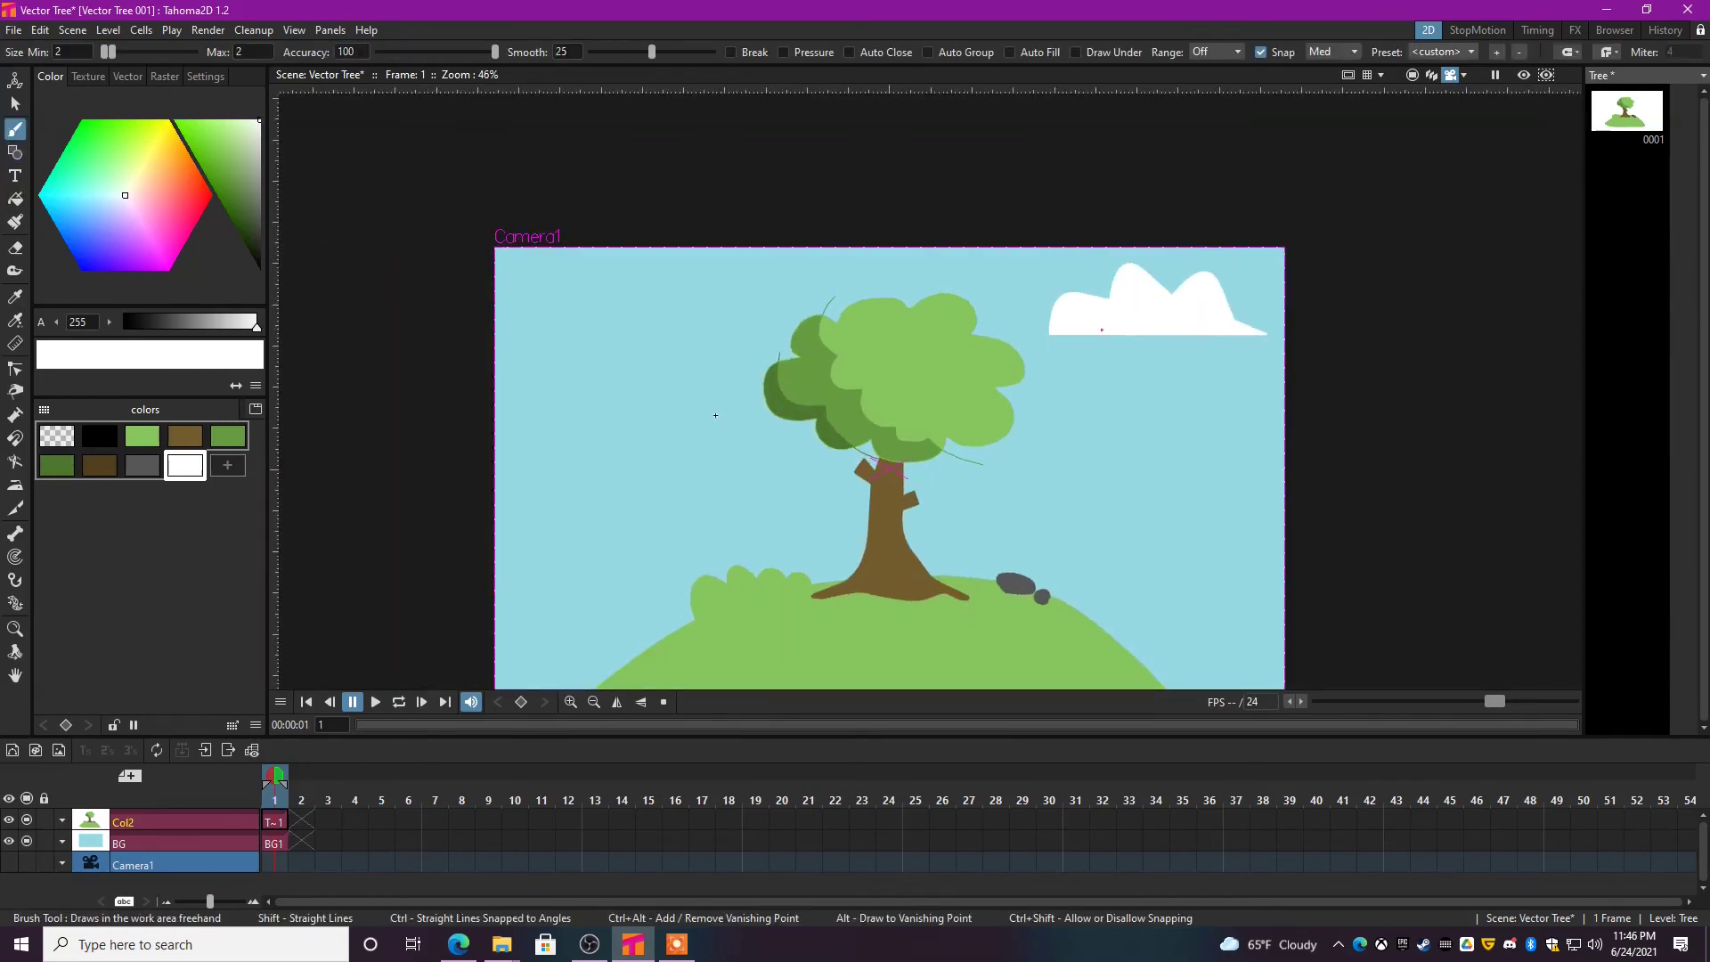
{"action": "scroll", "coordinate": [622, 440], "scroll_direction": "up", "scroll_amount": 1}
{"action": "mouse_move", "coordinate": [514, 470]}
{"action": "left_mouse_down"}
{"action": "mouse_move", "coordinate": [608, 443]}
{"action": "mouse_move", "coordinate": [662, 462]}
{"action": "mouse_move", "coordinate": [667, 419]}
{"action": "mouse_move", "coordinate": [735, 402]}
{"action": "mouse_move", "coordinate": [716, 352]}
{"action": "mouse_move", "coordinate": [761, 329]}
{"action": "mouse_move", "coordinate": [665, 269]}
{"action": "mouse_move", "coordinate": [554, 273]}
{"action": "mouse_move", "coordinate": [587, 321]}
{"action": "mouse_move", "coordinate": [477, 350]}
{"action": "mouse_move", "coordinate": [540, 394]}
{"action": "left_mouse_up"}
{"action": "key", "text": "f"}
{"action": "left_click", "coordinate": [628, 360]}
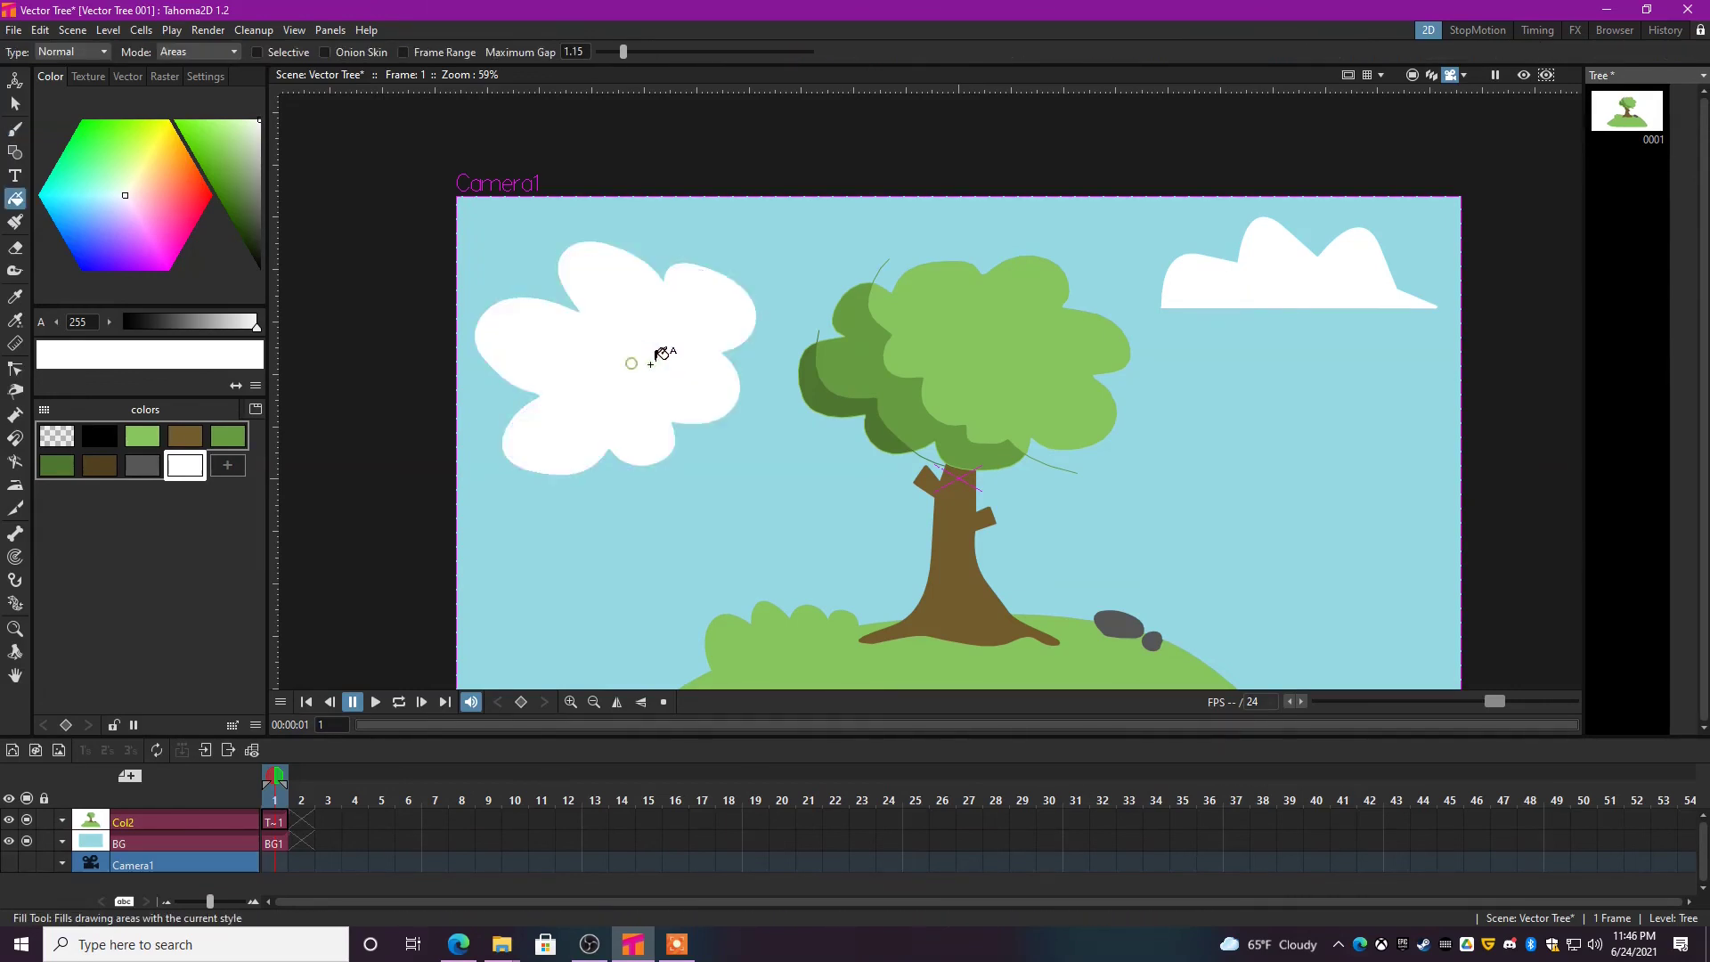
{"action": "scroll", "coordinate": [628, 361], "scroll_direction": "down", "scroll_amount": 2}
{"action": "left_click_drag", "start_coordinate": [1047, 415], "coordinate": [866, 347]}
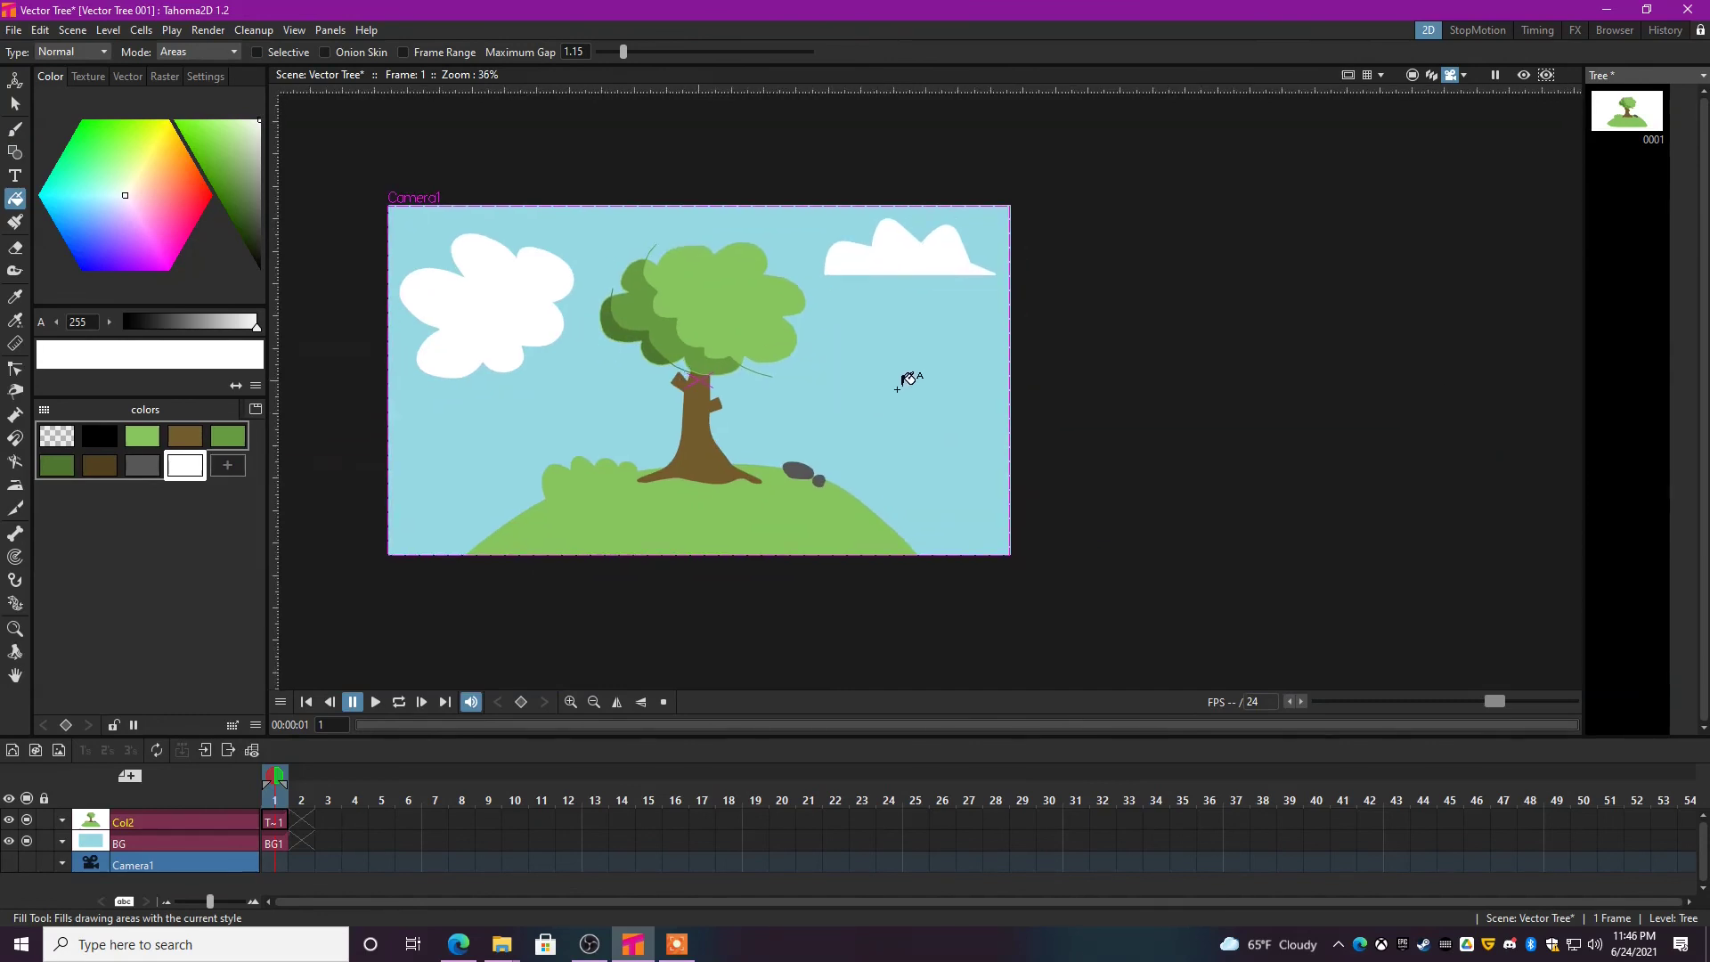
{"action": "scroll", "coordinate": [908, 377], "scroll_direction": "up", "scroll_amount": 2}
{"action": "scroll", "coordinate": [909, 378], "scroll_direction": "down", "scroll_amount": 1}
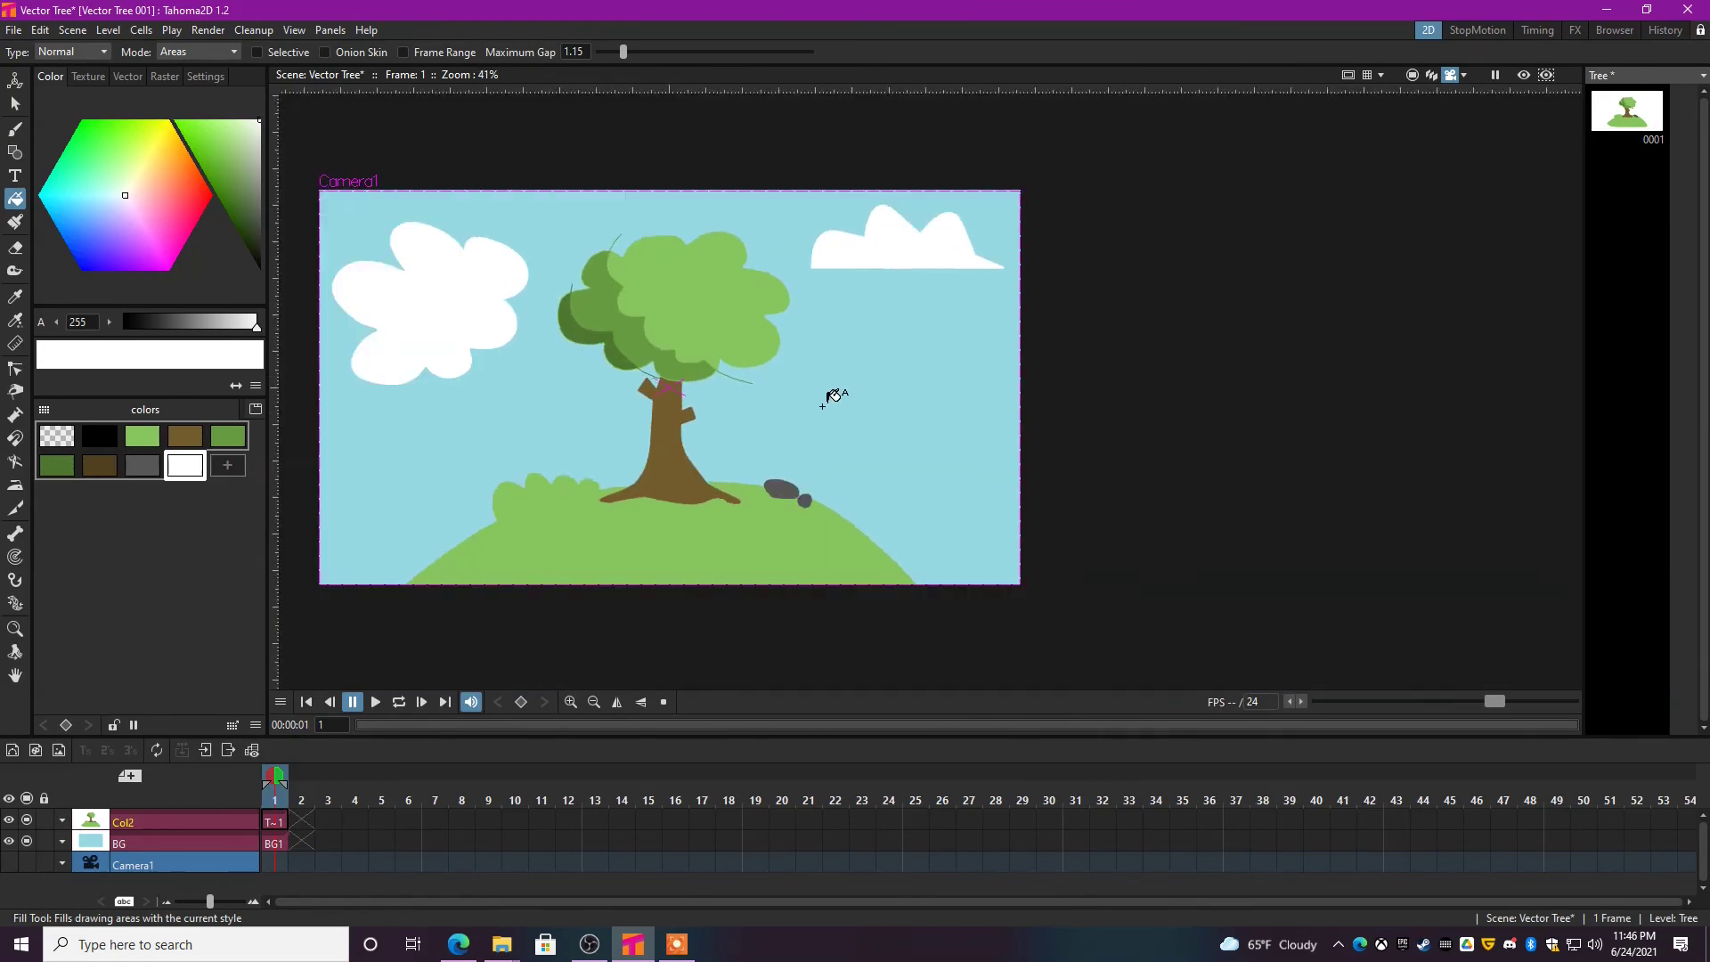
{"action": "scroll", "coordinate": [801, 437], "scroll_direction": "up", "scroll_amount": 1}
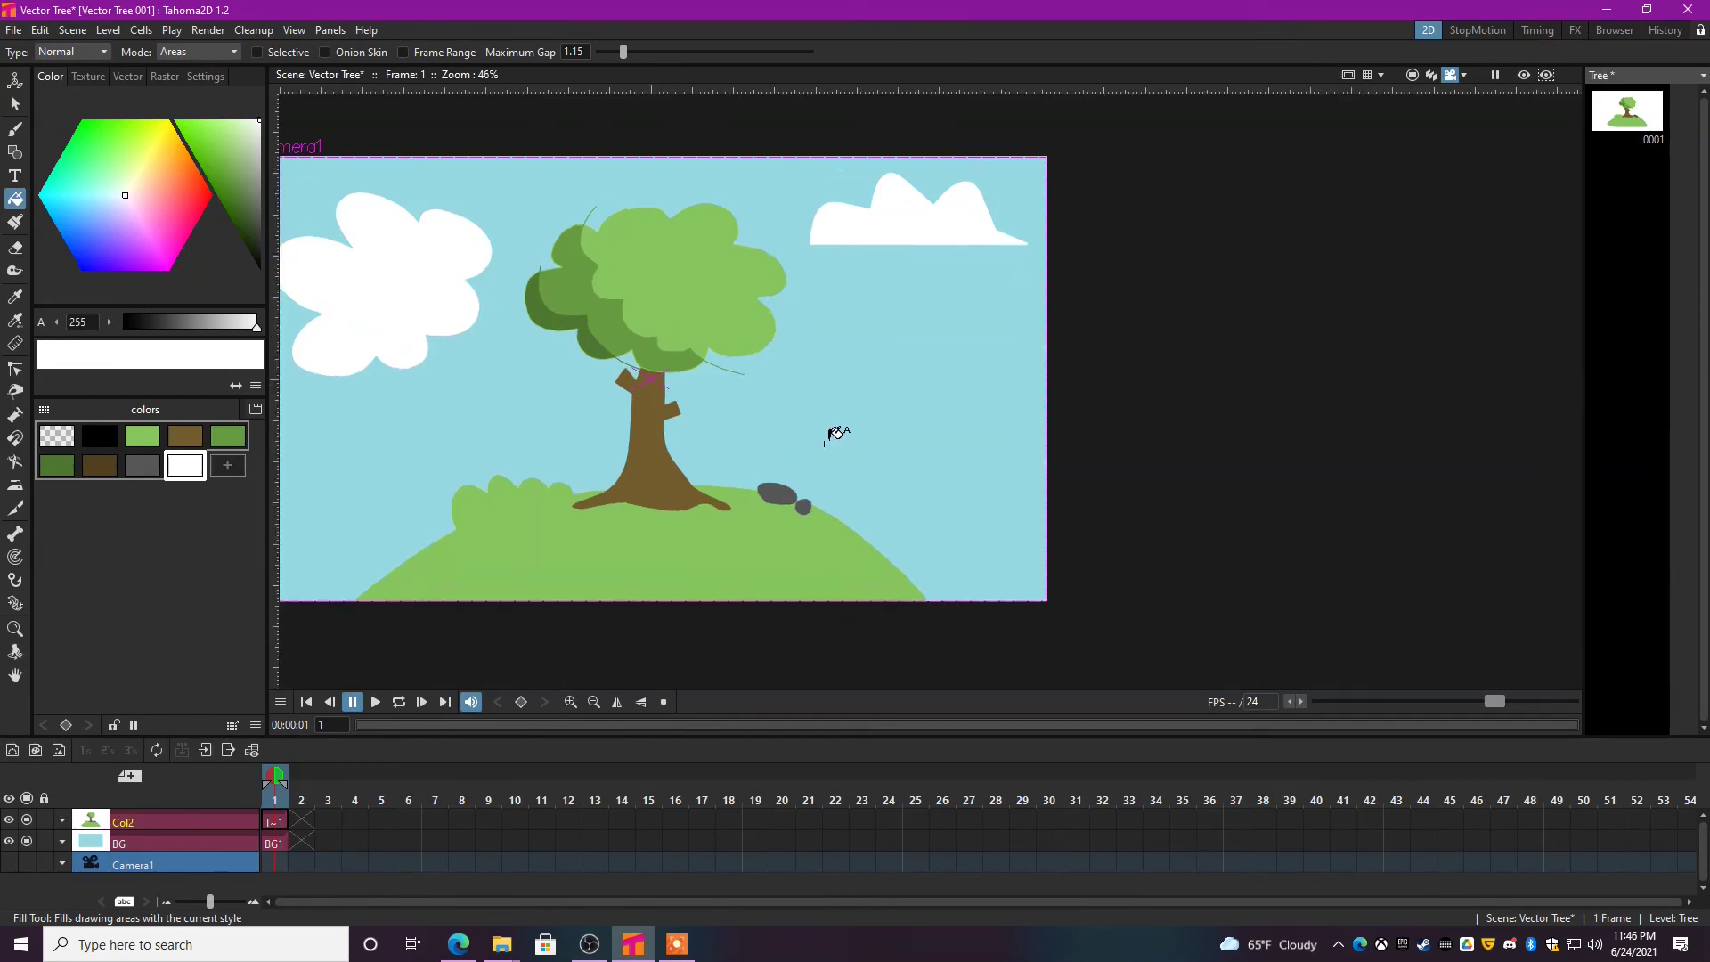
{"action": "scroll", "coordinate": [904, 401], "scroll_direction": "down", "scroll_amount": 2}
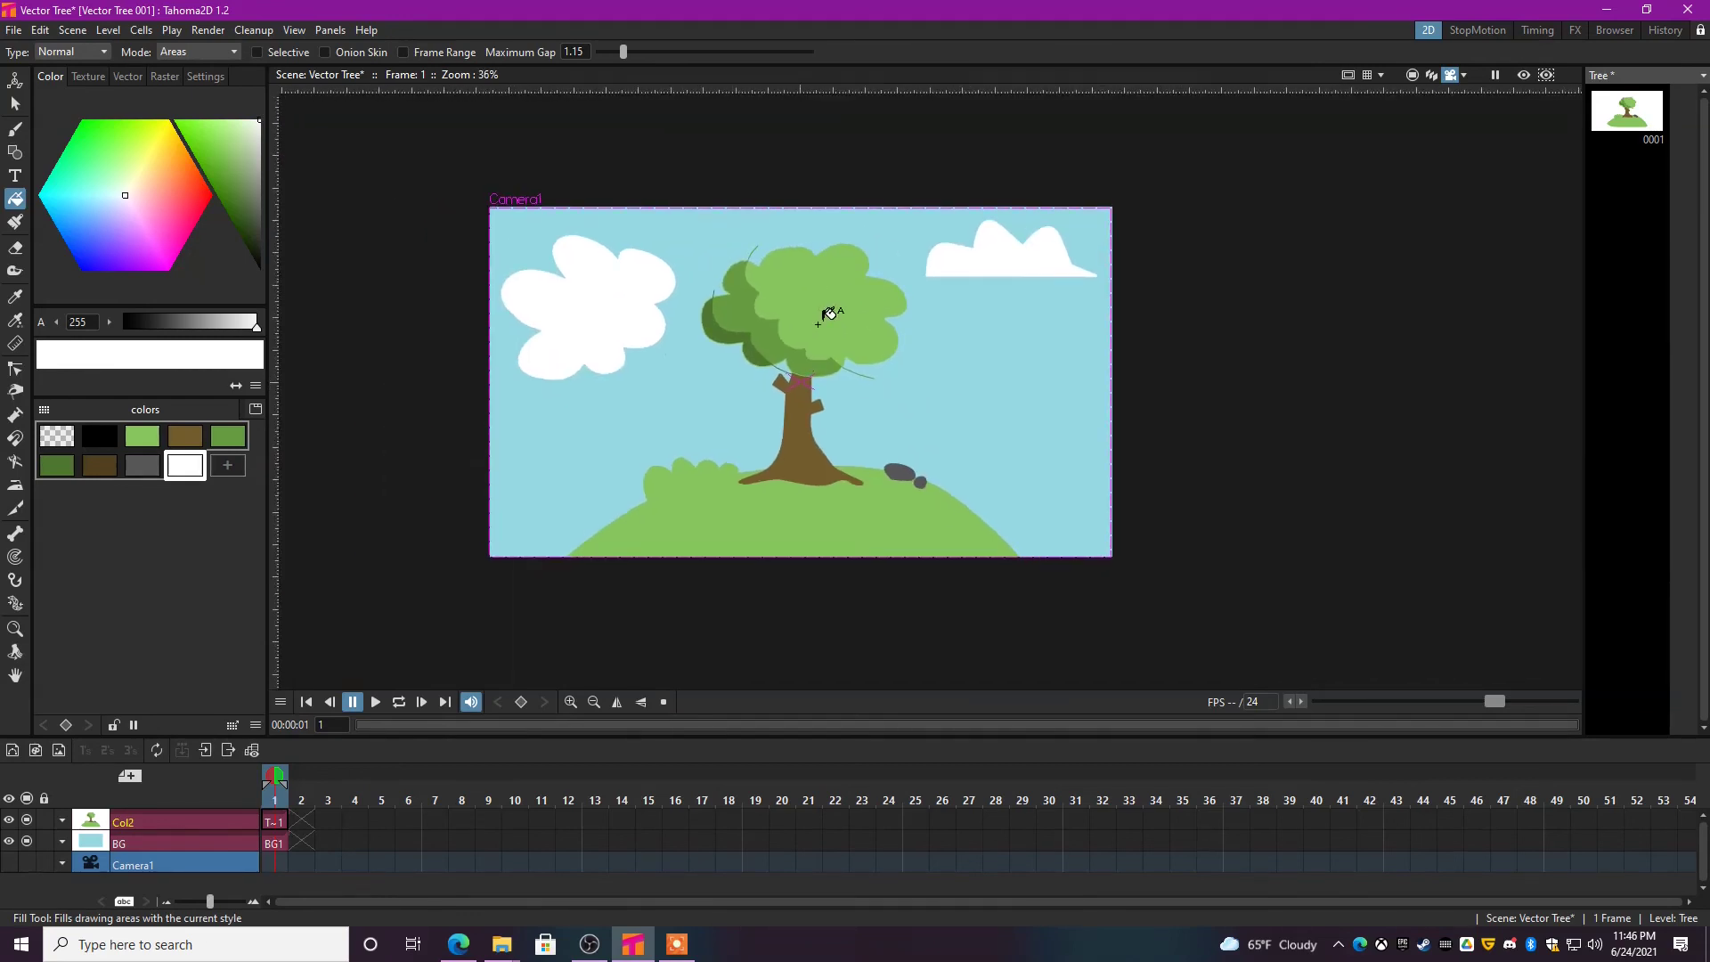
- Select the whole tree, crown and trunk together, and paste a copy of it
{"action": "key", "text": "s"}
{"action": "mouse_move", "coordinate": [753, 144]}
{"action": "left_mouse_down"}
{"action": "mouse_move", "coordinate": [709, 383]}
{"action": "mouse_move", "coordinate": [744, 515]}
{"action": "mouse_move", "coordinate": [911, 468]}
{"action": "mouse_move", "coordinate": [918, 240]}
{"action": "mouse_move", "coordinate": [745, 203]}
{"action": "left_mouse_up"}
{"action": "key", "text": "ctrl+c"}
{"action": "key", "text": "ctrl+v"}
- Move the copied tree onto the hill's right slope beside the rocks, shrink it, tilt it clockwise and deselect it
{"action": "left_click_drag", "start_coordinate": [821, 441], "coordinate": [1020, 429]}
{"action": "left_click_drag", "start_coordinate": [1112, 239], "coordinate": [996, 425]}
{"action": "left_click", "coordinate": [1254, 406]}
{"action": "left_click", "coordinate": [1207, 405]}
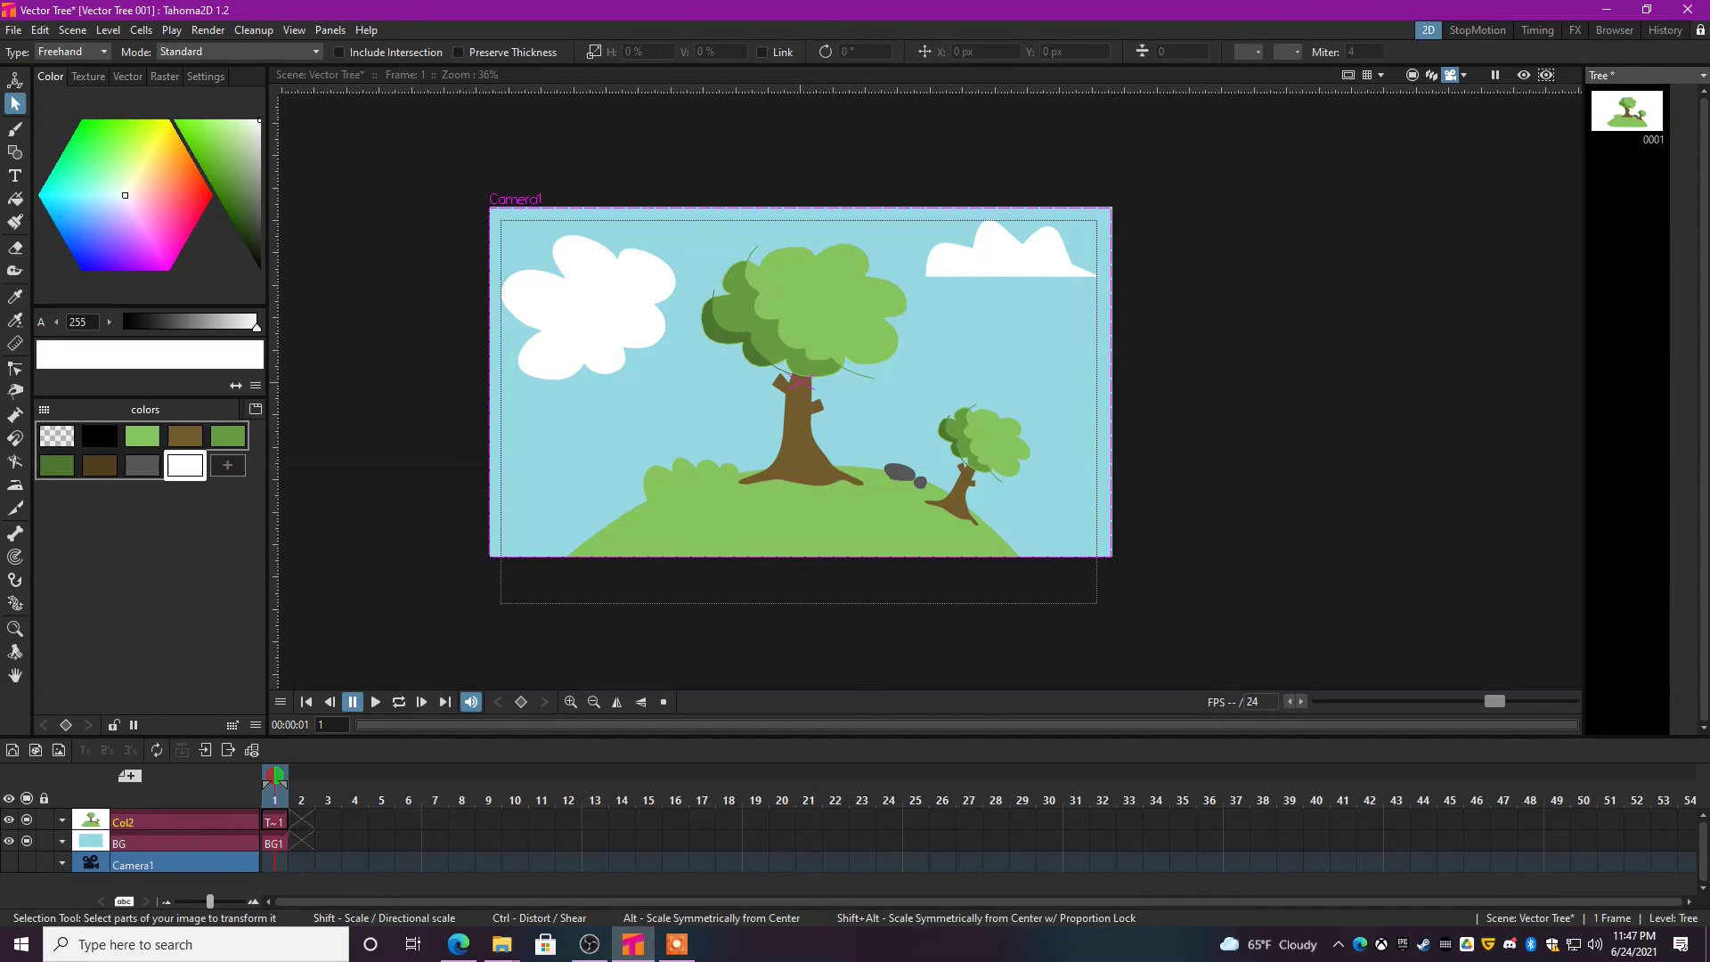
{"action": "left_click", "coordinate": [973, 11]}
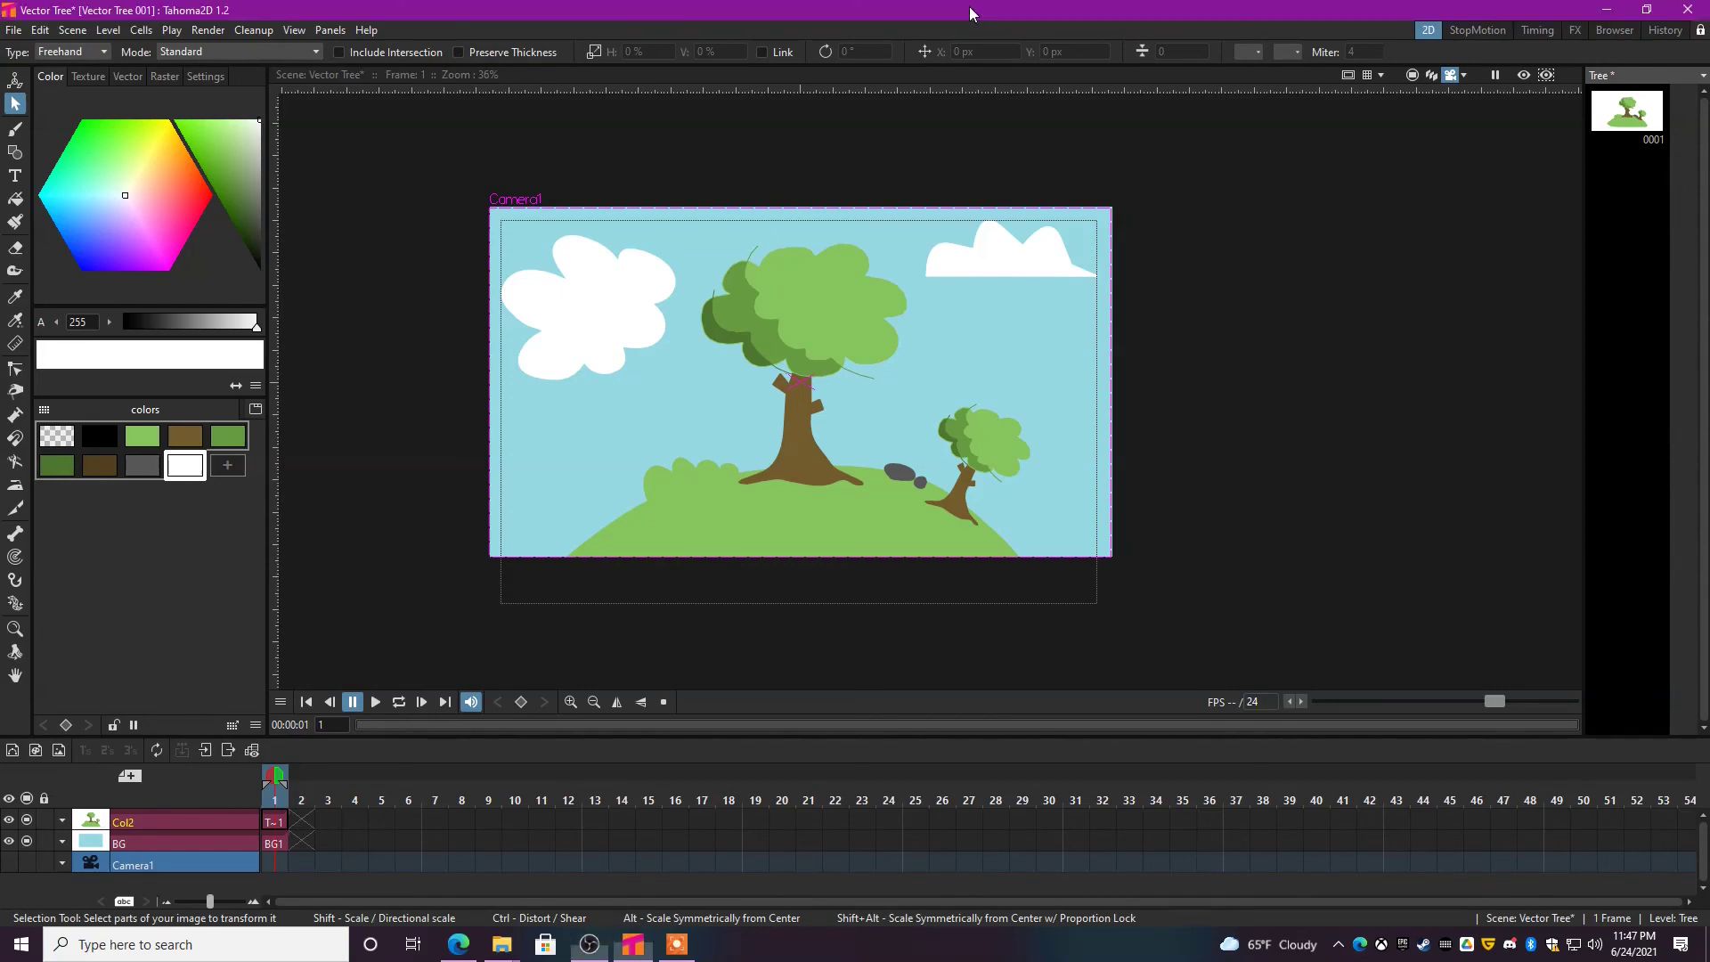